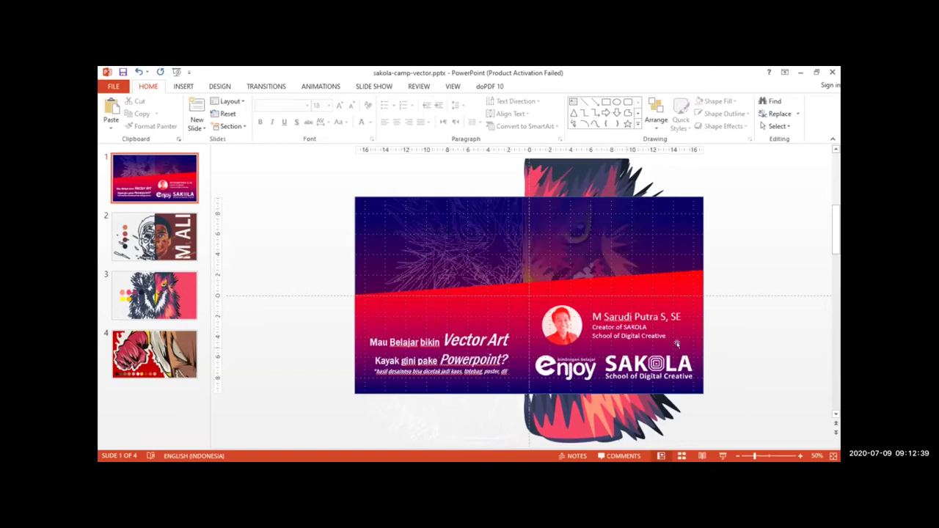
Step: Preview the title slide, then start the full-screen slide show from slide 1
click(723, 456)
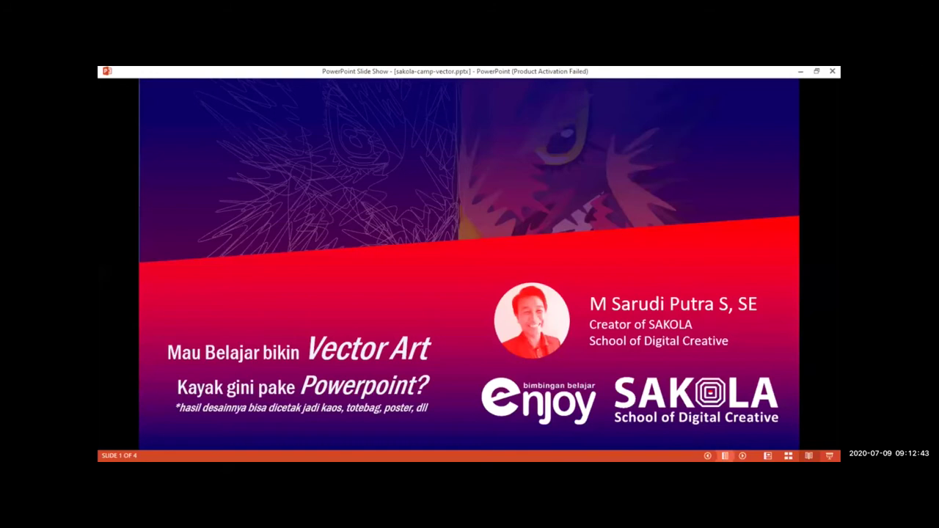
click(767, 456)
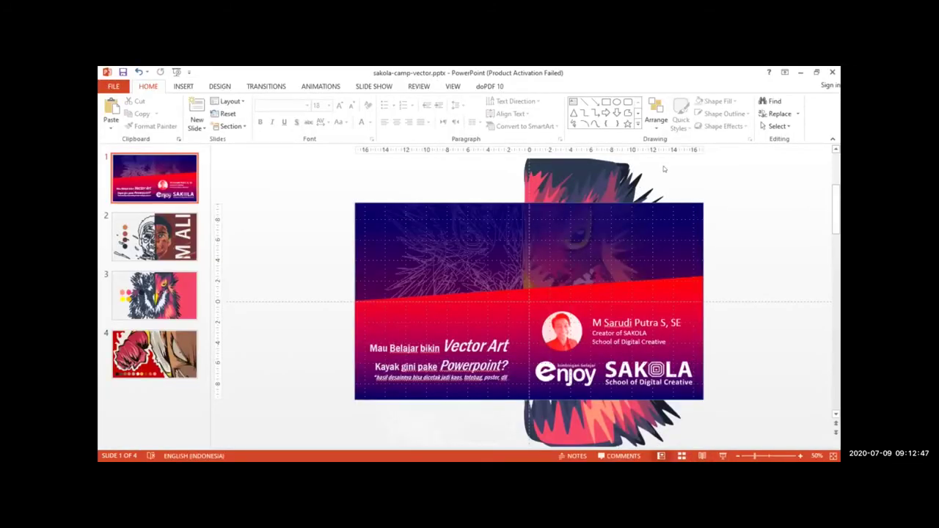
key(F5)
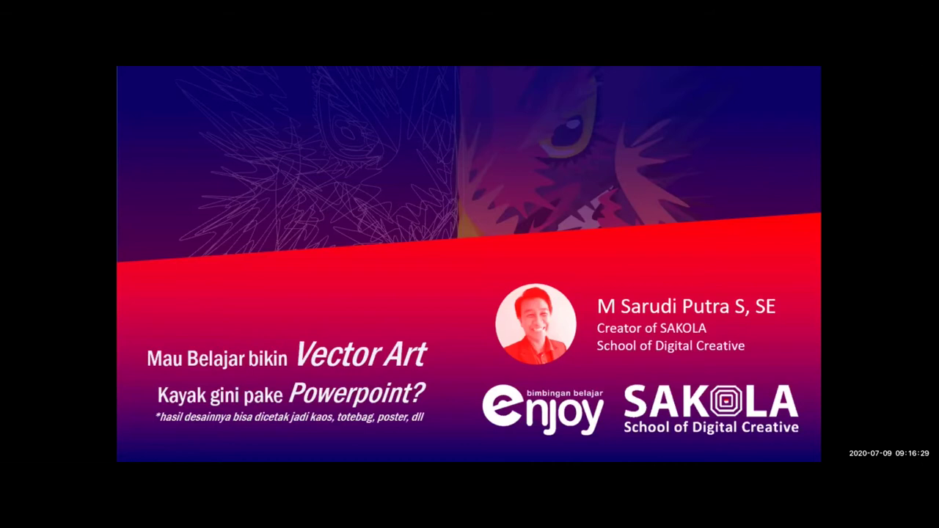
Step: Advance the slideshow to the half line-art, half coloured portrait slide
key(Right)
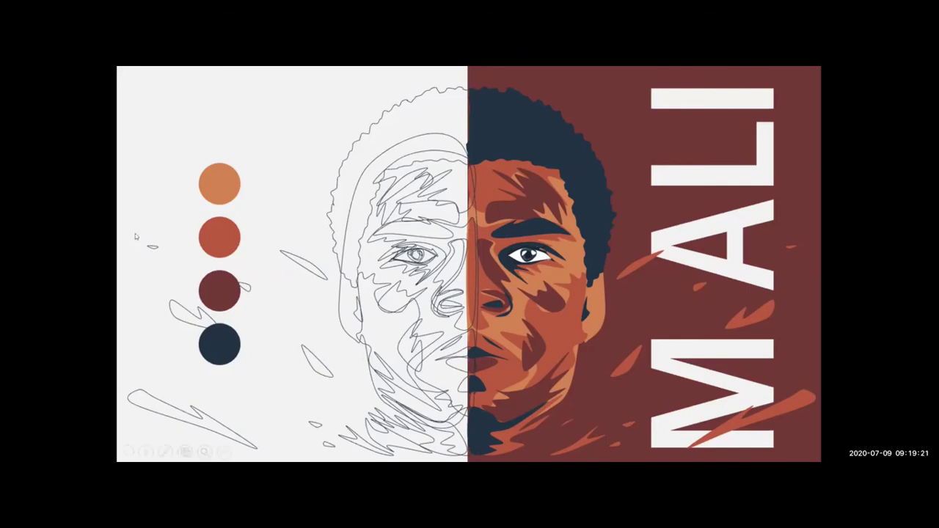
Step: Advance to the red-and-pink fist illustration slide, then end the slideshow
click(303, 198)
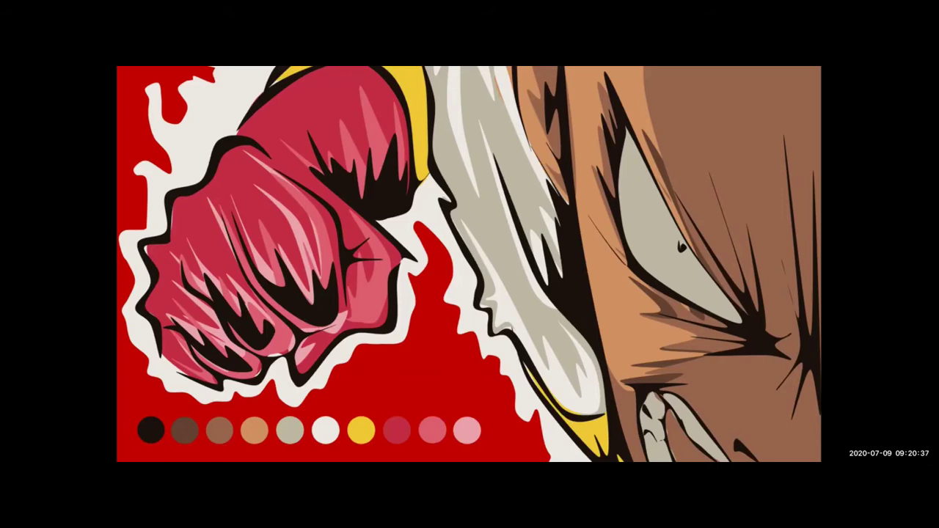
key(Escape)
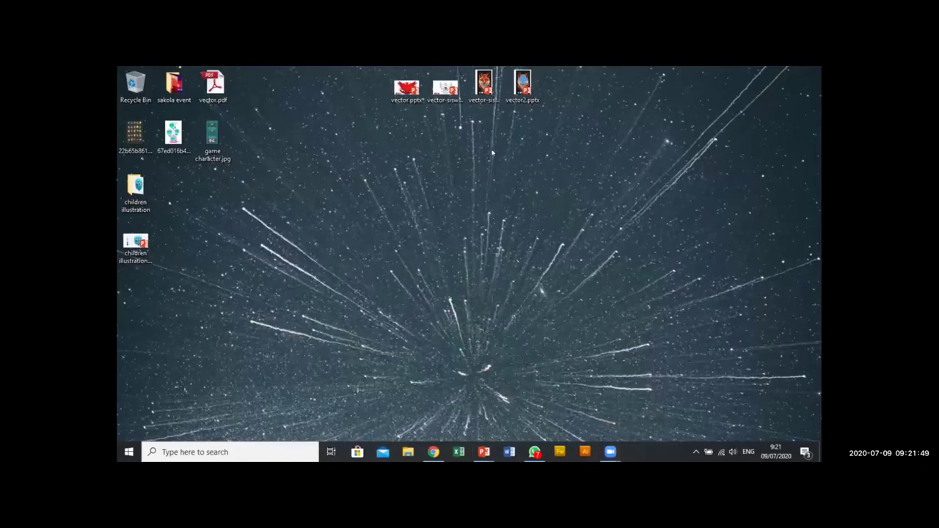
Step: Move the four vector .pptx icons to the desktop centre and select vector-siswa.pptx
drag(393, 147, 547, 69)
drag(532, 243, 531, 243)
click(445, 241)
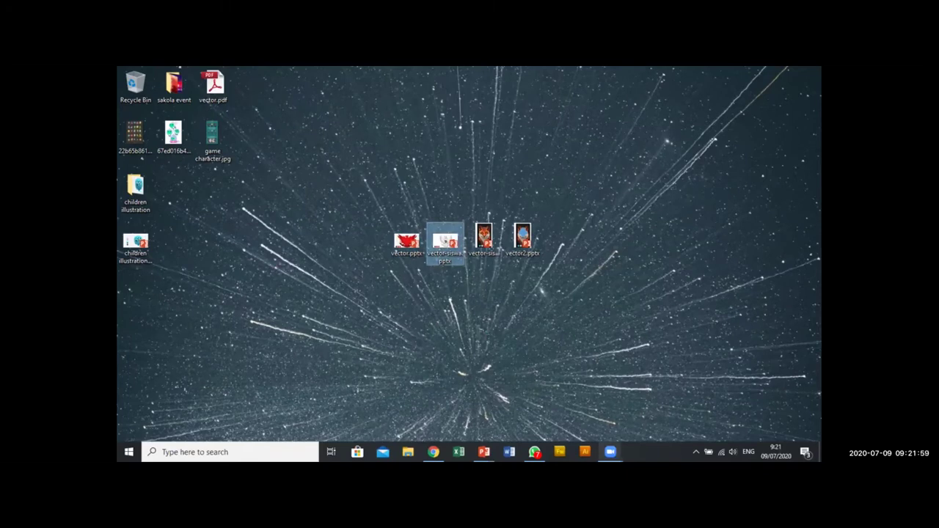
mouse_move(611, 452)
Step: Bring Google Drive back up and dismiss the finished uploads notice
click(683, 400)
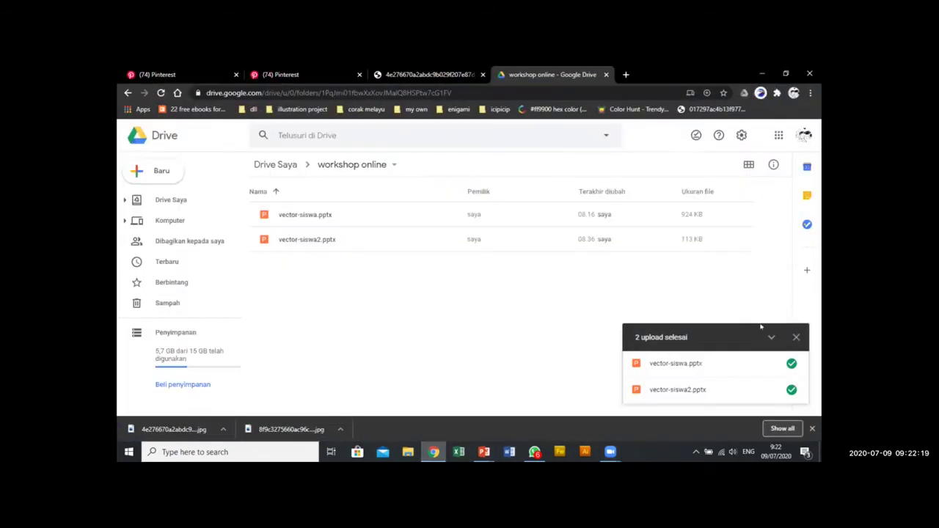
click(797, 337)
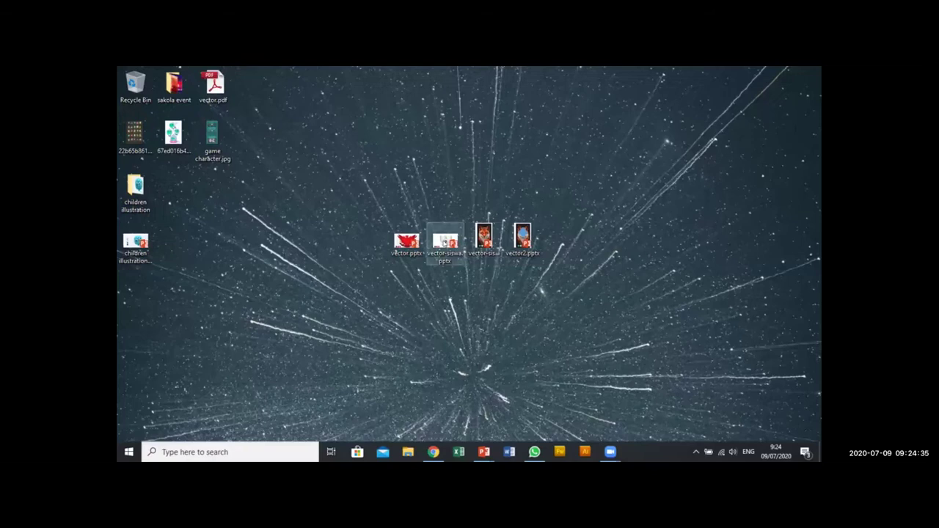
Step: Resume desktop sharing in Zoom and open vector.pptx in PowerPoint
click(445, 239)
double_click(407, 241)
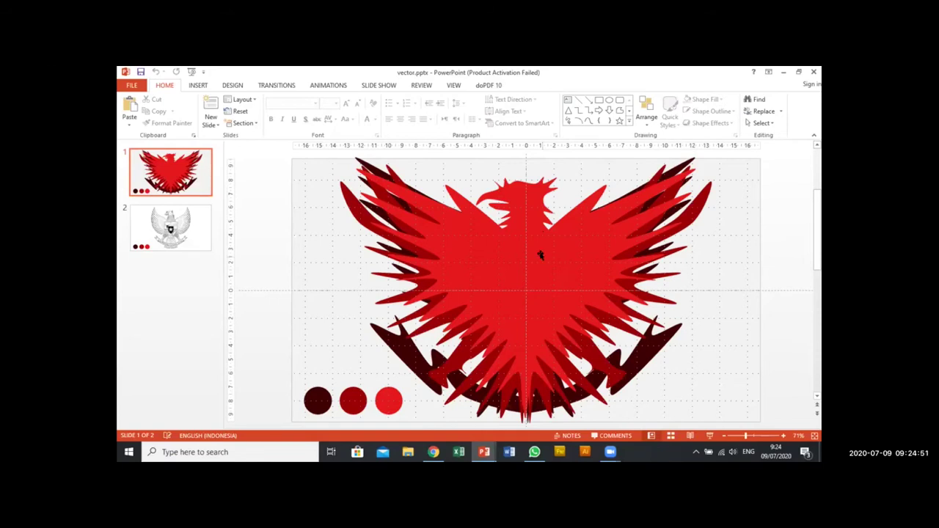
Step: Move the Garuda line-art slide to first place and display it on the canvas
click(521, 249)
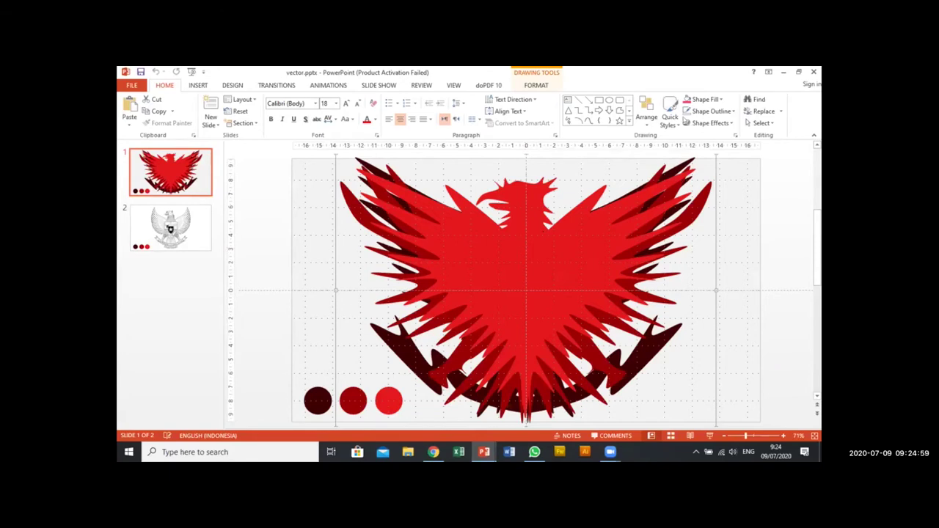
drag(163, 227, 178, 171)
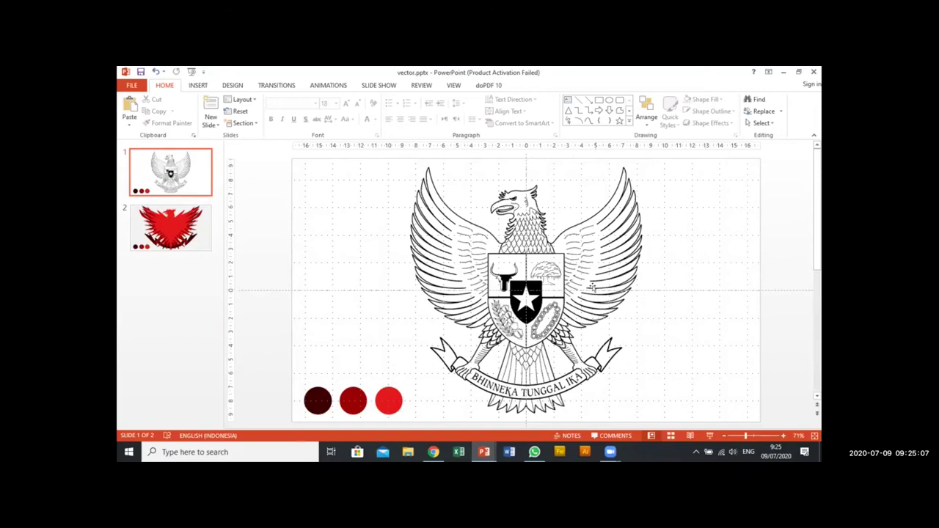
click(164, 228)
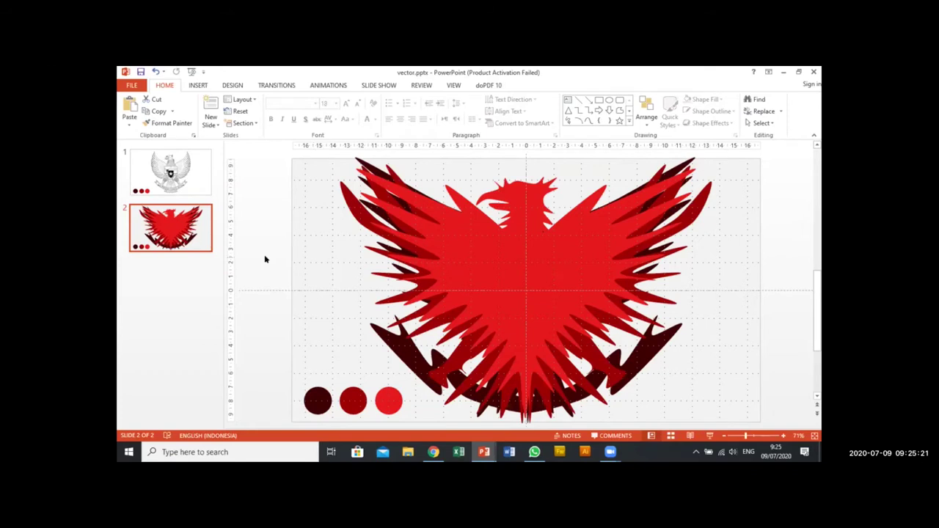
click(171, 174)
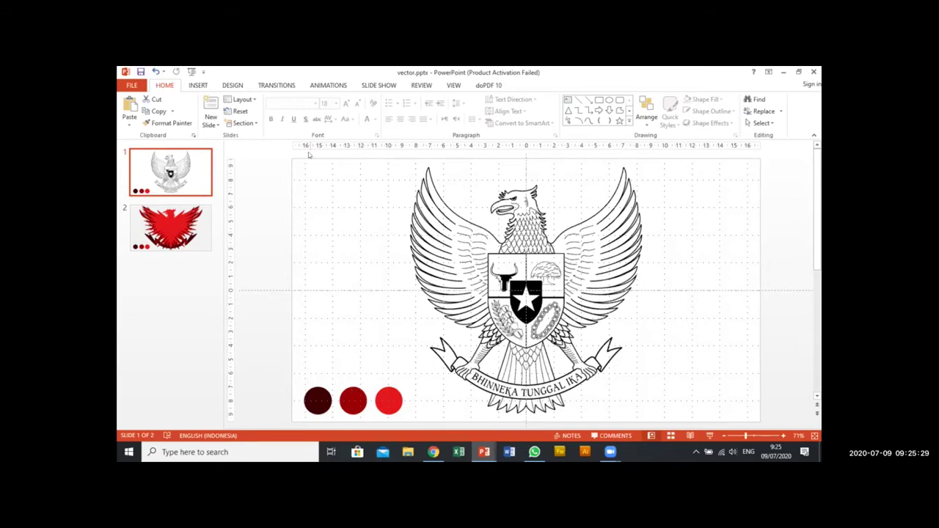
click(197, 85)
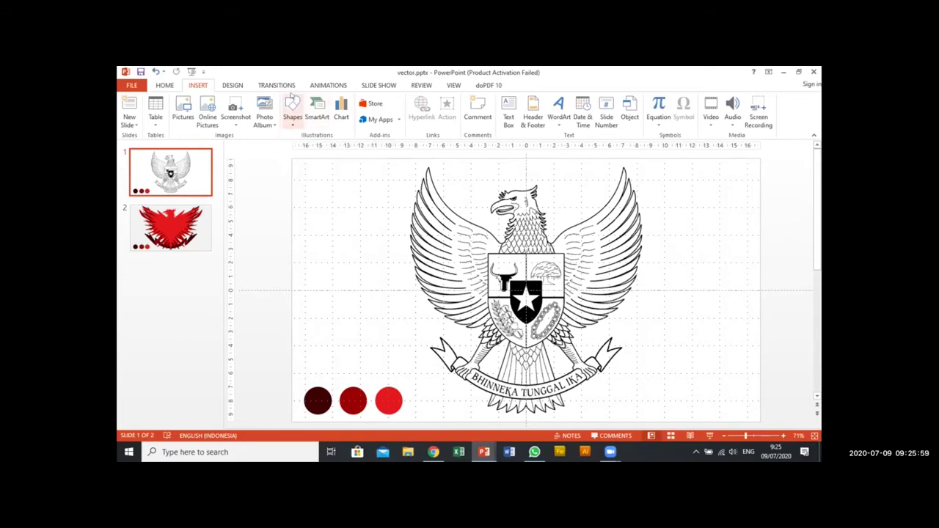
Step: Open the Insert Shapes gallery over the Garuda reference slide
click(293, 120)
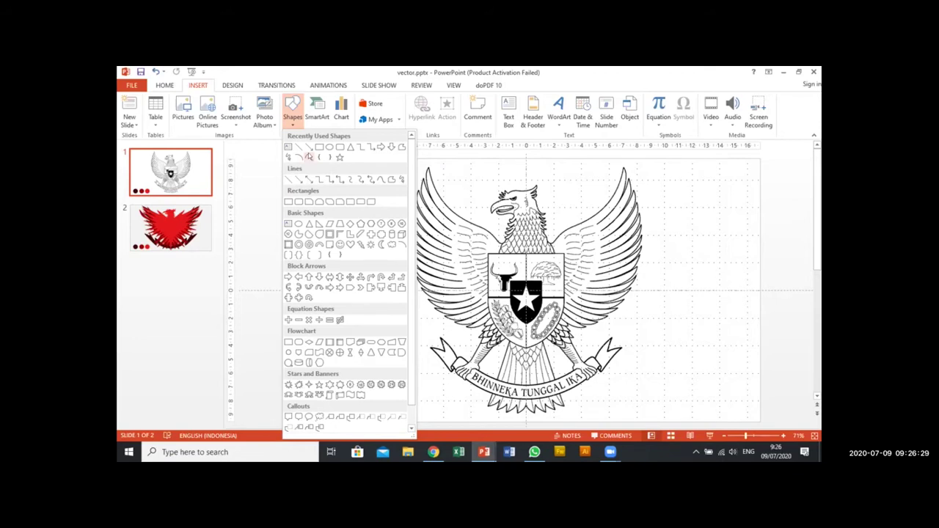
click(293, 177)
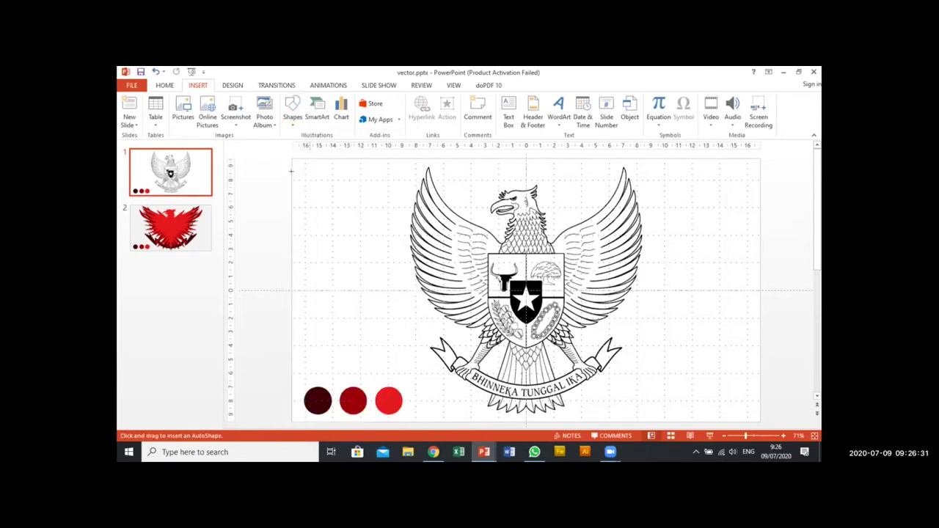
drag(331, 195, 303, 222)
click(307, 230)
click(370, 231)
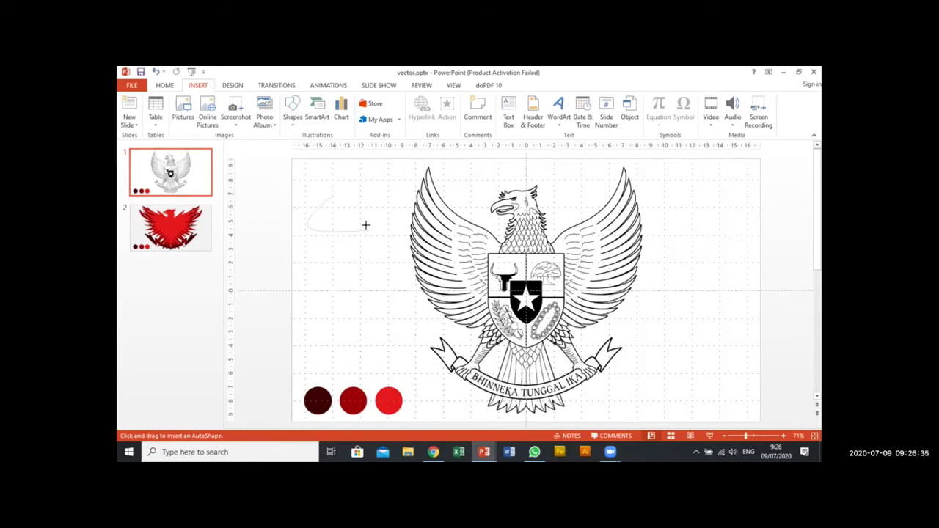
click(331, 190)
click(332, 190)
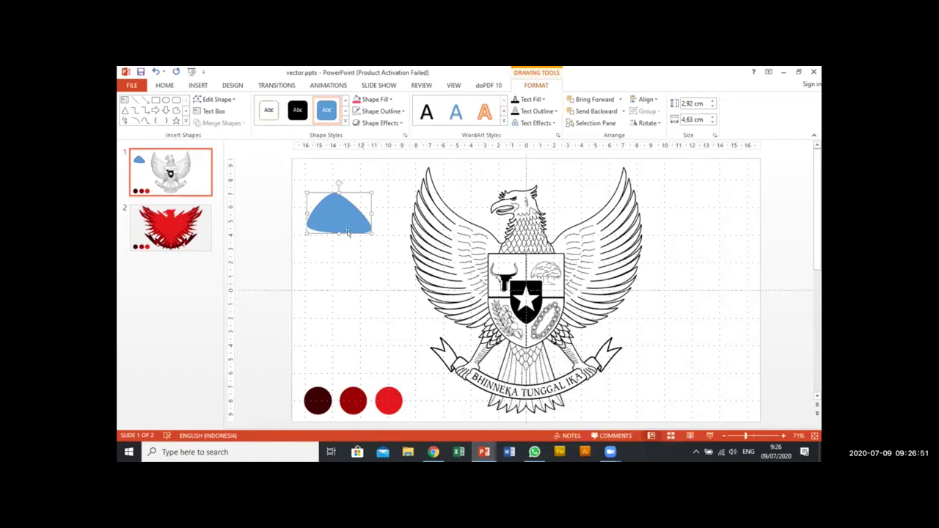
drag(335, 215, 342, 214)
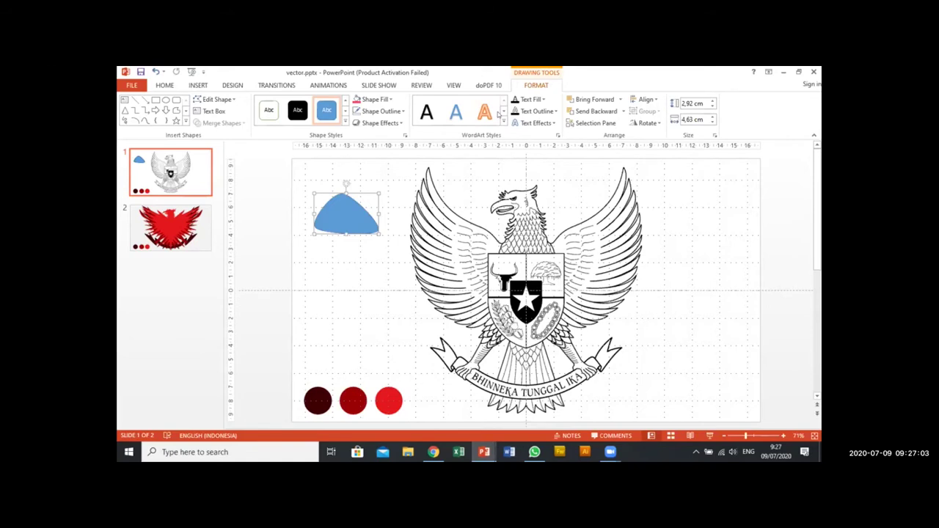
click(359, 287)
click(347, 216)
key(Delete)
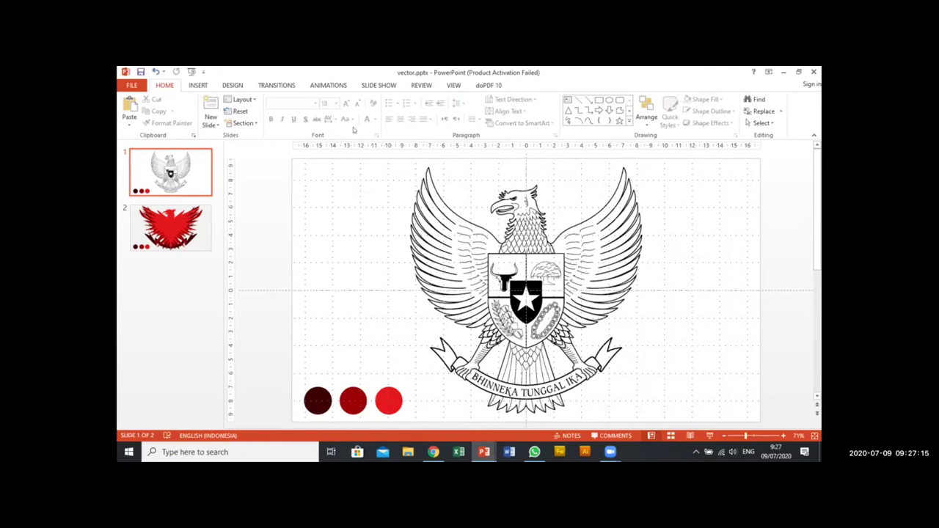
Step: Choose the Freeform tool from Insert > Shapes to trace the left wing
click(199, 85)
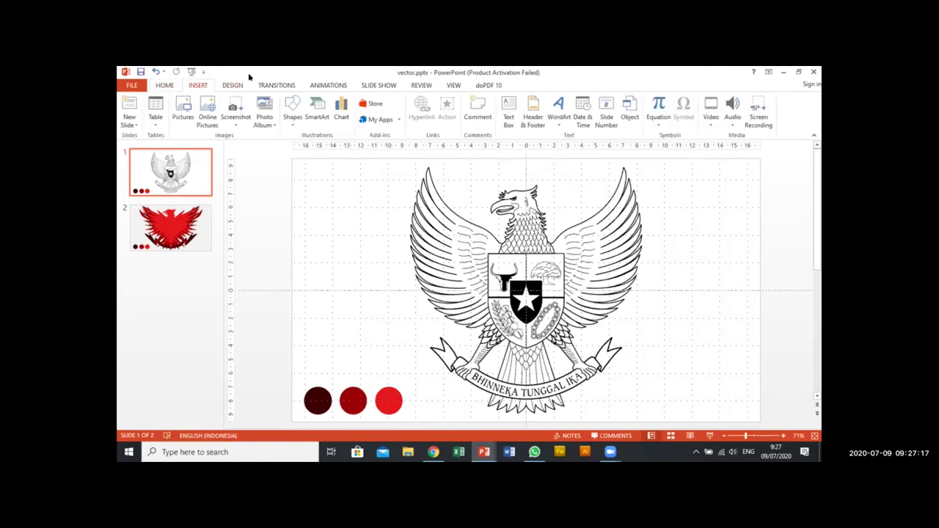
click(293, 114)
click(307, 147)
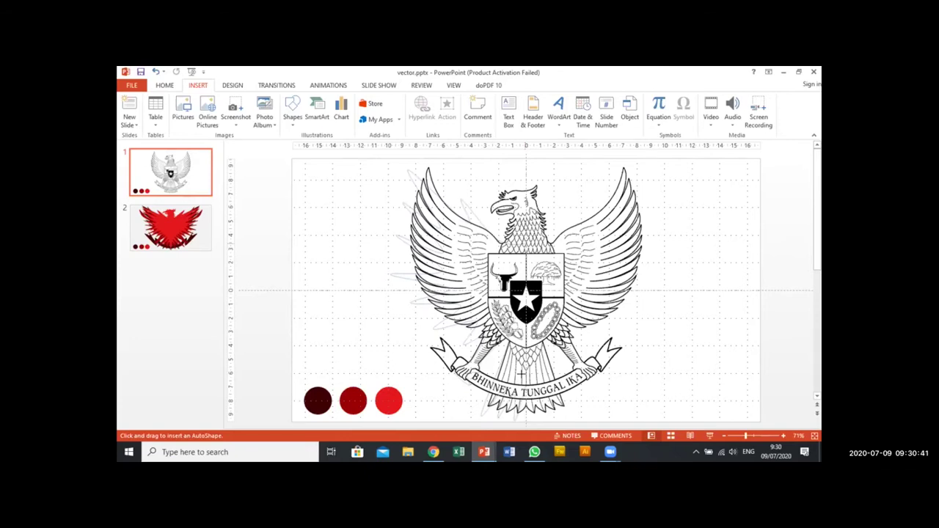
Step: Close the blue left-wing freeform, nudge it onto the line art, and reopen Shapes
click(522, 239)
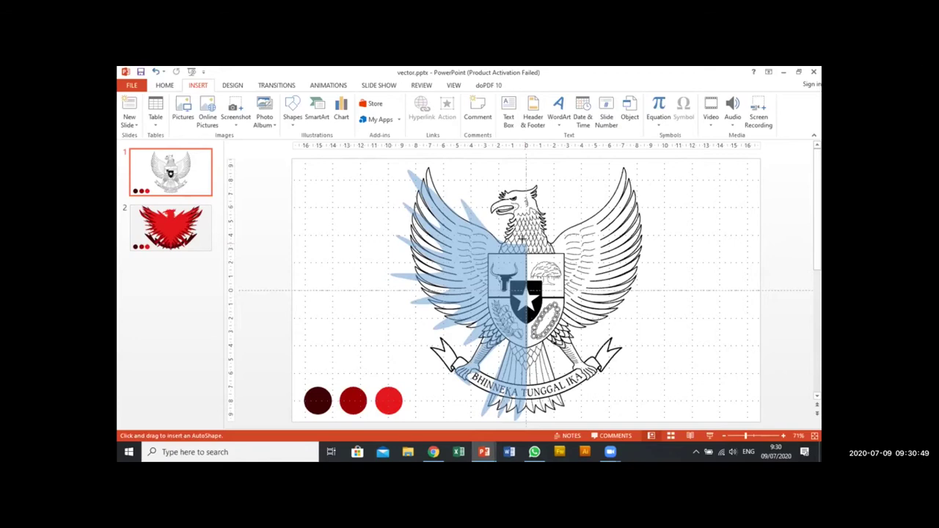
click(522, 240)
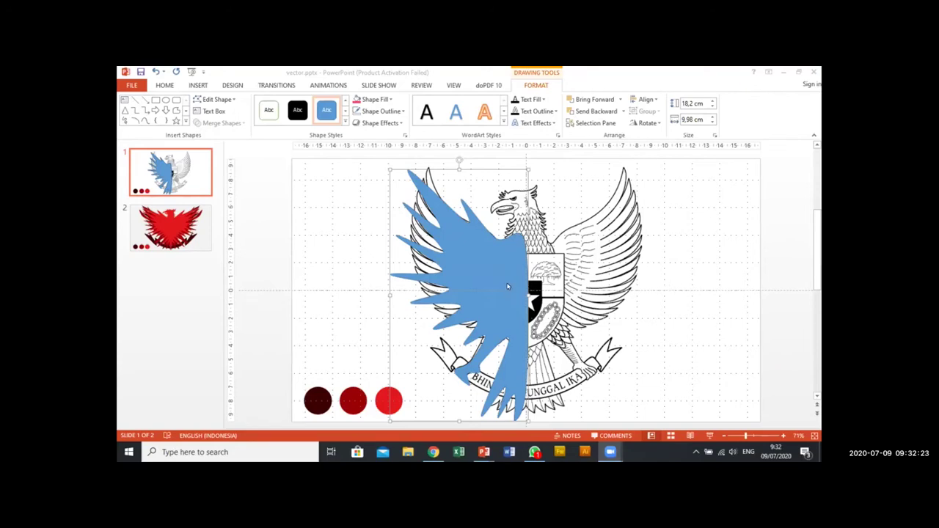
drag(490, 280, 482, 285)
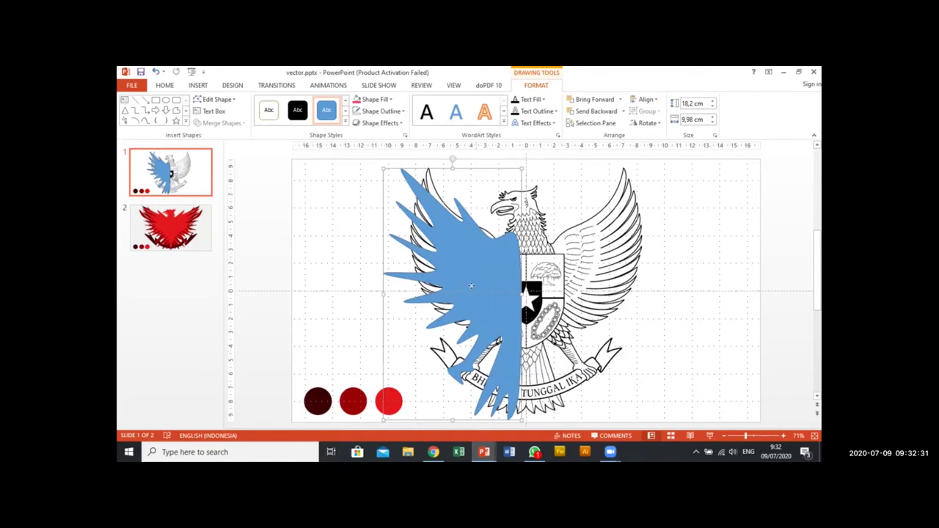
drag(467, 287, 468, 283)
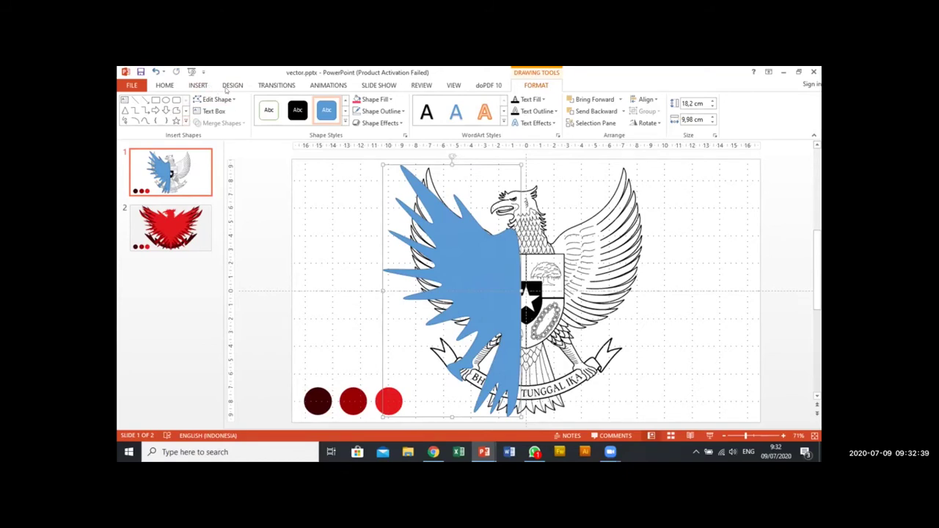
click(199, 85)
click(292, 111)
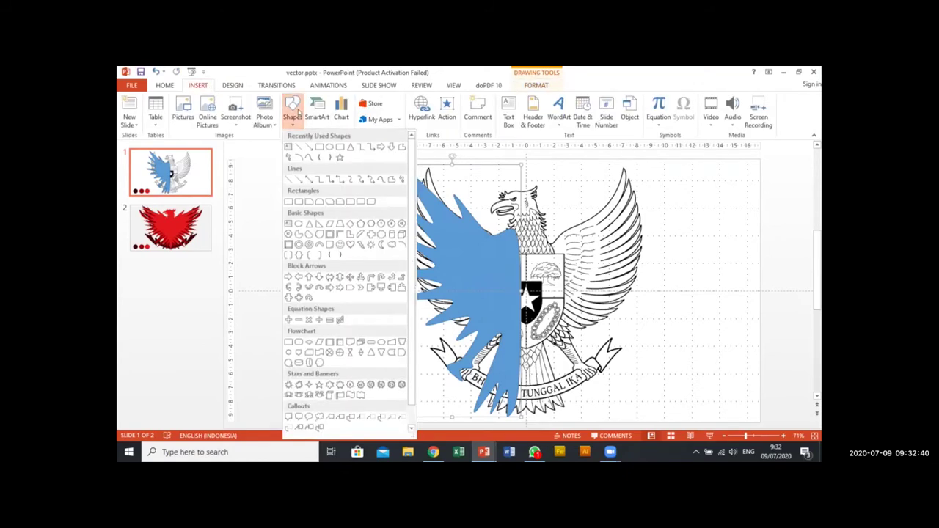
click(309, 159)
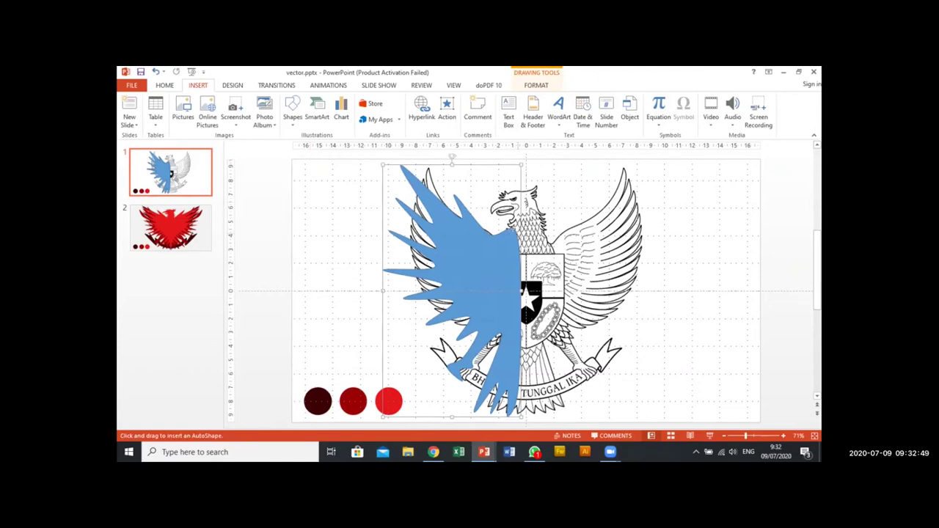
click(513, 230)
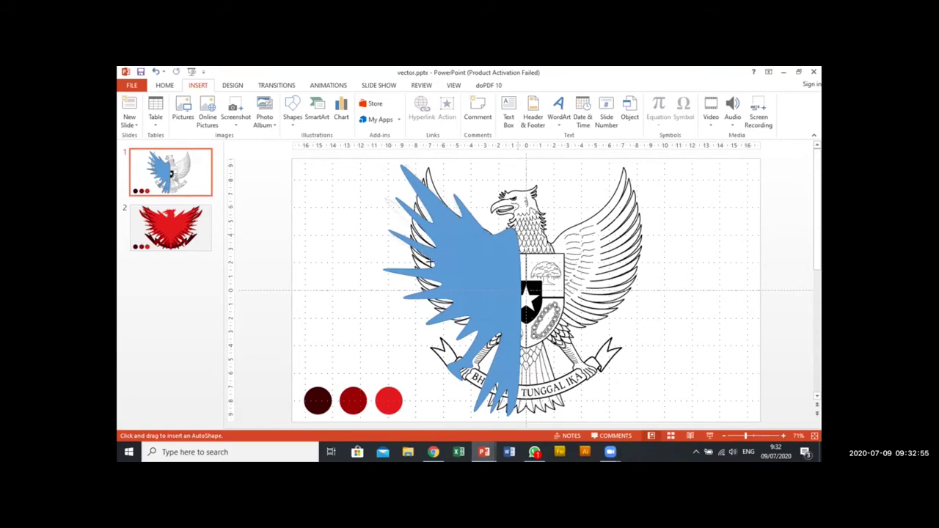
double_click(367, 290)
key(Delete)
click(470, 265)
Step: Try several placements for the blue wing, then move it to the slide's right side
drag(470, 264, 765, 248)
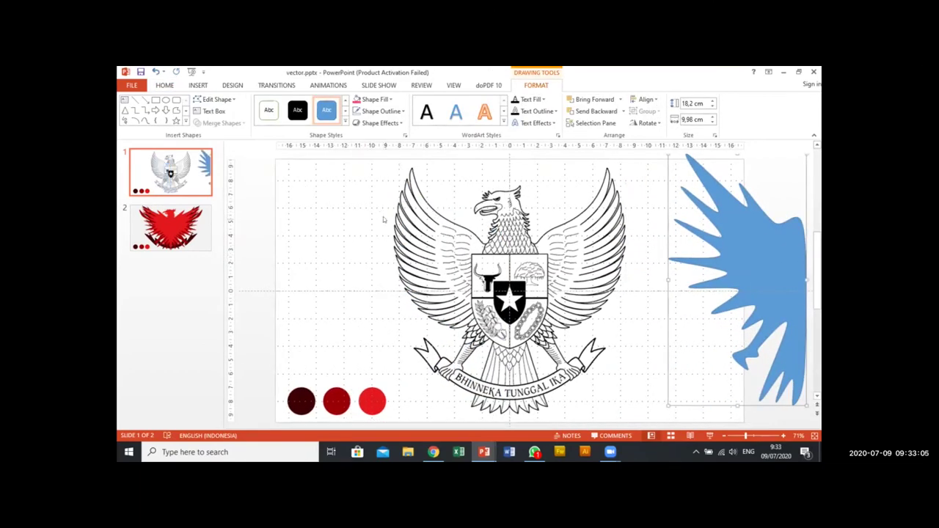
drag(764, 269, 460, 280)
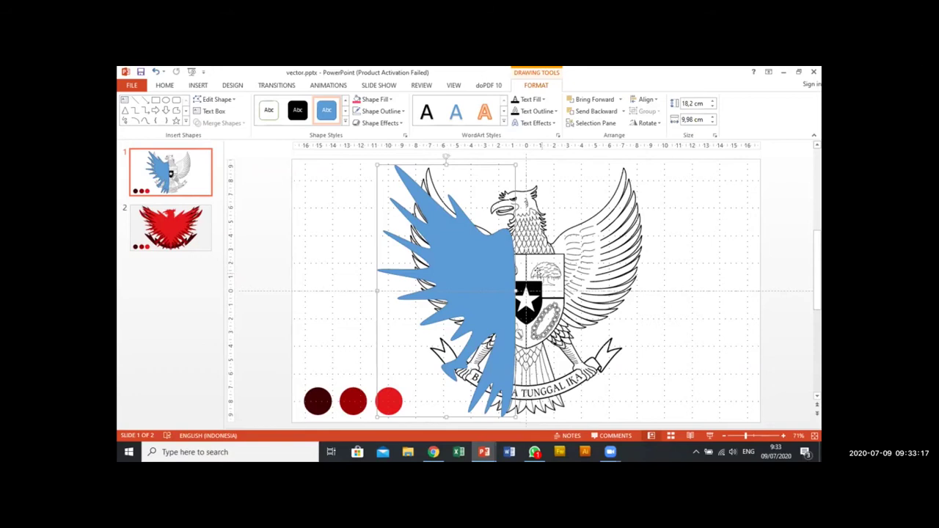
click(551, 253)
click(486, 266)
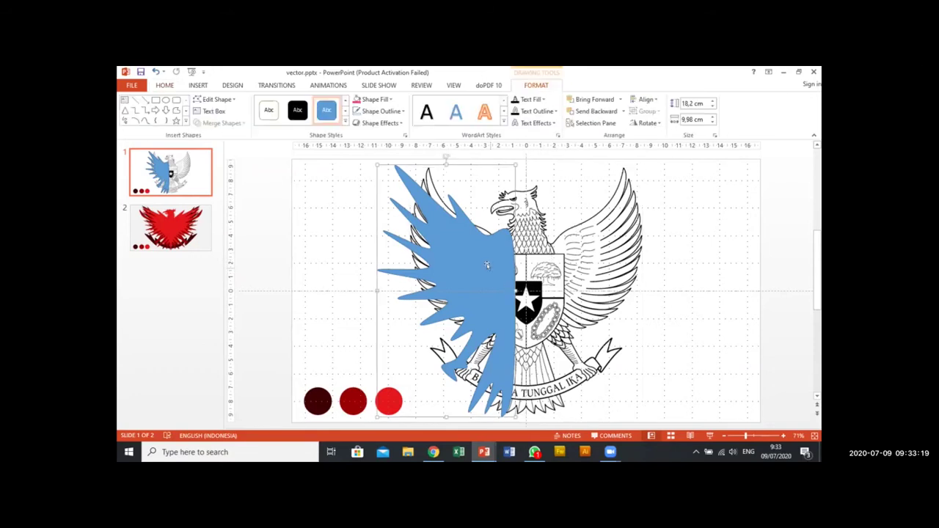
drag(487, 265, 481, 287)
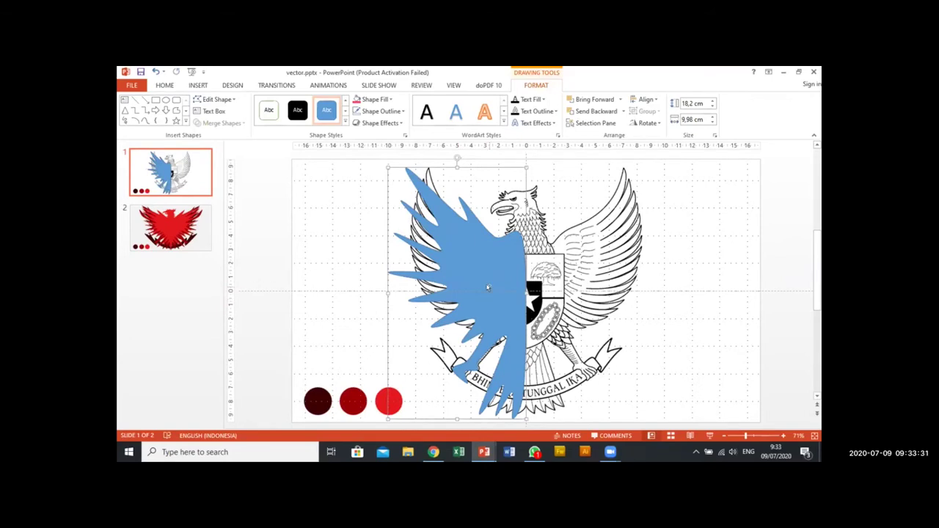
click(310, 227)
click(463, 238)
drag(459, 288, 672, 288)
Step: Trace a trial freeform around the eagle's left wing, then undo it and the move
click(145, 120)
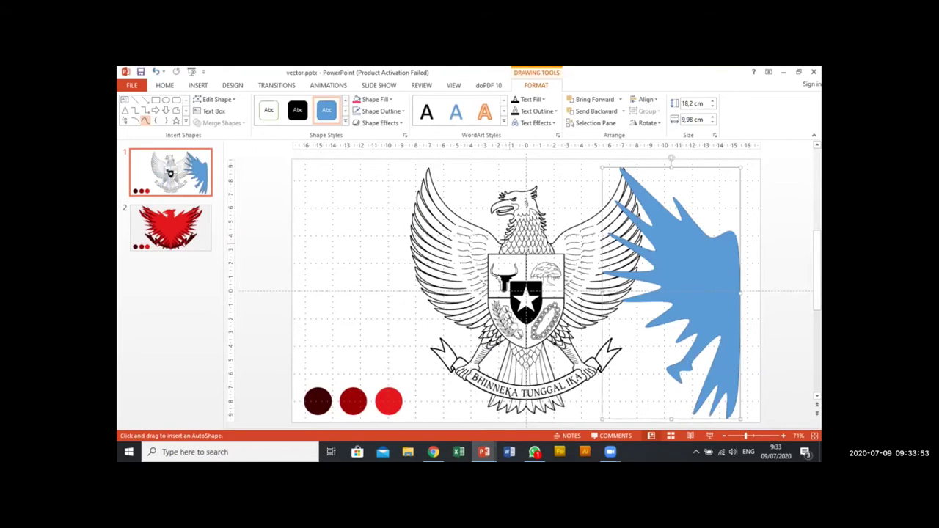
click(504, 240)
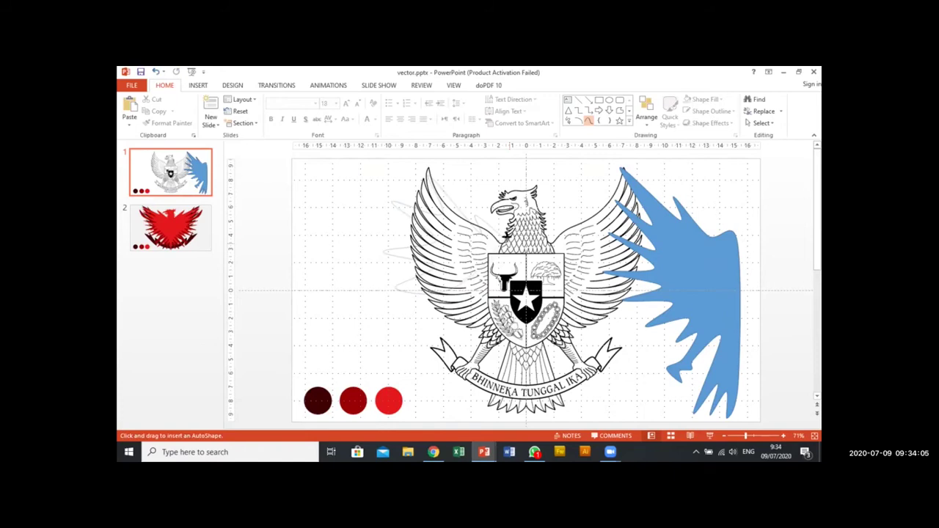
click(506, 236)
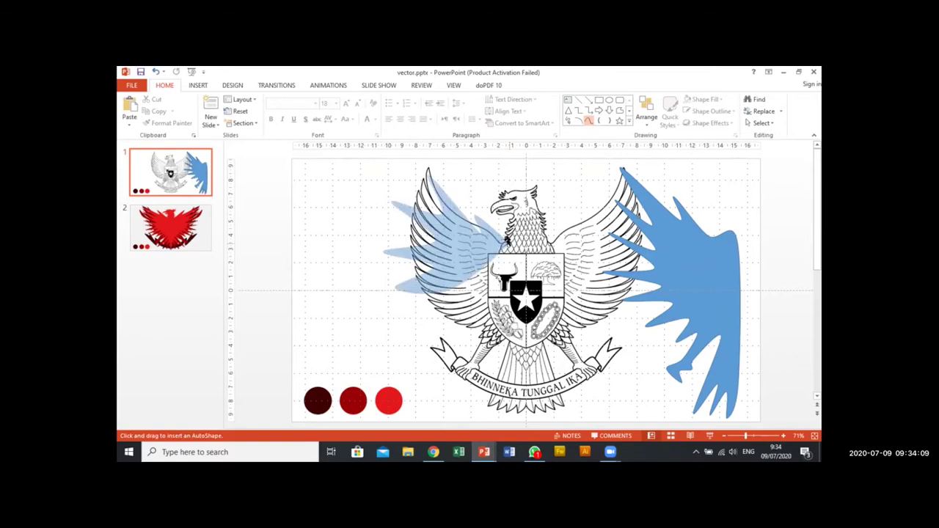
click(505, 238)
key(ctrl+z)
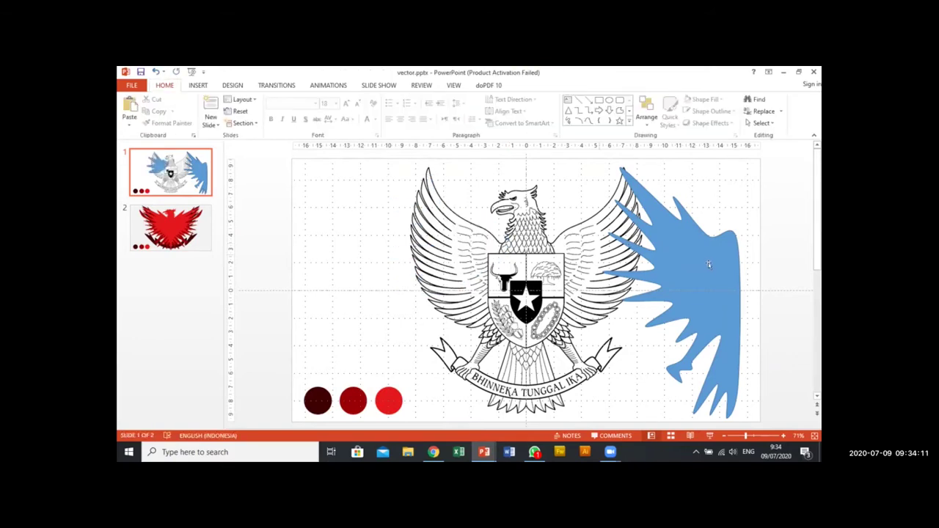
key(ctrl+z)
key(ctrl+z)
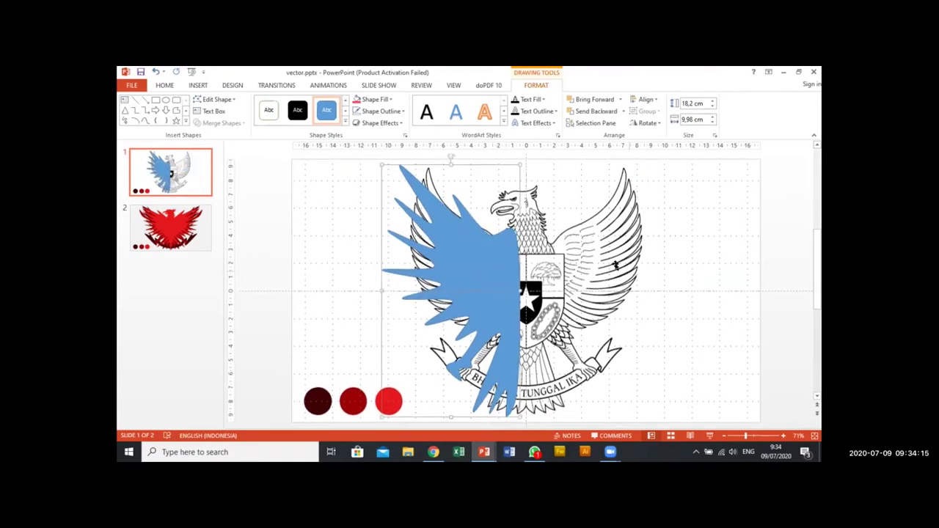
Step: Paste a copy of the blue wing and shift it right toward the eagle's right wing
click(484, 267)
click(477, 269)
key(ctrl+v)
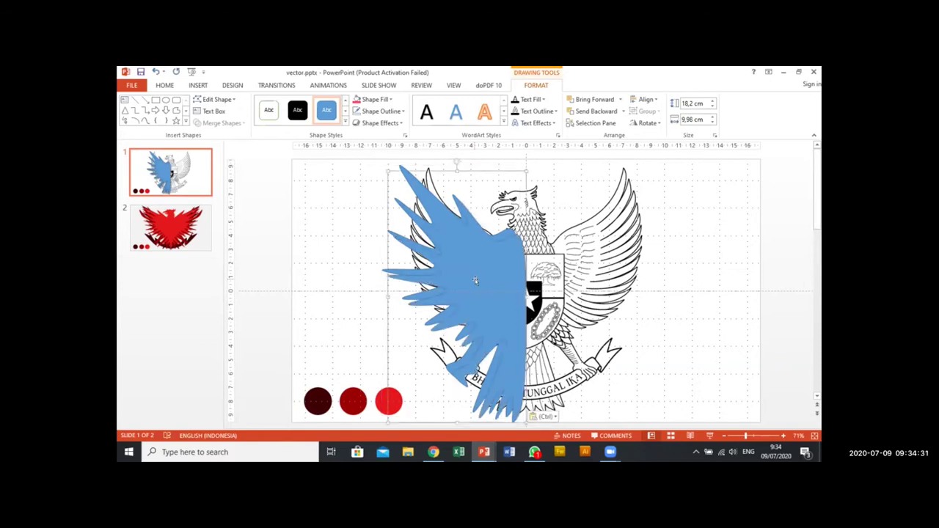
key(Right)
key(Right)
key(Right)
key(Right)
key(Right)
key(Right)
key(Right)
key(Right)
key(Right)
key(Right)
key(Right)
key(Right)
key(Right)
key(Right)
key(Right)
key(Right)
key(Right)
key(Right)
key(Right)
key(Right)
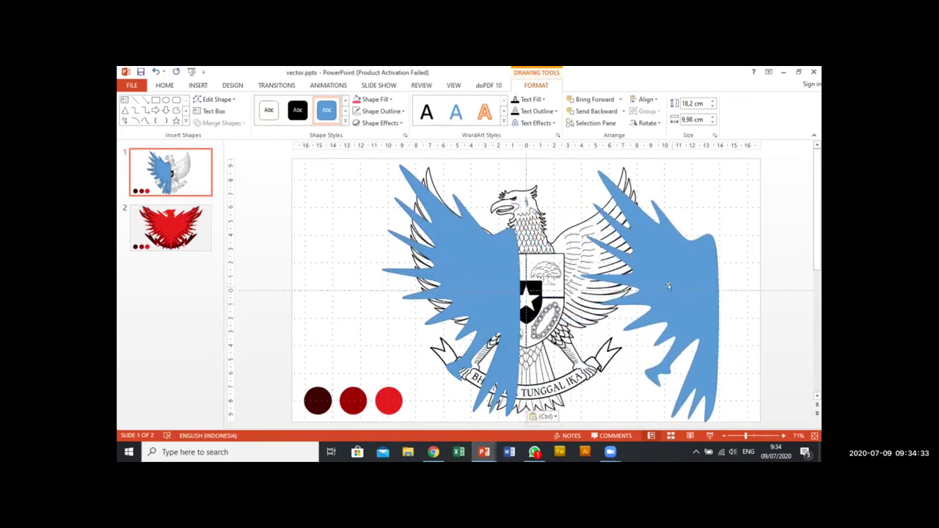
Step: Copy the left blue wing and paste copies onto the slide and over the eagle's right side
right_click(454, 254)
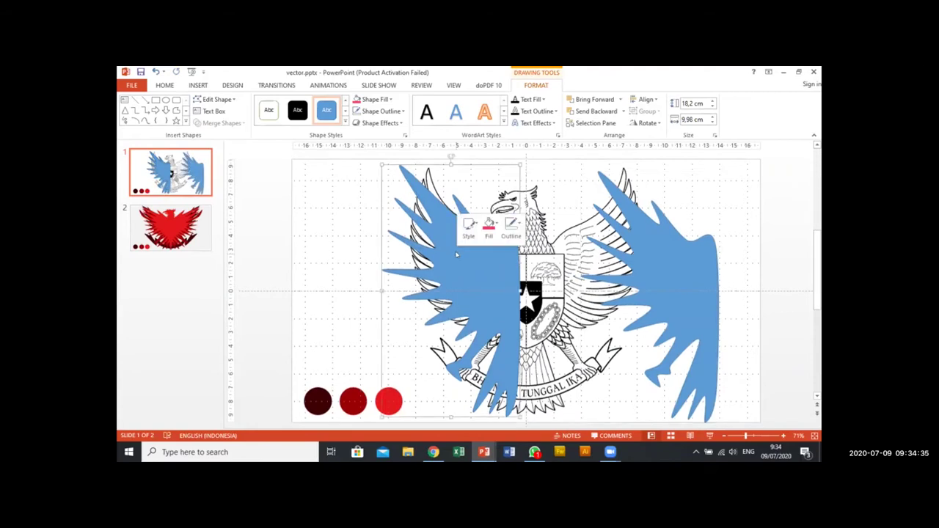
click(481, 274)
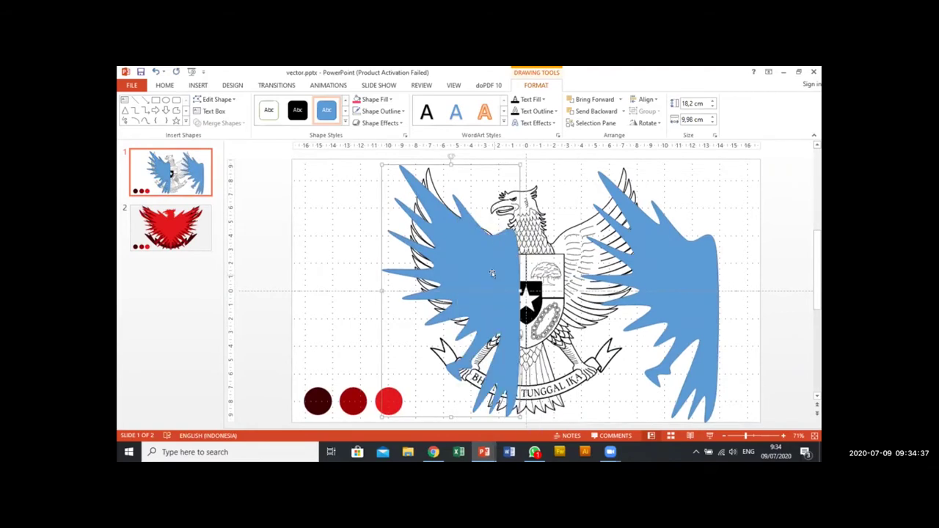
right_click(325, 205)
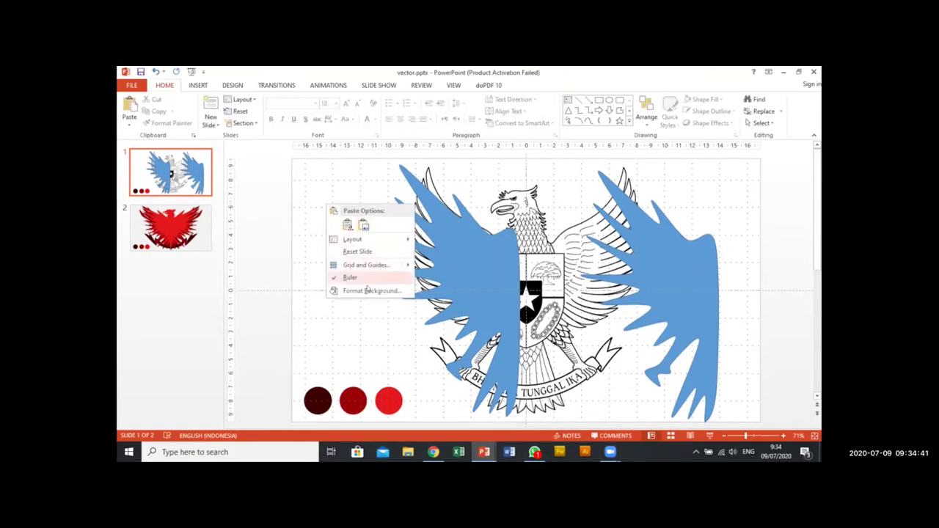
click(347, 225)
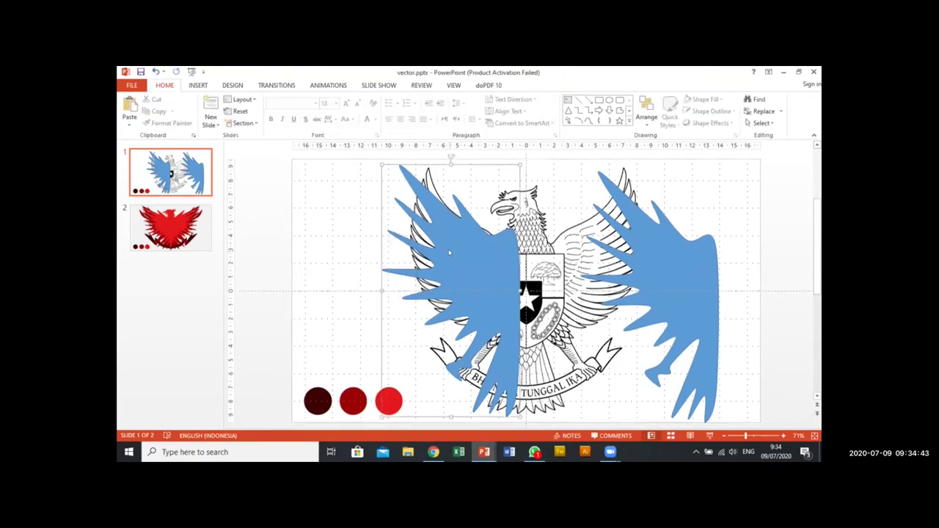
right_click(450, 253)
click(478, 270)
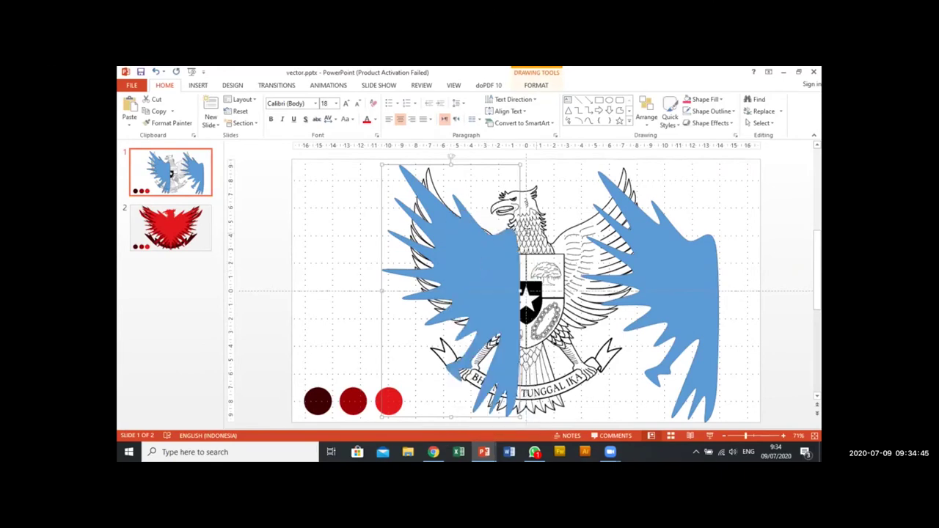
right_click(562, 199)
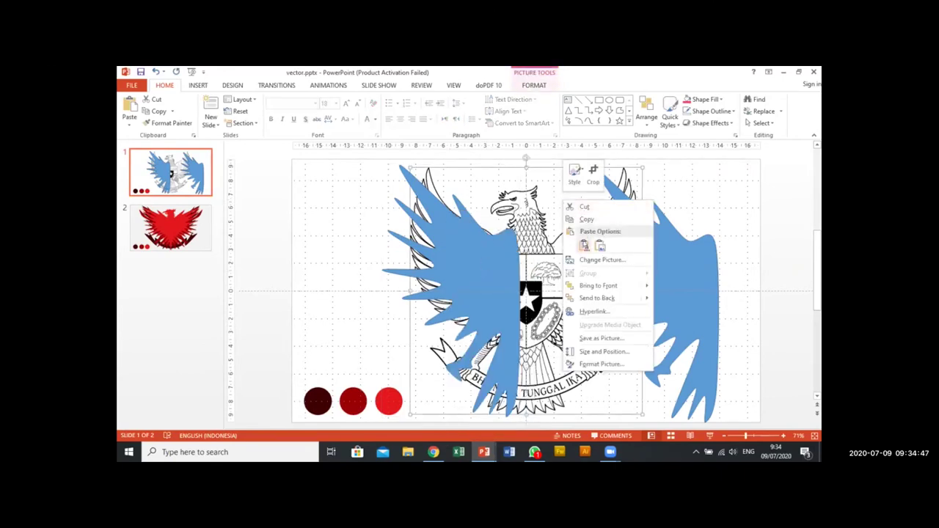
click(584, 245)
Step: Paste the wing as a picture, undo the extra copies, then paste a fresh wing copy
right_click(356, 204)
click(378, 224)
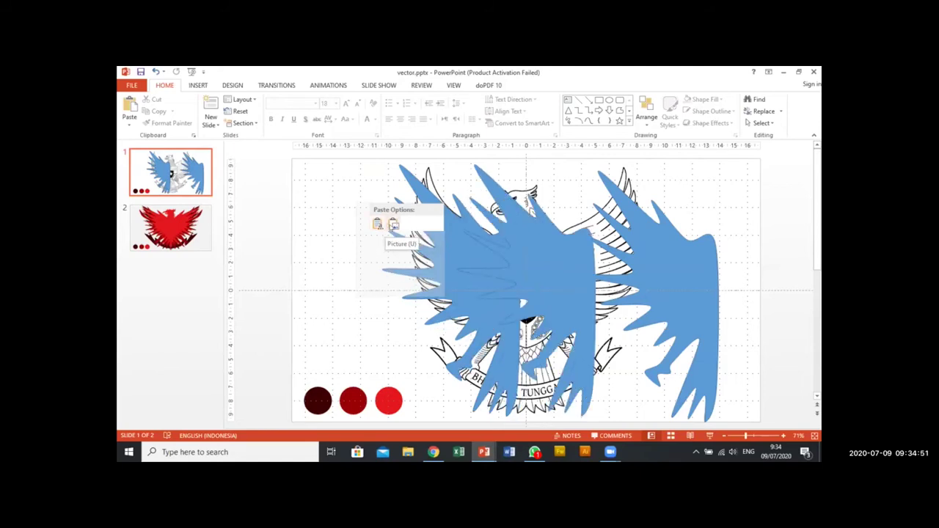
click(394, 225)
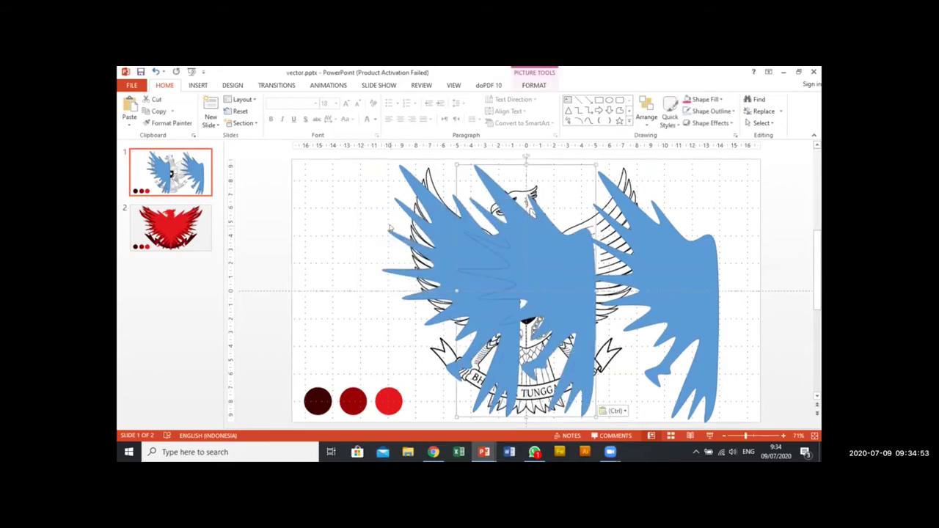
drag(496, 271, 389, 268)
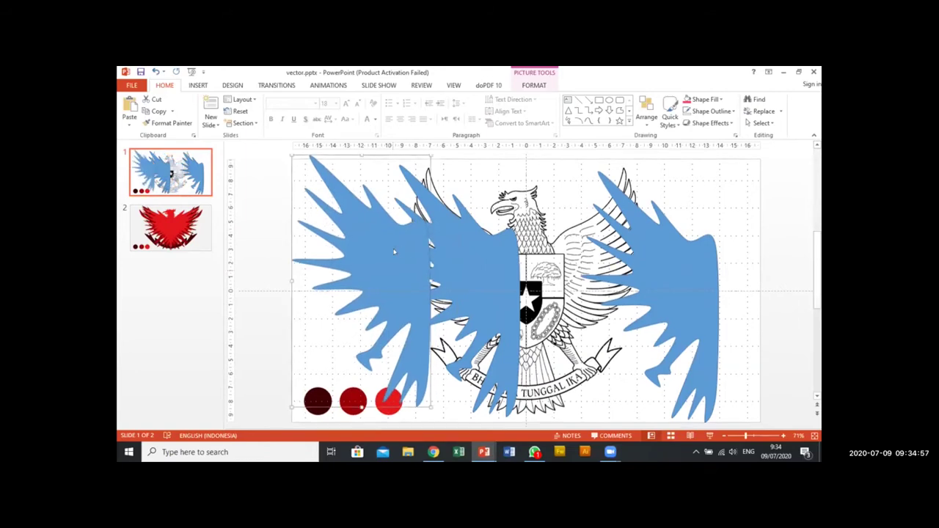
key(ctrl+z)
key(ctrl+z)
key(ctrl+z)
key(ctrl+z)
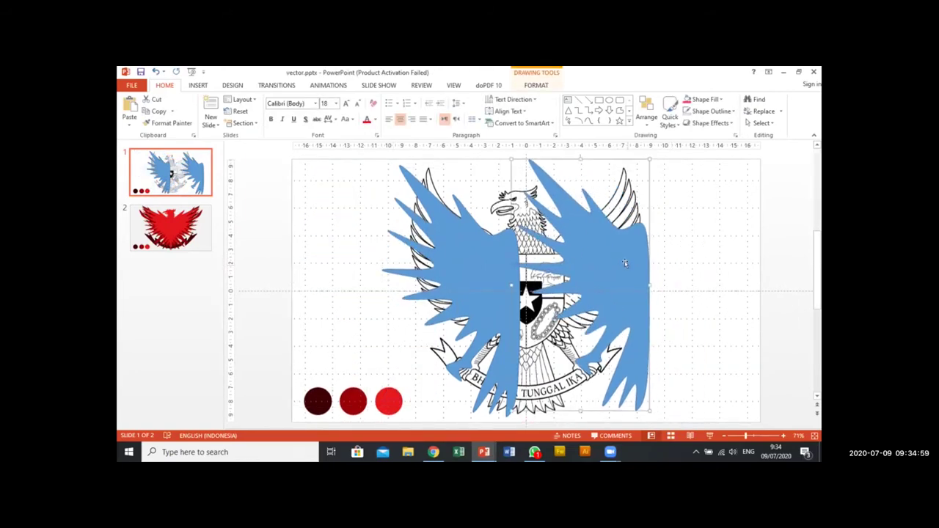
key(ctrl+z)
click(461, 247)
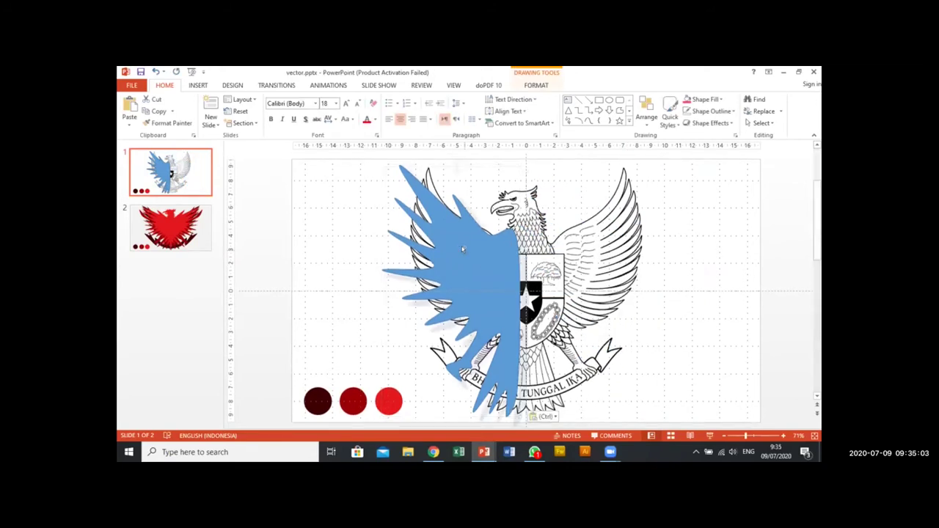
key(ctrl+v)
Step: Nudge the pasted wing copy and apply Rotate > Flip Horizontal to mirror it
drag(625, 253, 618, 258)
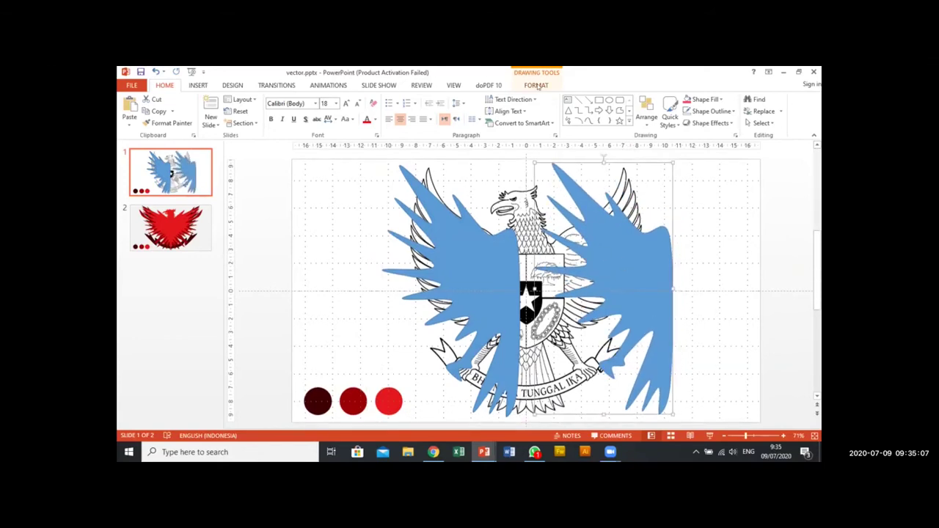
click(536, 86)
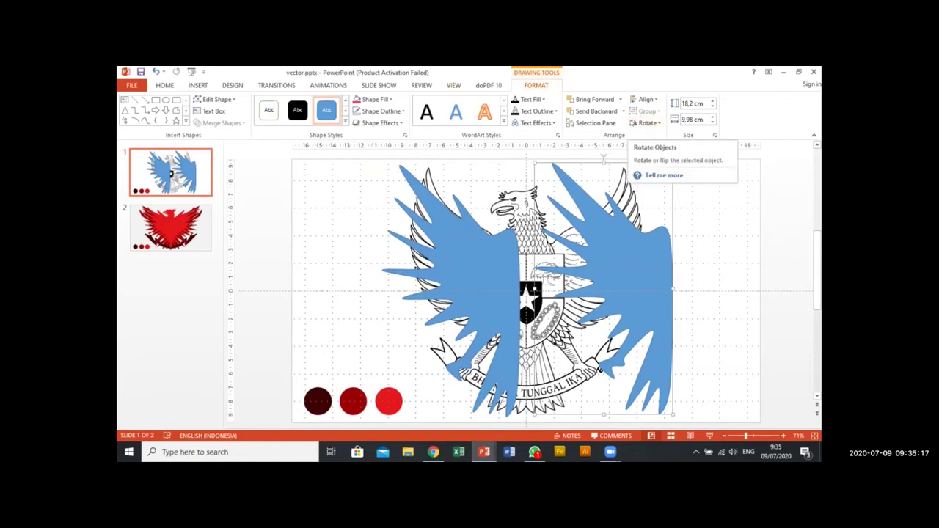
click(658, 124)
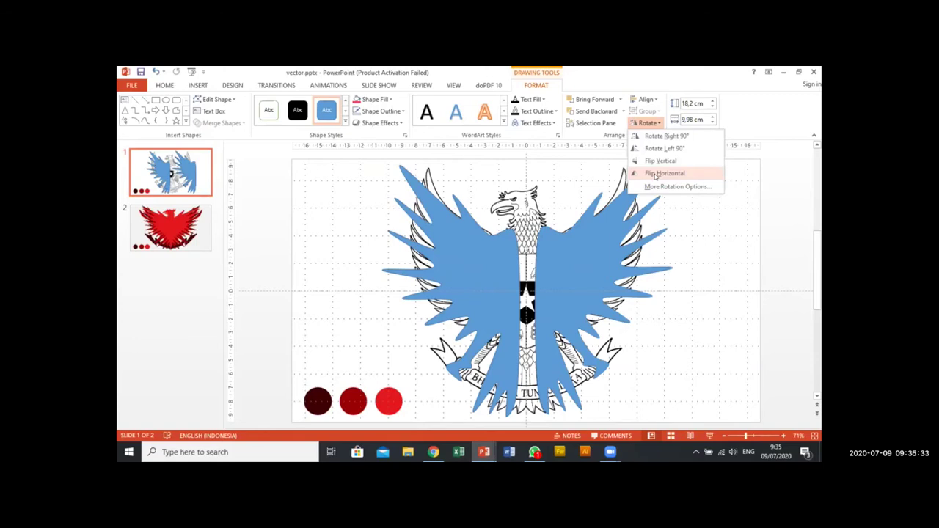
click(656, 174)
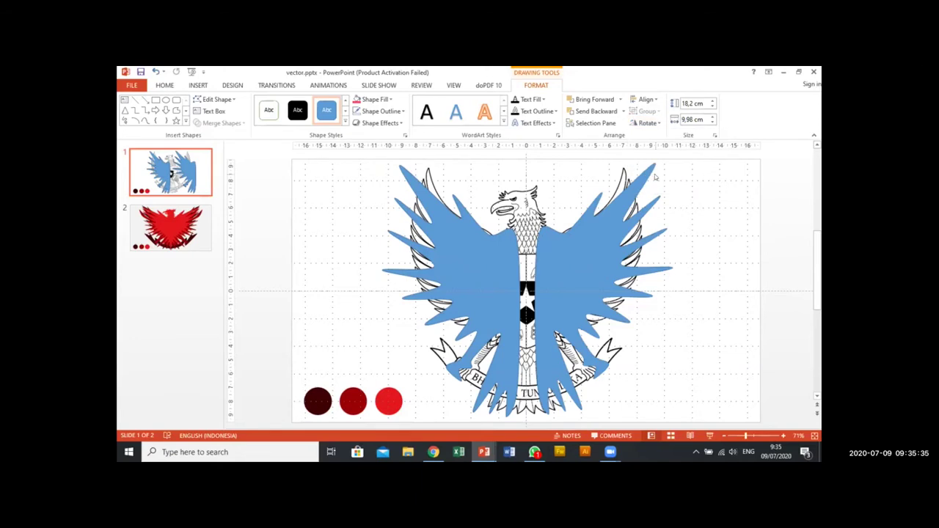
Step: Shift the right blue wing slightly toward the eagle's centre and reselect it to check
click(709, 195)
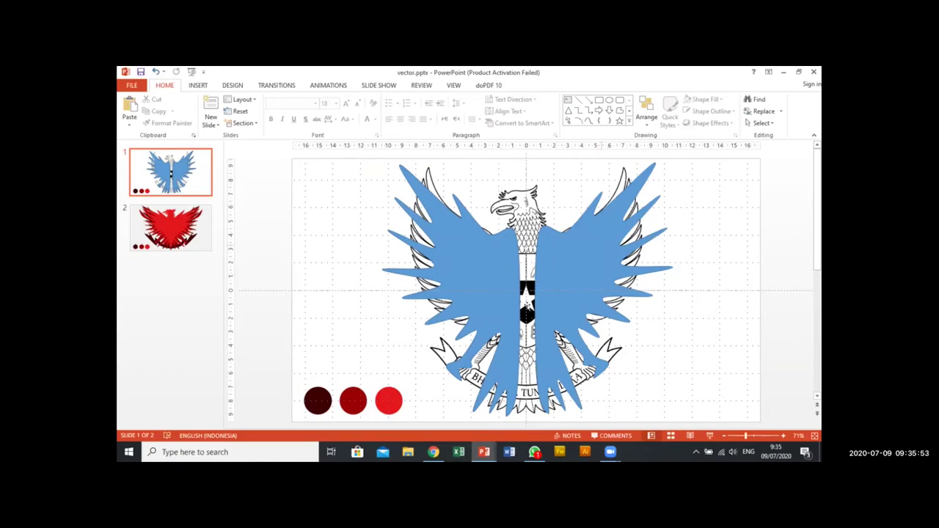
drag(560, 281, 563, 276)
click(690, 271)
click(559, 275)
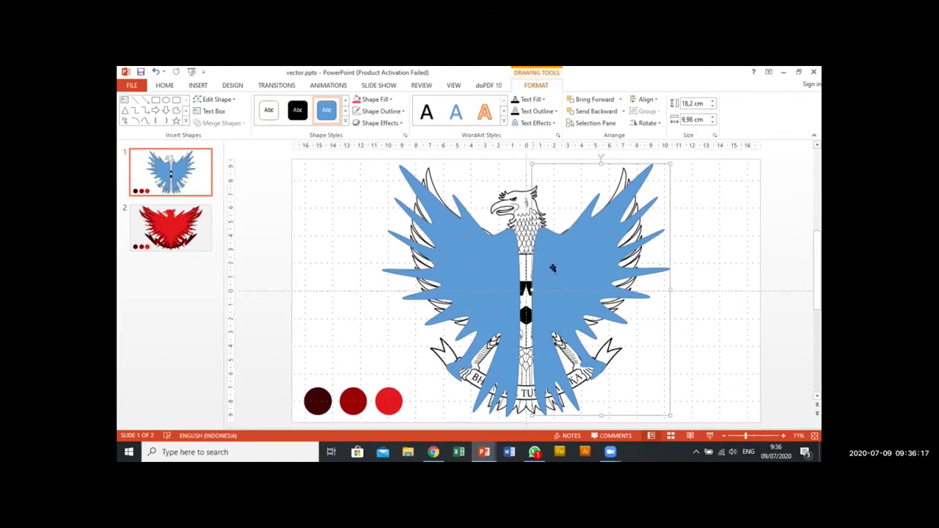
Step: Butt the right wing against the left half, then select both blue halves together
drag(565, 276, 528, 278)
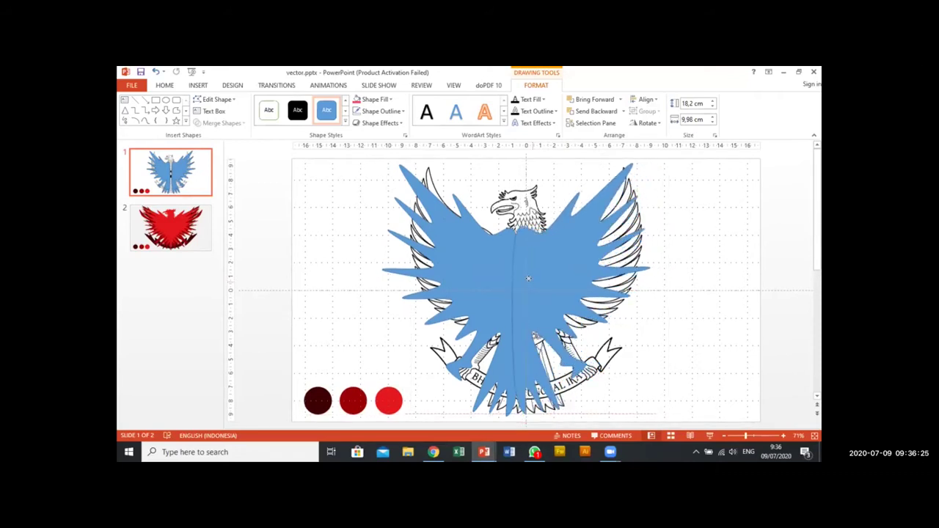
drag(529, 278, 529, 279)
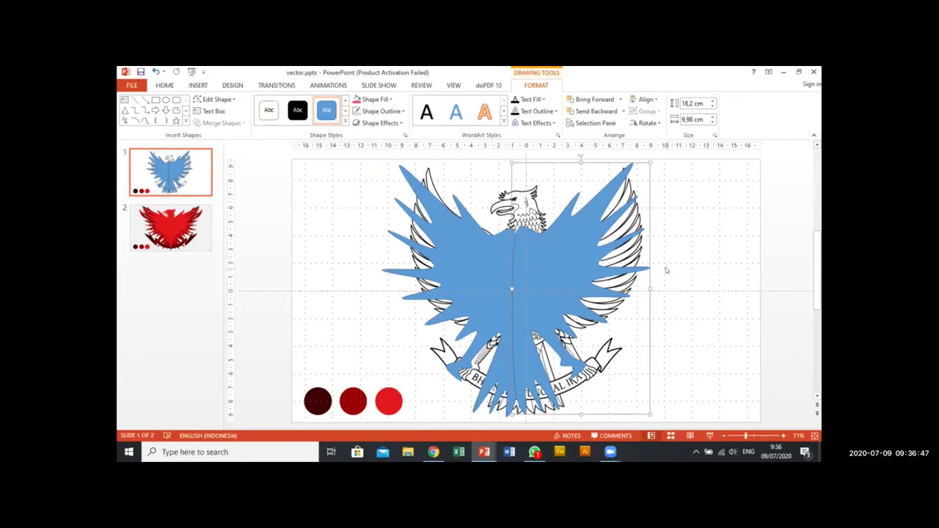
shift+click(458, 255)
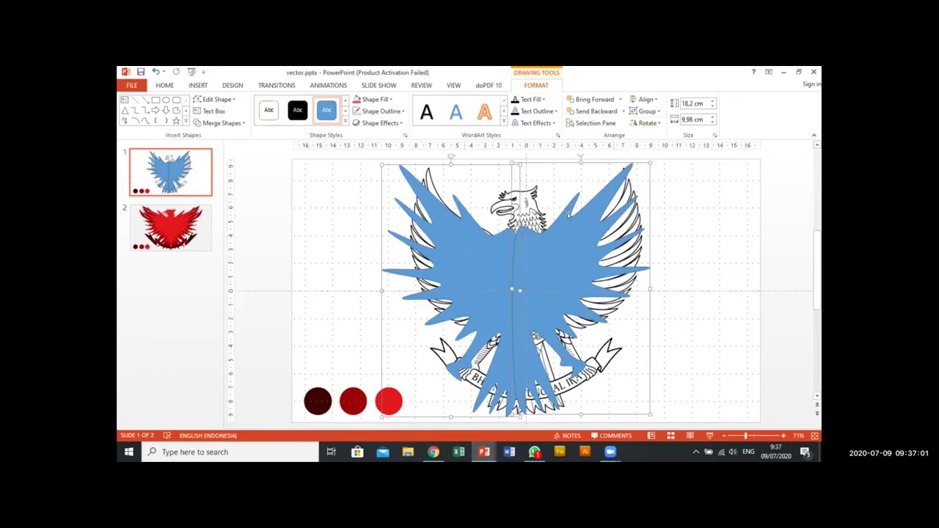
Step: Apply Align Top to the two selected blue halves
click(656, 101)
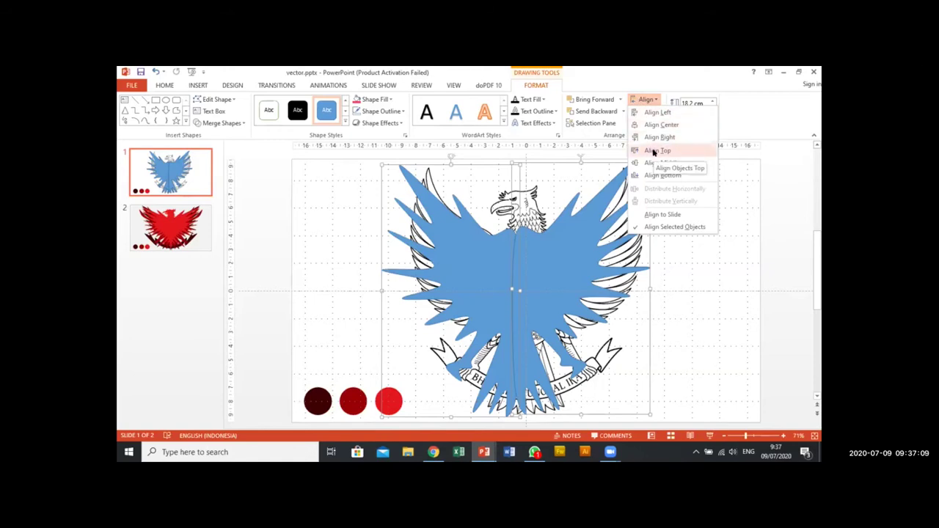
click(653, 152)
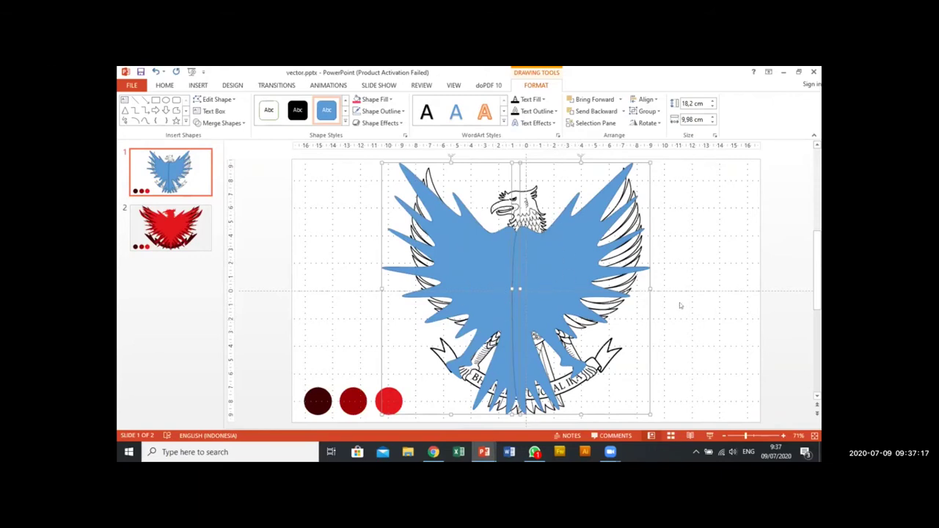
Step: Union the two blue halves via Merge Shapes, reapplying after an undo, and reposition the silhouette over the reference
click(240, 123)
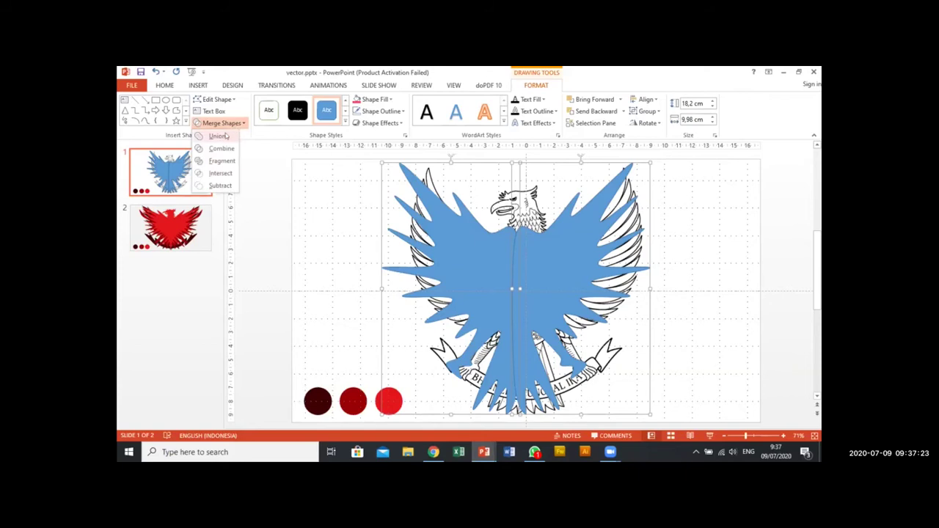
click(218, 136)
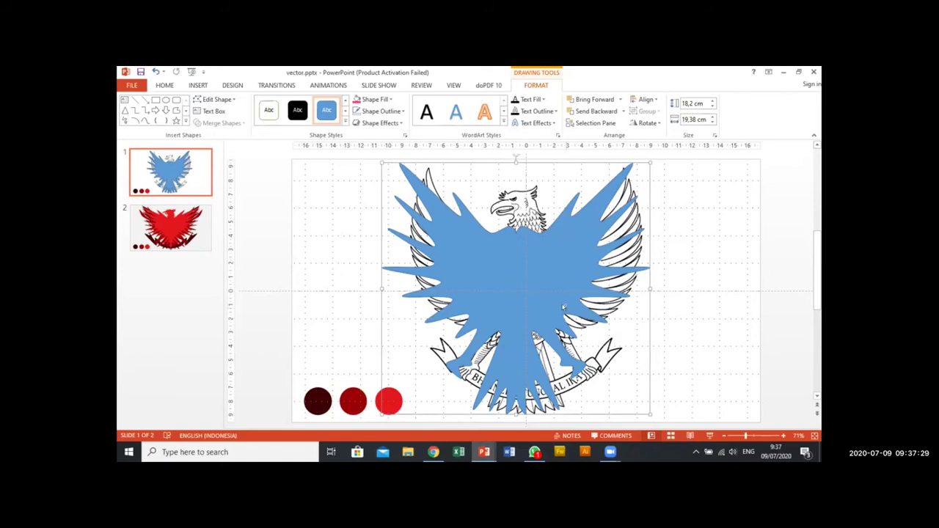
key(ctrl+z)
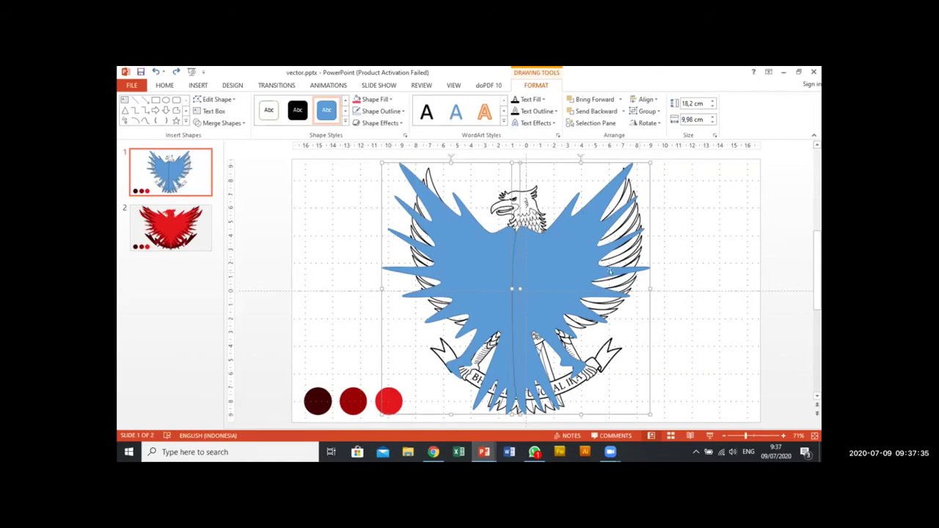
click(237, 126)
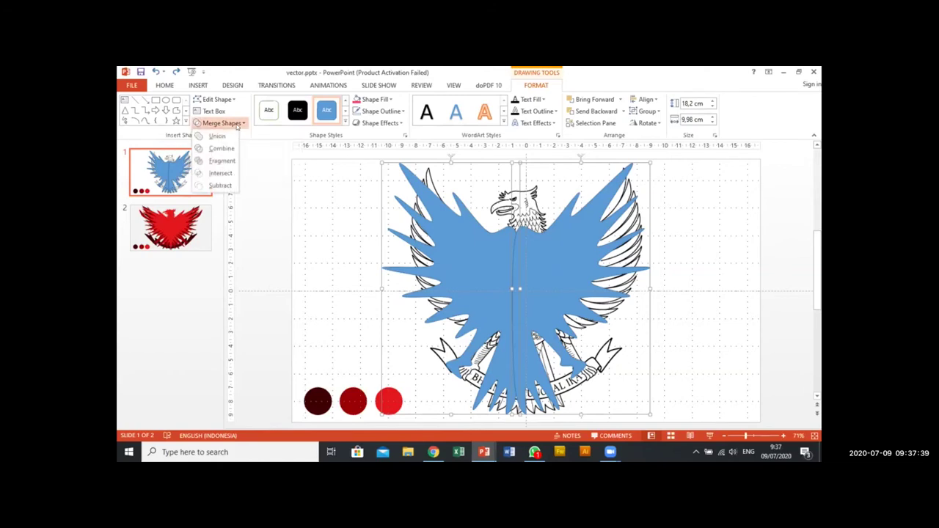
click(218, 136)
drag(453, 255, 527, 281)
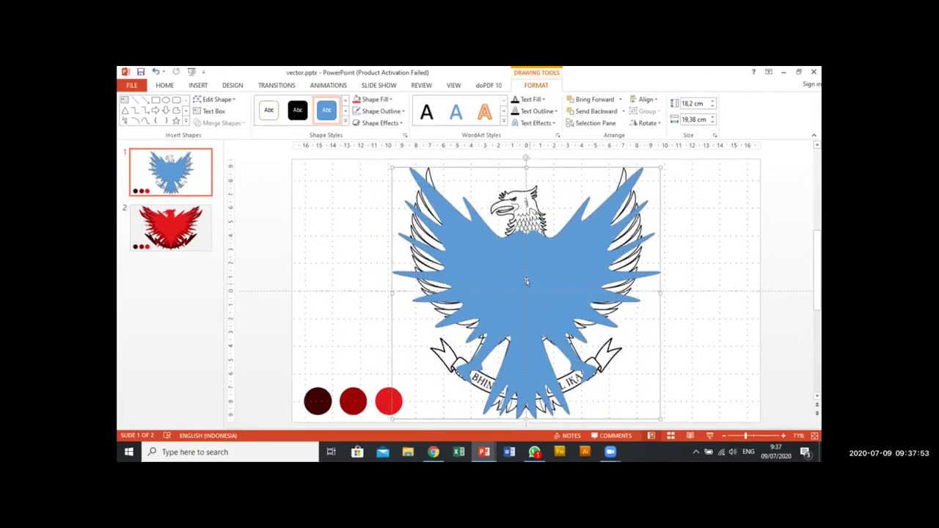
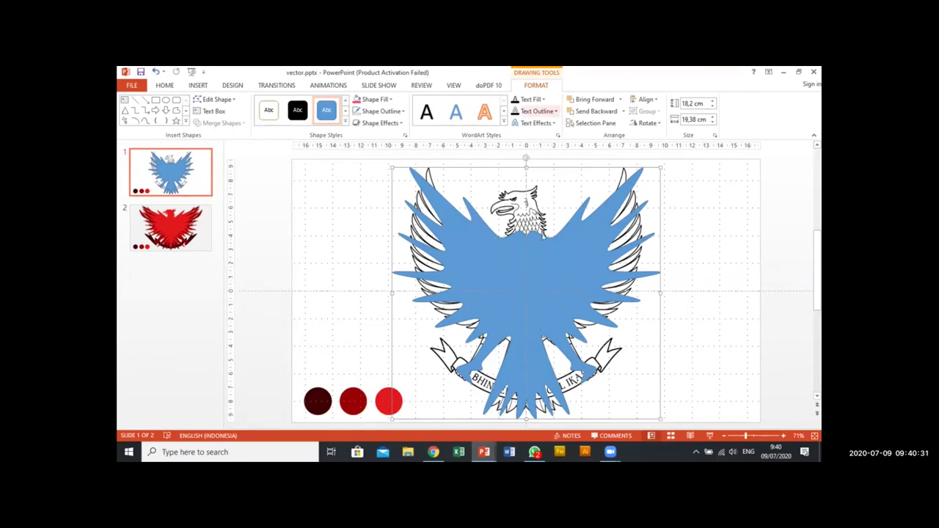
Step: Reselect the eagle silhouette and pin the ribbon's shape formatting options open
click(695, 246)
double_click(570, 262)
double_click(530, 86)
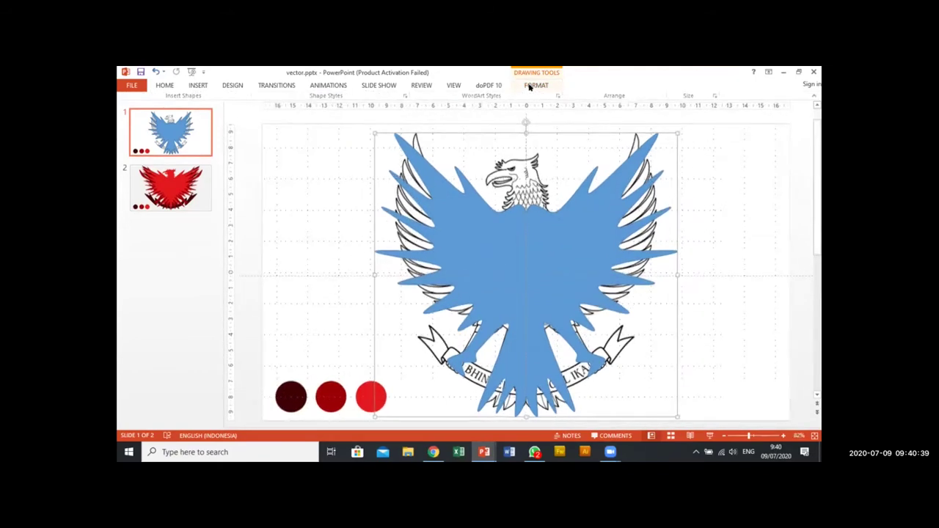
click(530, 86)
click(530, 86)
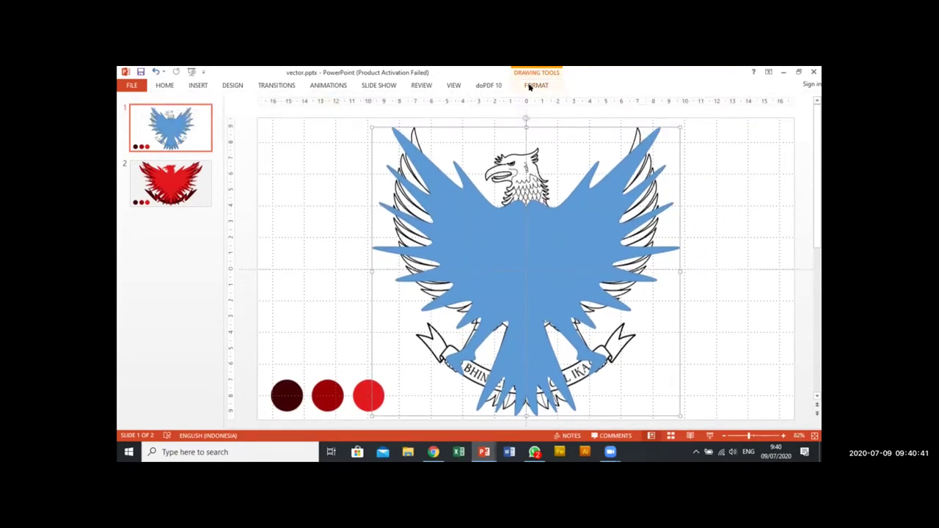
click(530, 86)
click(532, 86)
click(534, 86)
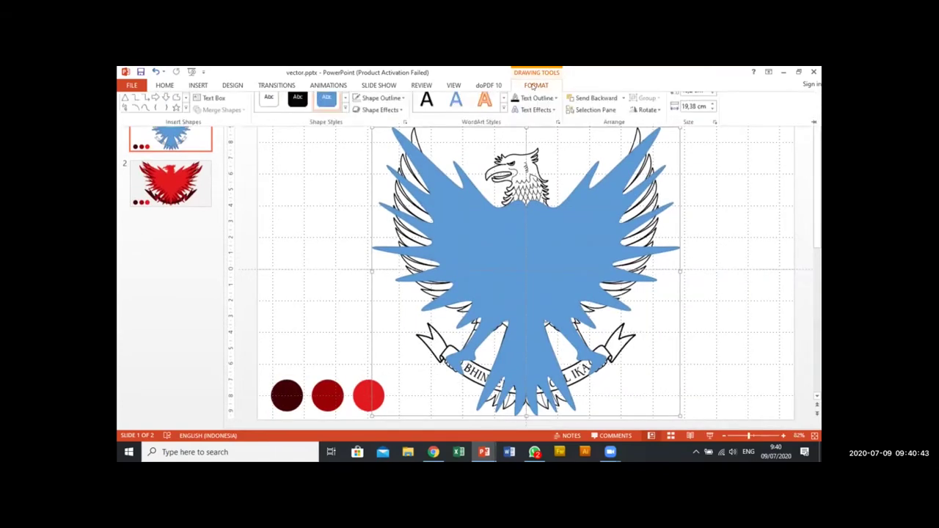
double_click(534, 87)
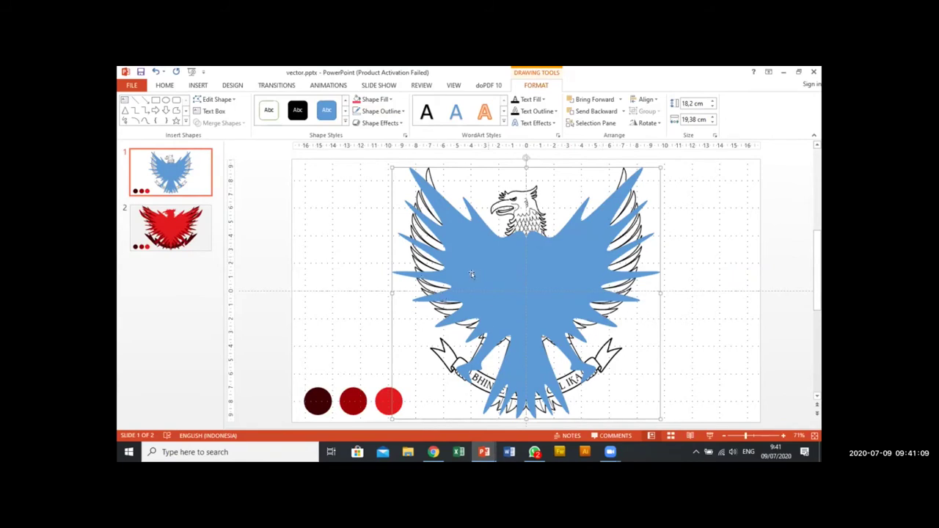
Step: Use the Shape Fill eyedropper to fill the eagle with the darkest circle's maroon
click(392, 98)
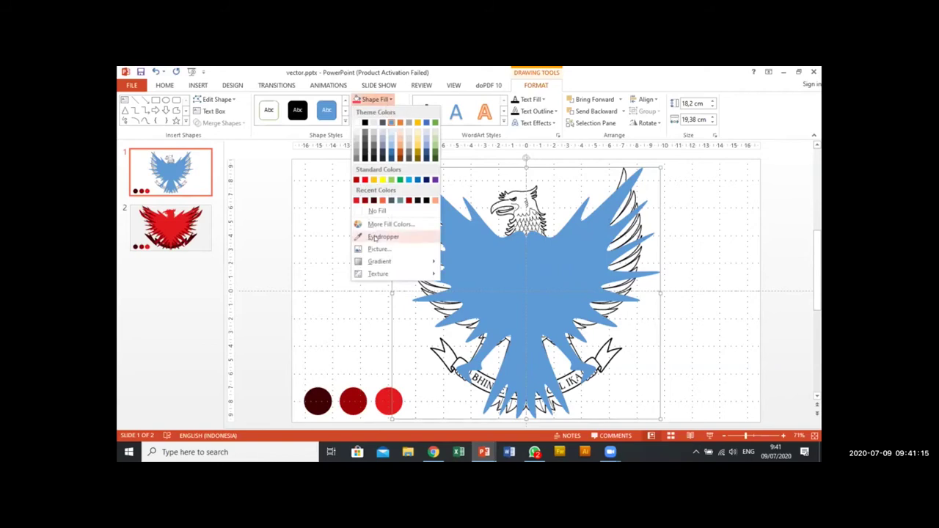
click(375, 237)
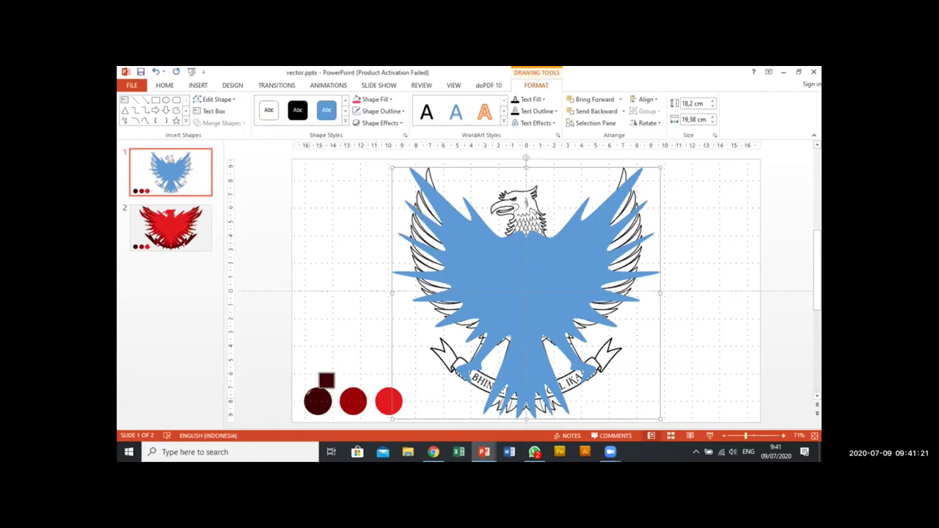
click(318, 393)
click(329, 239)
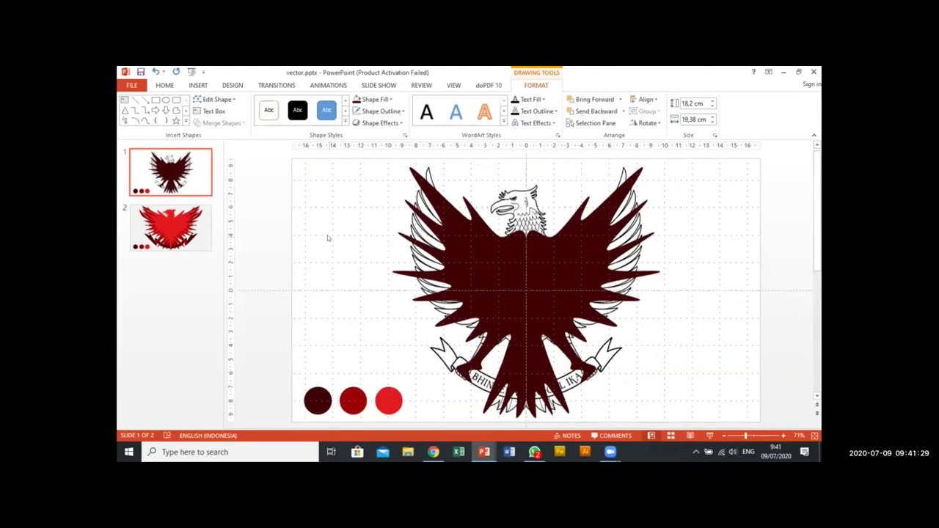
click(460, 248)
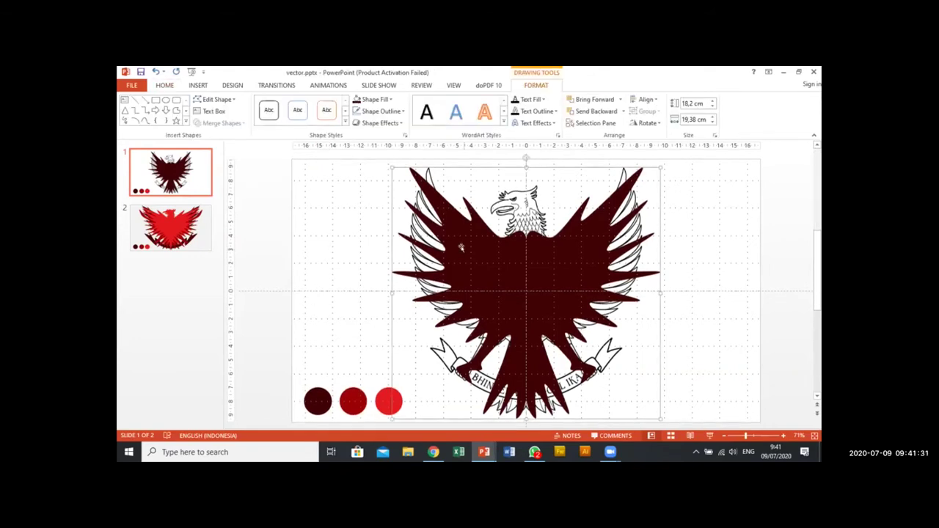
click(389, 99)
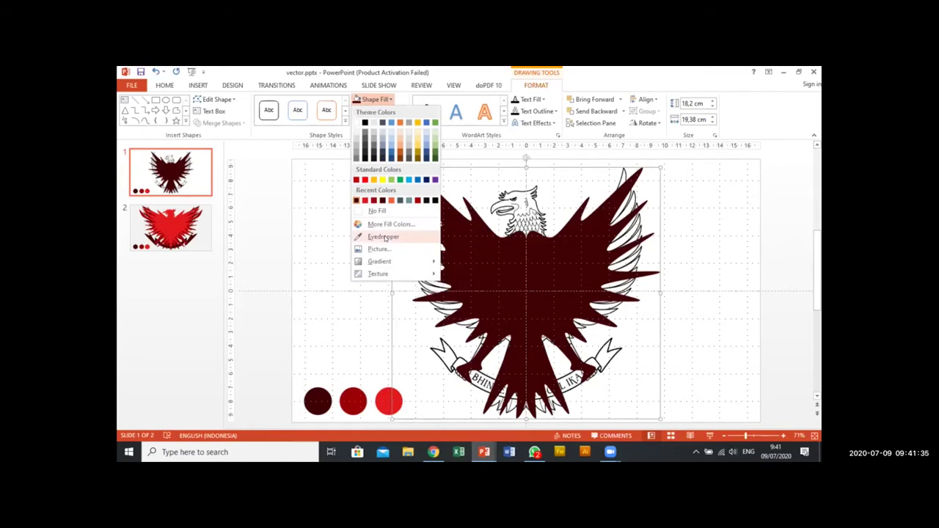
click(383, 237)
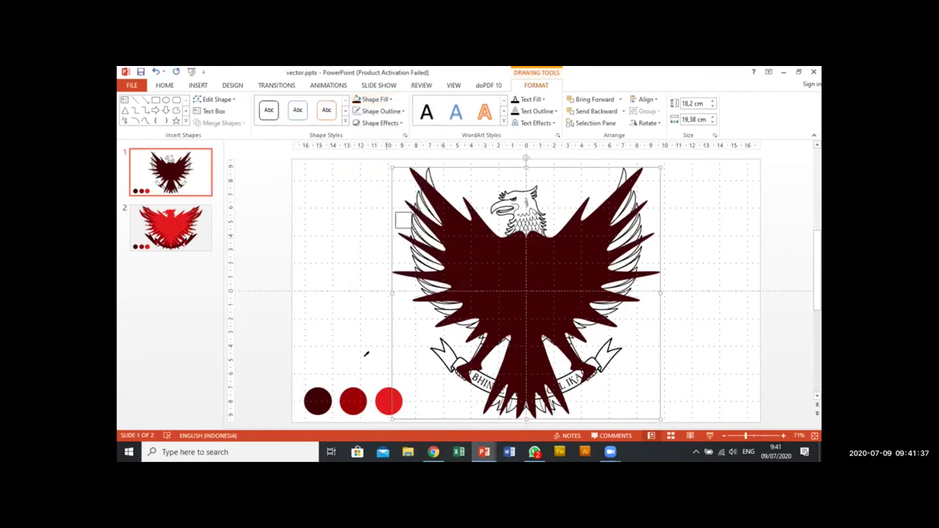
click(317, 400)
click(383, 101)
click(383, 101)
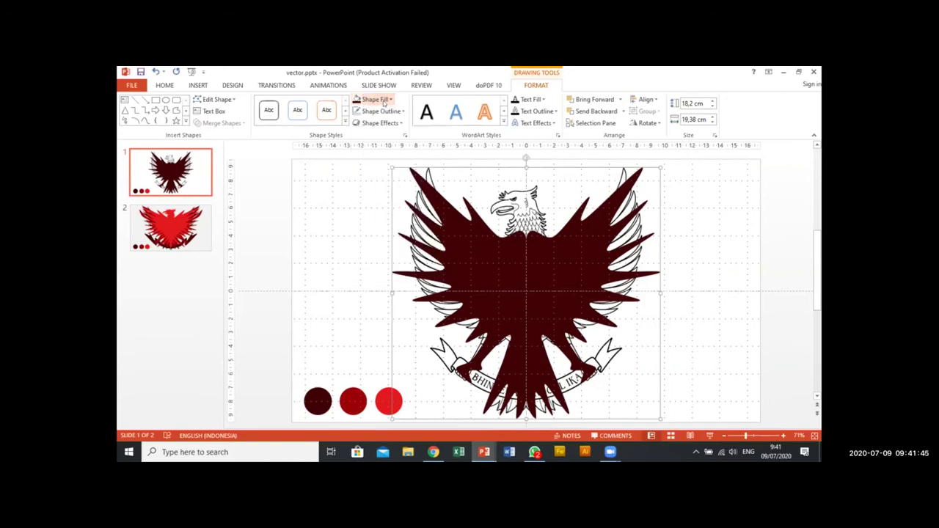
click(383, 101)
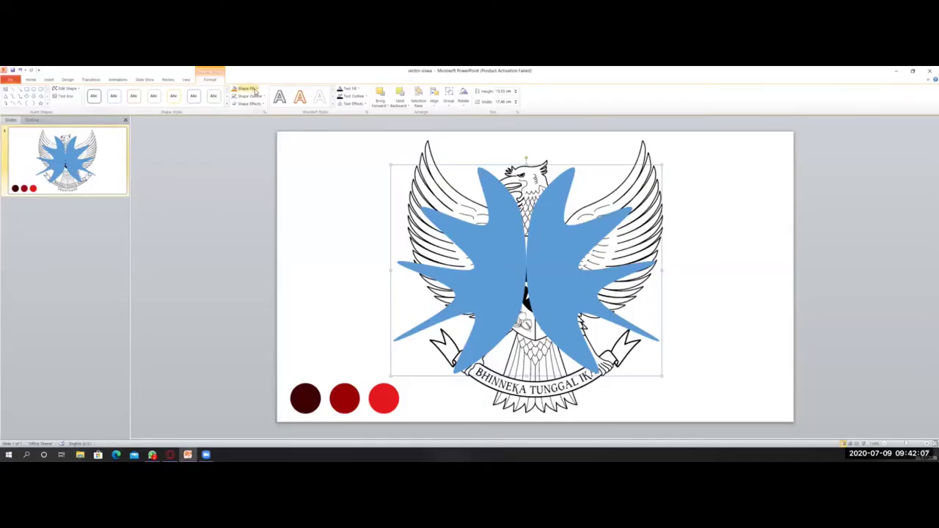
Step: Pick a dark crimson hexagon on the More Fill Colors Standard tab as the shape's fill
click(254, 89)
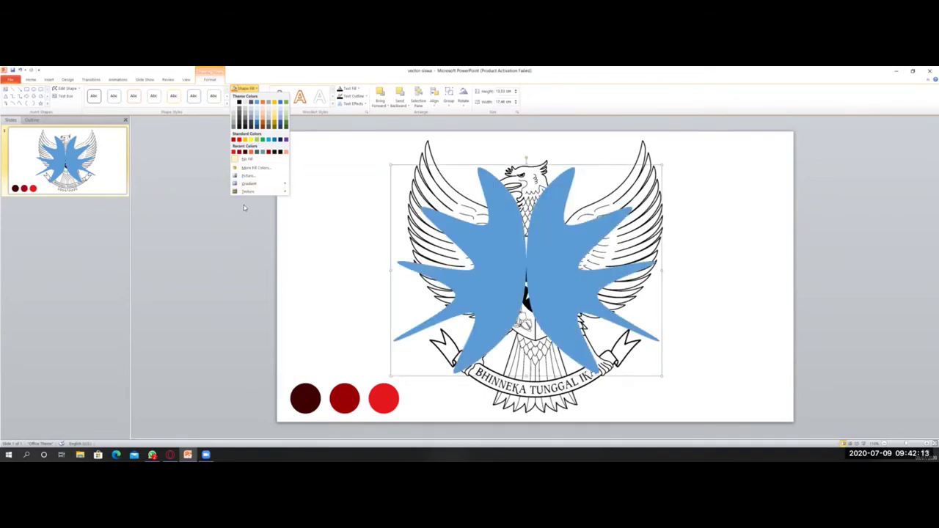
click(254, 168)
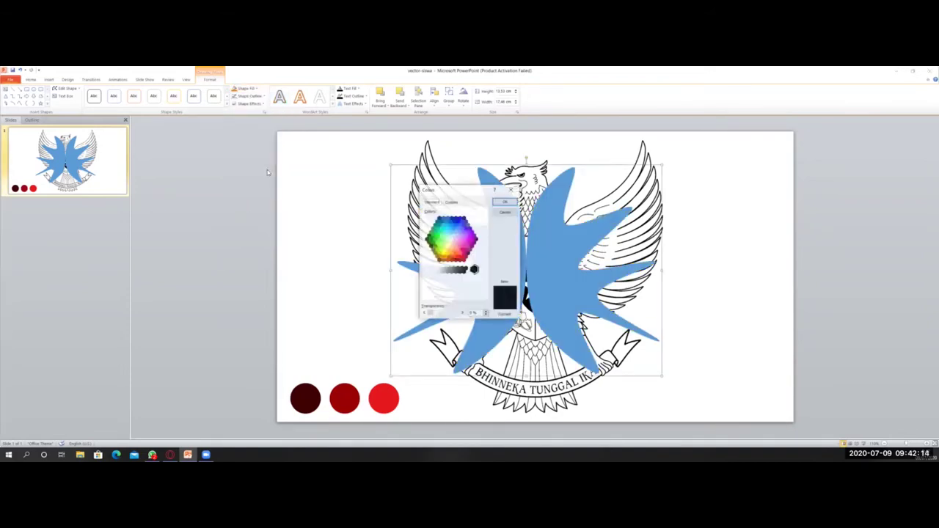
click(450, 202)
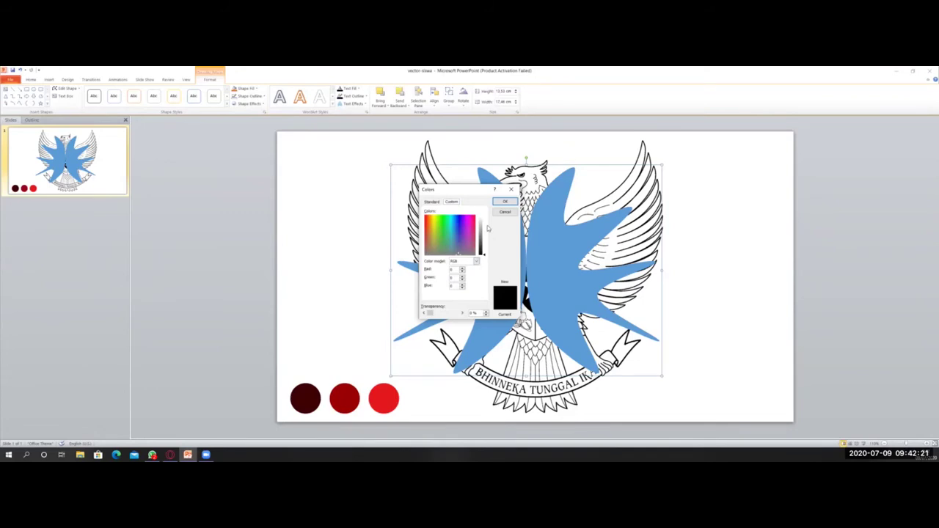
click(432, 203)
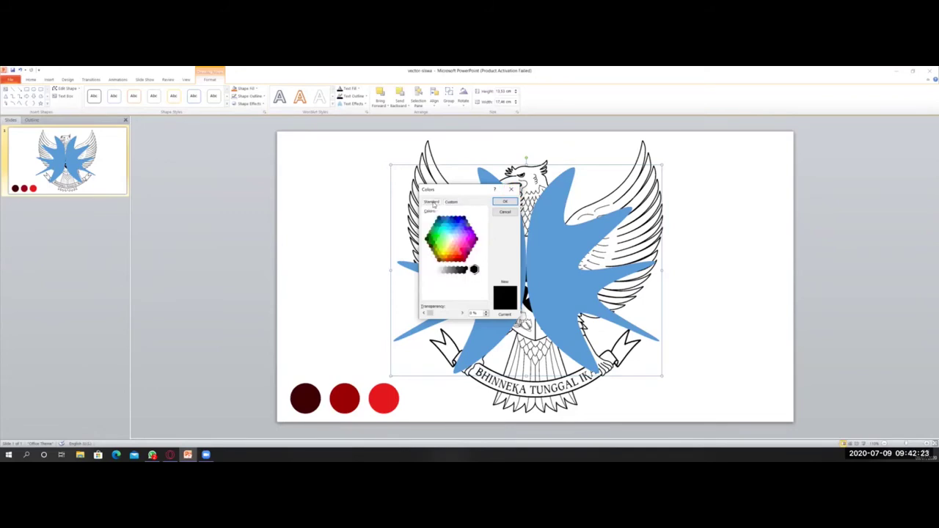
click(464, 261)
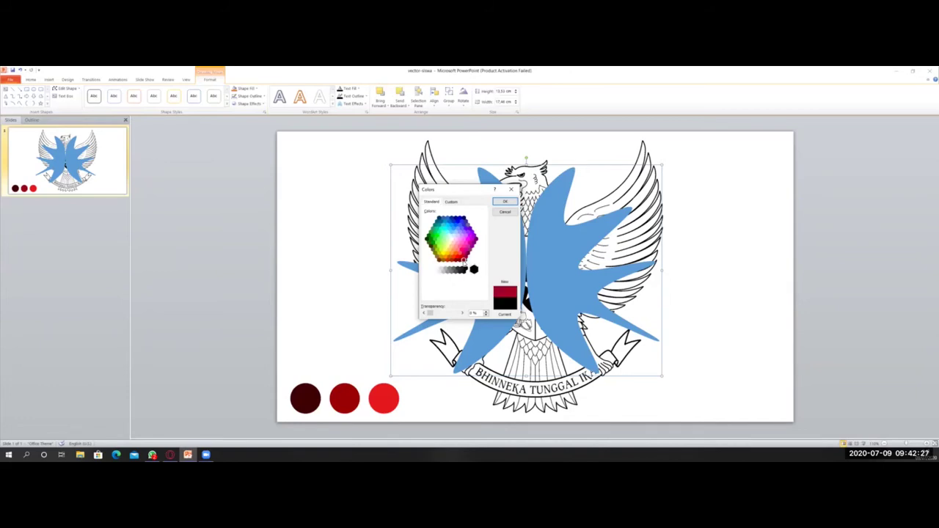
click(505, 202)
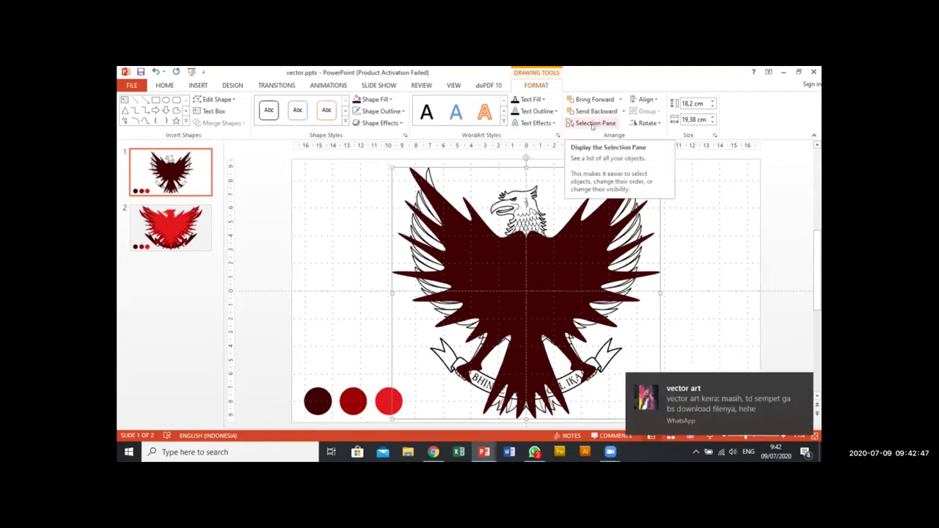
Step: Open the Selection Pane, collapse Group 37 and select Picture 36, keeping its name
click(593, 125)
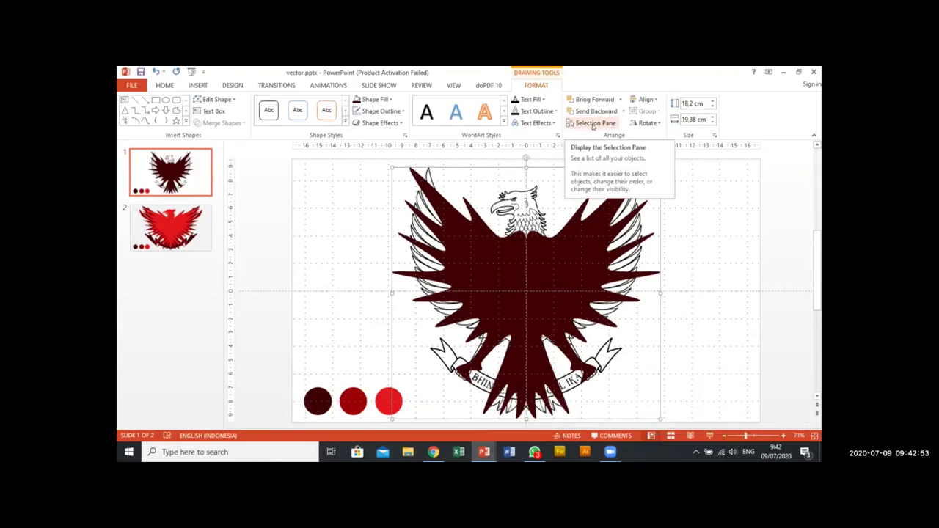
click(593, 125)
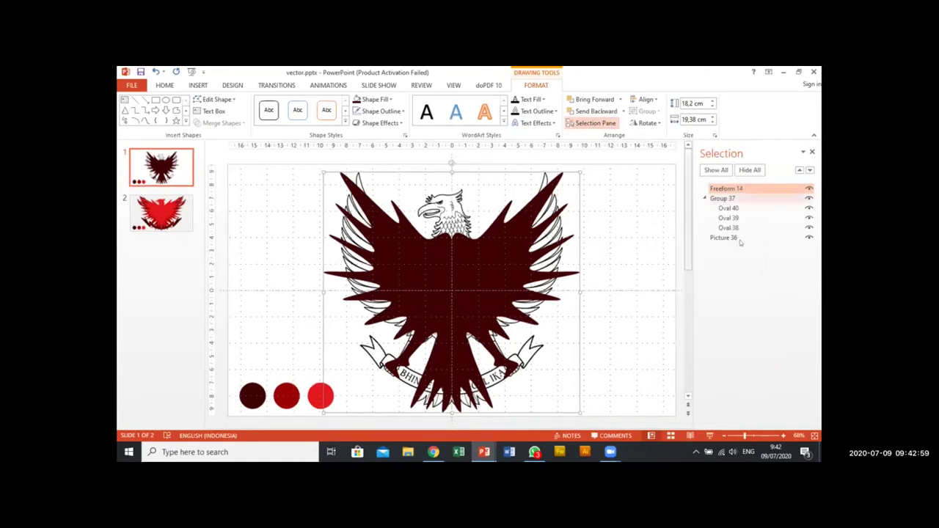
click(705, 199)
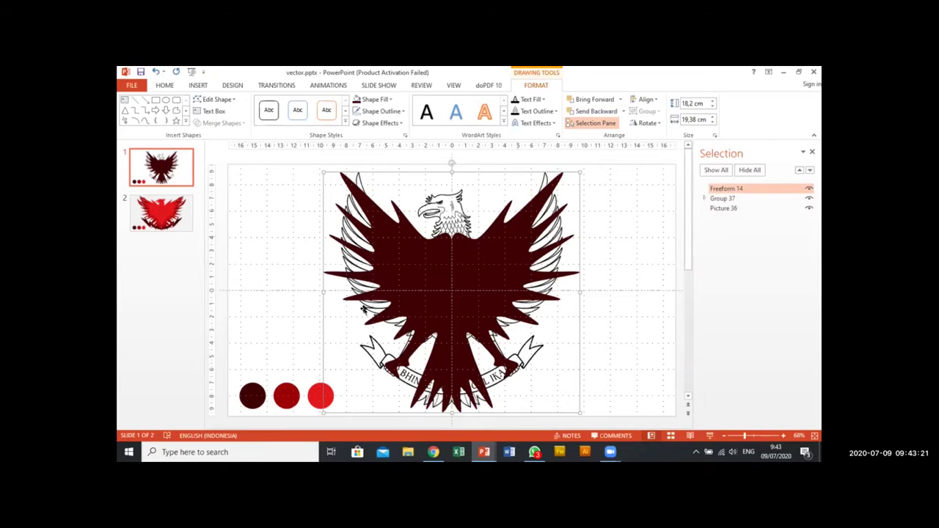
click(724, 209)
click(725, 210)
click(714, 210)
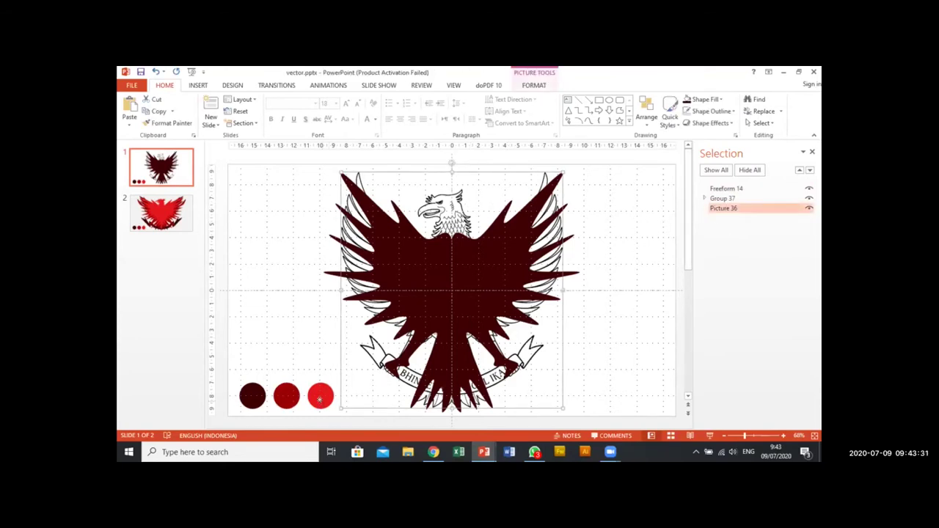
Step: Rename the eagle freeform Freeform 14 to 'shape1' in the Selection Pane
click(718, 199)
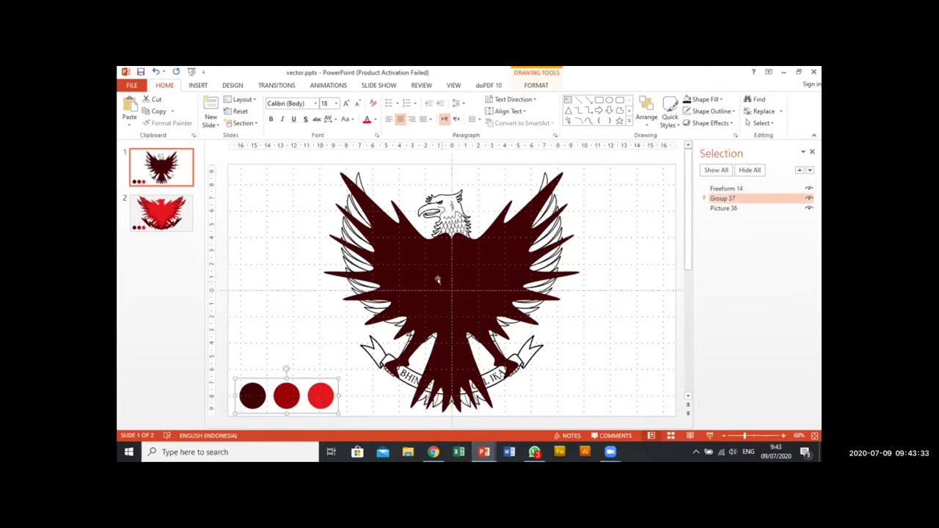
click(471, 258)
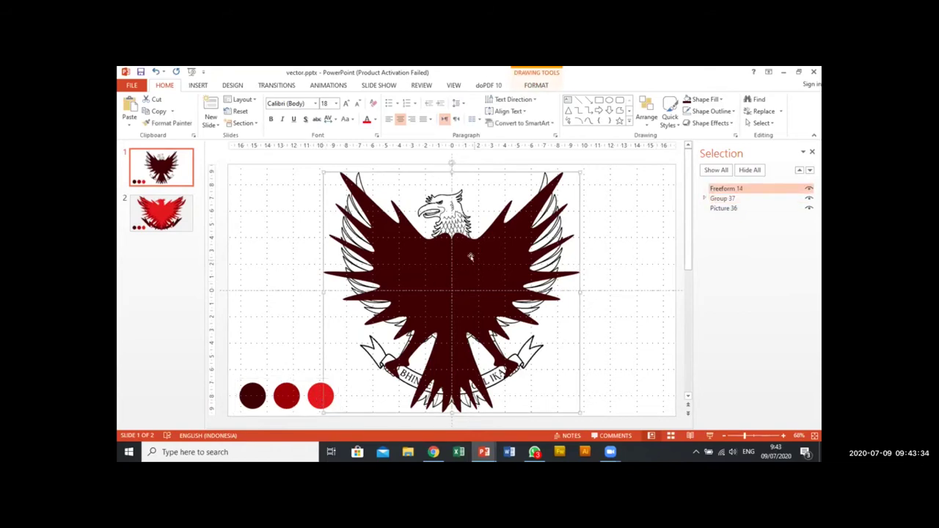
click(724, 188)
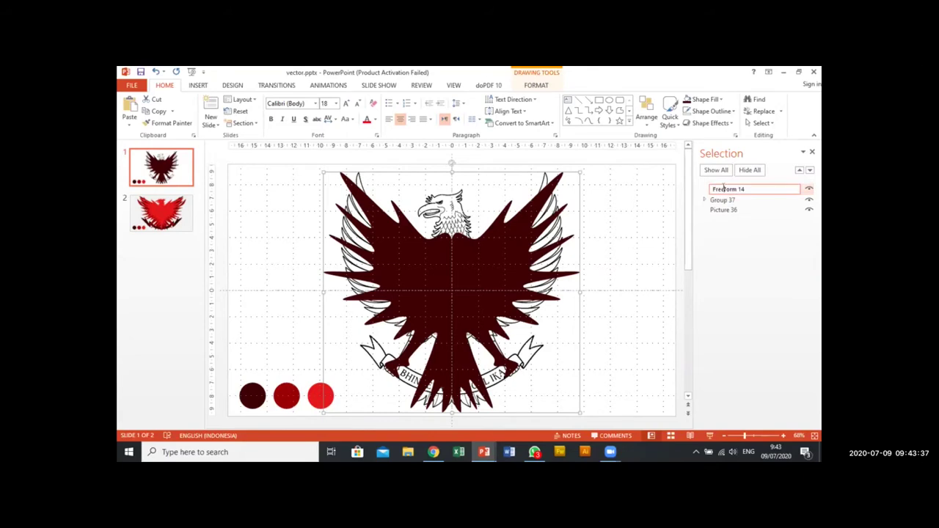
drag(739, 189, 699, 206)
text(sa)
key(BackSpace)
text(hape1)
key(Return)
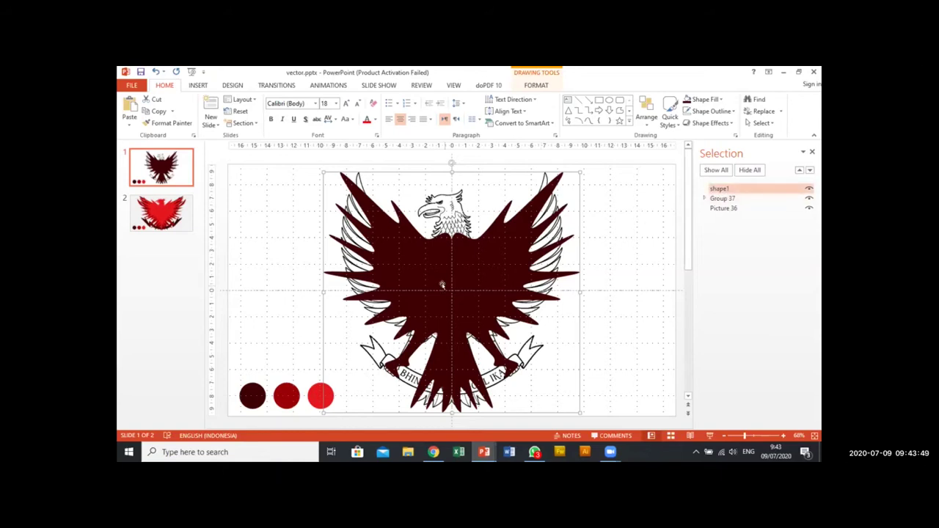
Step: Toggle shape1's visibility off and back on, then hide Picture 36
click(599, 264)
click(468, 275)
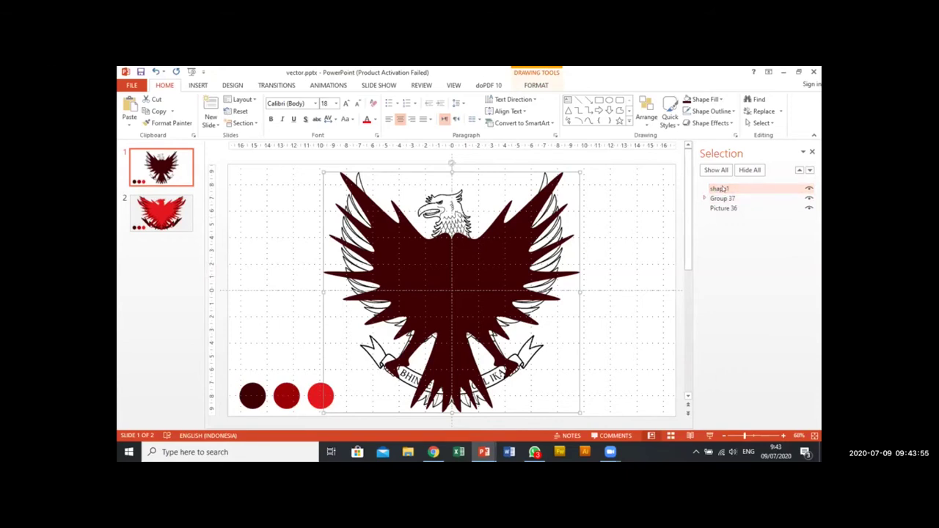
click(810, 189)
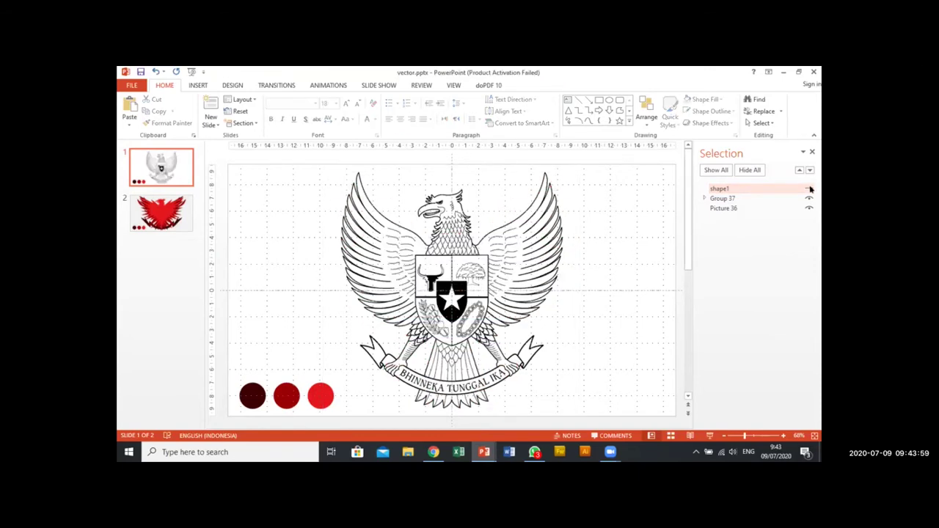
click(810, 190)
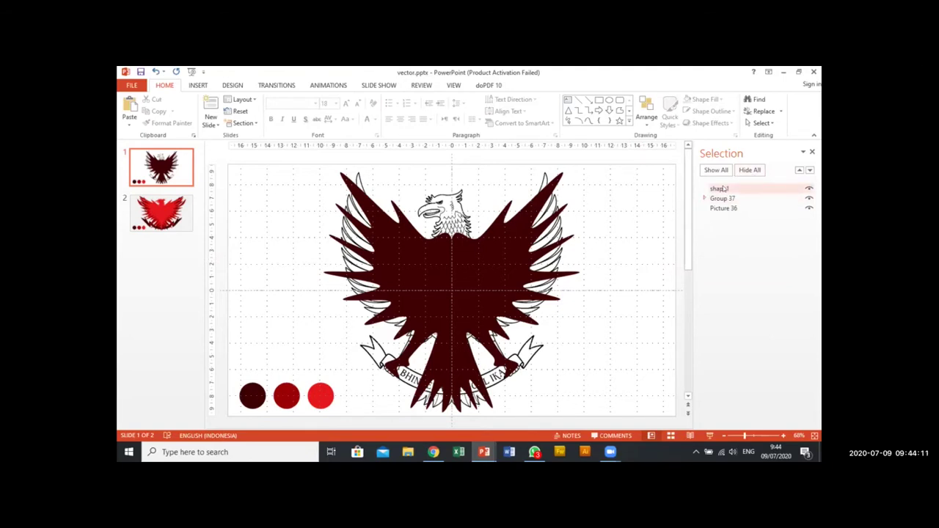
click(809, 208)
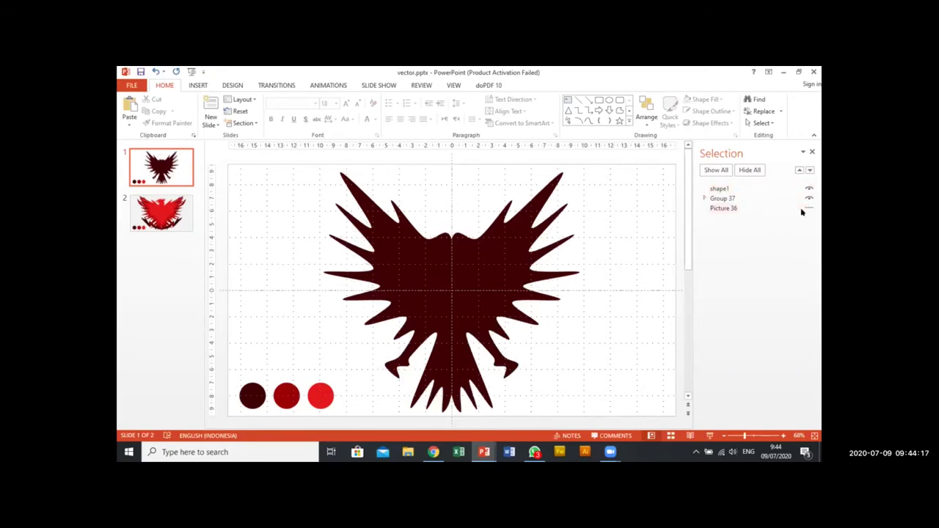
Step: Unhide Picture 36, then stretch shape1 wider to the right and shift it slightly left
click(809, 209)
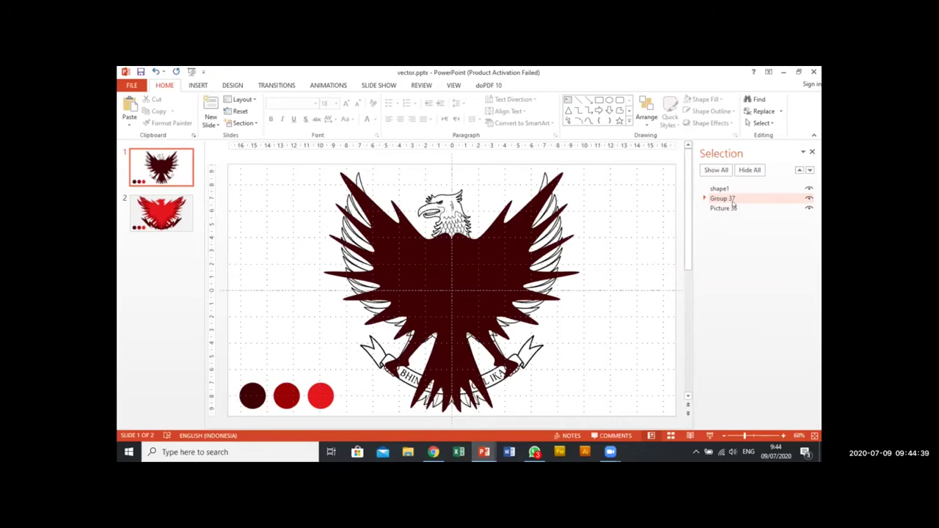
click(484, 270)
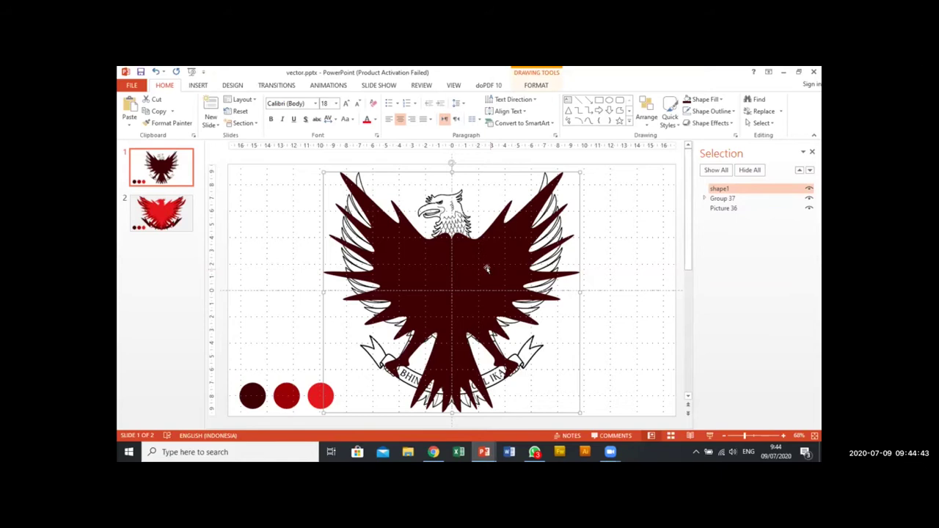
scroll(344, 300, down, 1)
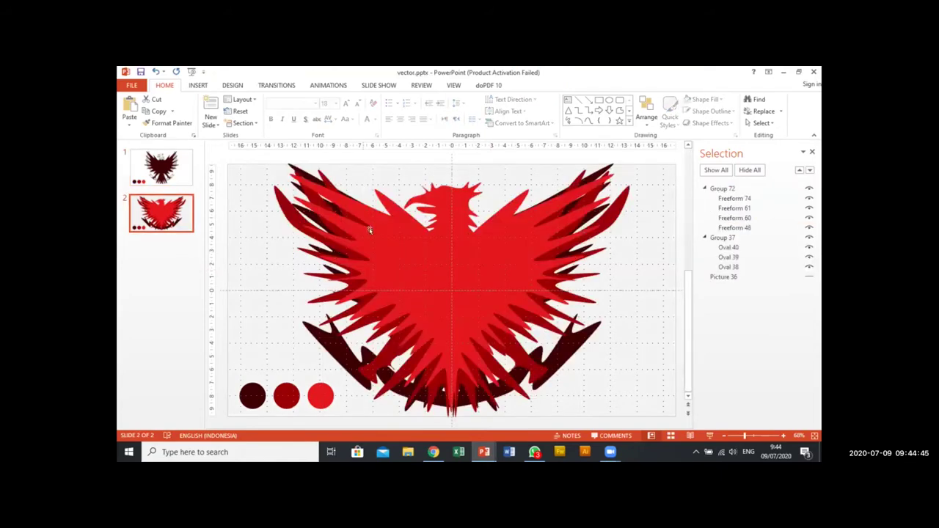
click(178, 168)
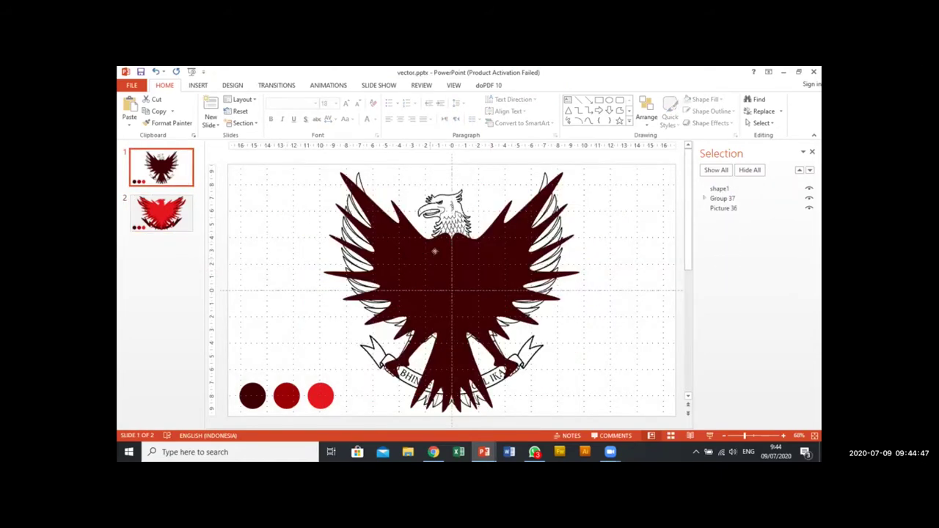
click(435, 252)
drag(578, 289, 613, 292)
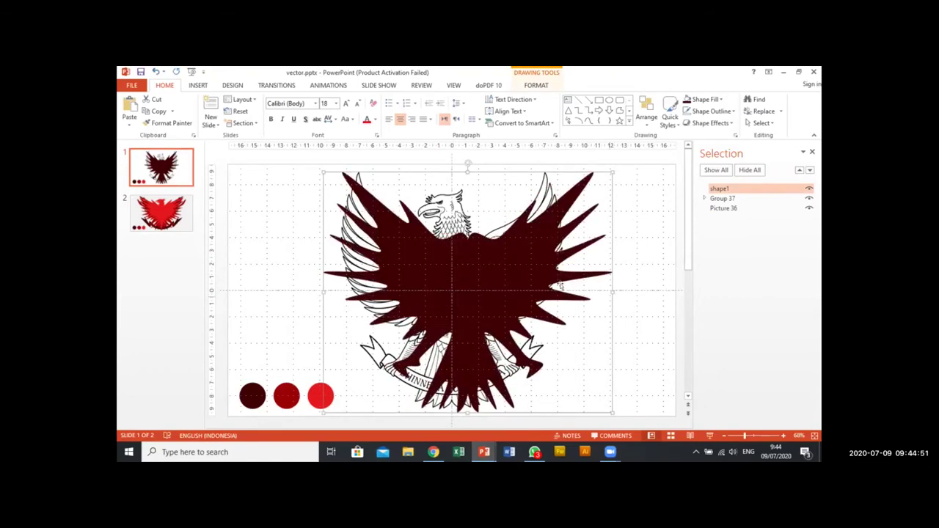
drag(469, 304, 452, 300)
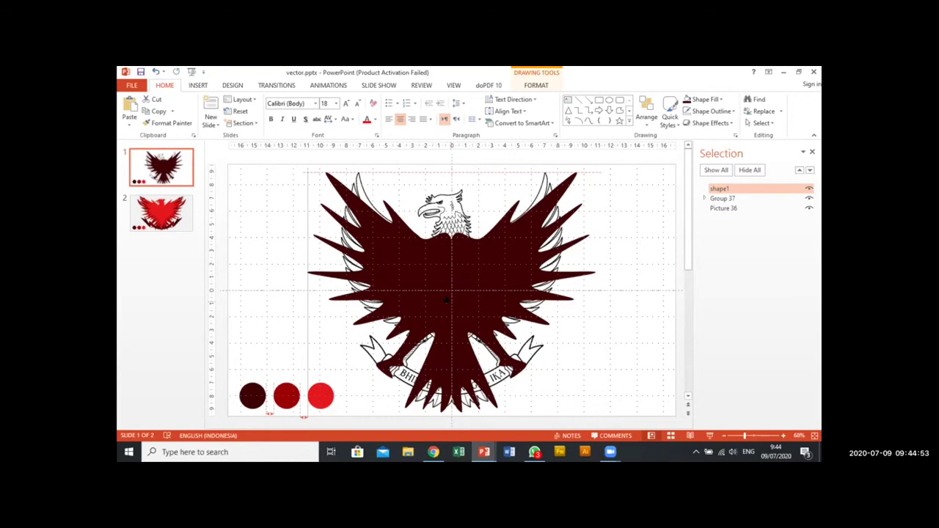
click(673, 246)
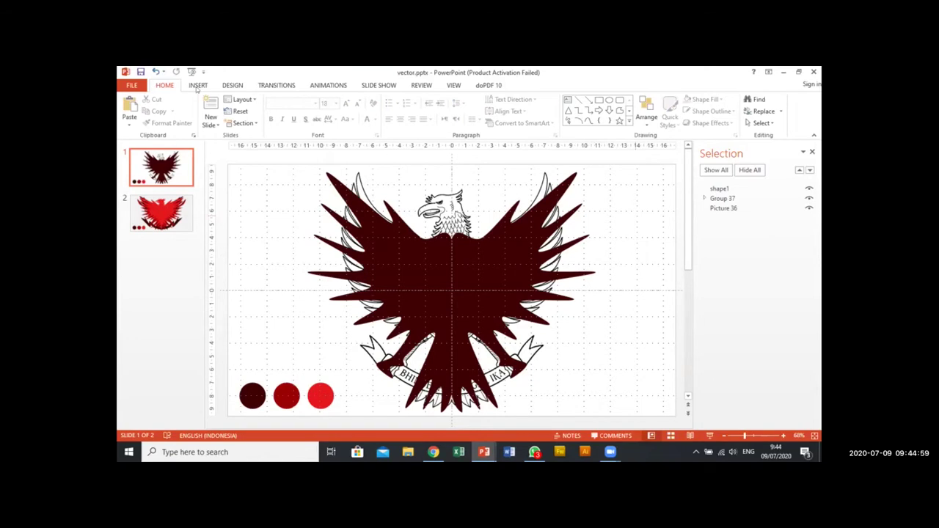
Step: Start a Curve shape from Insert > Shapes with its first point on the left wing
click(198, 86)
click(294, 119)
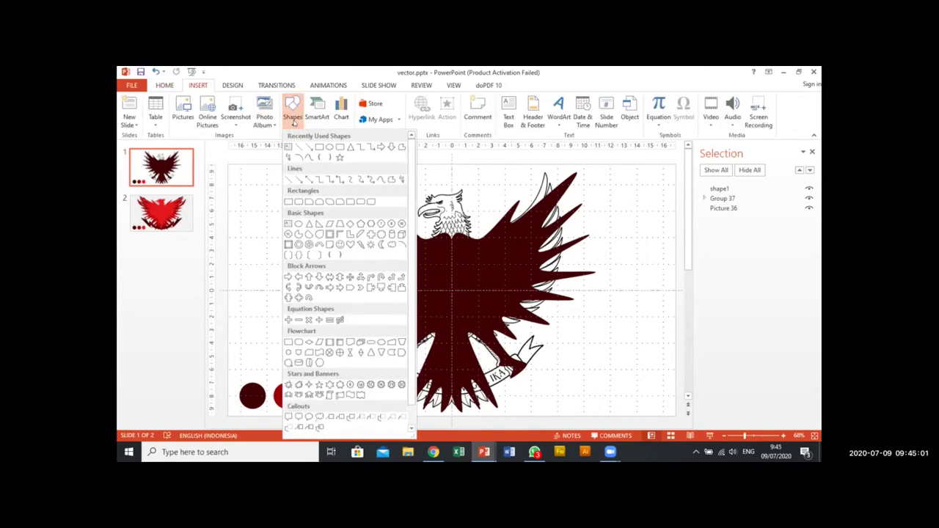
click(309, 158)
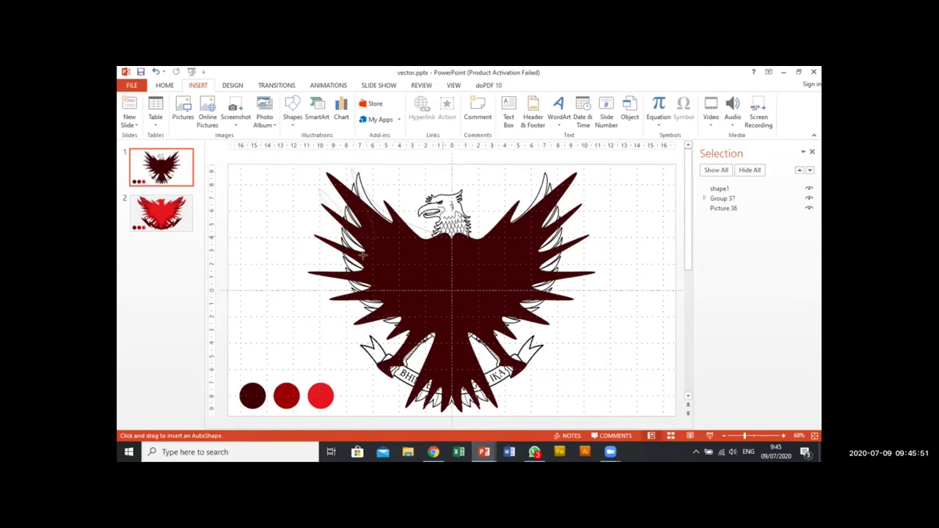
click(298, 245)
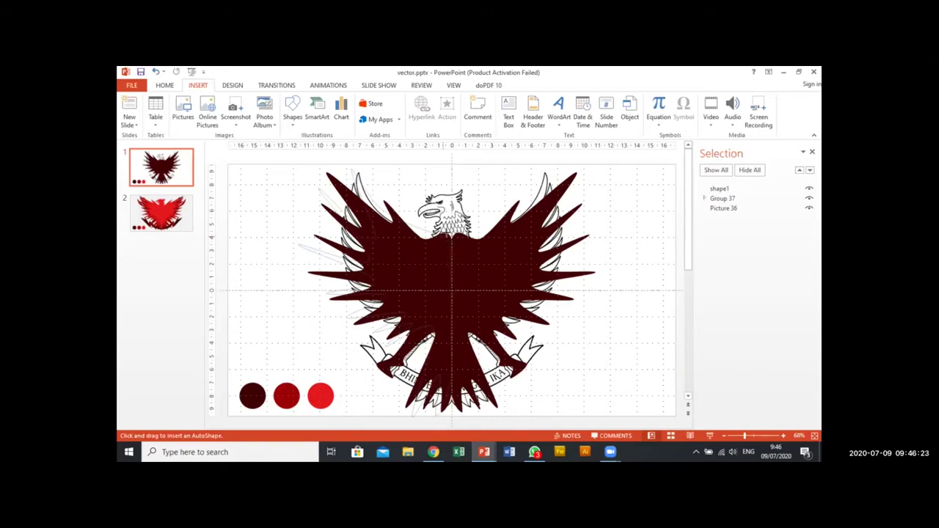
Step: Close the curve near the eagle's neck, producing the filled blue Freeform 6
click(445, 234)
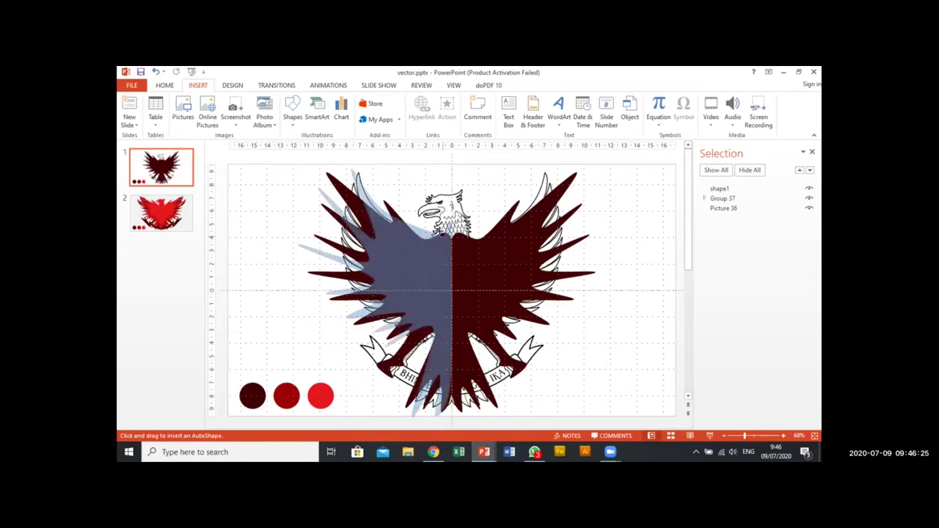
key(ctrl+z)
key(ctrl+y)
click(439, 231)
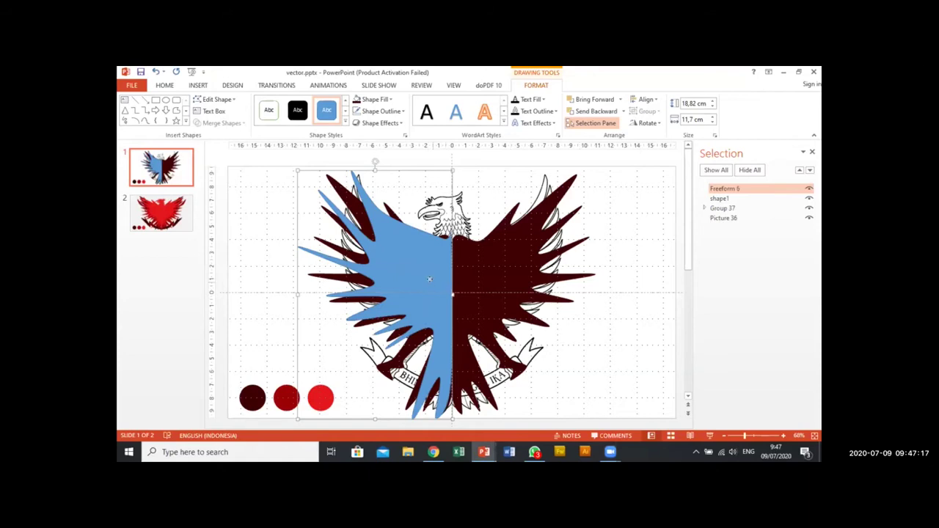
Step: Duplicate the blue left half, flip it horizontally and join it at the eagle's centre line
click(429, 279)
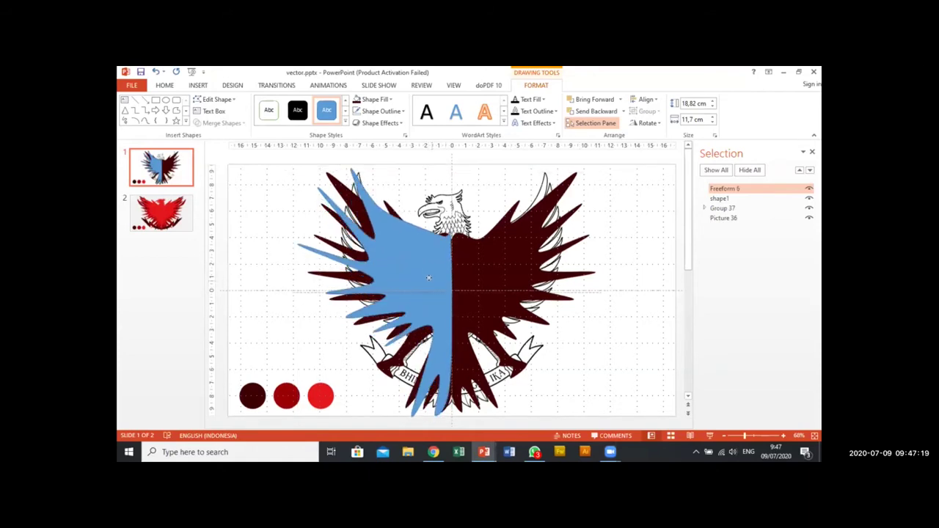
key(ctrl+c)
key(ctrl+v)
drag(430, 278, 539, 277)
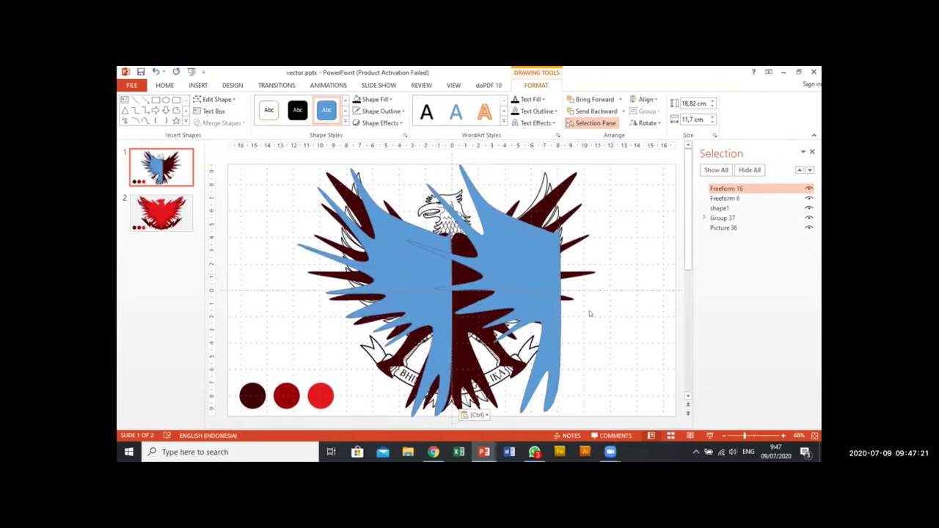
click(646, 100)
click(645, 99)
click(648, 123)
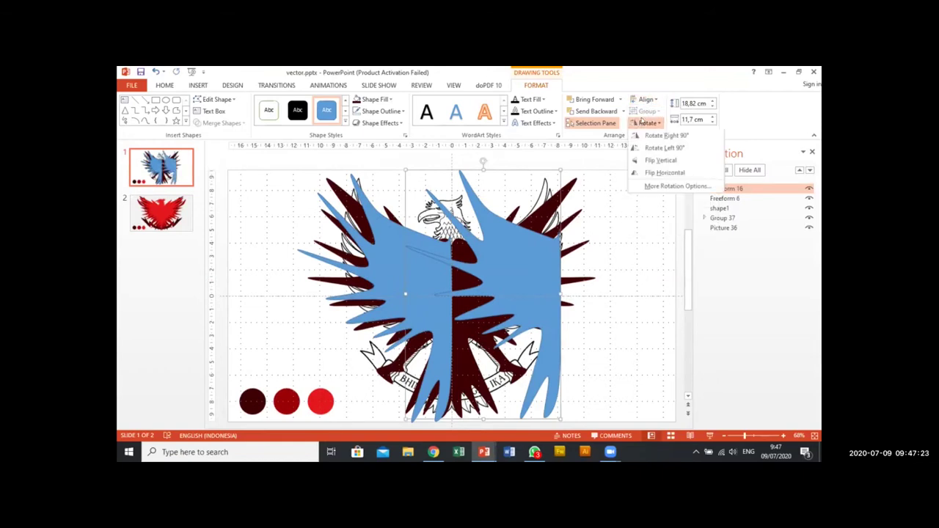
click(660, 172)
drag(425, 254, 463, 255)
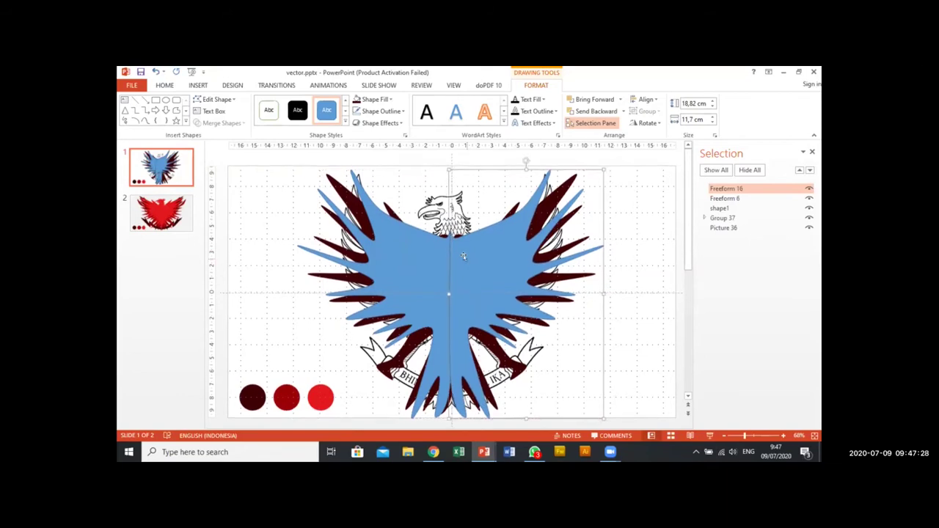
Step: Select both blue halves, align them and group them into Group 7
shift+click(417, 268)
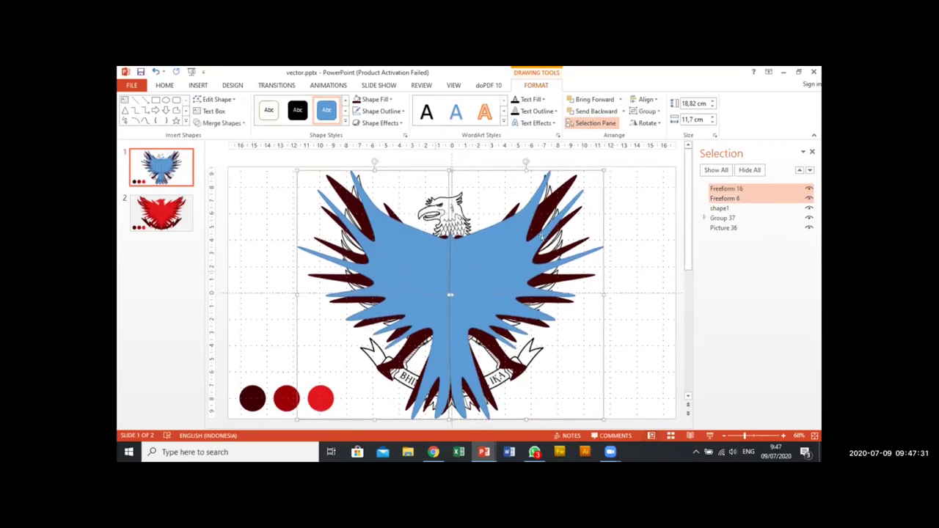
click(646, 99)
click(641, 153)
right_click(474, 262)
mouse_move(518, 327)
click(580, 324)
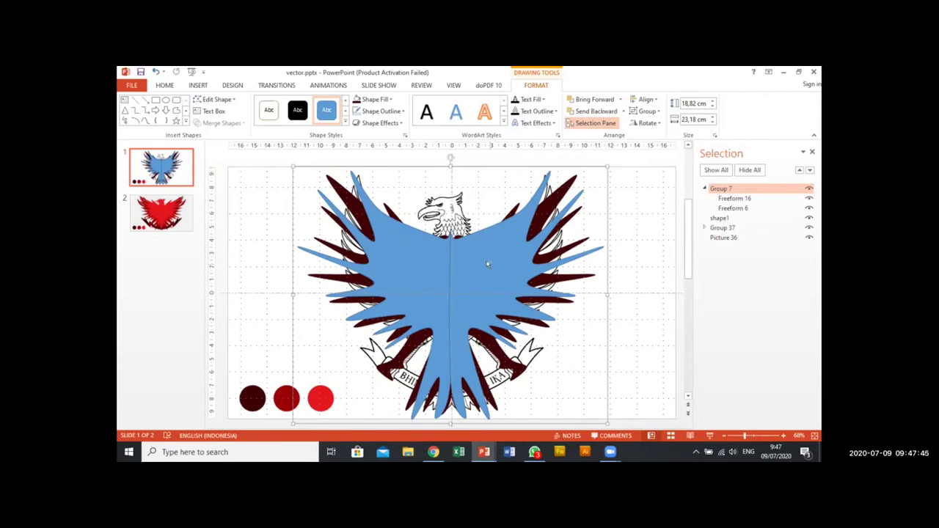
Step: Ungroup the halves, regroup them via right-click Group, undo, then regroup with Ctrl+G
key(ctrl+shift+g)
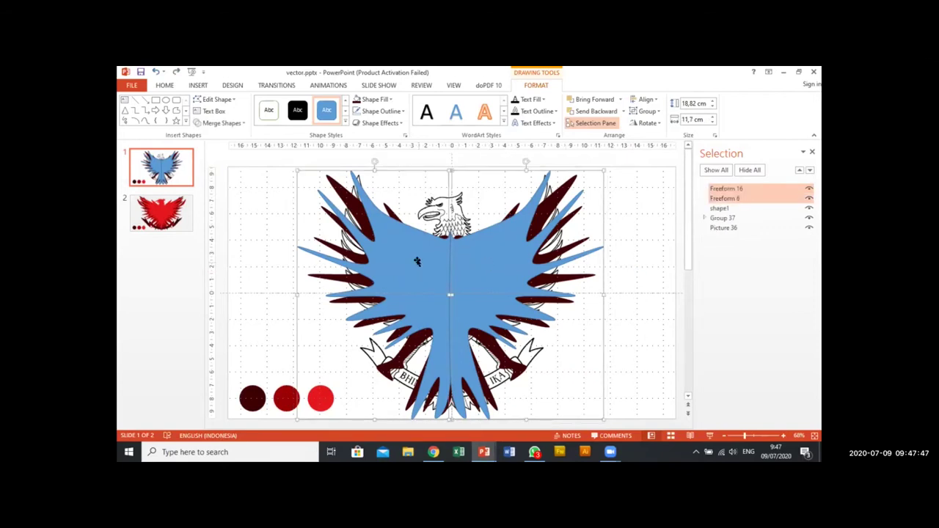
right_click(473, 252)
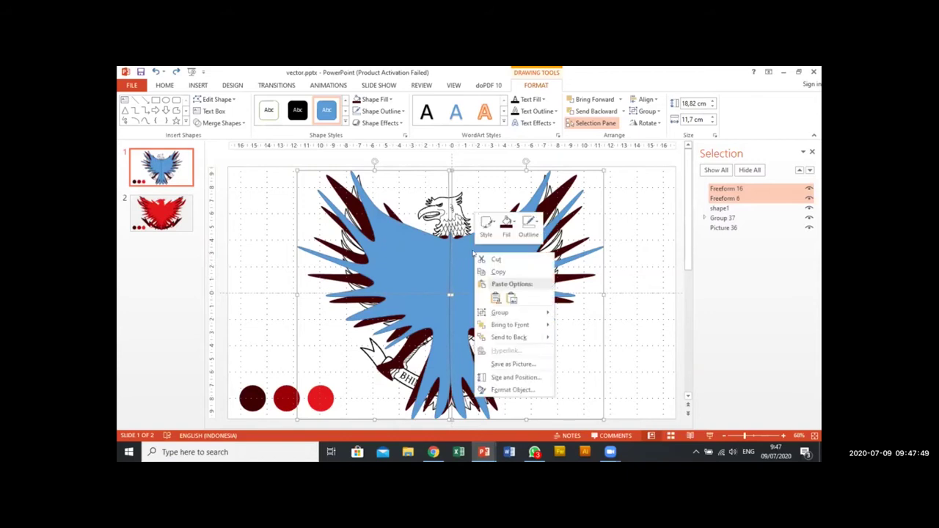
mouse_move(541, 312)
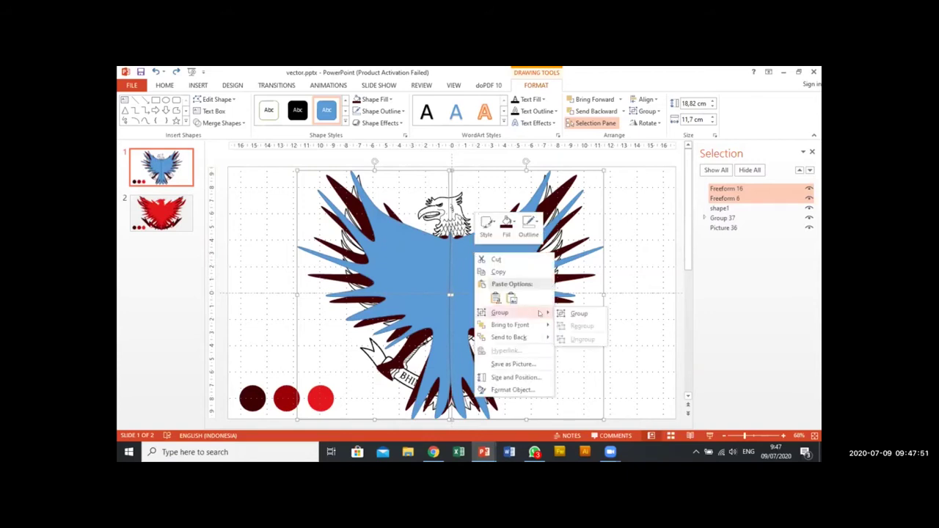
click(577, 314)
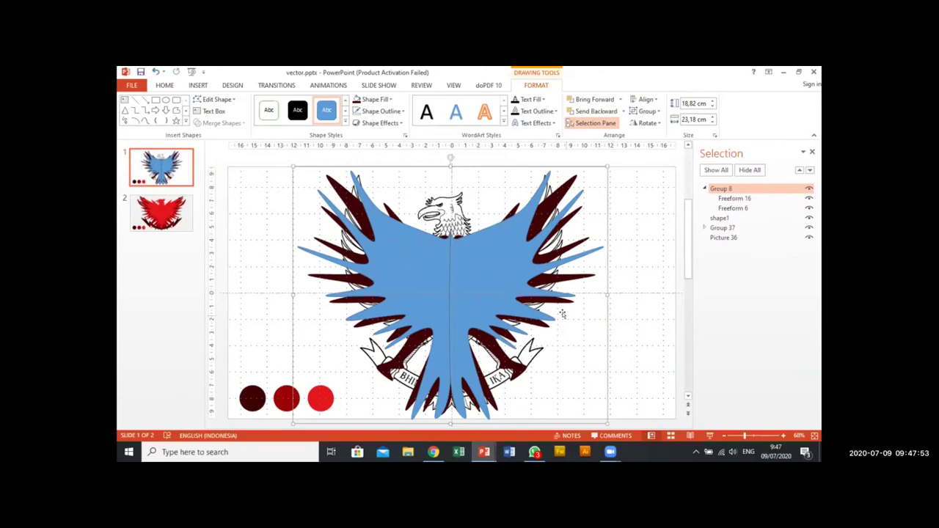
key(ctrl+z)
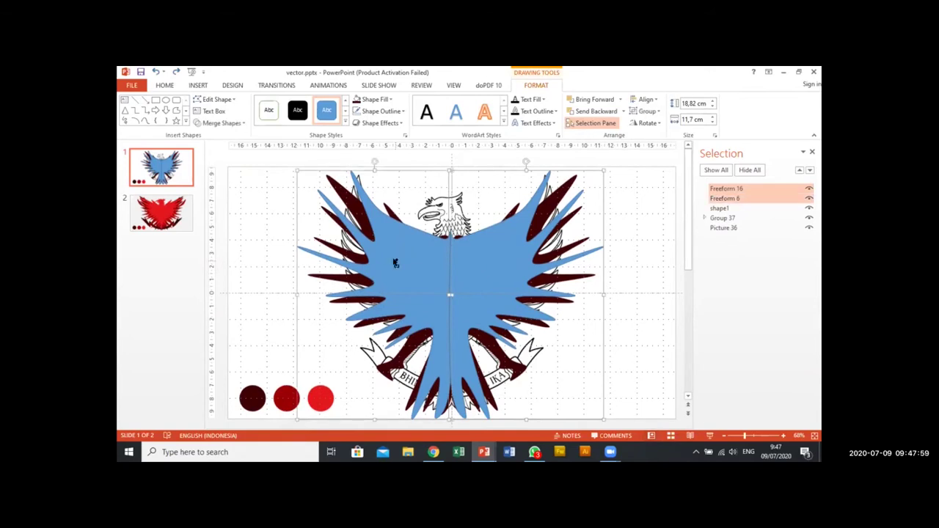
key(ctrl+g)
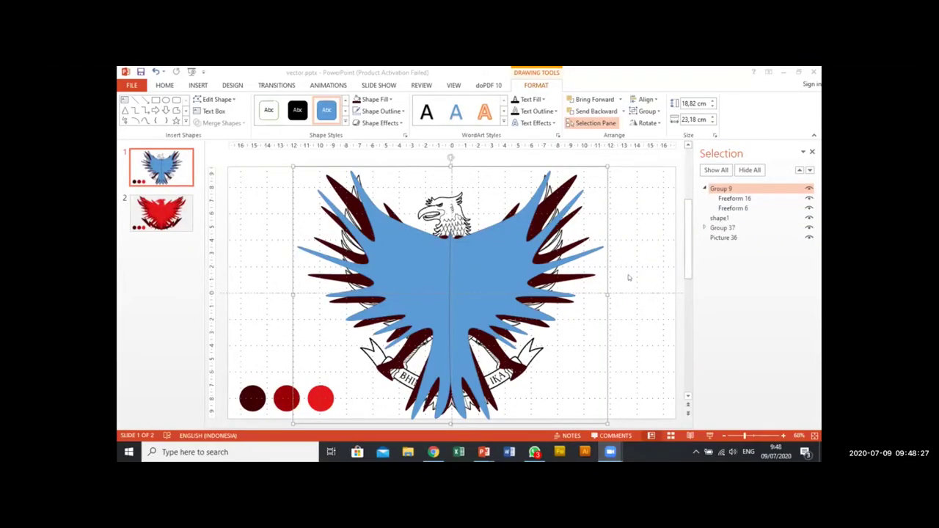
Step: Ungroup the two blue pieces, merge them into one shape and nudge it slightly up
key(ctrl+shift+g)
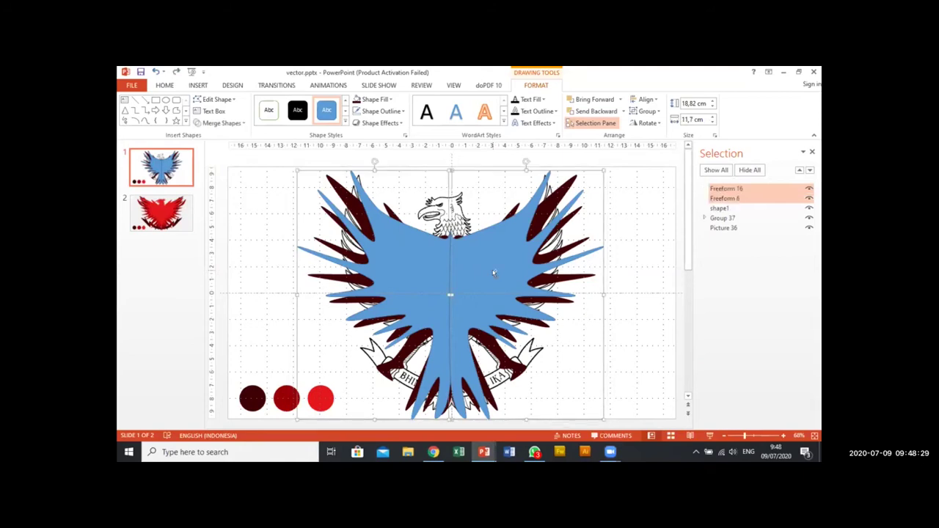
click(197, 123)
click(217, 135)
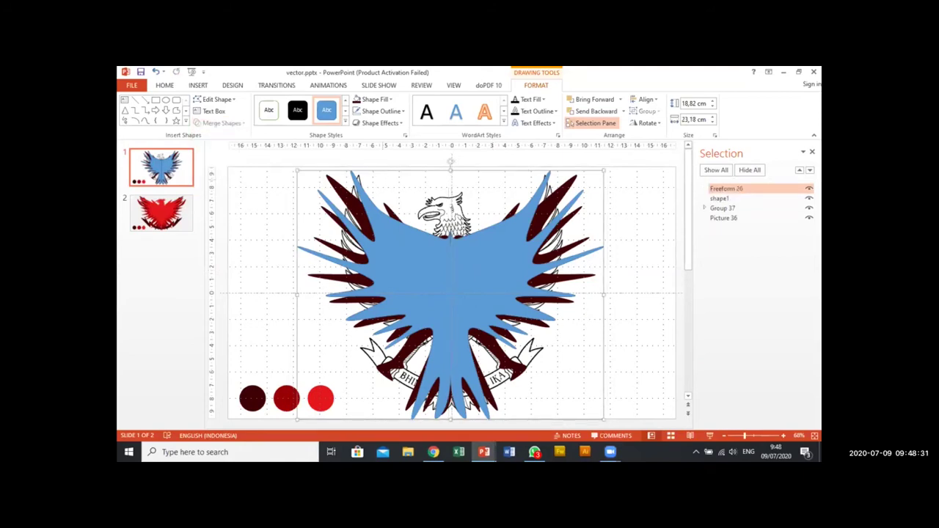
drag(467, 258, 467, 257)
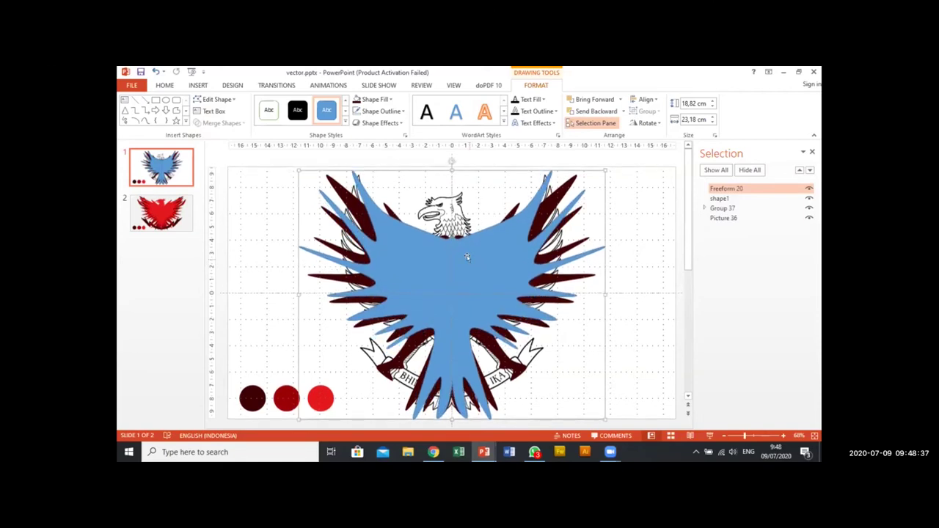
Step: Give the merged shape No Outline and eyedrop the middle circle's dark red as its fill
click(390, 112)
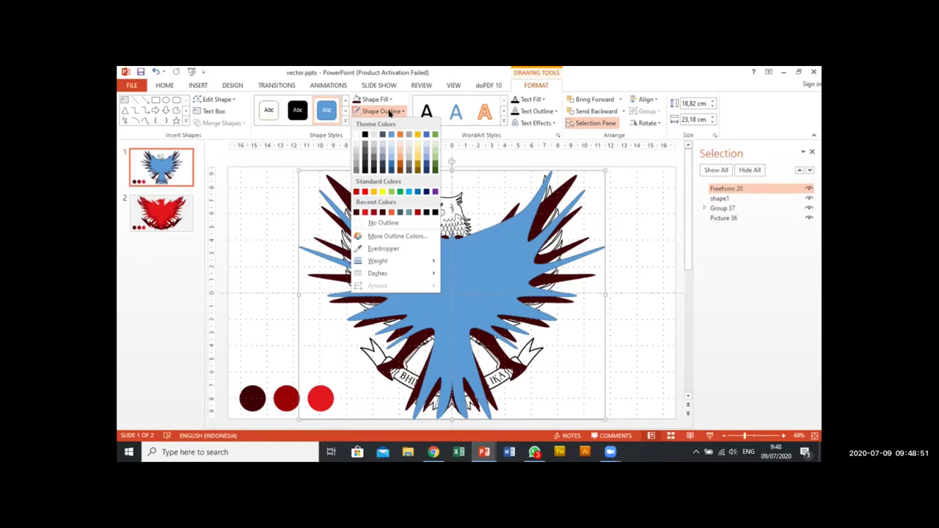
click(400, 223)
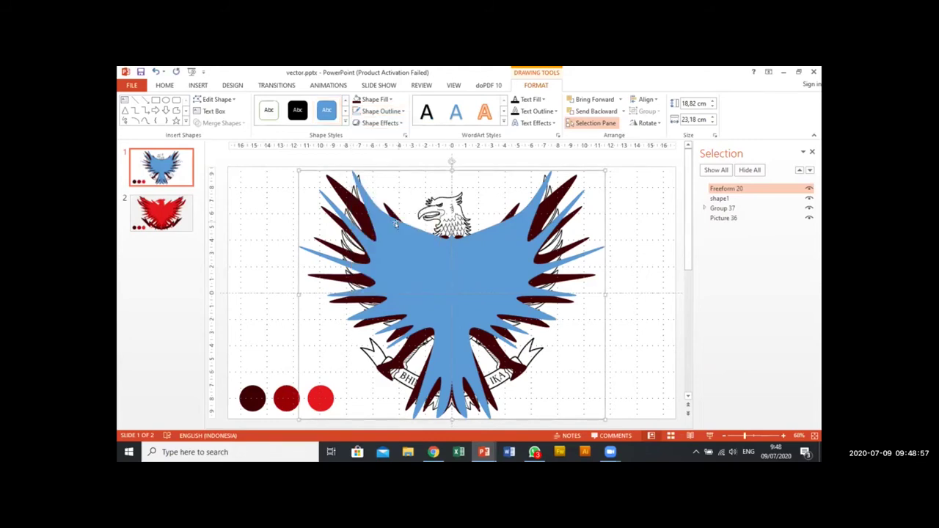
click(373, 101)
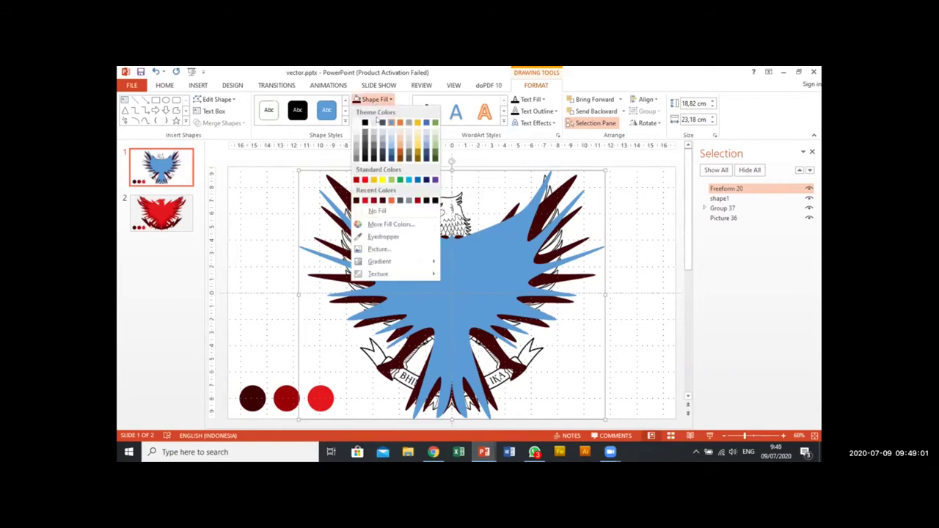
click(391, 236)
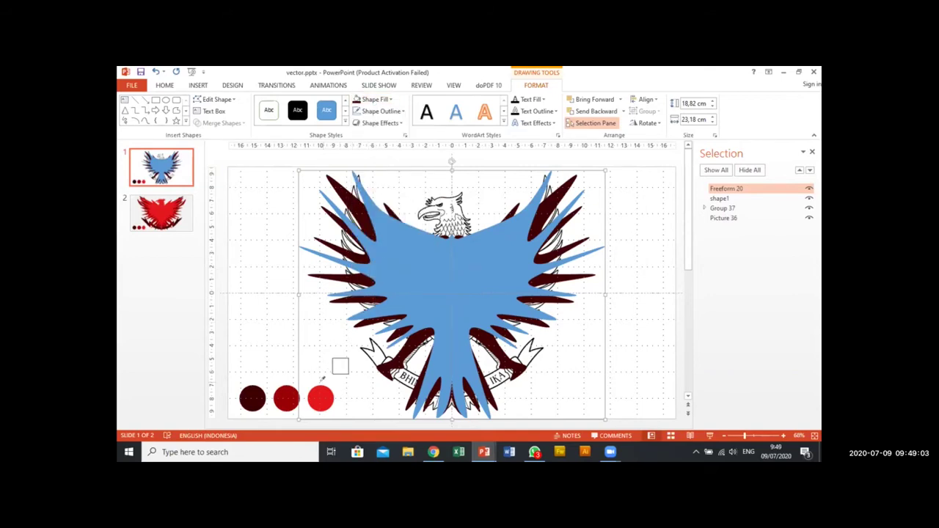
click(286, 396)
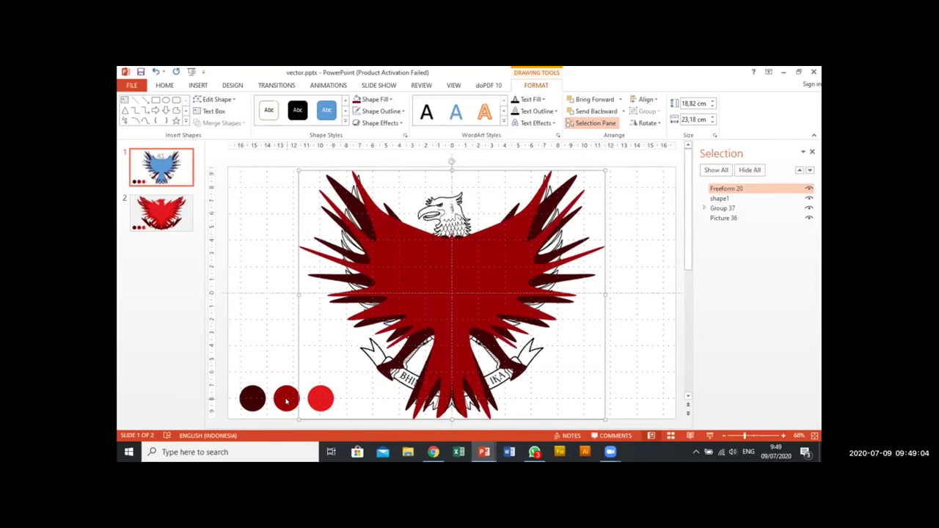
Step: Deselect the finished dark red eagle body on the slide
click(657, 246)
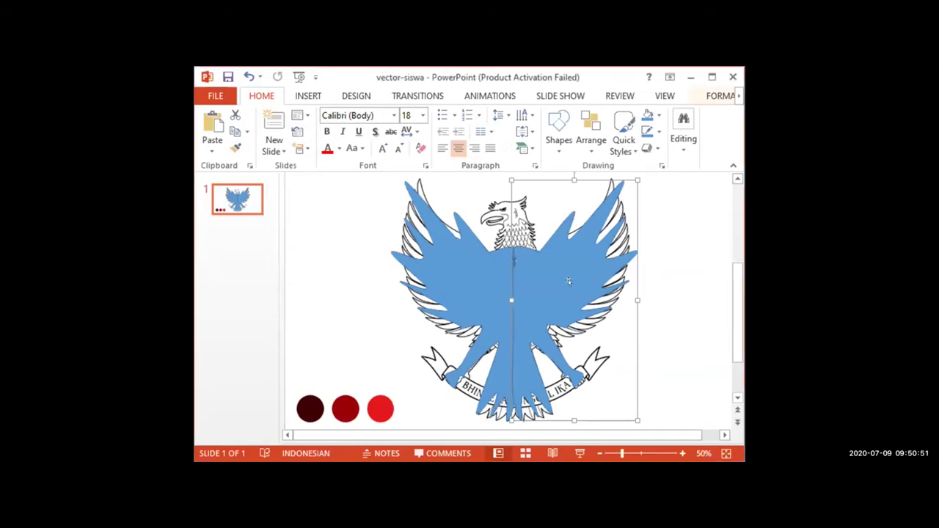
Step: Select both blue eagle halves, try grouping them, then undo the grouping
click(466, 269)
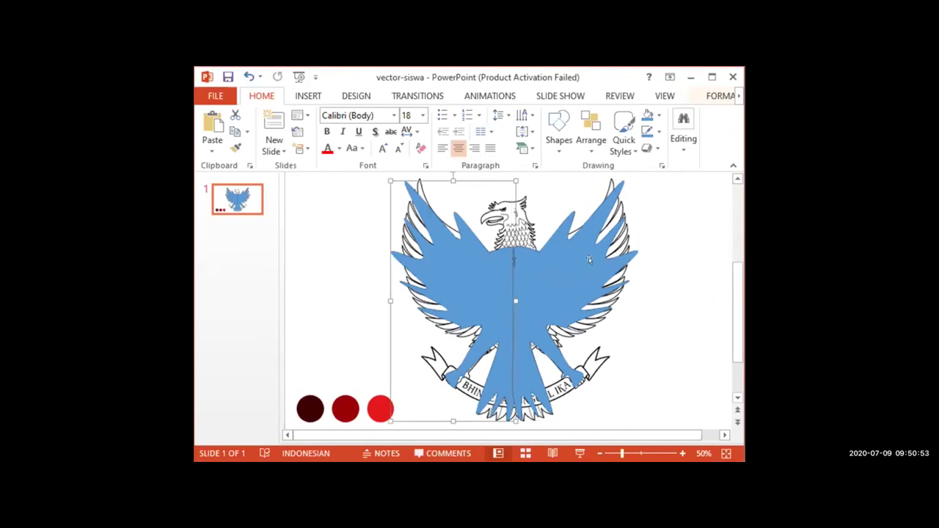
right_click(466, 268)
key(Escape)
click(569, 268)
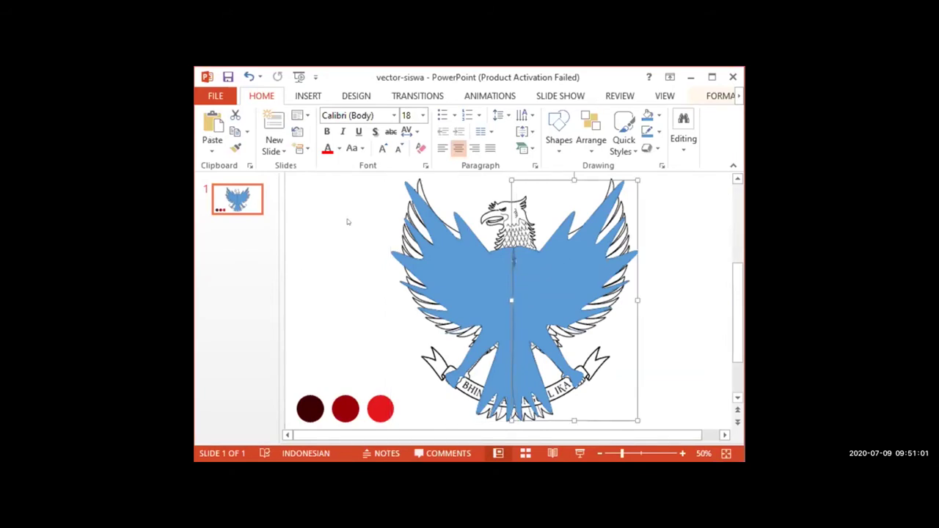
shift+click(452, 255)
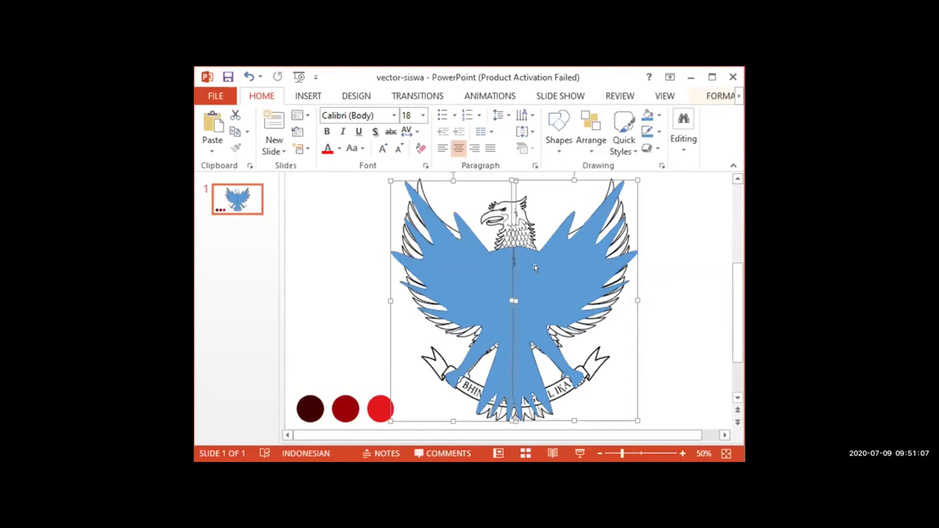
key(ctrl+g)
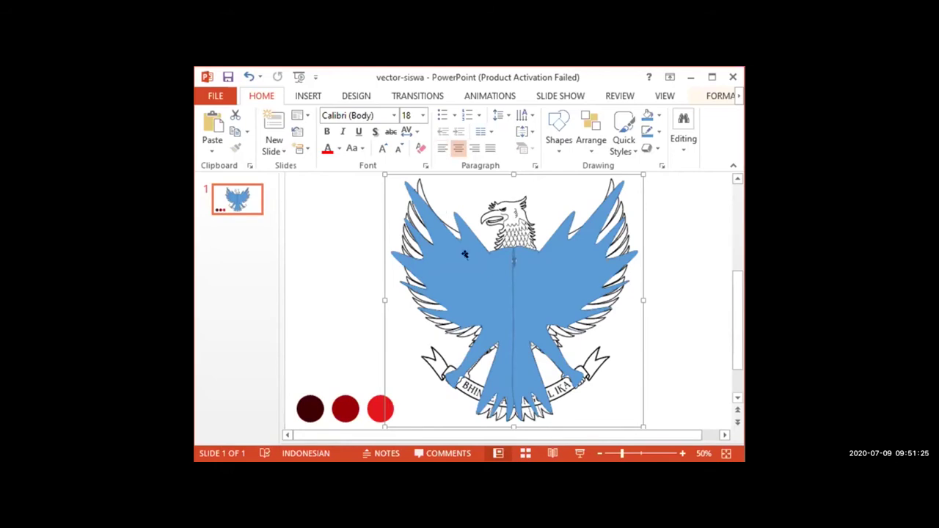
key(ctrl+z)
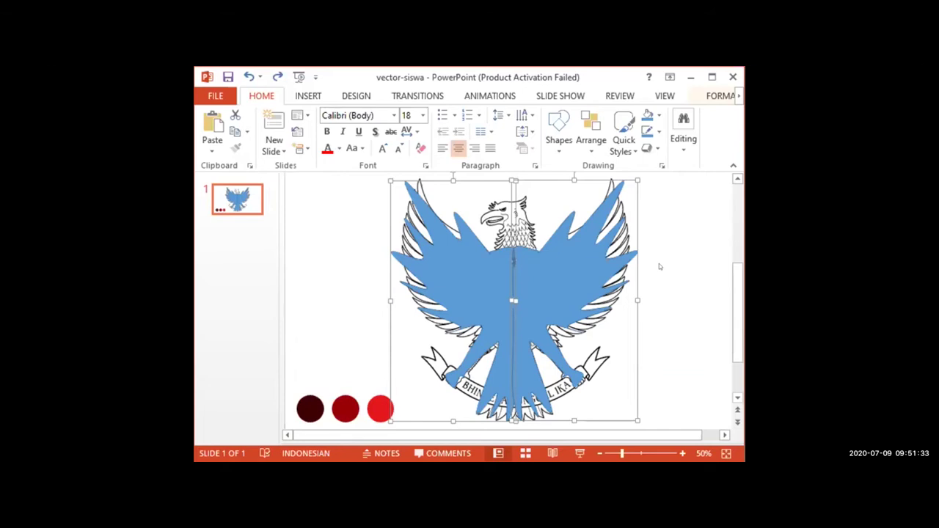
Step: Nudge the two blue halves into line and maximize the window with Format tools shown
drag(475, 270, 466, 268)
drag(557, 268, 566, 270)
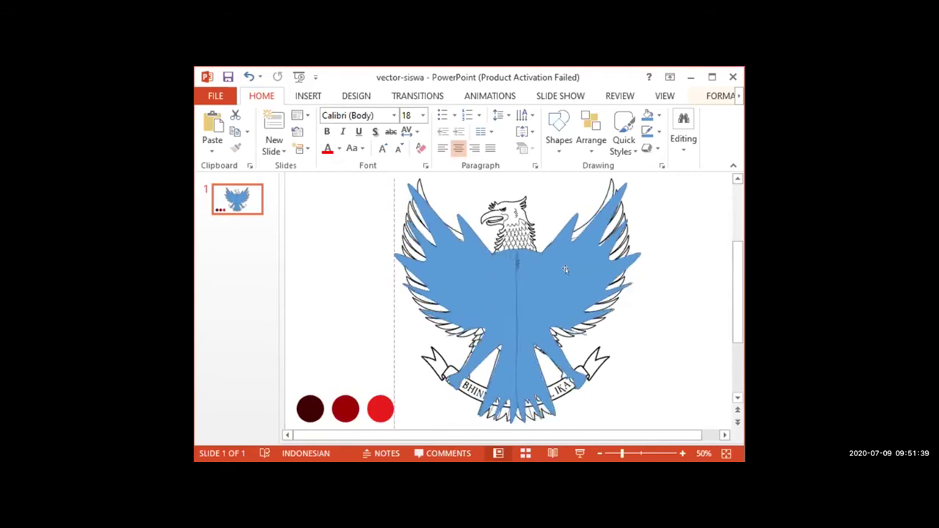
click(723, 95)
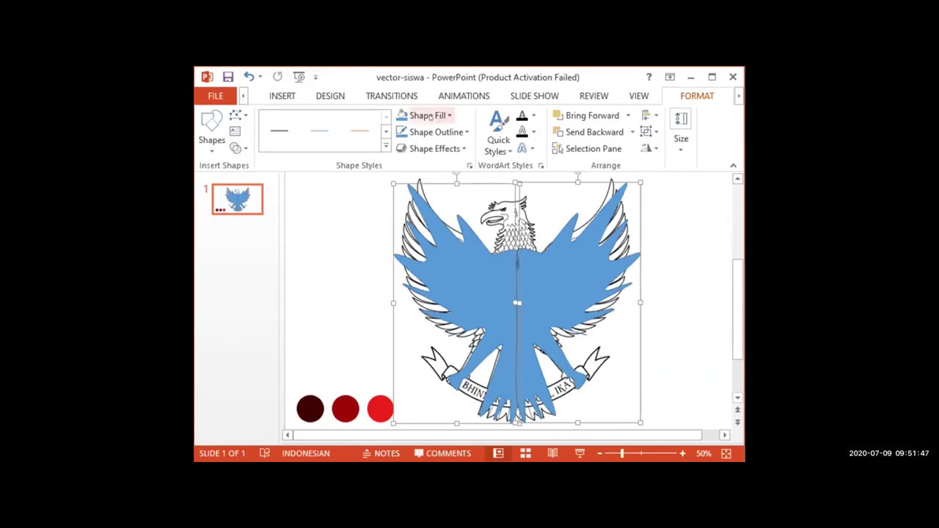
click(712, 76)
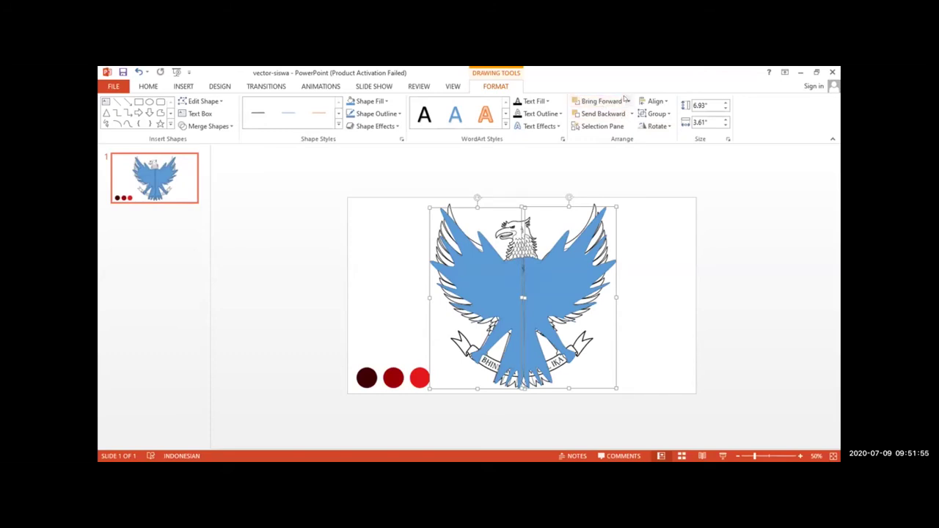
click(626, 101)
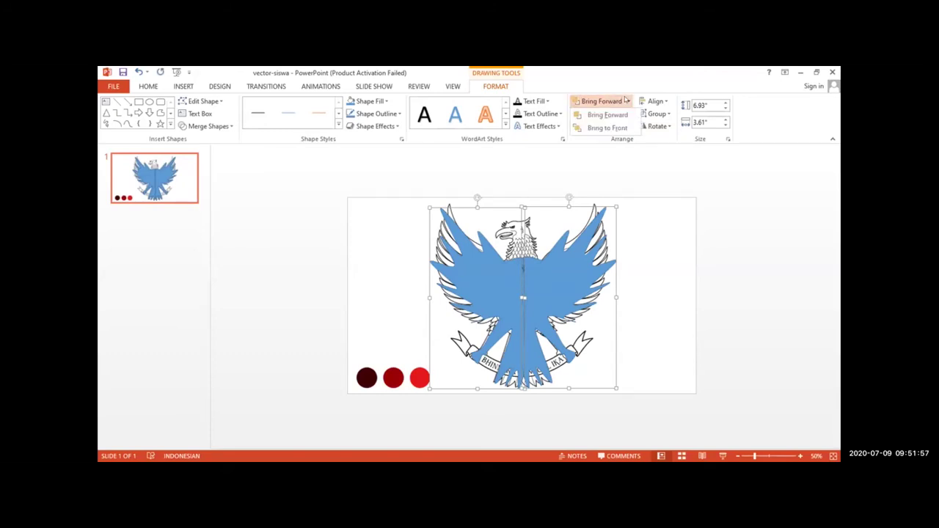
click(655, 103)
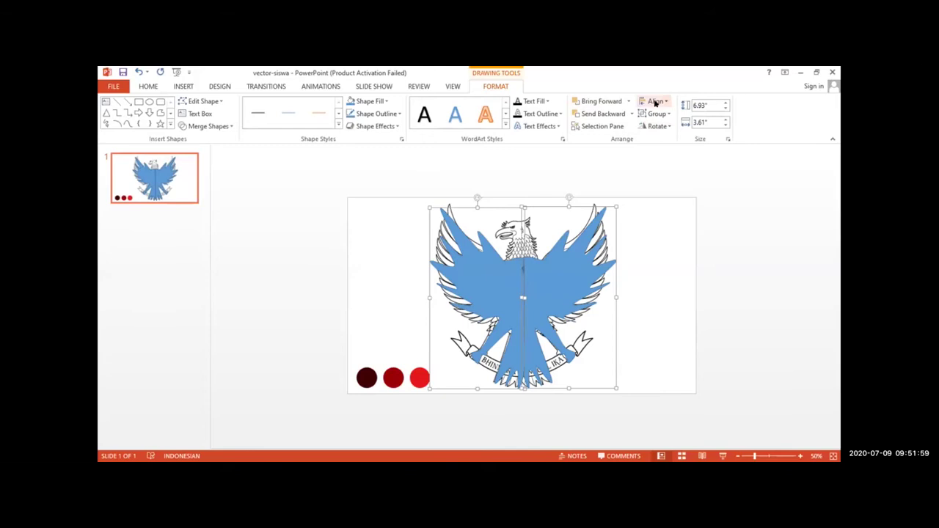
click(656, 103)
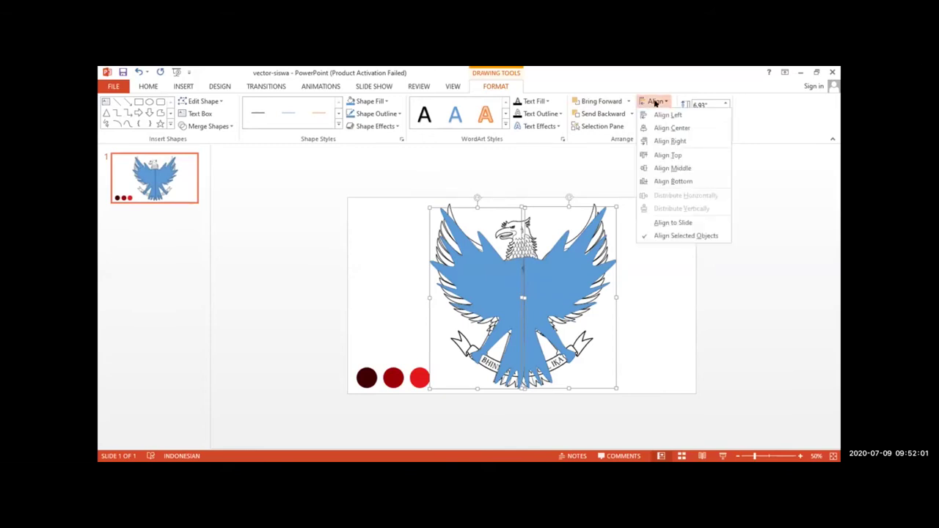
click(666, 155)
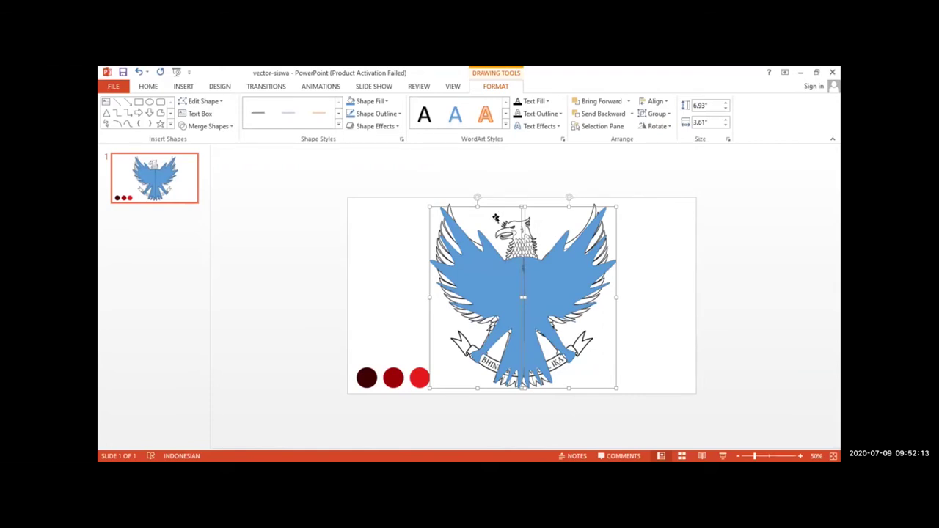
Step: Union the two blue eagle halves with Merge Shapes, leaving the outline unchanged
click(212, 125)
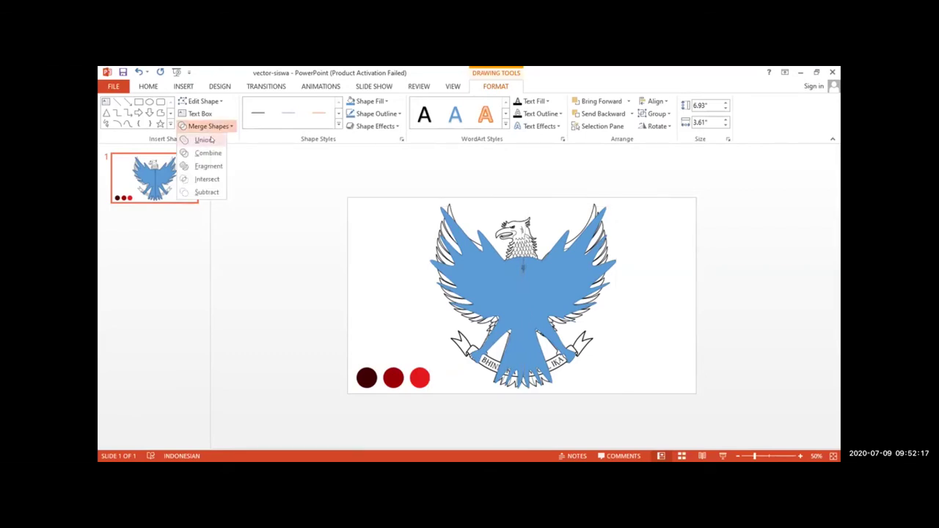
click(212, 140)
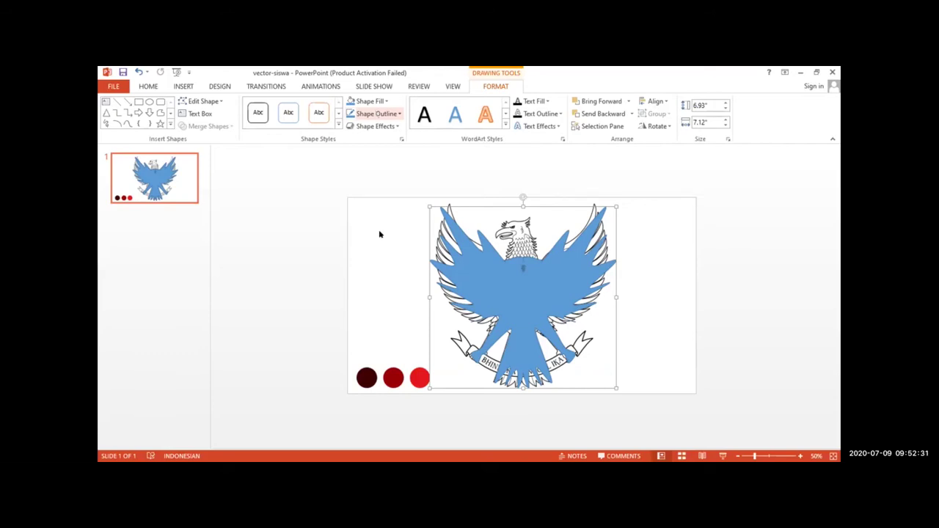
click(399, 113)
click(484, 173)
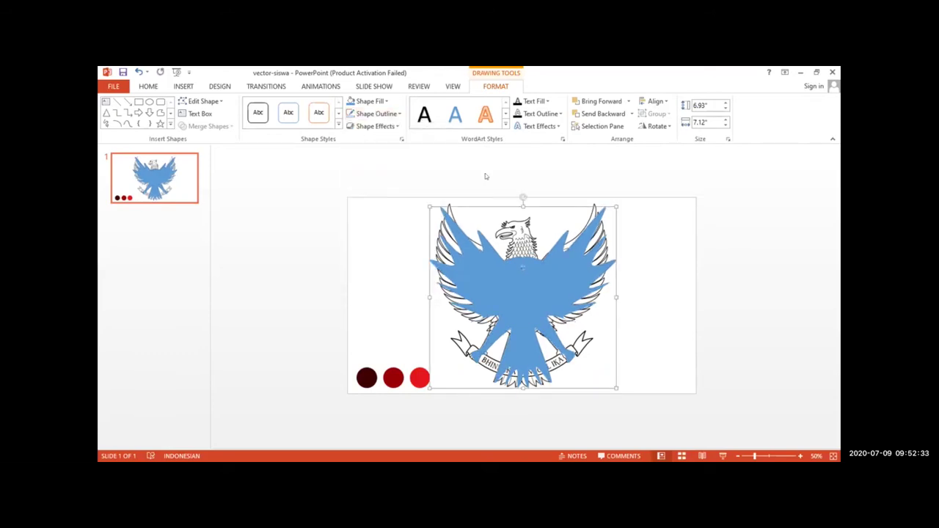
Step: Fill the merged eagle with dark red eyedropped from the bottom-left circle
click(382, 104)
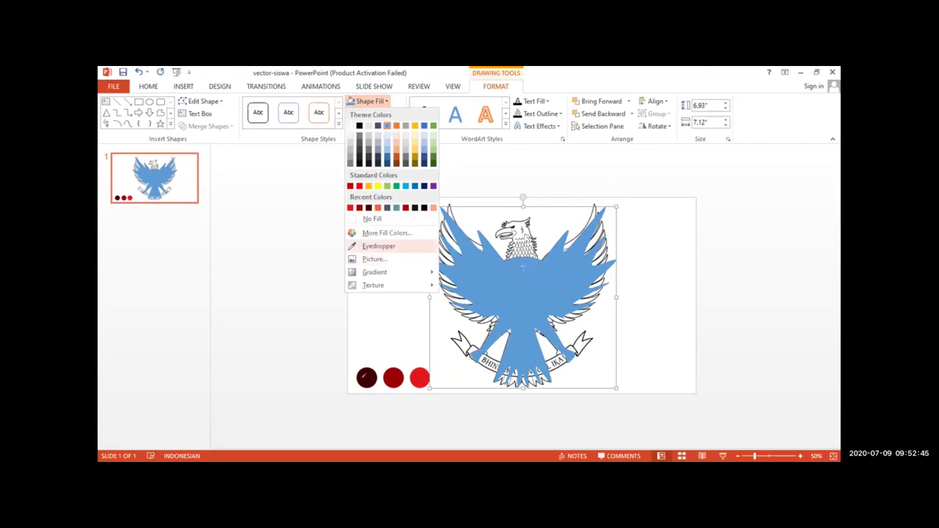
click(378, 246)
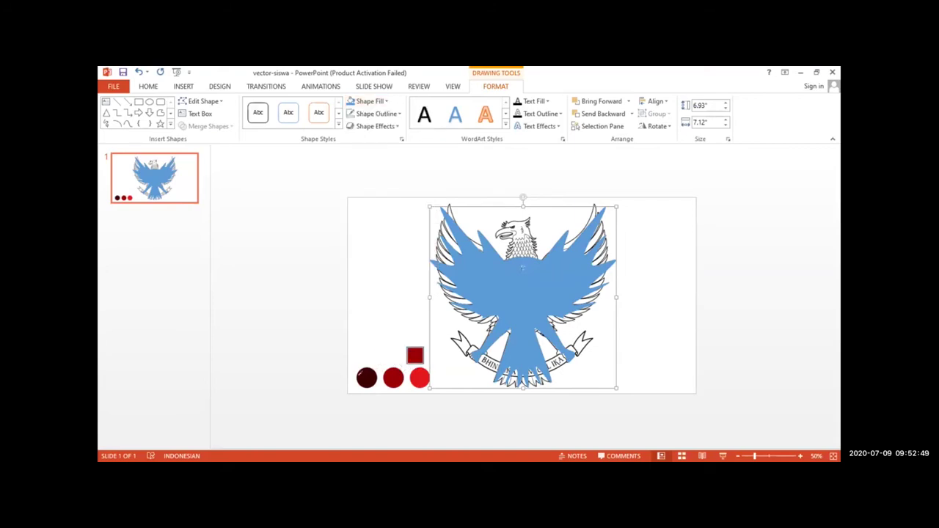
click(367, 378)
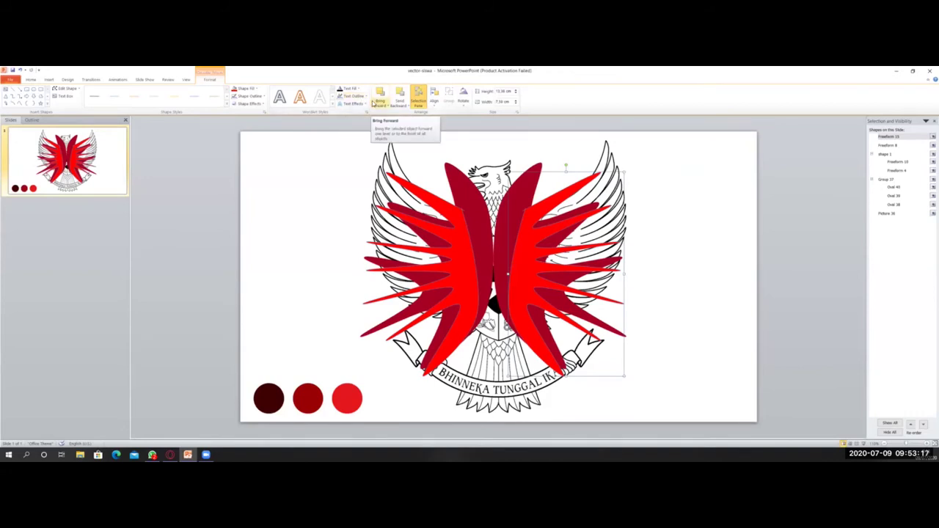
Step: Set the right red wing to No Outline, then select the left wing
click(260, 96)
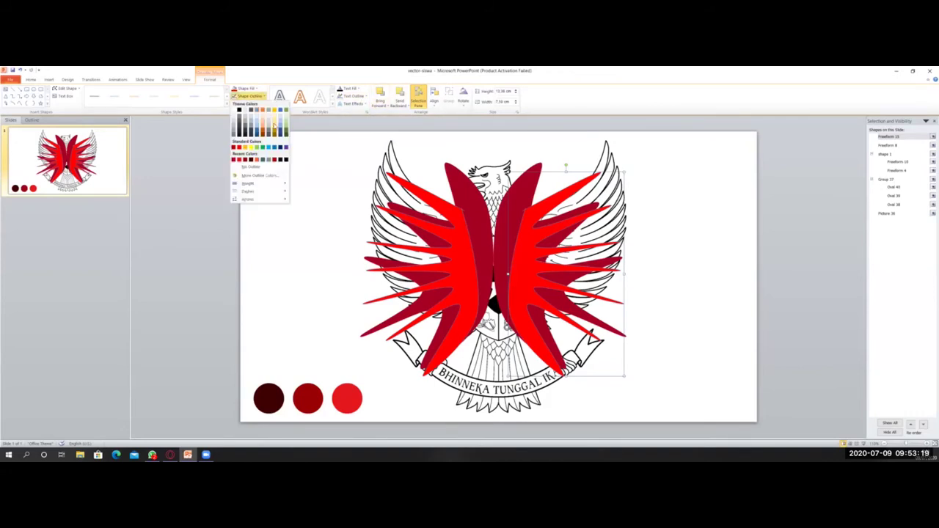
click(271, 169)
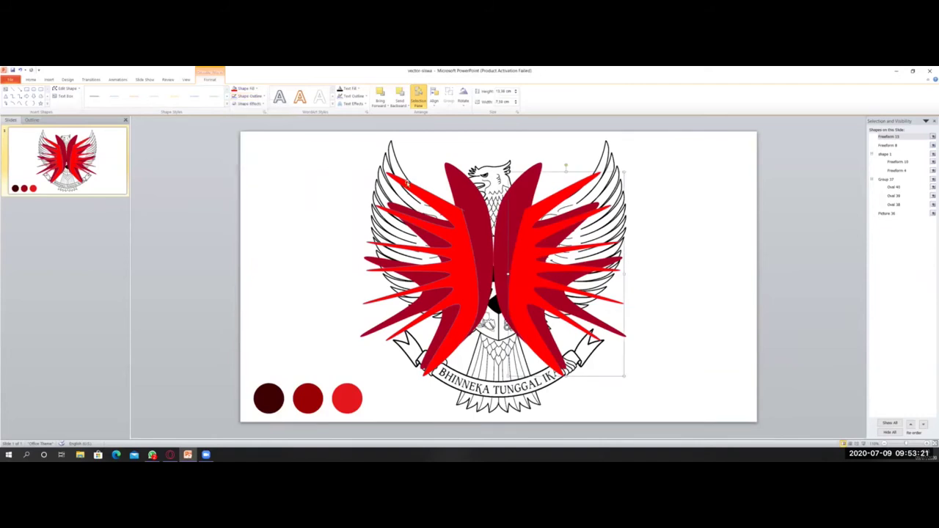
click(454, 229)
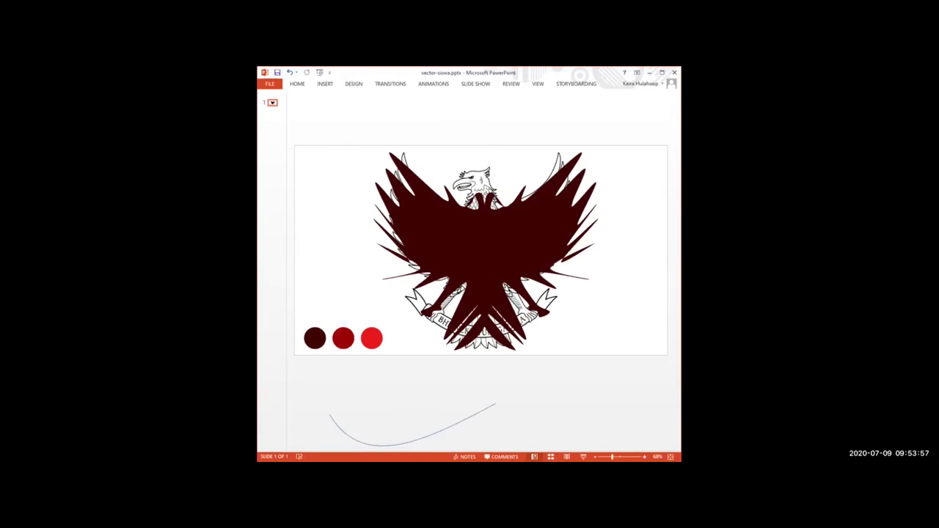
Step: Shift the dark eagle silhouette slightly right, then maximize the window showing the Format tab
click(495, 240)
drag(487, 223, 485, 223)
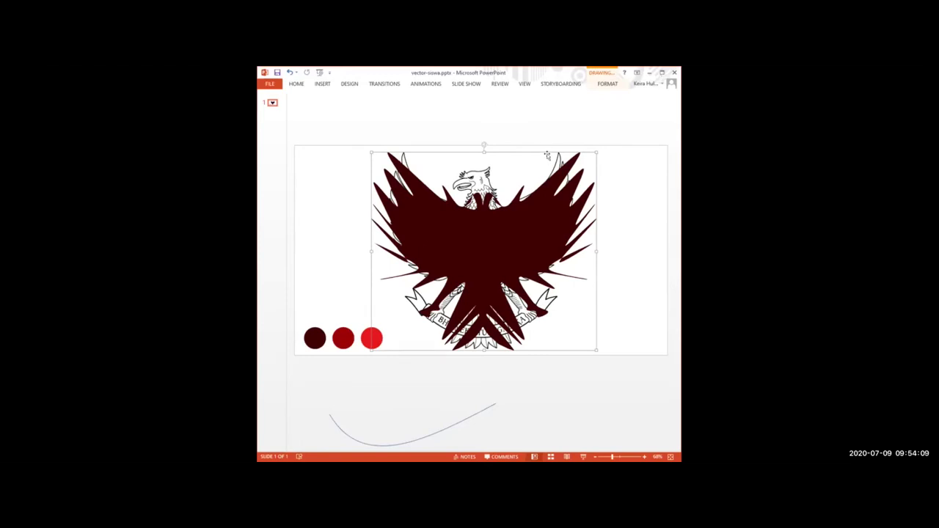
click(537, 129)
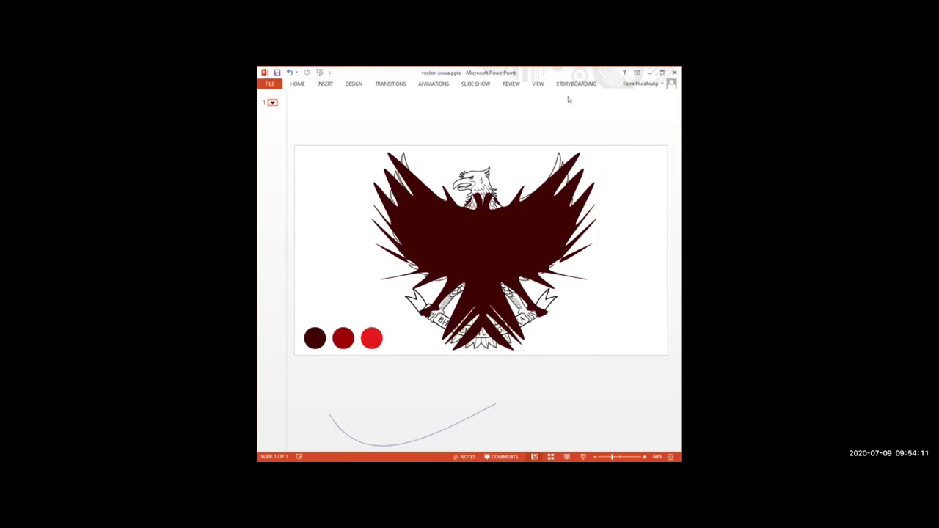
click(504, 244)
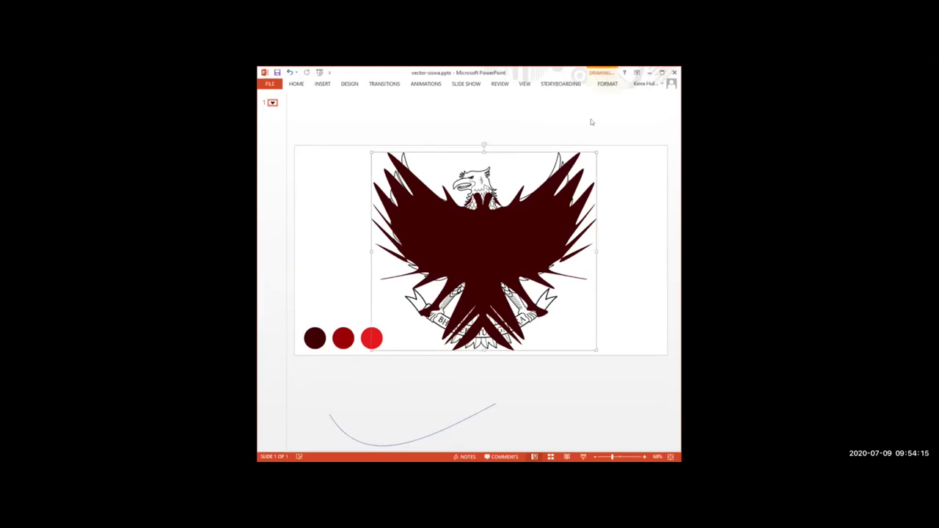
click(661, 73)
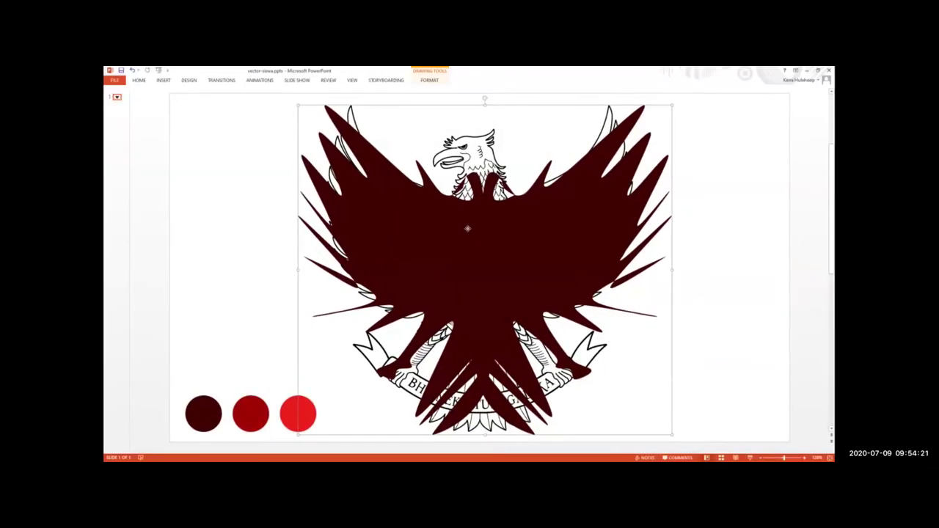
click(429, 80)
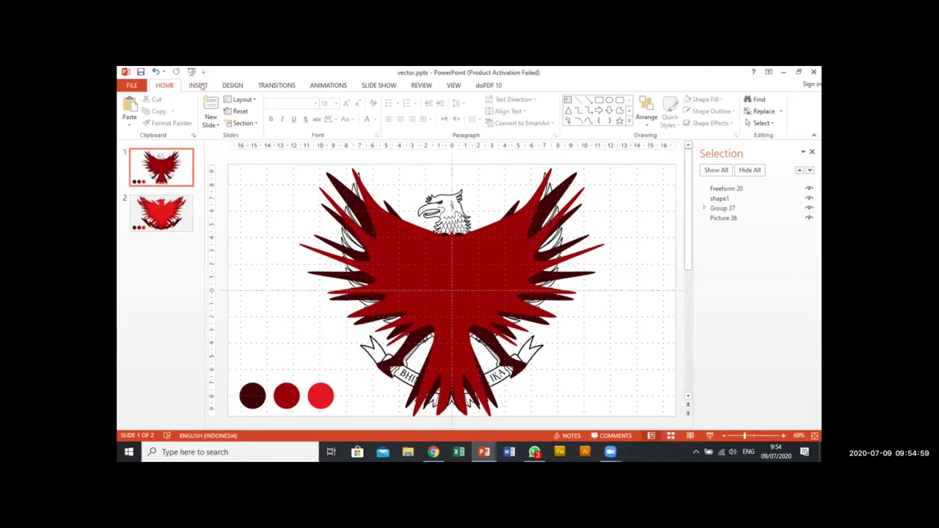
Step: Pick the Freeform tool from Insert > Shapes in vector.pptx
click(198, 85)
click(292, 110)
click(309, 159)
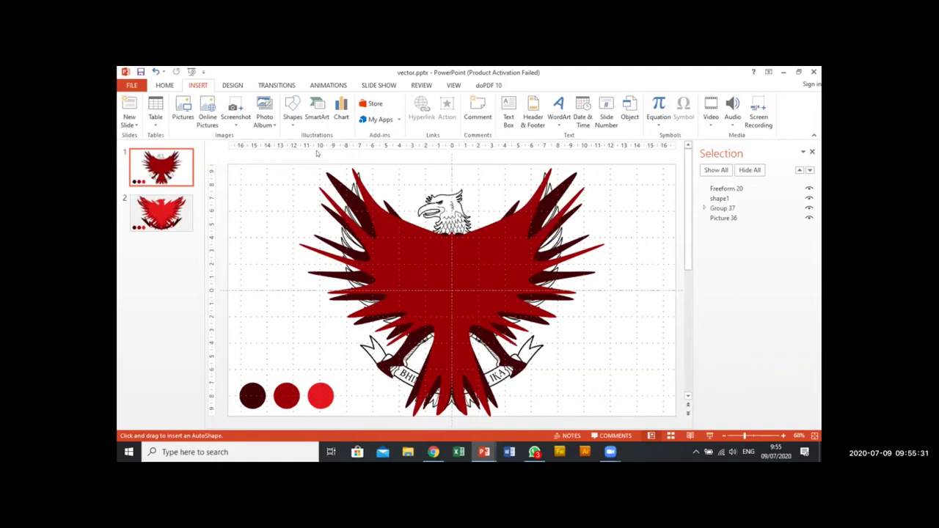
Step: Reselect the Freeform shape and trace points around the eagle's wings and head
click(293, 110)
click(309, 155)
click(292, 110)
click(309, 156)
drag(289, 199, 346, 253)
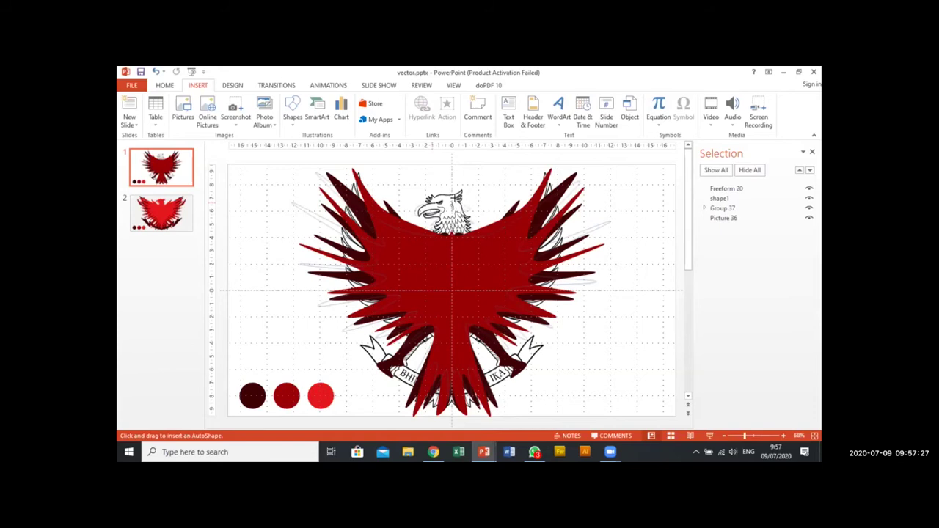
Step: Close the freeform at the head and eyedrop the rightmost circle's bright red as its fill
click(426, 198)
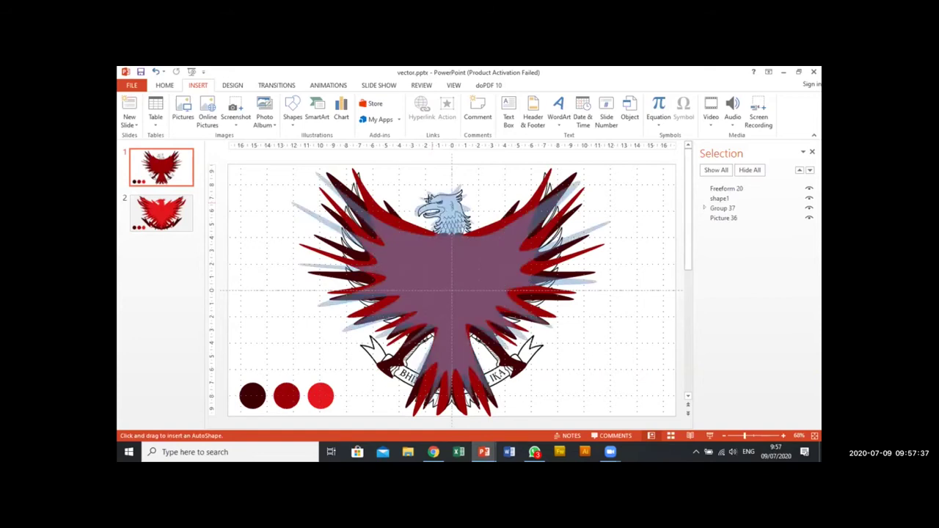
click(427, 198)
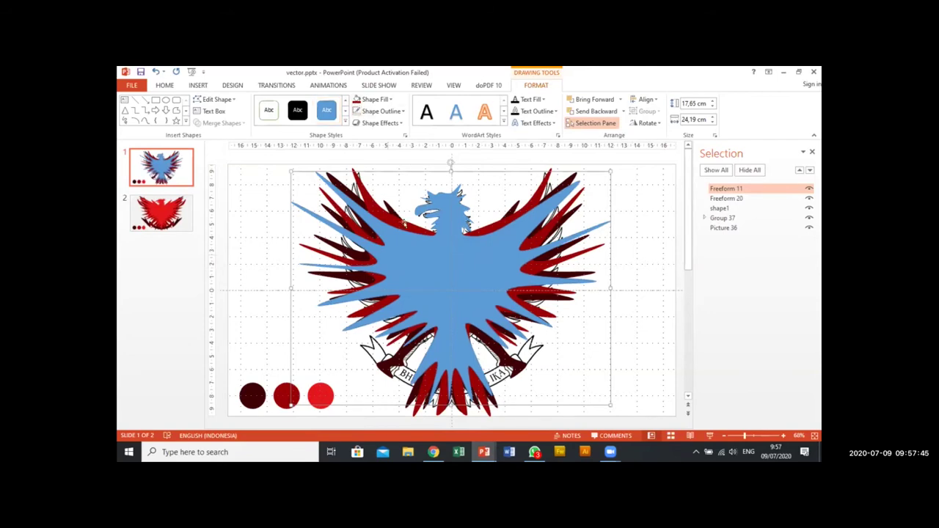
click(390, 100)
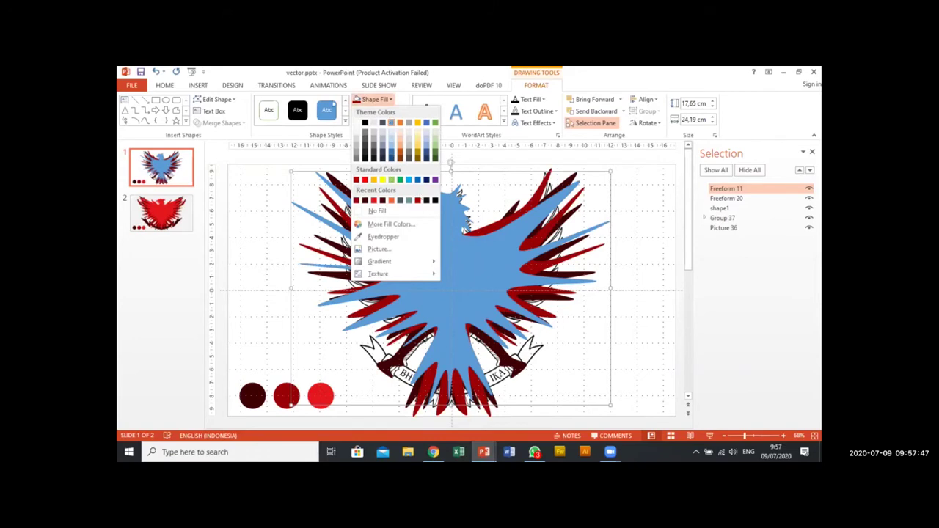
click(384, 237)
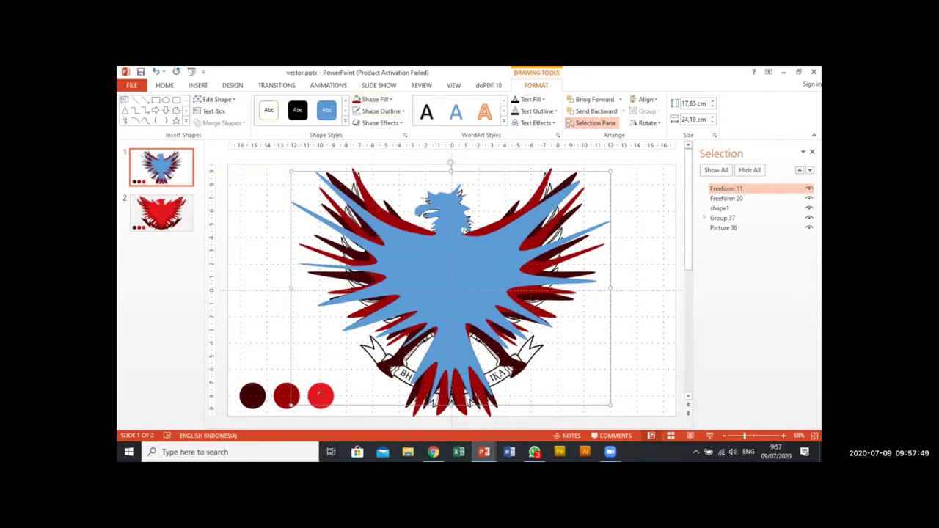
click(322, 394)
click(664, 252)
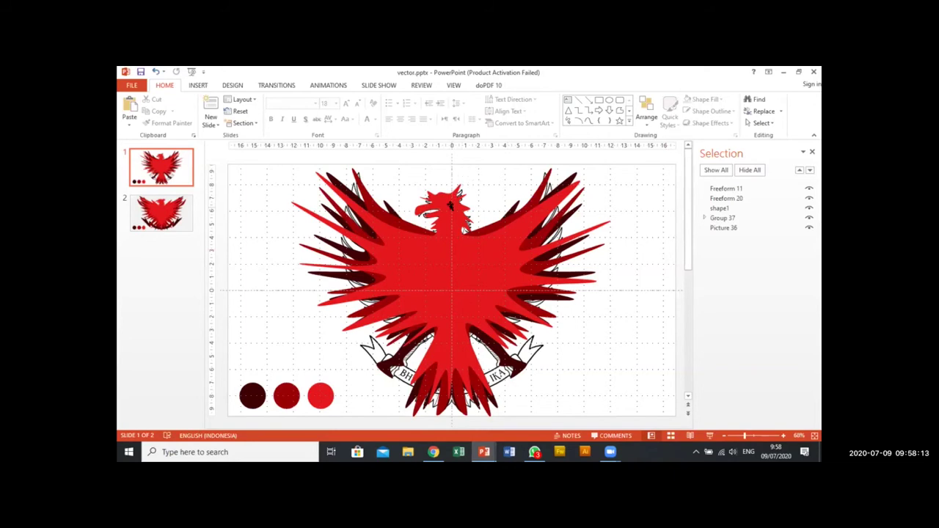
click(158, 210)
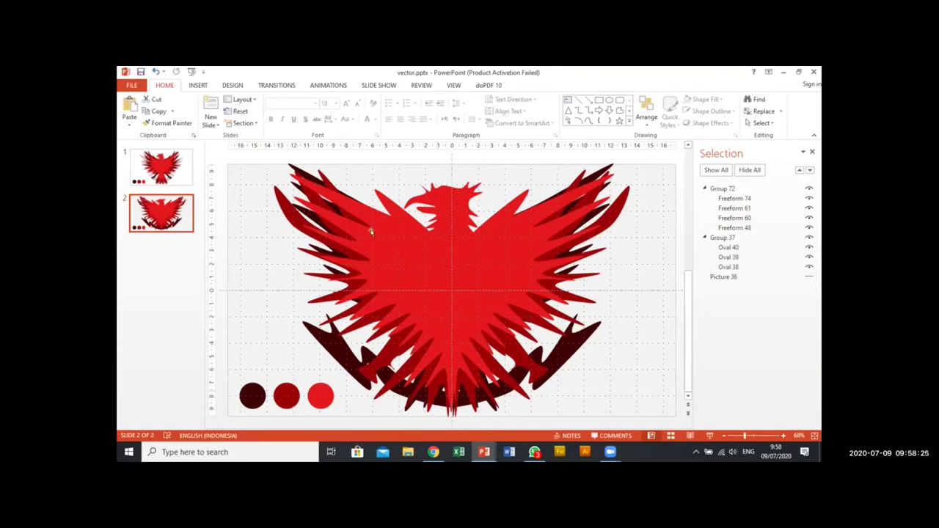
click(178, 172)
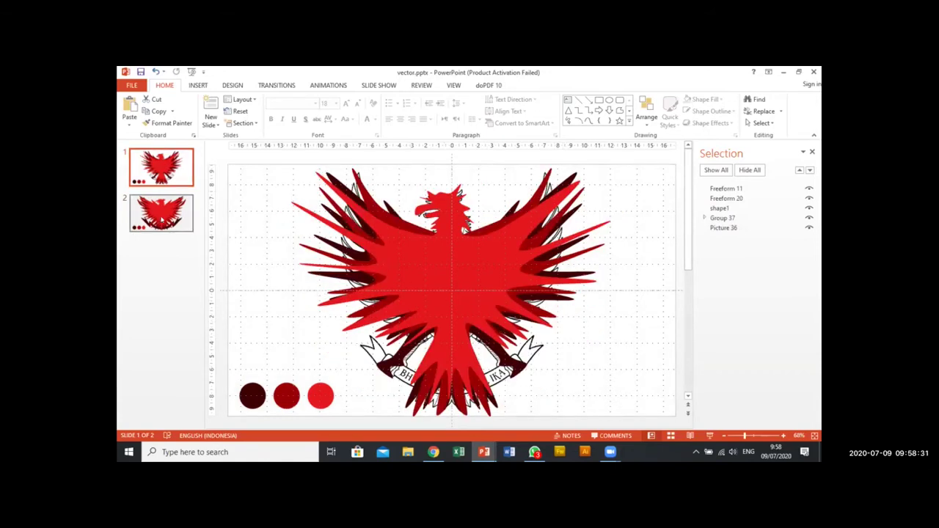
click(147, 220)
click(176, 172)
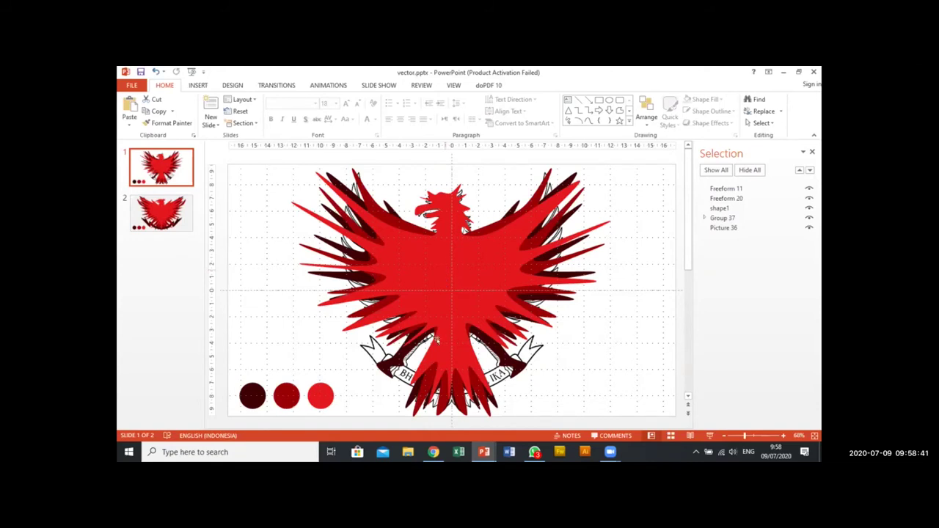
Step: Drag the bright red Freeform 11 slightly right and down to align with the layers
click(321, 336)
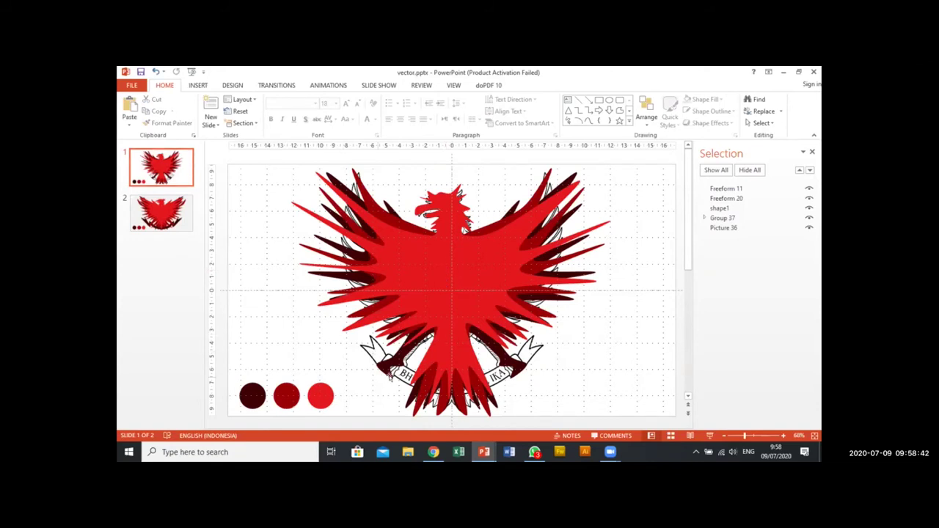
click(429, 251)
drag(446, 273, 453, 283)
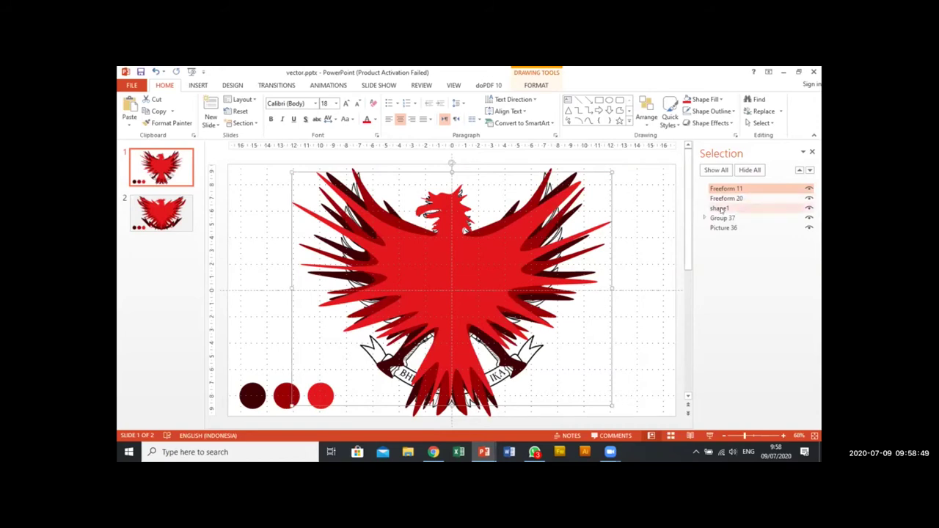
Step: Rename the Freeform 20 layer to 'shape2' in the Selection Pane
click(722, 210)
ctrl+click(729, 201)
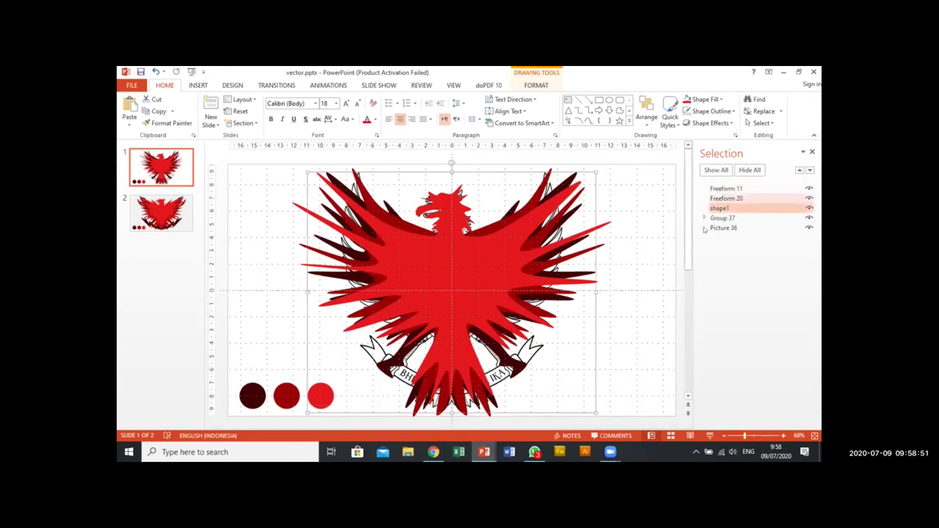
click(735, 201)
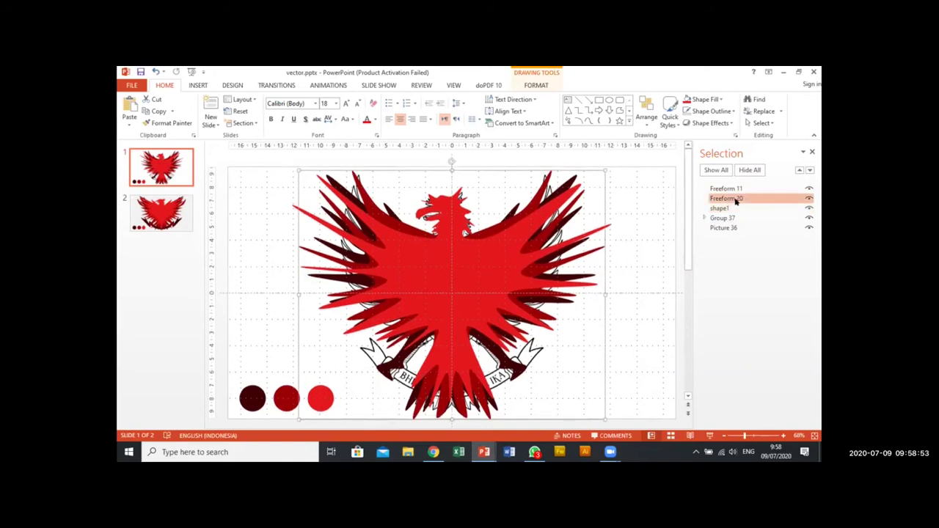
click(734, 199)
key(ctrl+a)
text(shape)
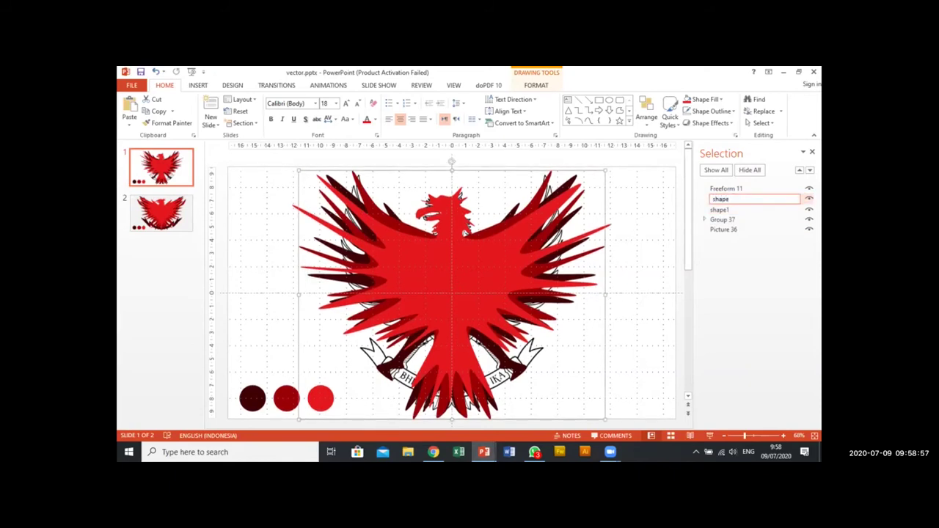
key(Return)
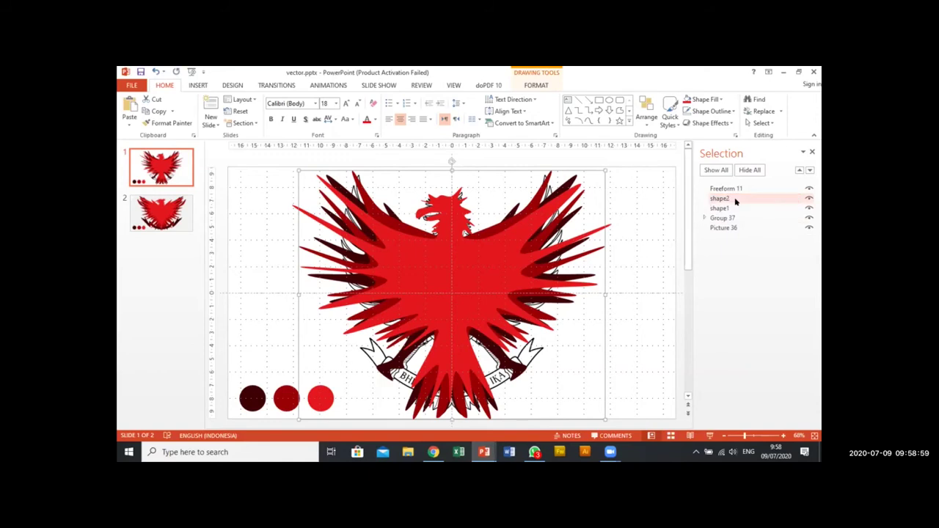
Step: Rename the Freeform 11 layer to 'shape3', then to 'sayap + kepala'
click(726, 188)
click(728, 189)
key(ctrl+a)
text(sh)
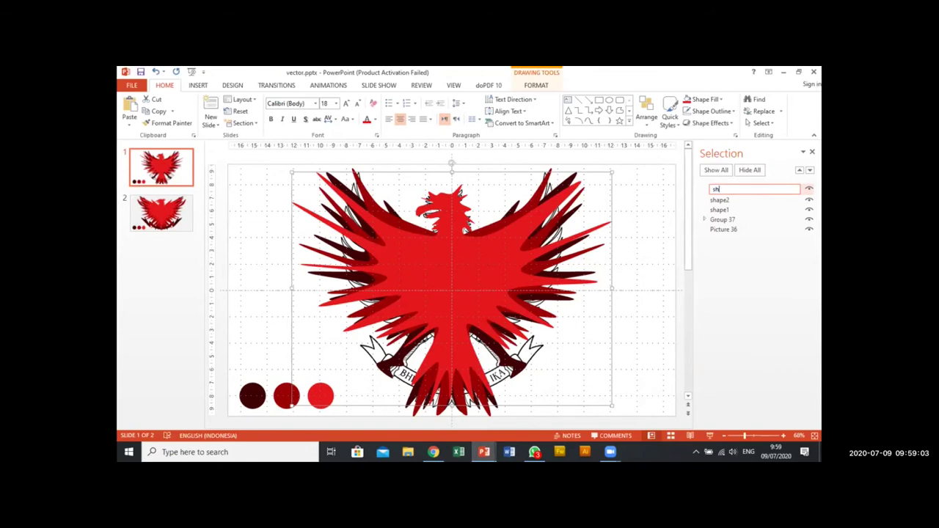
text(ape3)
key(Return)
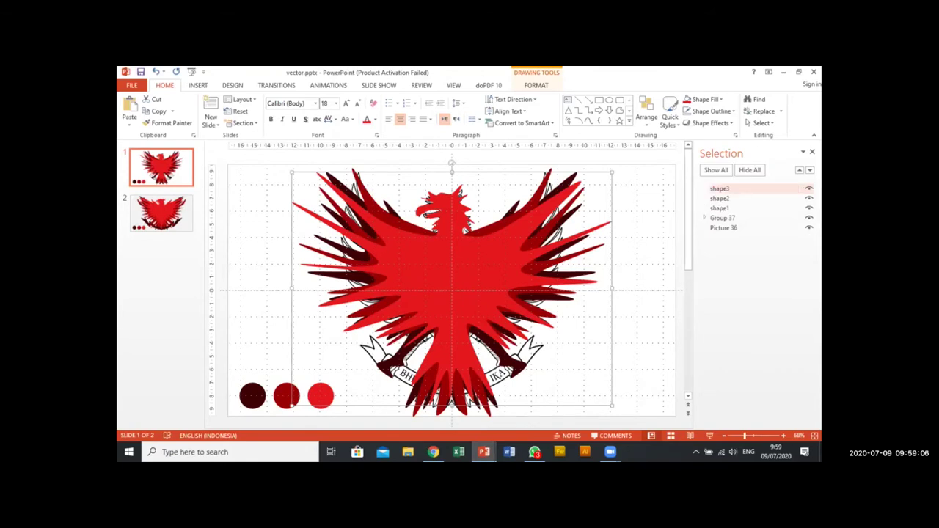
click(729, 191)
double_click(729, 189)
text(sayap - kepala)
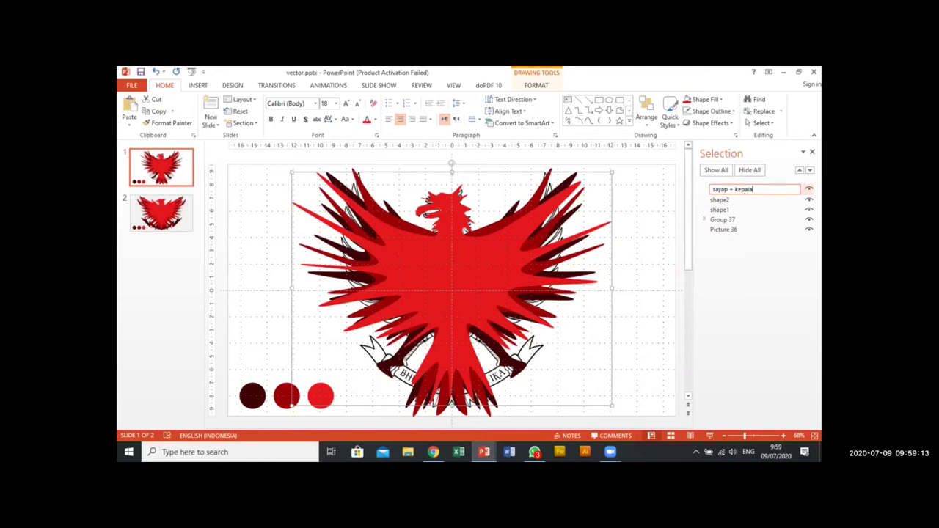
key(Return)
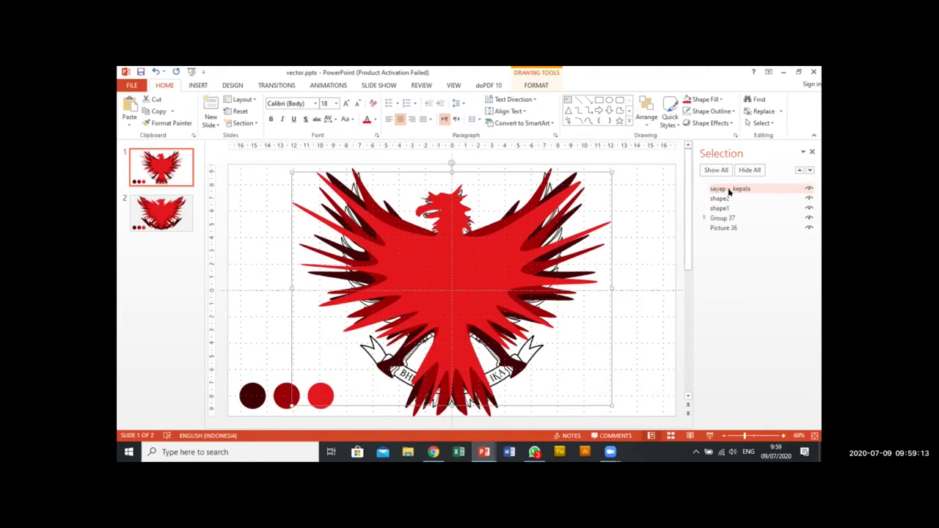
Step: Rename the shape1 layer to 'sayap 2', then to 'sayap belakang'
click(723, 208)
click(735, 209)
double_click(735, 209)
text(sayap)
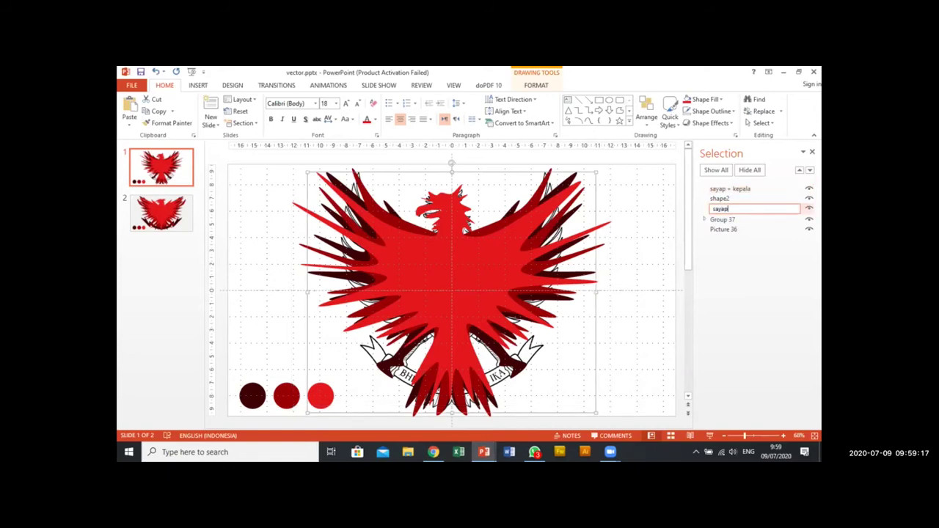
text( 2)
key(Return)
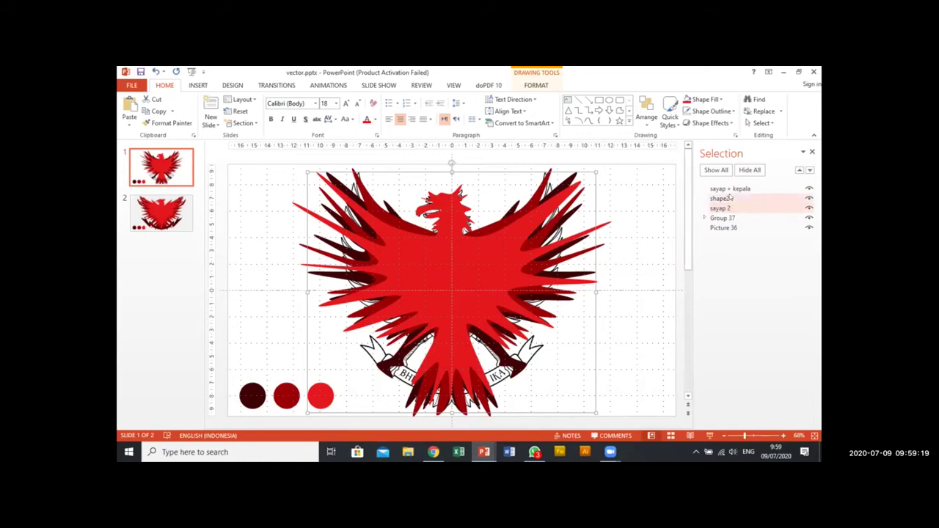
double_click(732, 208)
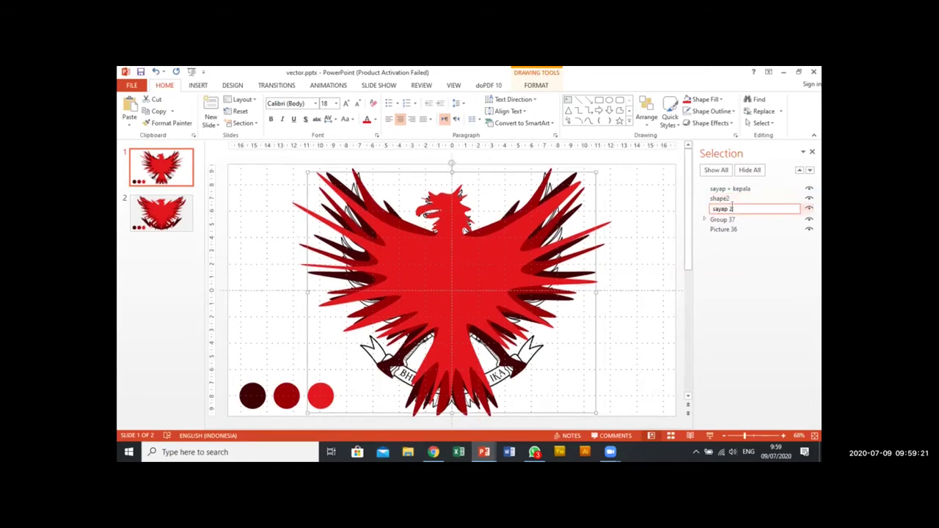
text(sayap)
Step: Rename the shape2 layer to 'sayap tengah' and deselect everything
click(724, 199)
click(724, 199)
text(sayap tengah)
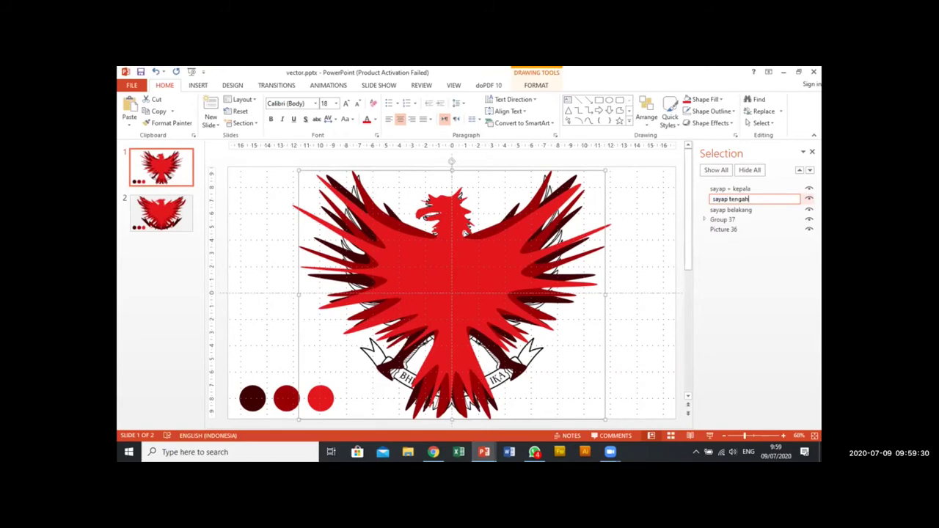
key(Return)
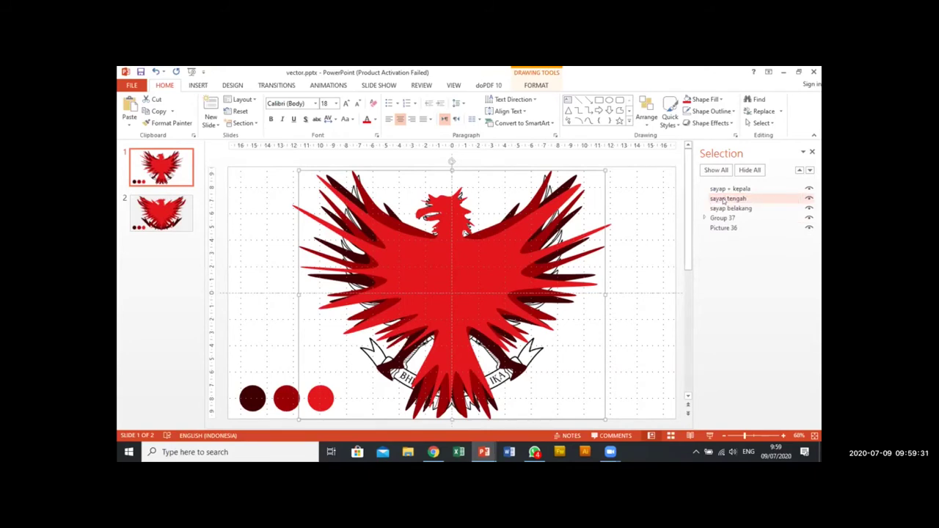
click(636, 235)
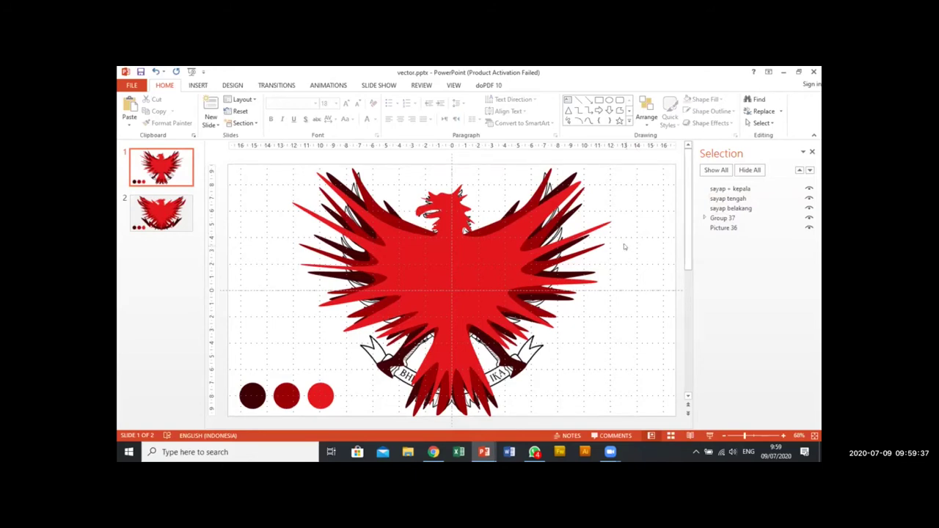
Step: Trace the ribbon's left half with the Freeform shape tool, creating Freeform 15
click(237, 85)
click(166, 85)
click(198, 85)
click(293, 110)
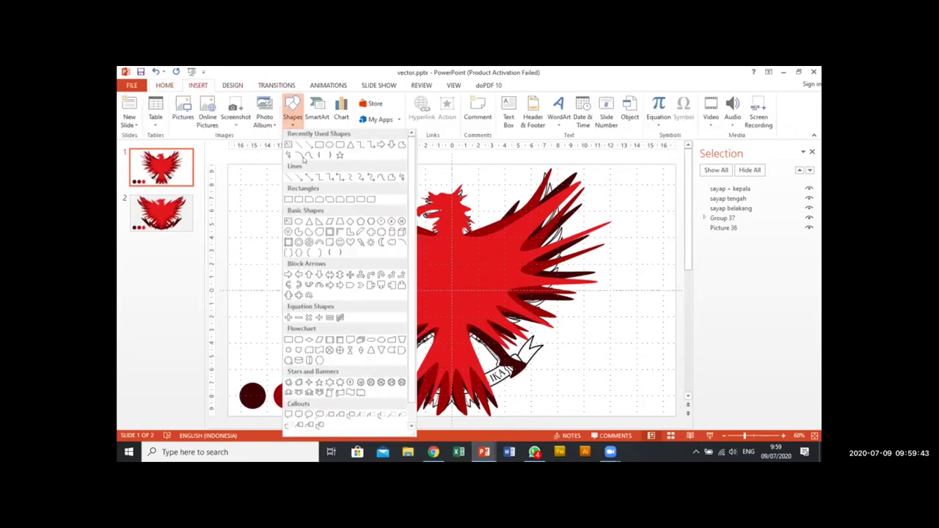
click(307, 156)
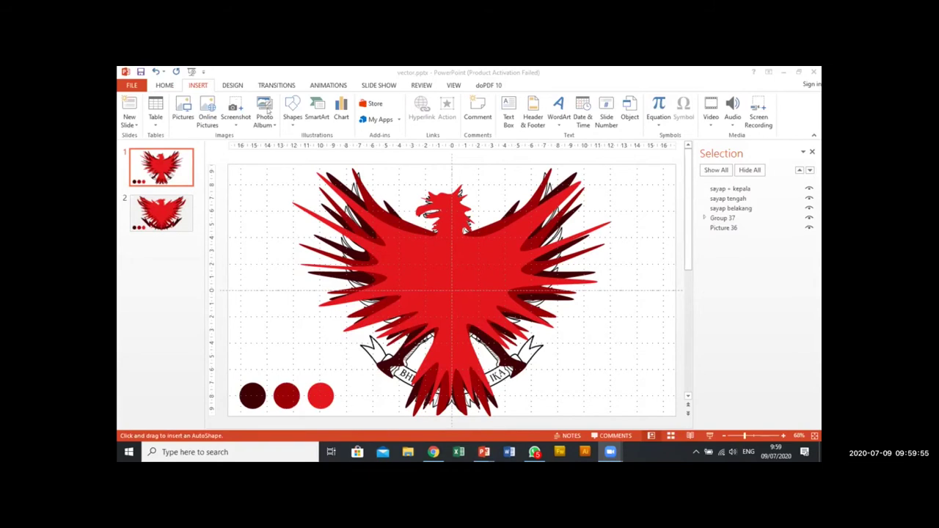
click(293, 119)
click(293, 119)
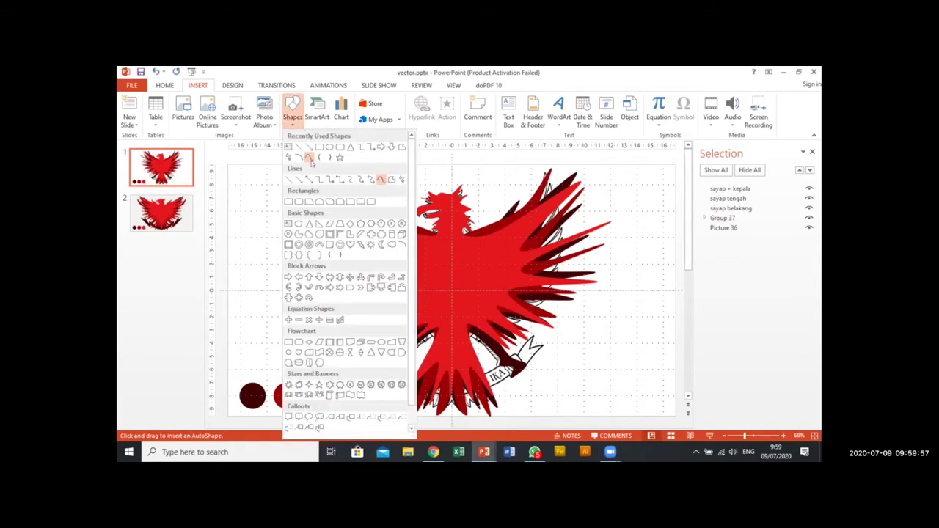
click(309, 157)
click(293, 117)
click(308, 157)
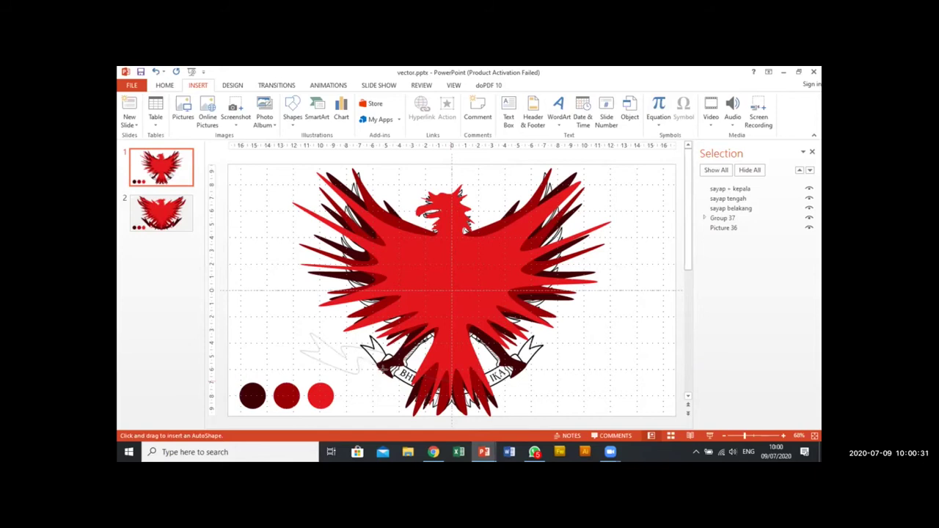
double_click(447, 378)
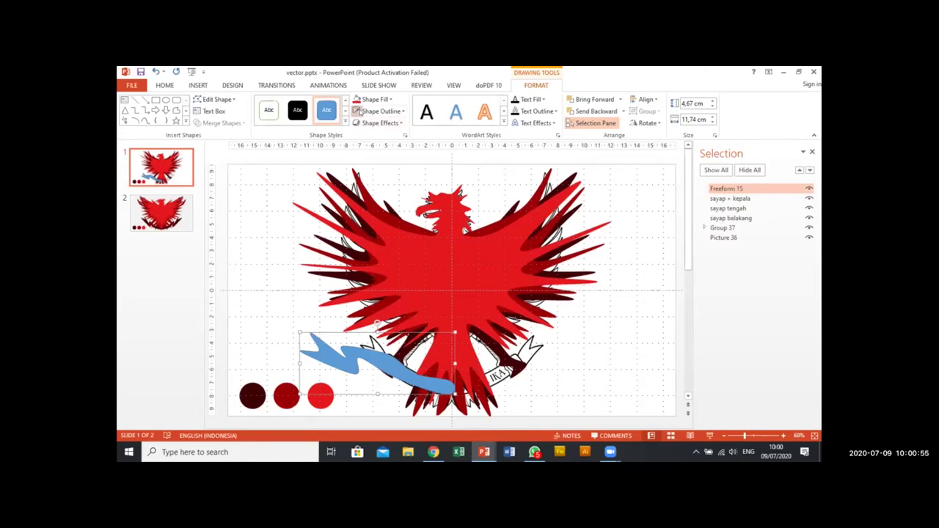
Step: Fill Freeform 15 with dark maroon sampled by eyedropper from the darkest circle
click(372, 100)
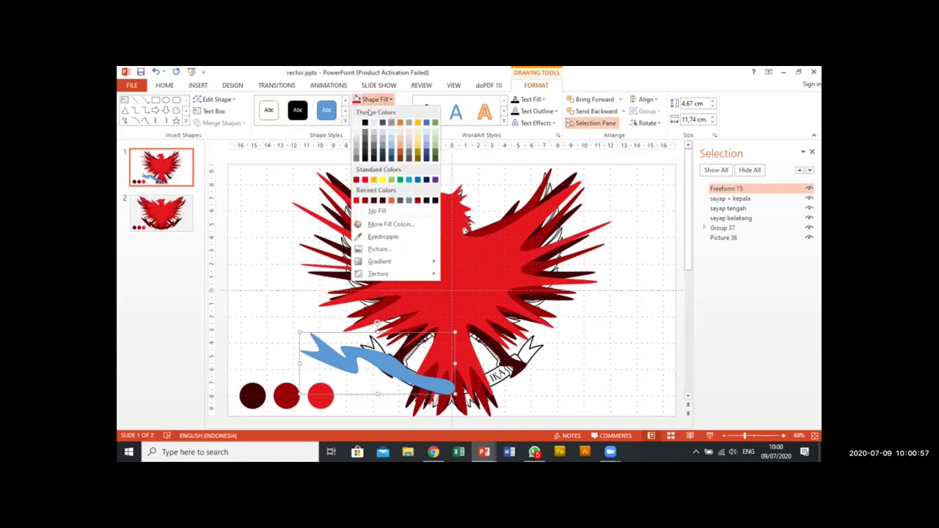
click(378, 236)
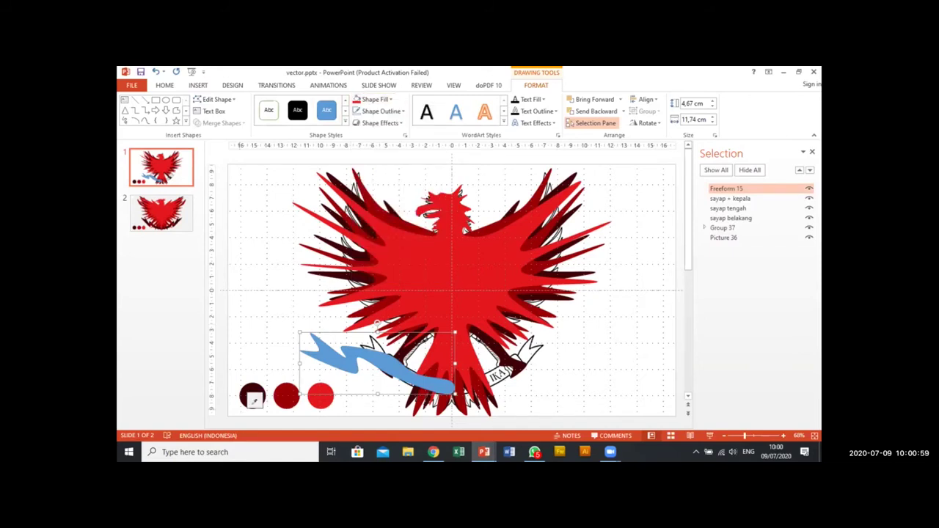
click(251, 400)
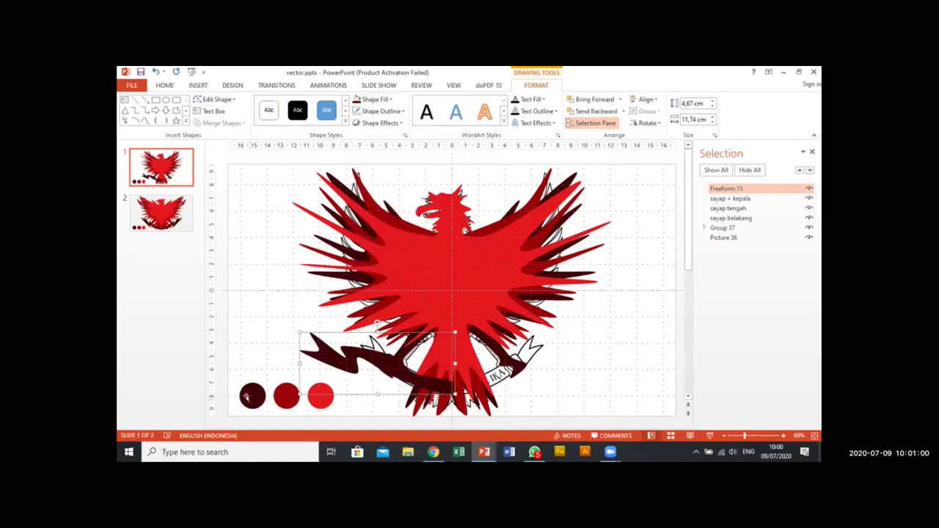
click(633, 285)
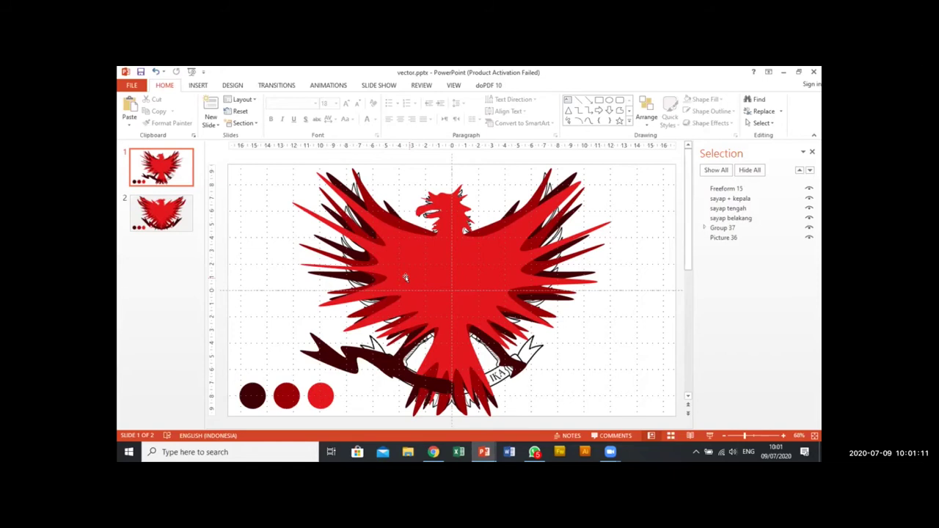
Step: Duplicate the maroon ribbon, flip the copy horizontally, and place it on the banner's right
click(377, 361)
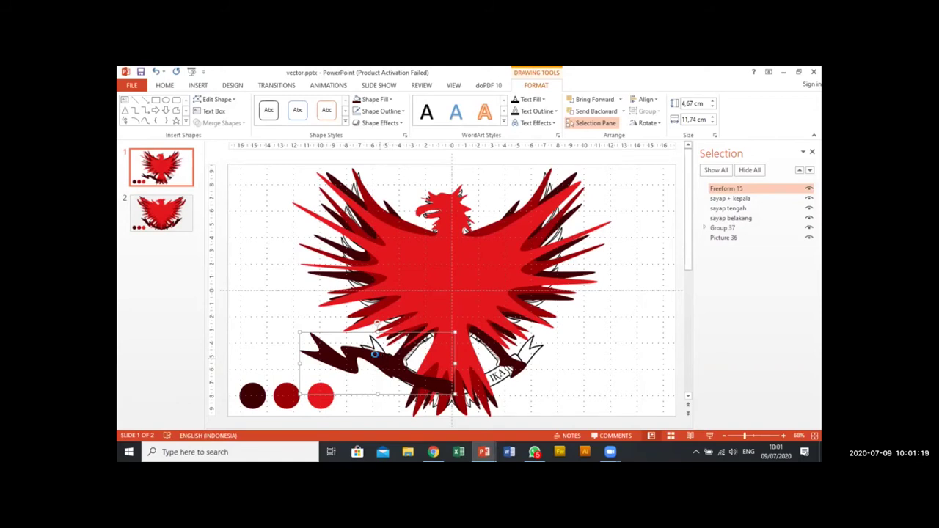
ctrl+drag(379, 361, 483, 349)
click(636, 102)
click(638, 99)
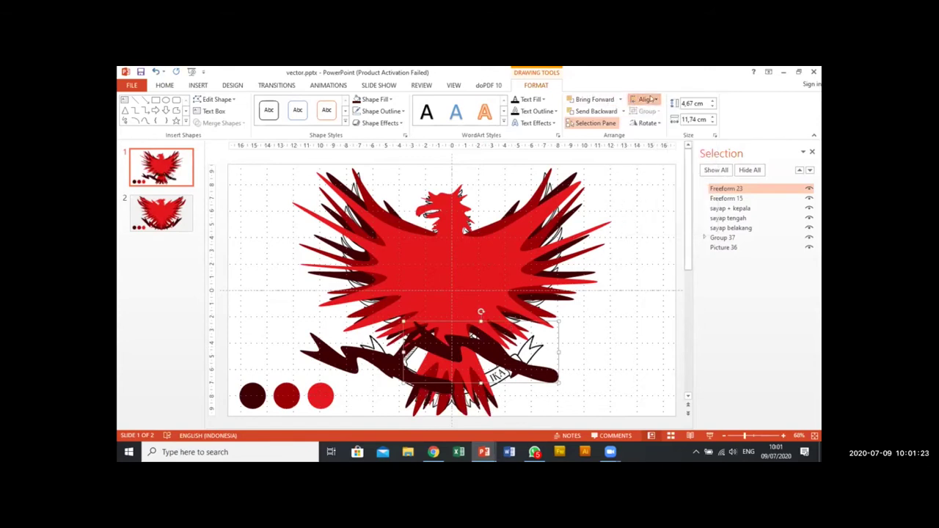
click(646, 123)
click(665, 173)
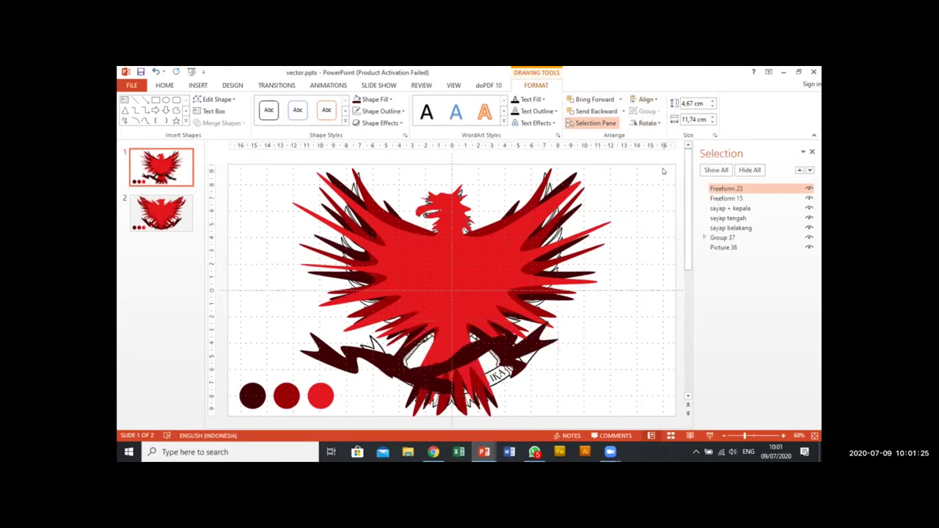
drag(478, 364, 478, 372)
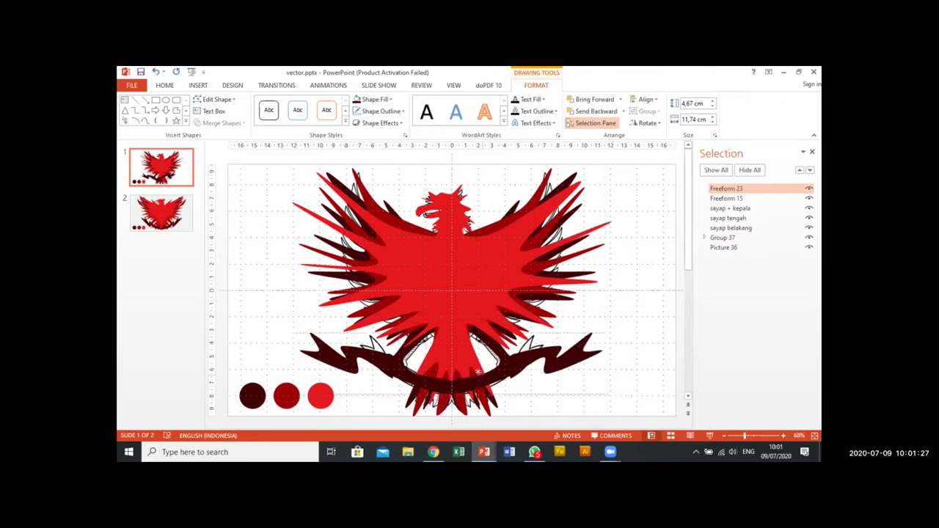
Step: Top-align both ribbon halves, union them into Freeform 24, and drag it below sayap tengah
shift+click(412, 382)
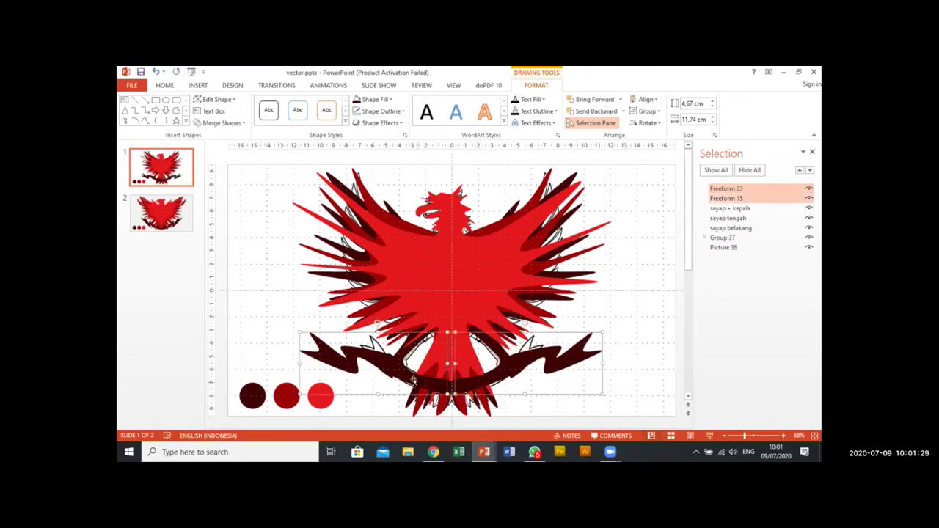
click(645, 99)
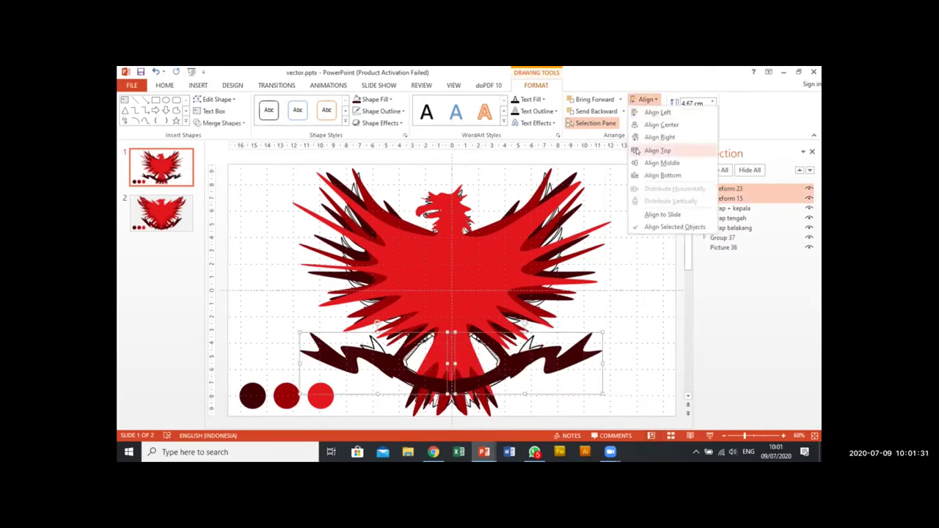
click(649, 149)
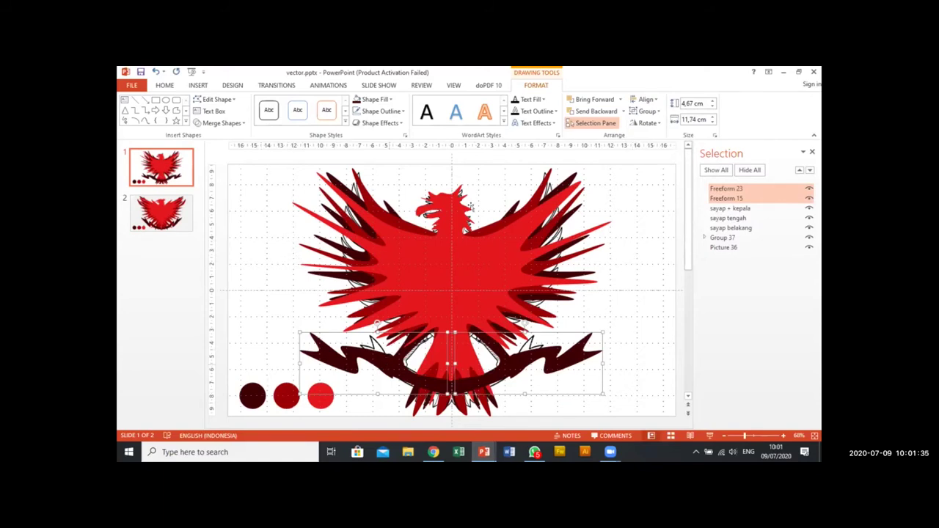
click(221, 123)
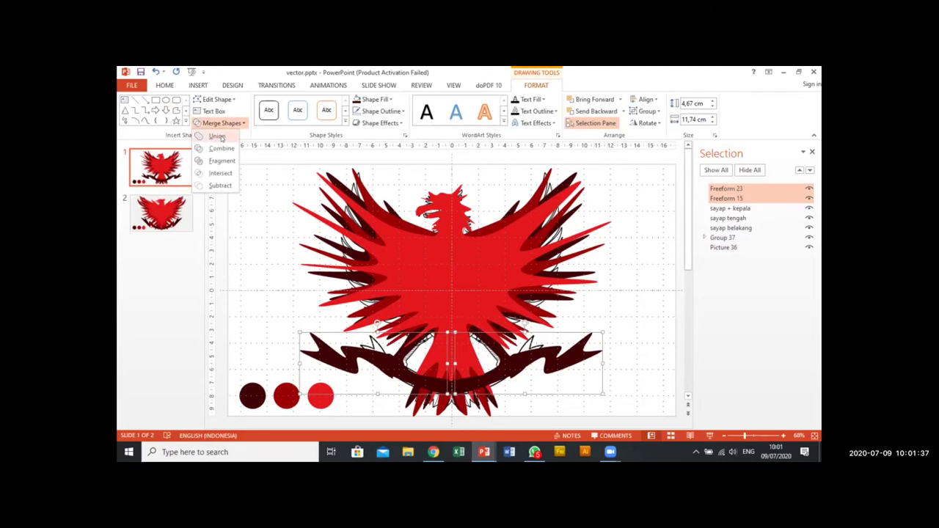
click(218, 136)
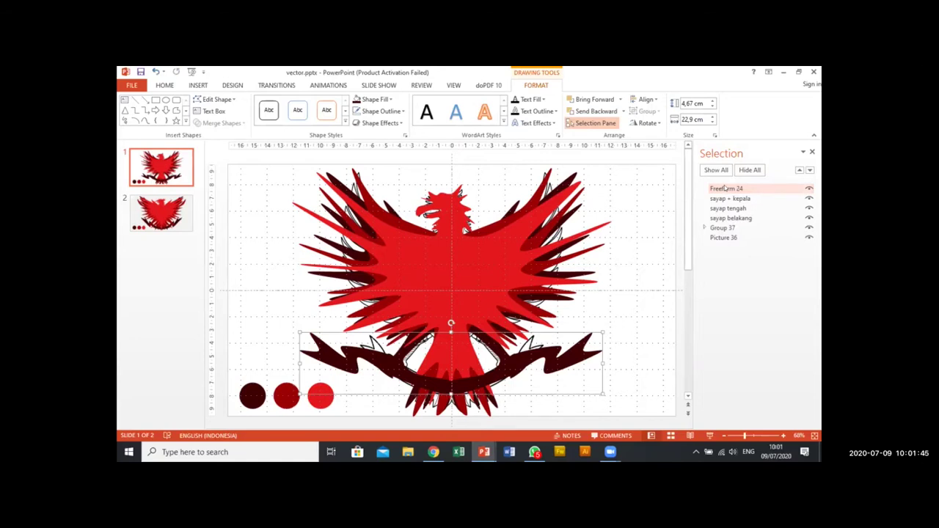
click(726, 189)
drag(726, 189, 728, 213)
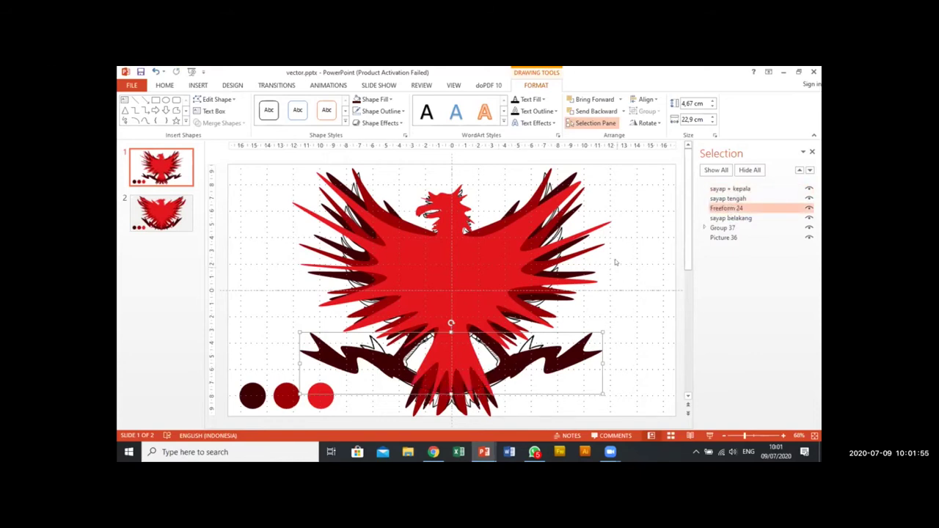
Step: Bring Freeform 24 to front, then undo so it stays behind the middle wing
key(ctrl+shift+bracketright)
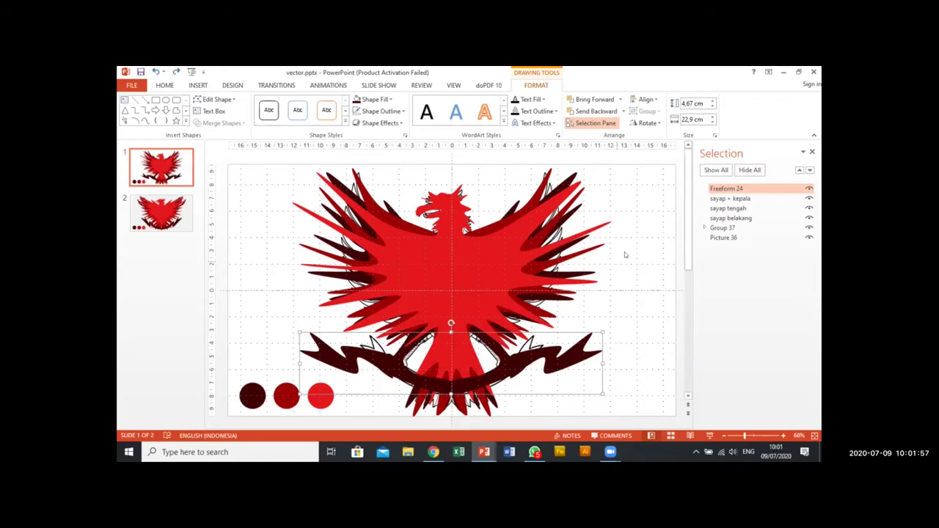
key(ctrl+z)
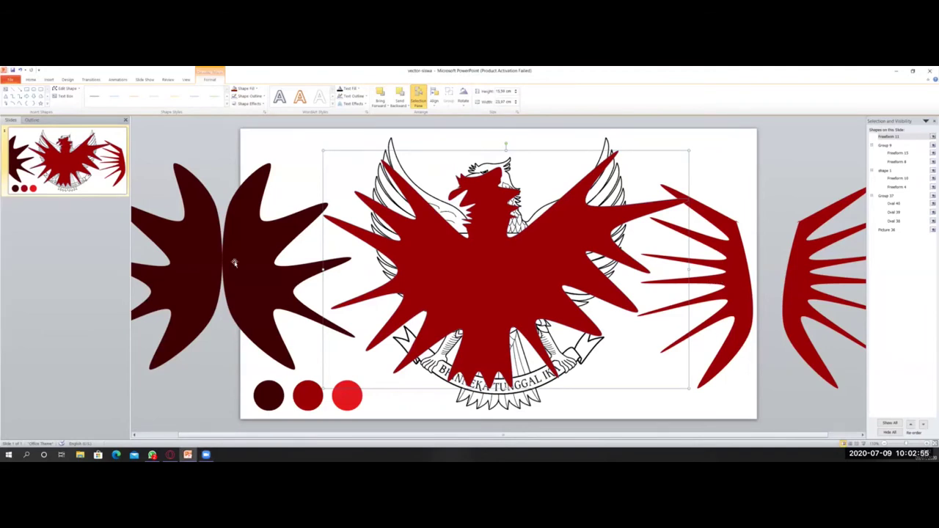
Step: Move the student's dark wing pieces onto the eagle and set Freeform 11 to No Outline
drag(283, 267, 499, 266)
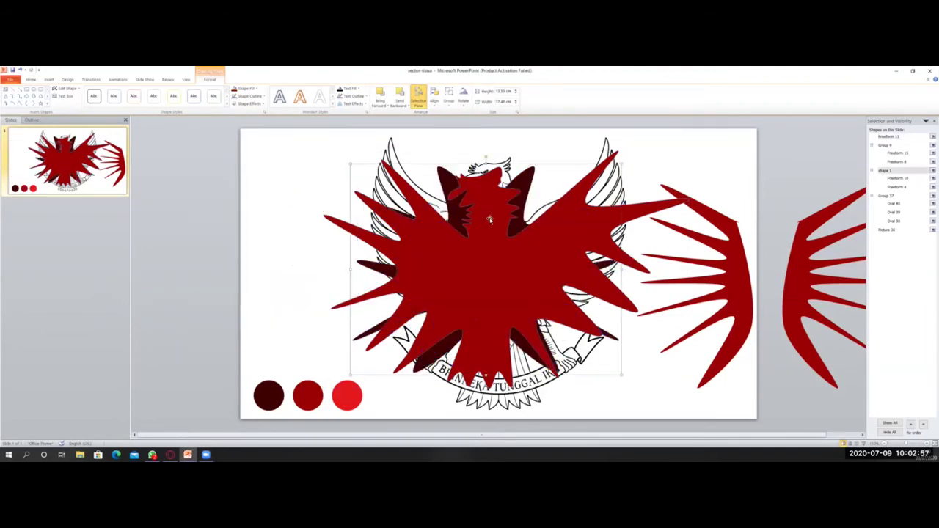
click(522, 221)
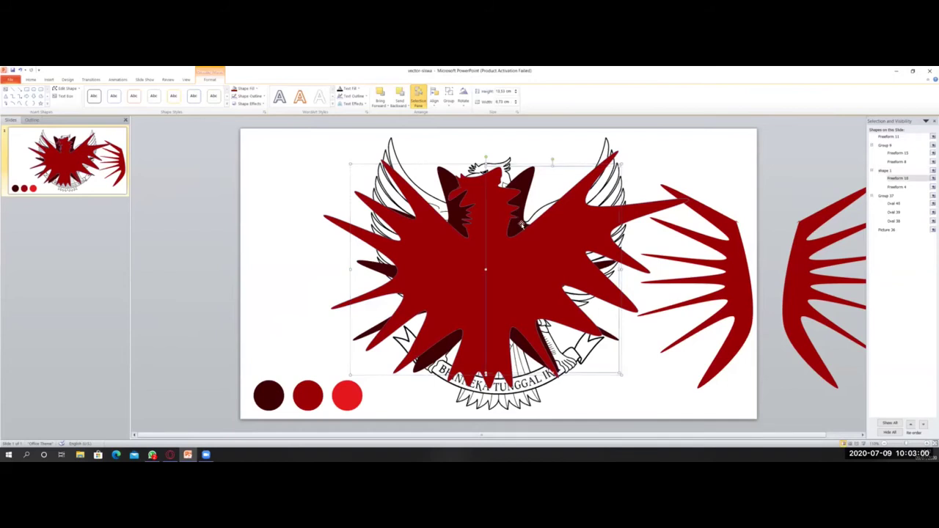
click(454, 192)
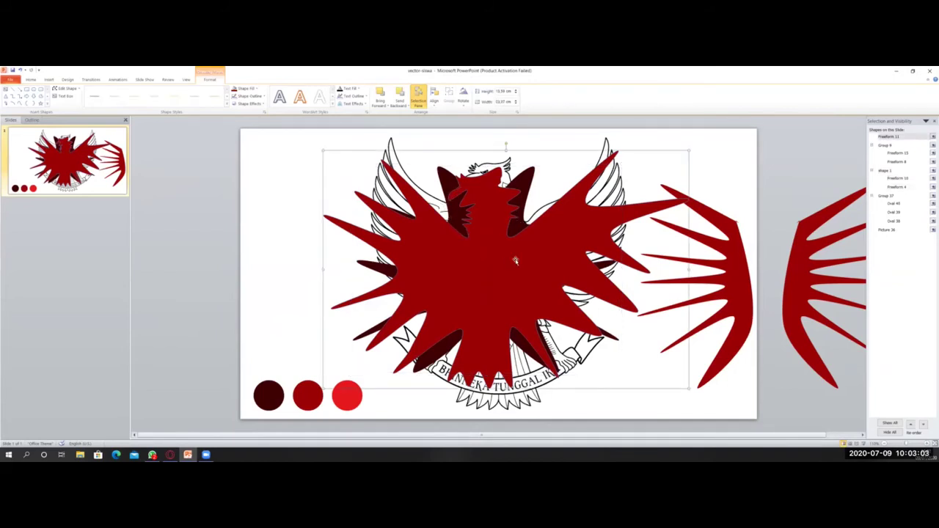
click(235, 97)
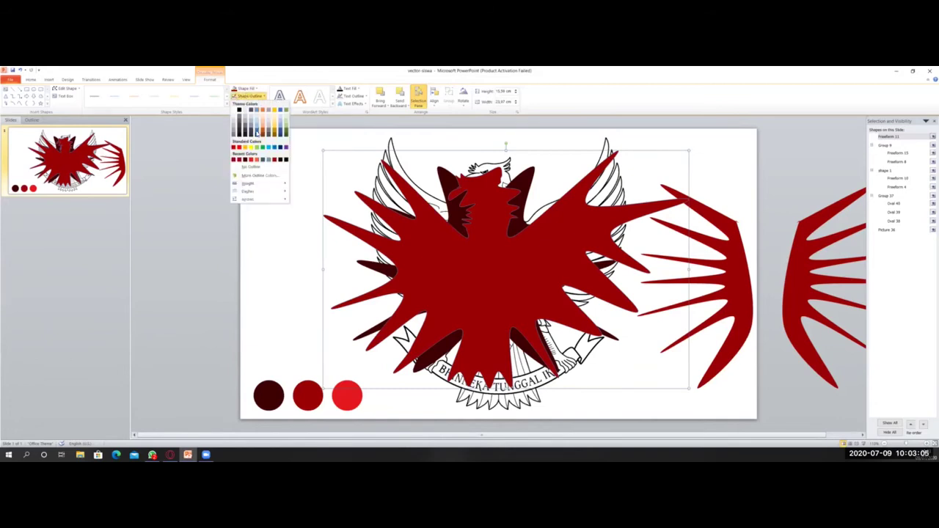
mouse_move(258, 182)
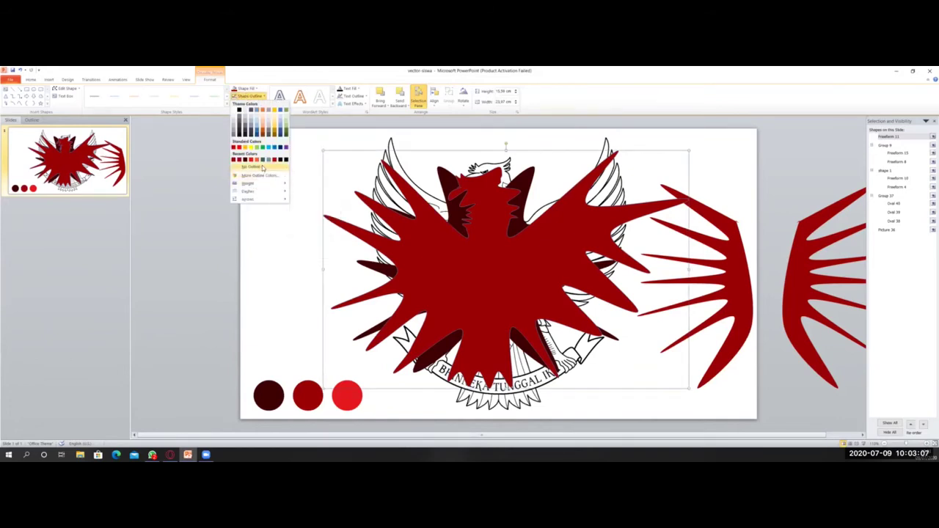
click(453, 238)
click(248, 96)
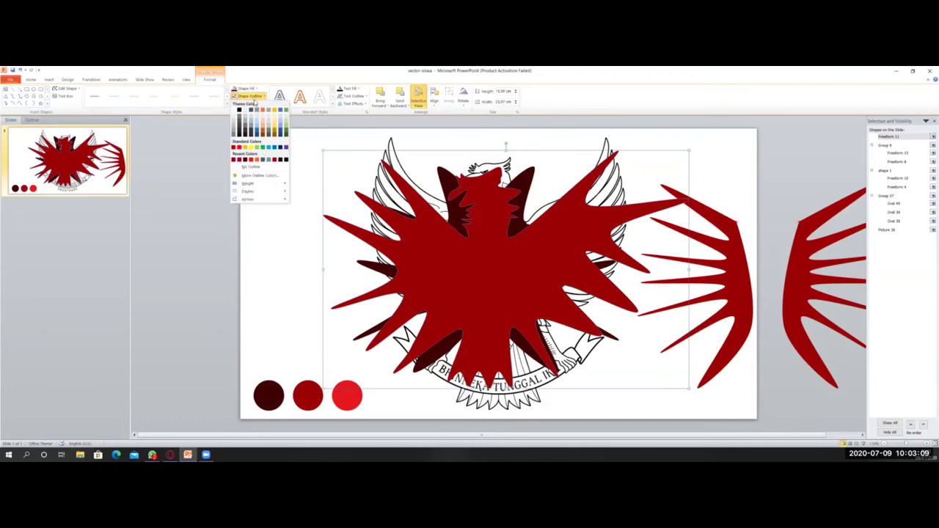
click(254, 167)
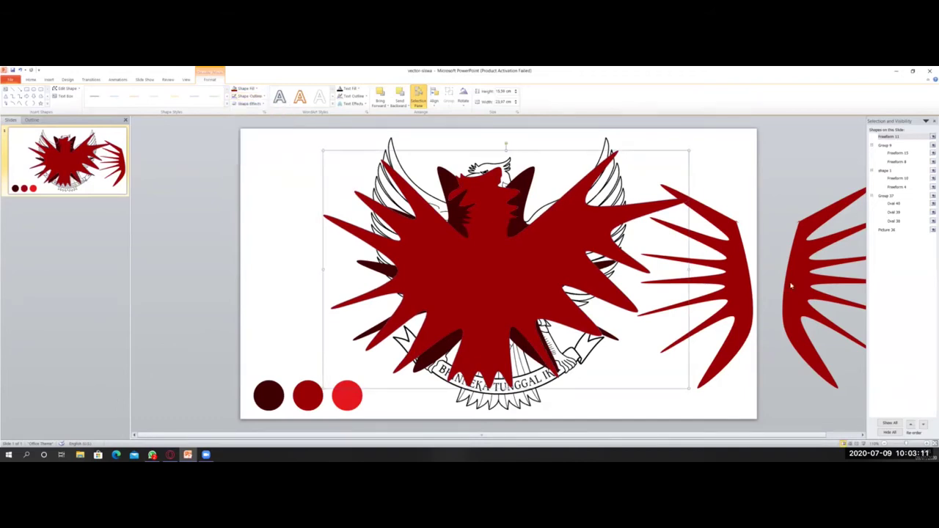
click(743, 272)
drag(734, 265, 453, 241)
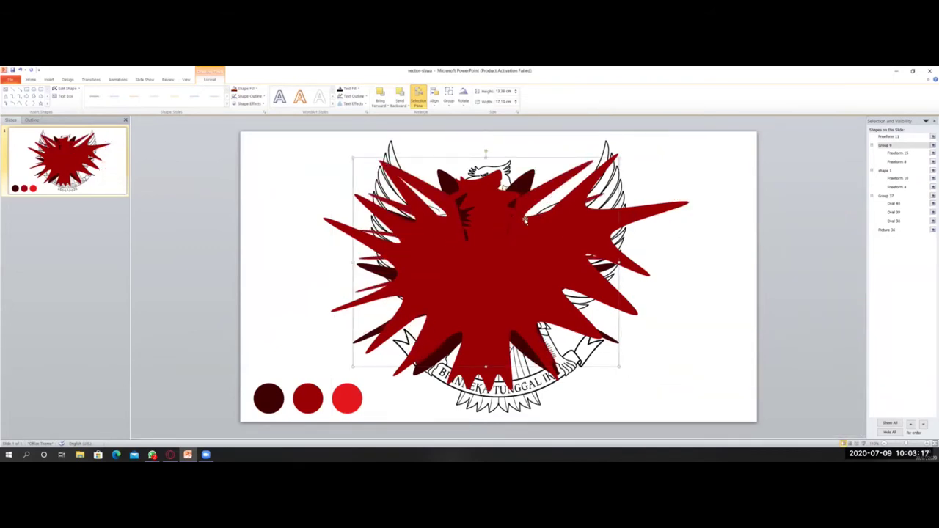
Step: Fill the fan-shaped wing group with Dark Red, then stop sharing the slide
click(522, 220)
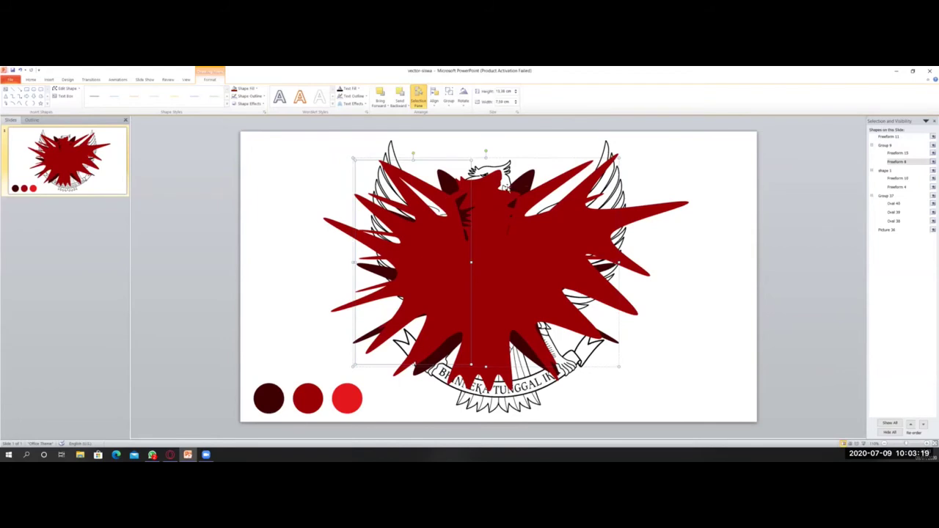
click(536, 178)
click(536, 180)
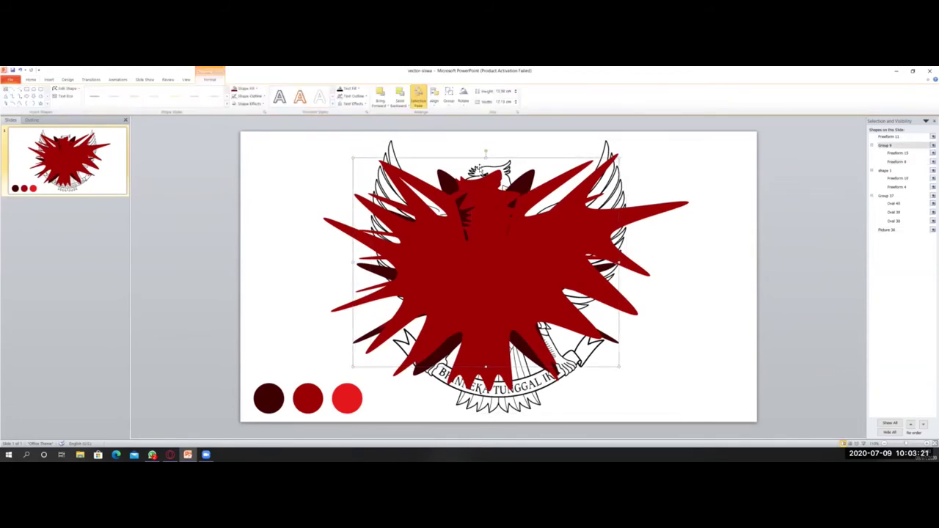
click(255, 89)
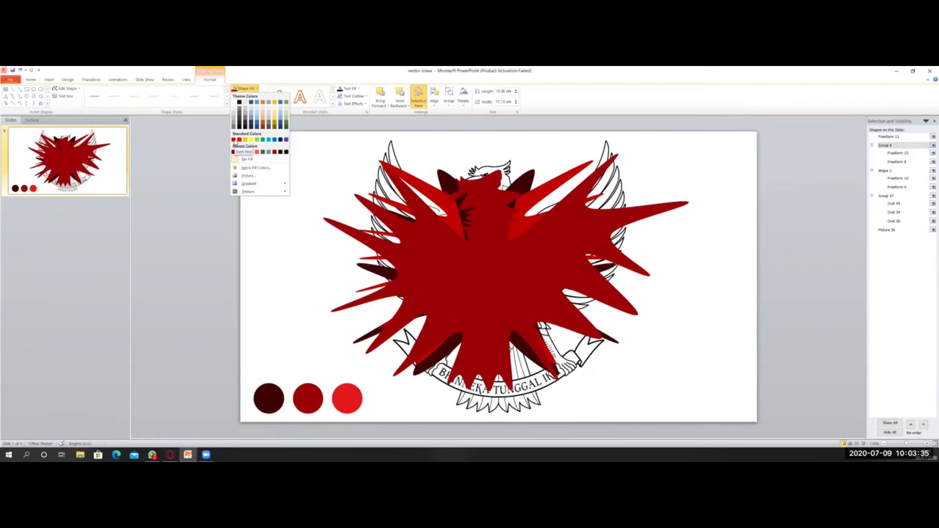
click(233, 146)
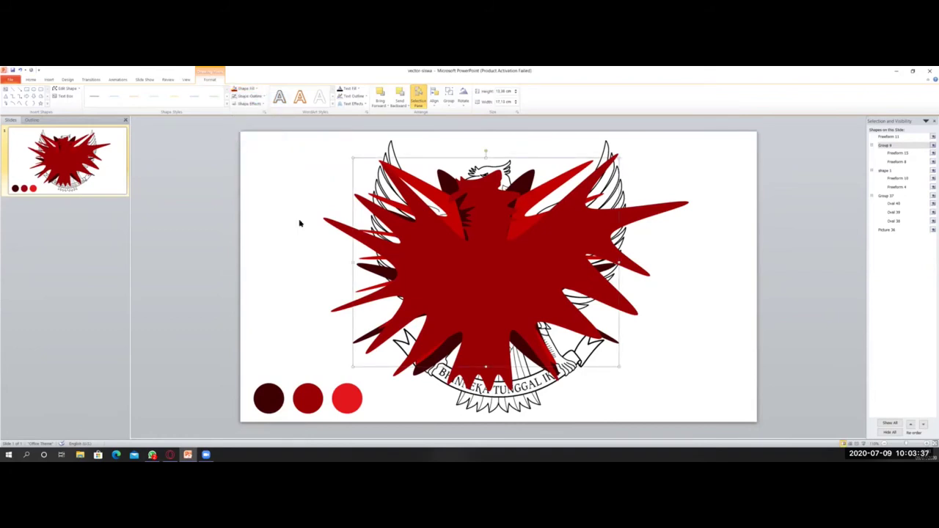
click(506, 258)
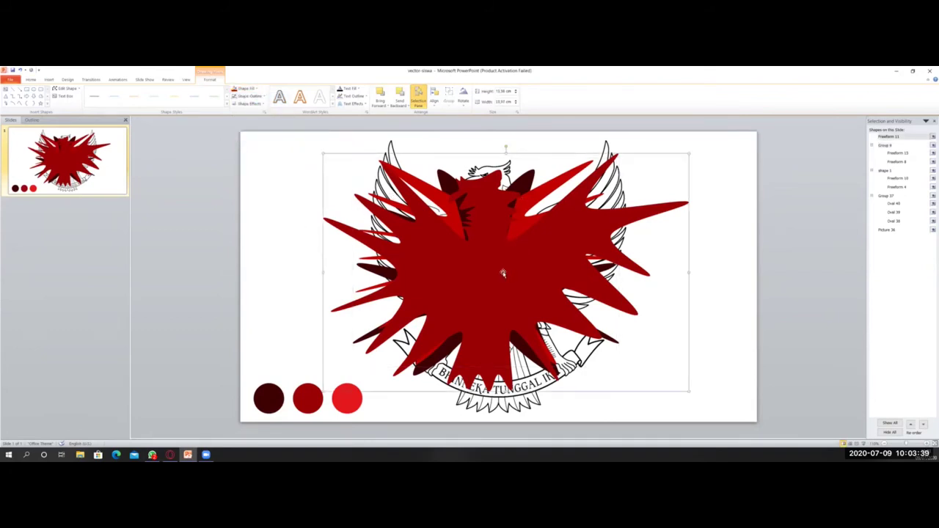
click(529, 81)
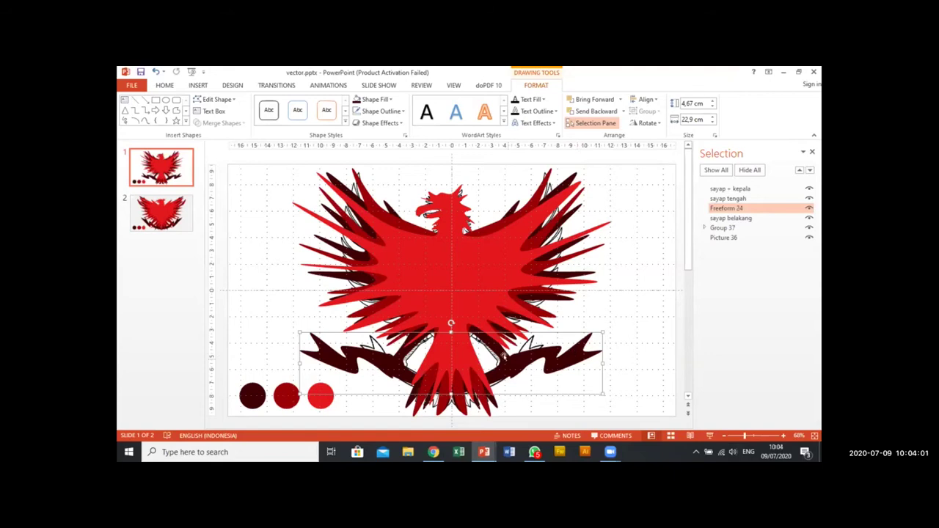
Step: Shift the sayap + kepala layer to the right
click(630, 262)
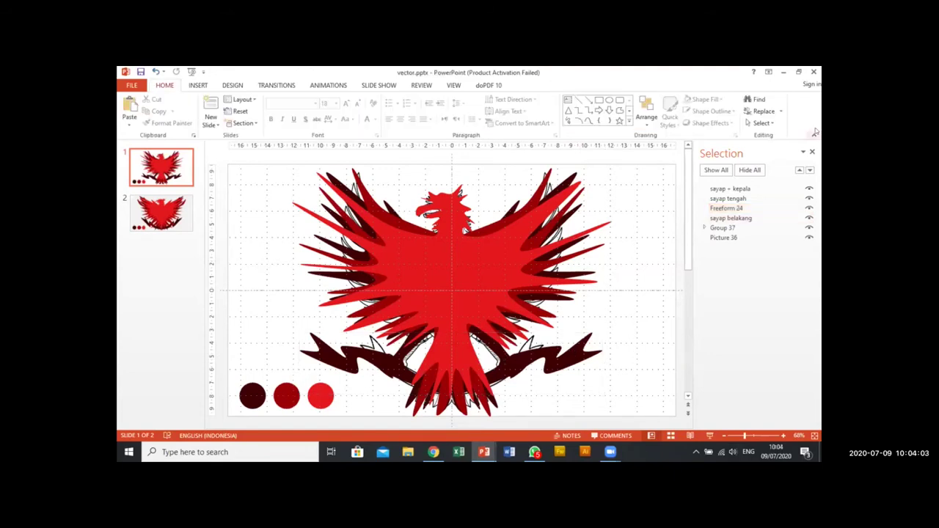
click(566, 345)
click(496, 273)
click(622, 266)
click(552, 280)
drag(604, 283, 646, 281)
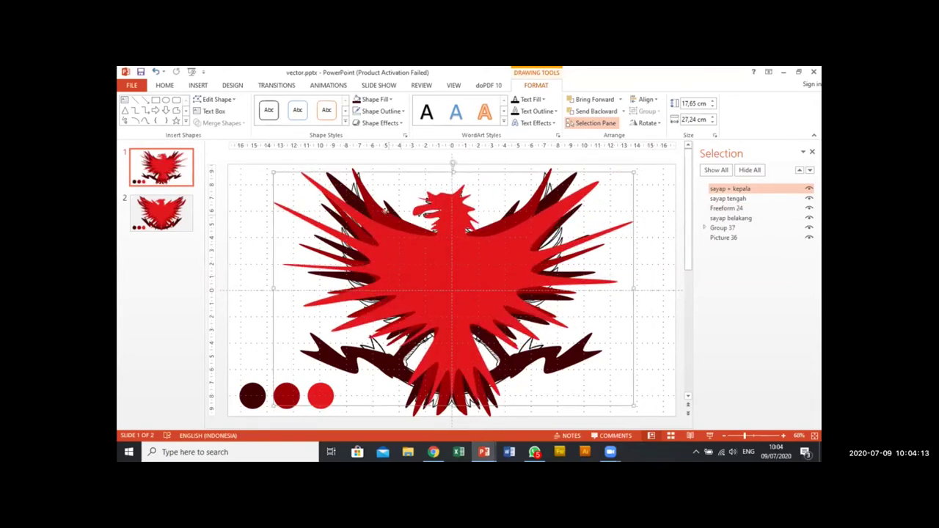
Step: Widen sayap tengah leftward to 26.13 cm and stretch sayap + kepala downward
click(314, 246)
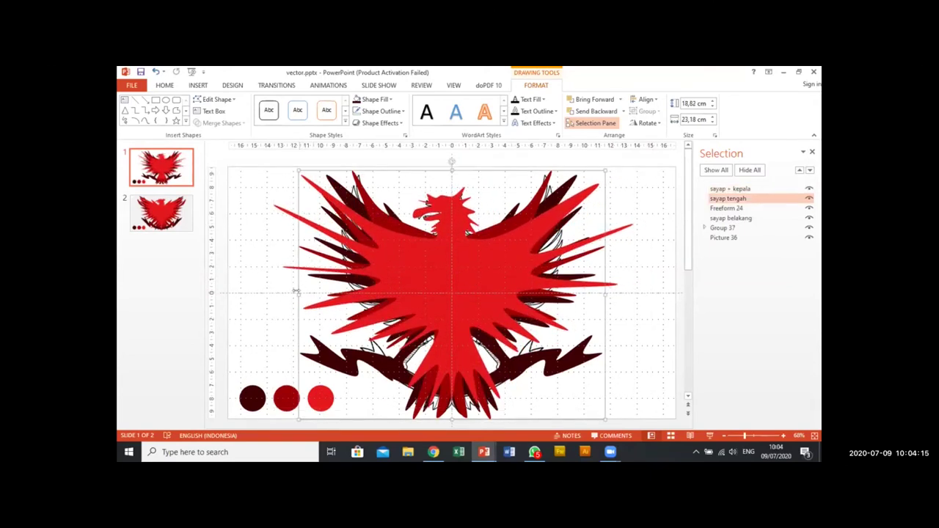
drag(278, 288, 259, 293)
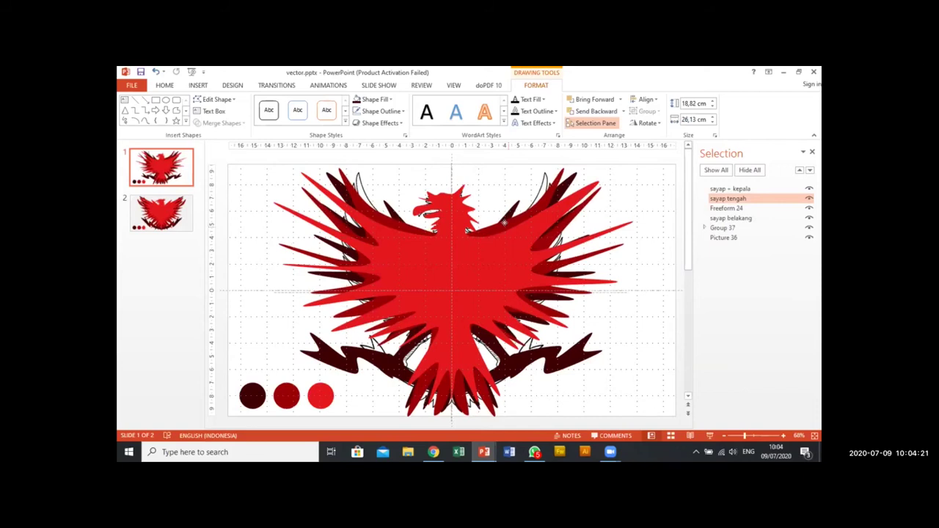
click(457, 342)
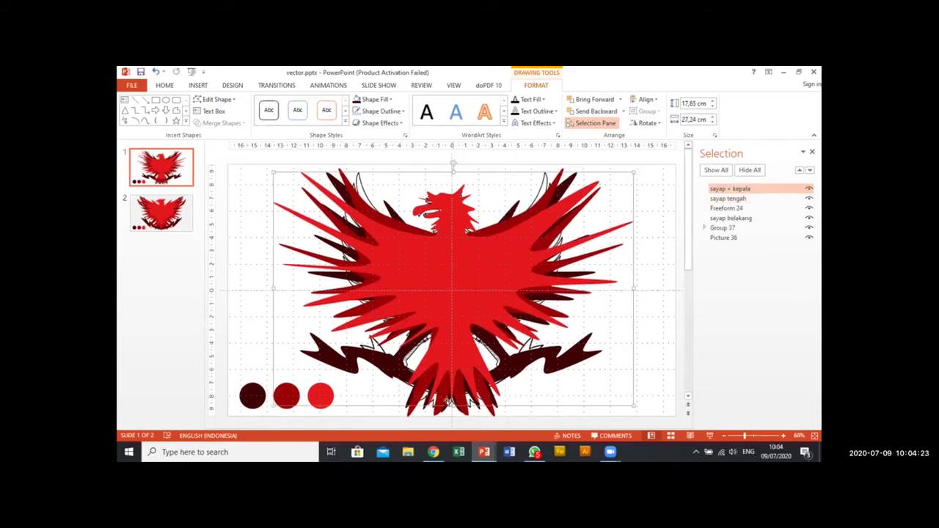
drag(448, 405, 448, 416)
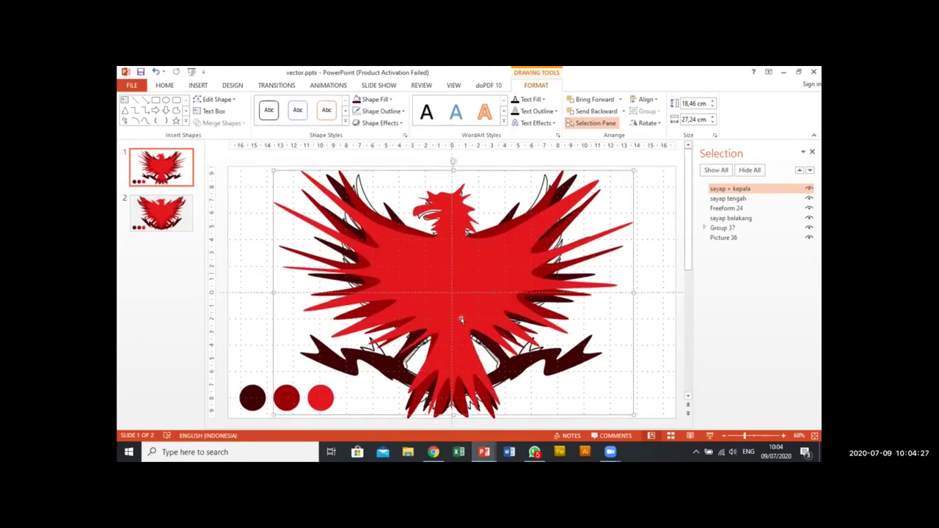
Step: Bring Freeform 24 to front, then drag it below sayap tengah in the Selection Pane
click(657, 245)
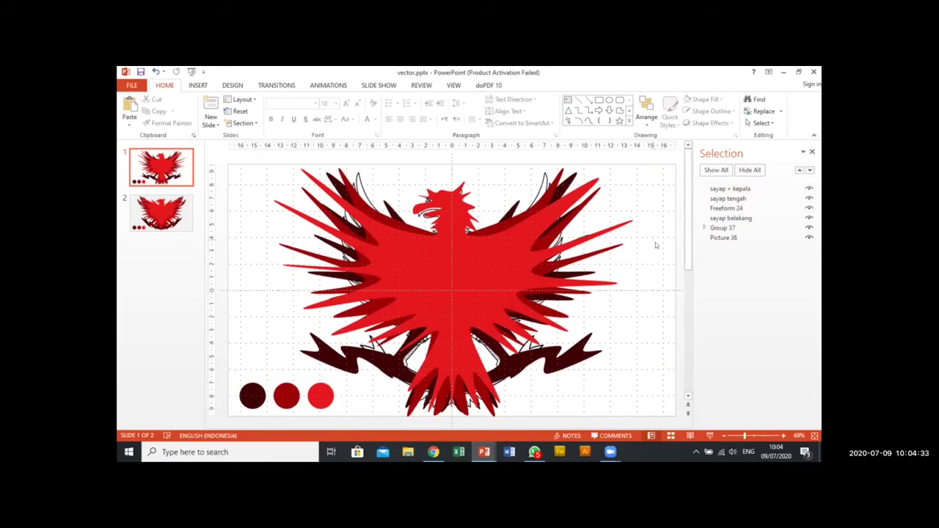
click(484, 280)
click(562, 355)
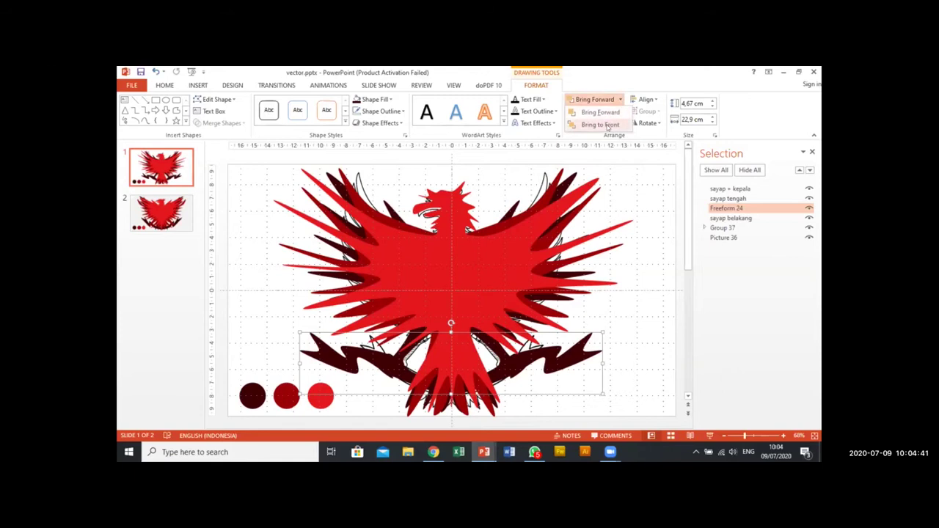
key(ctrl+shift+bracketright)
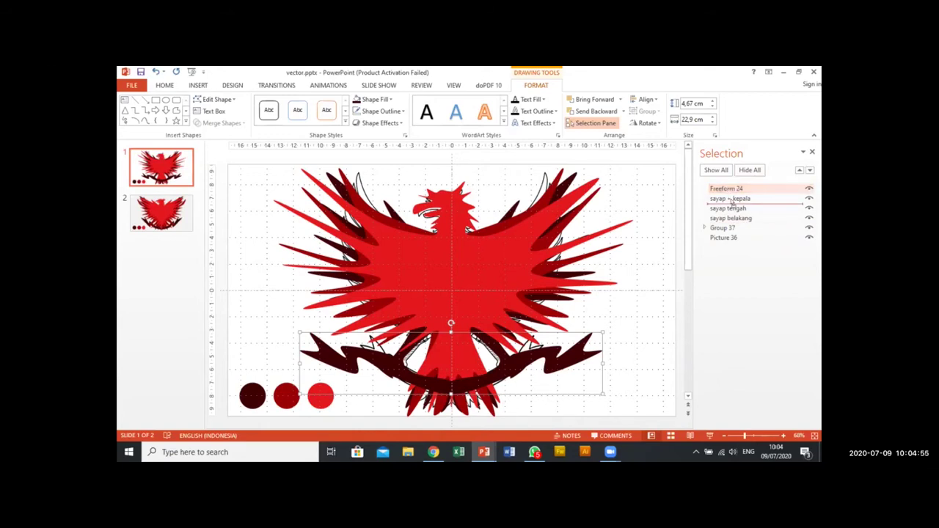
drag(732, 201, 732, 203)
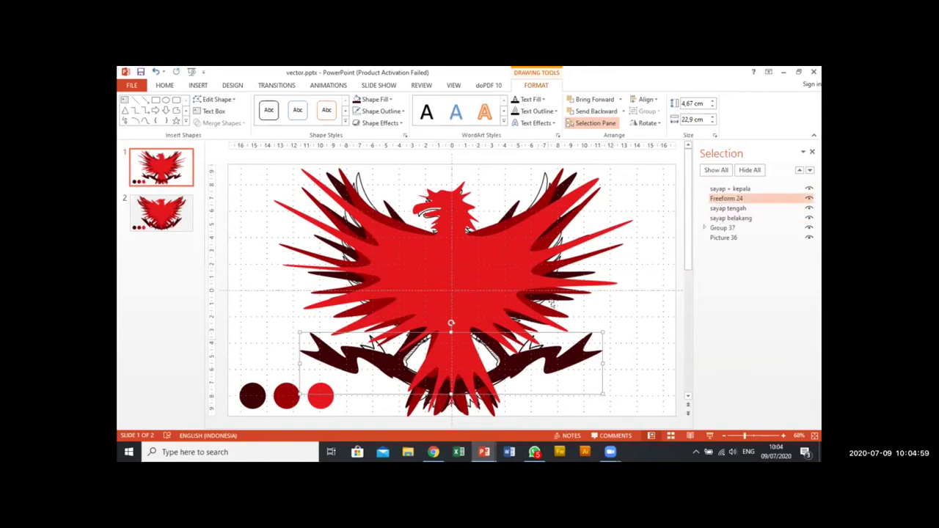
drag(729, 202, 731, 220)
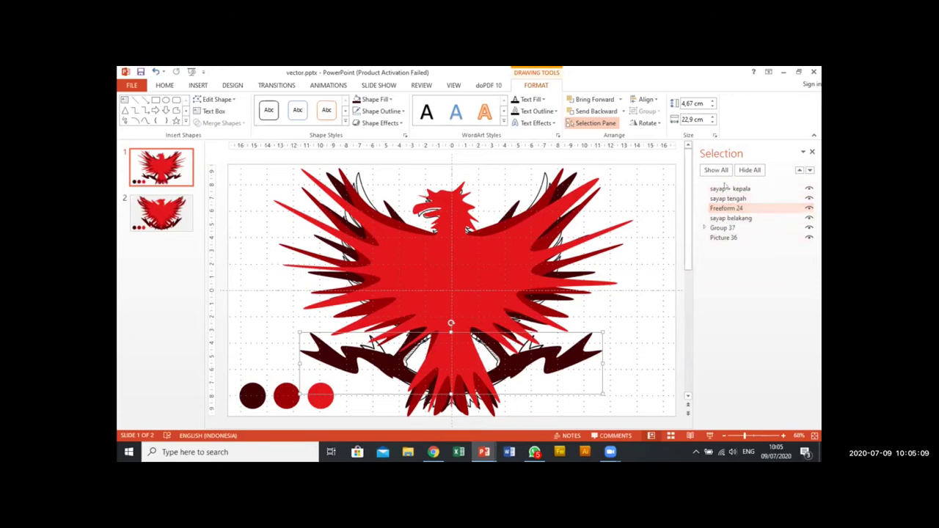
click(657, 226)
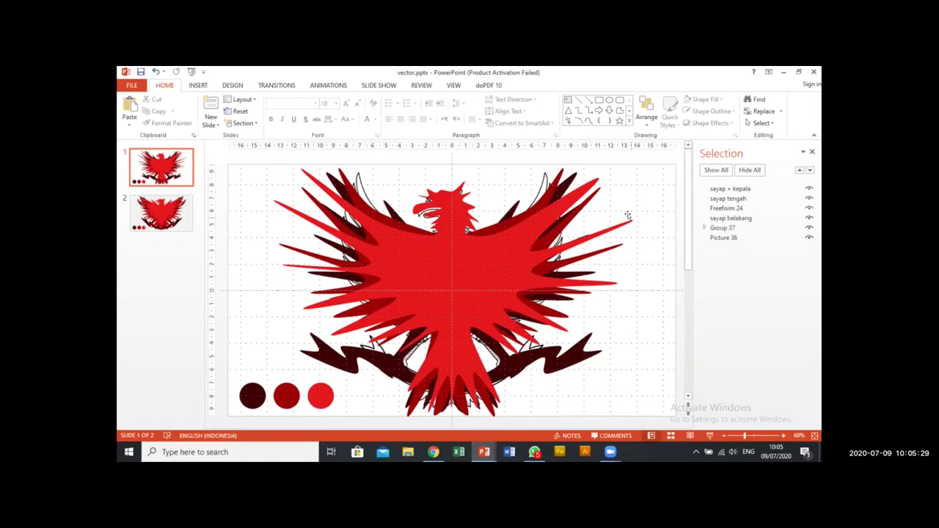
Step: Centre the dark lower wings horizontally on the sayap belakang layer with Align Center
click(583, 349)
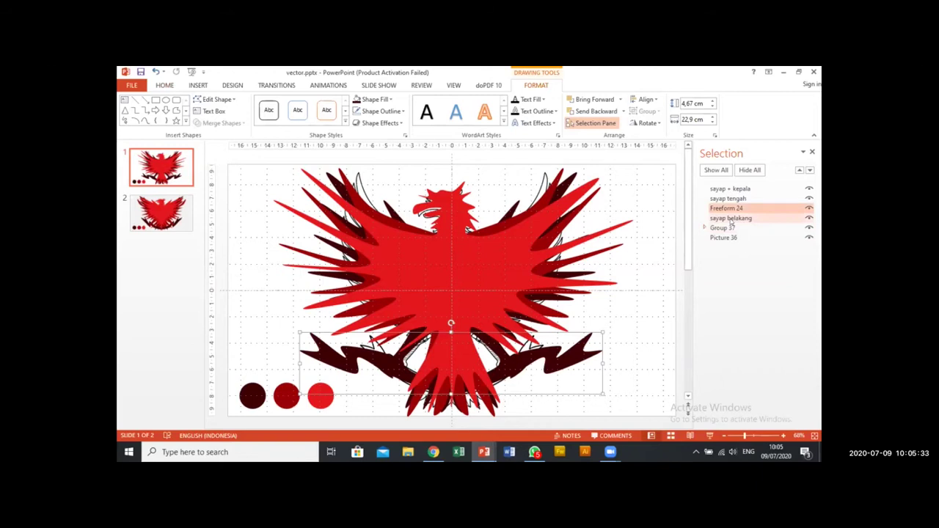
ctrl+click(731, 218)
click(646, 100)
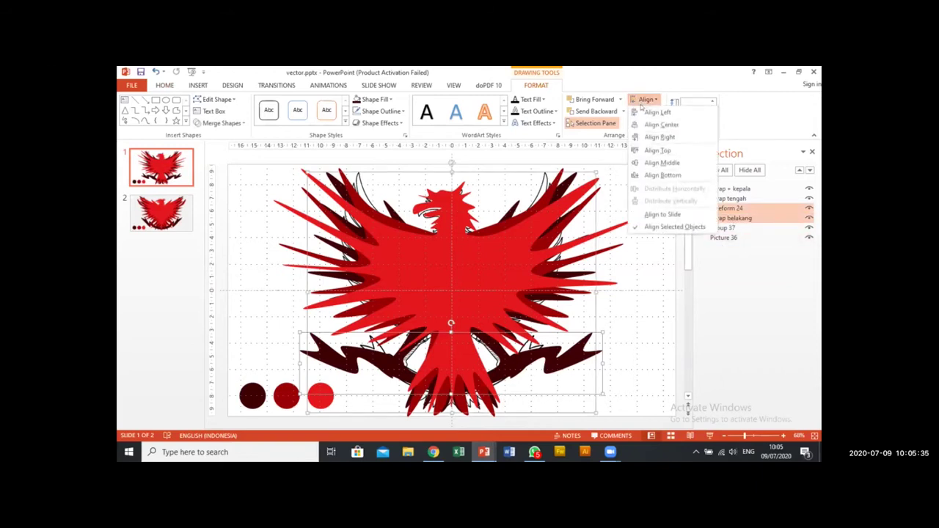
click(650, 126)
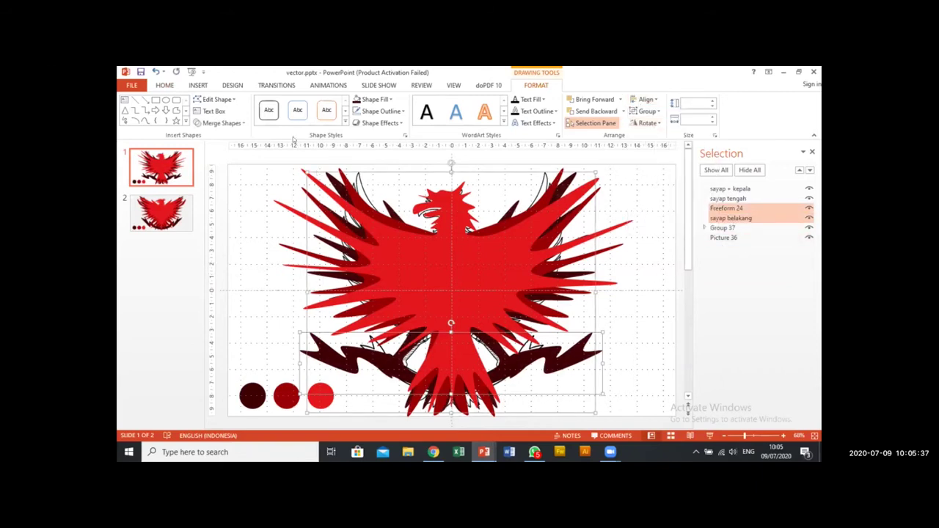
Step: Union the two aligned shapes into a single Freeform 25
click(221, 123)
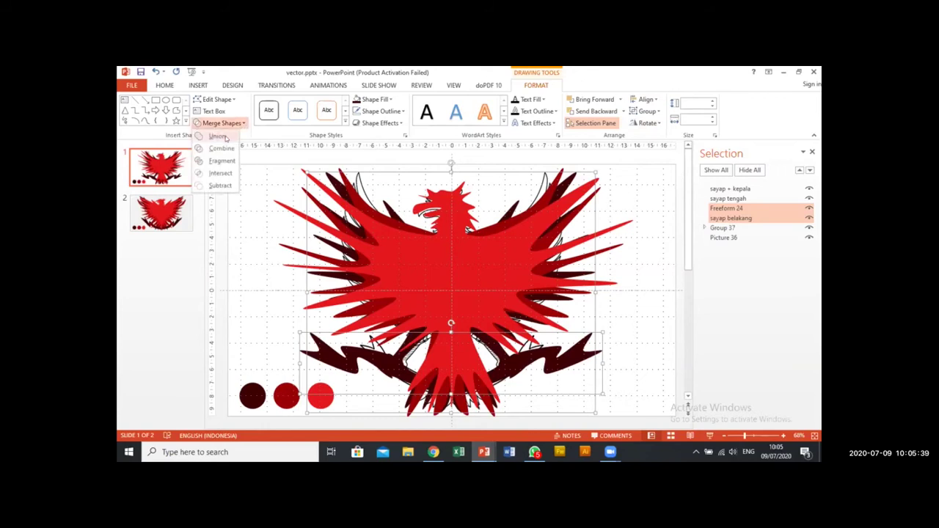
click(220, 136)
click(645, 204)
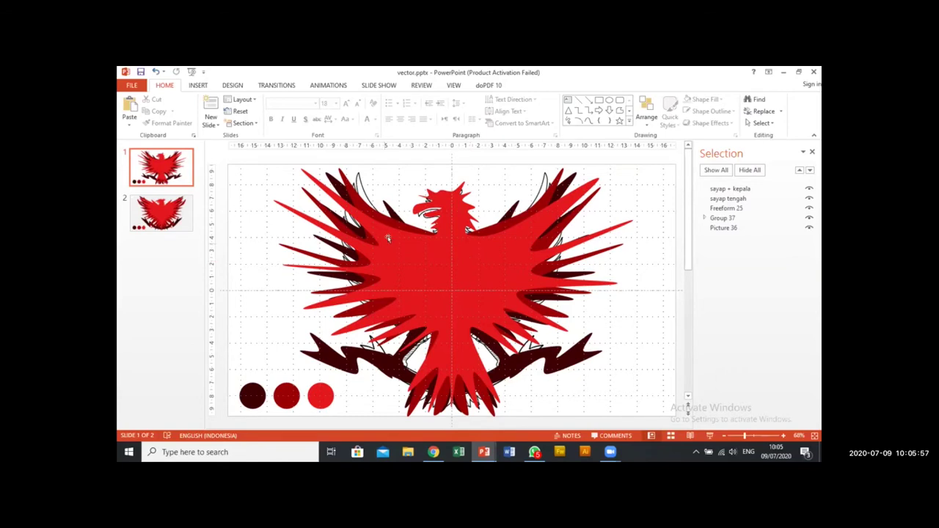
Step: Select the red sayap + kepala eagle and show its Edit Shape menu on the Format tab
click(464, 263)
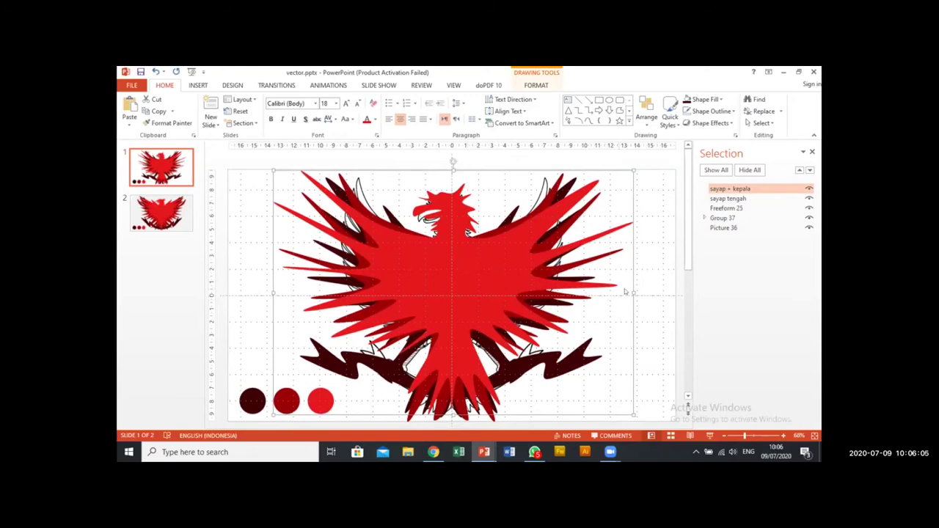
click(655, 261)
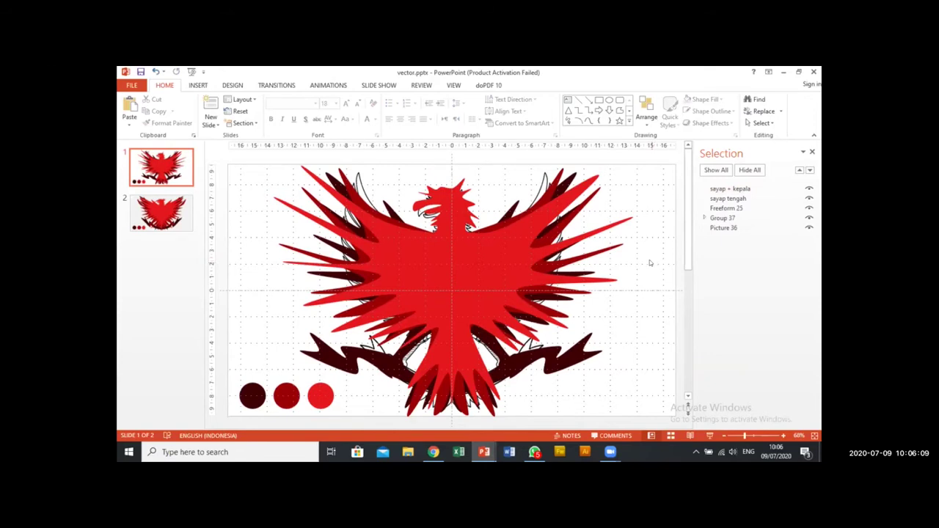
click(492, 274)
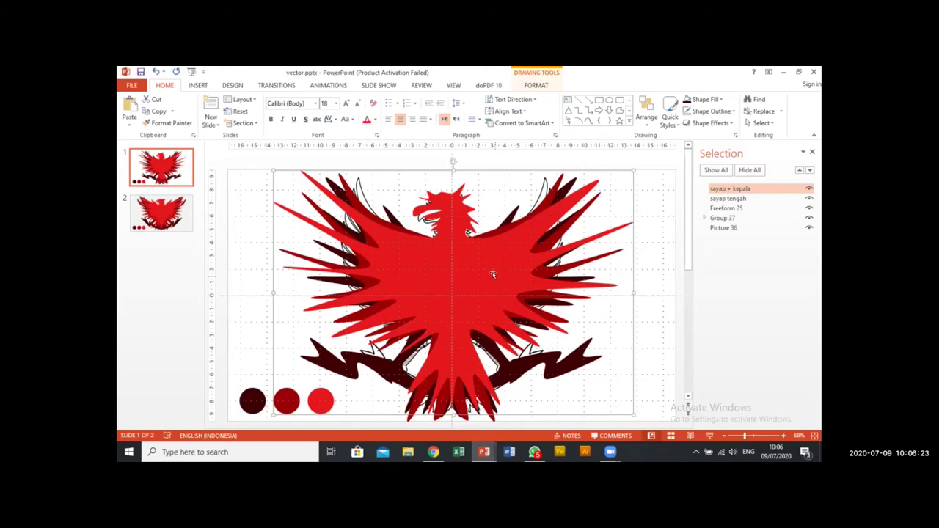
click(536, 86)
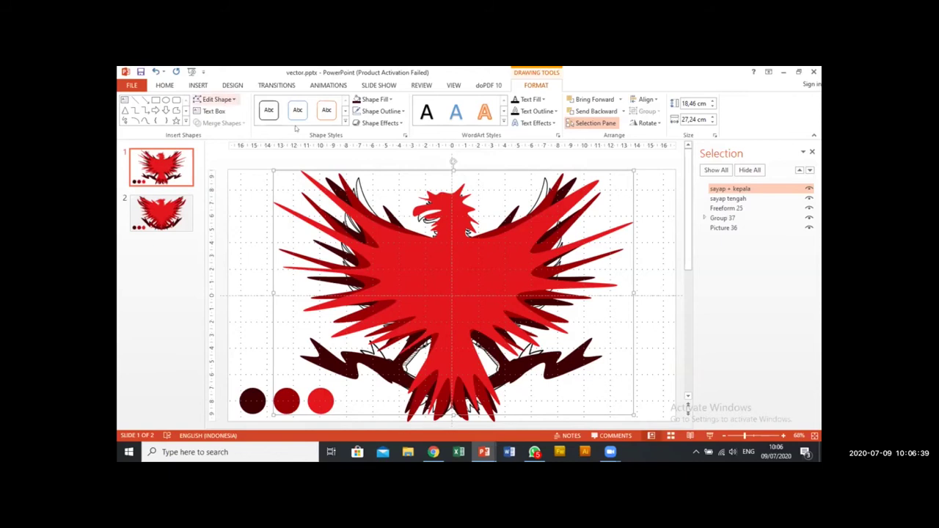
key(ctrl+z)
key(ctrl+y)
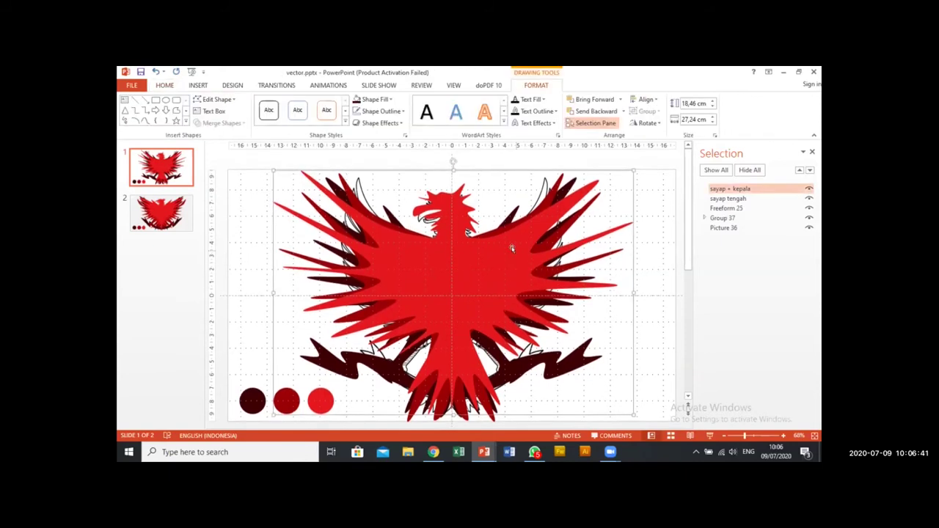
click(228, 101)
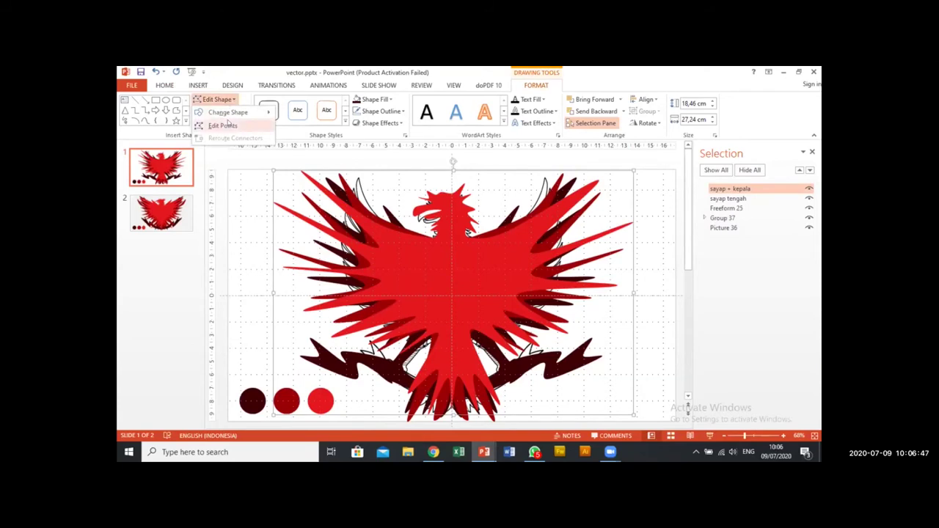
click(222, 126)
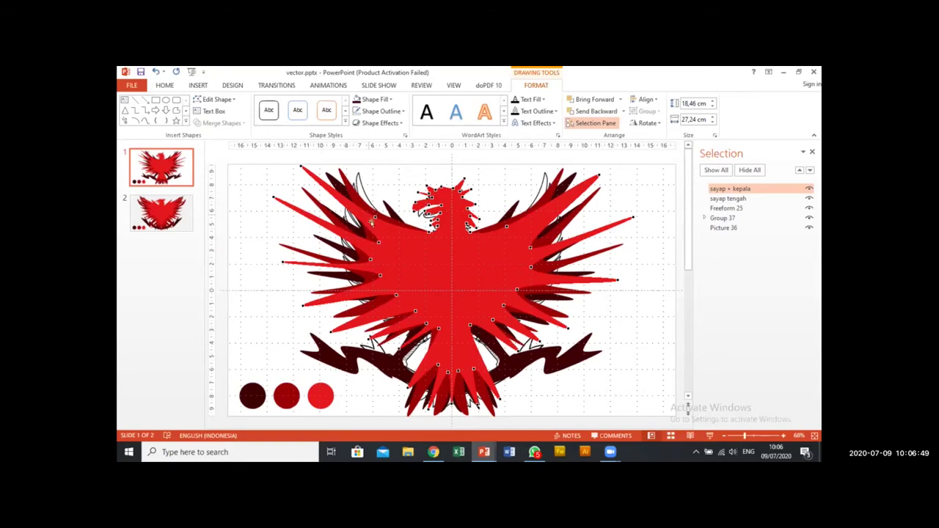
drag(371, 213, 377, 240)
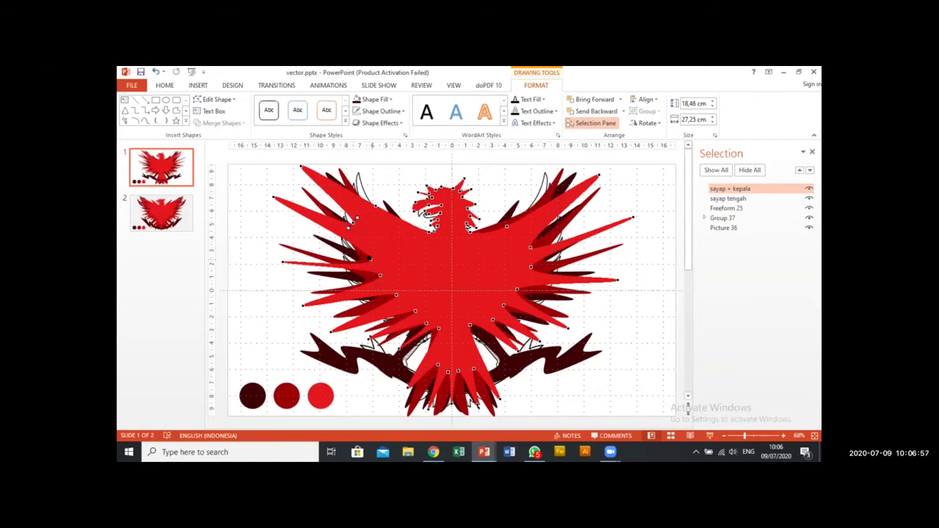
drag(369, 250, 344, 249)
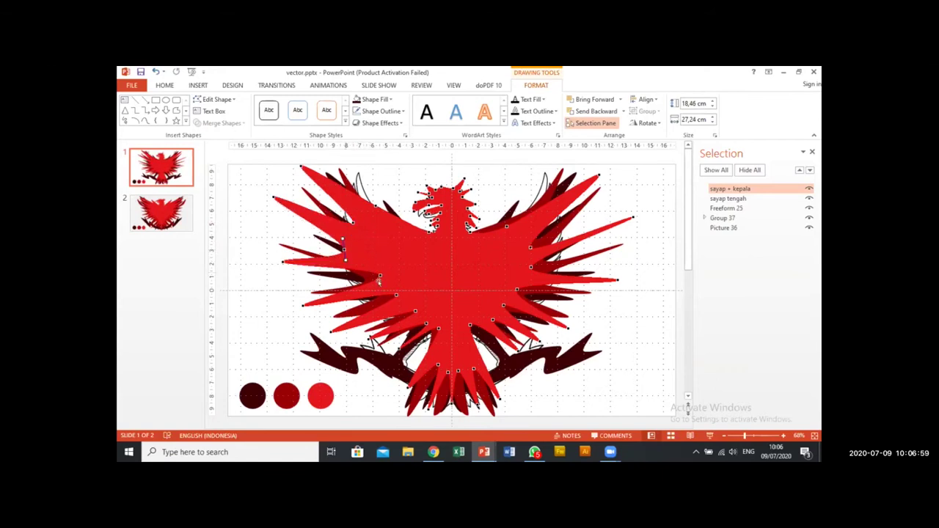
drag(373, 278, 377, 297)
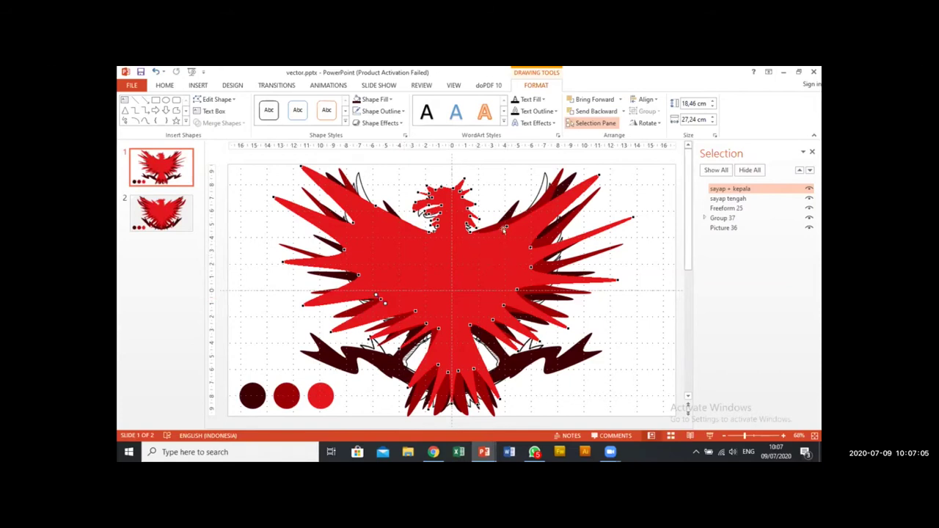
drag(506, 226, 536, 312)
key(ctrl+z)
key(ctrl+z)
key(ctrl+z)
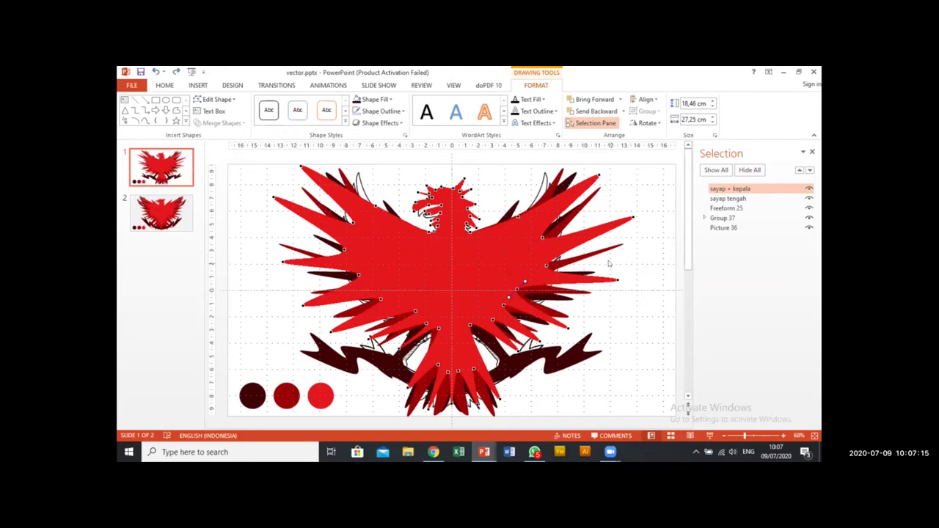
key(ctrl+z)
key(ctrl+z)
key(ctrl+z)
key(ctrl+z)
key(ctrl+z)
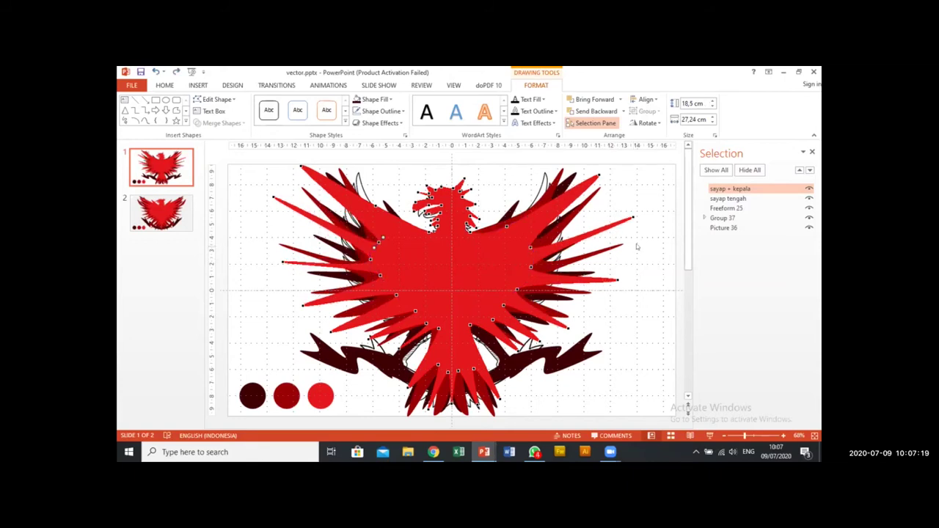
key(ctrl+z)
click(637, 248)
click(471, 261)
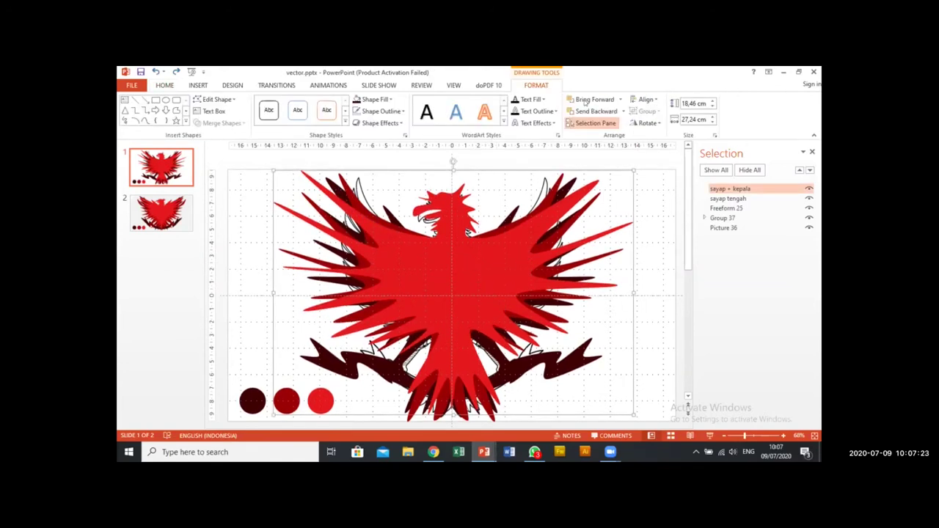
click(230, 100)
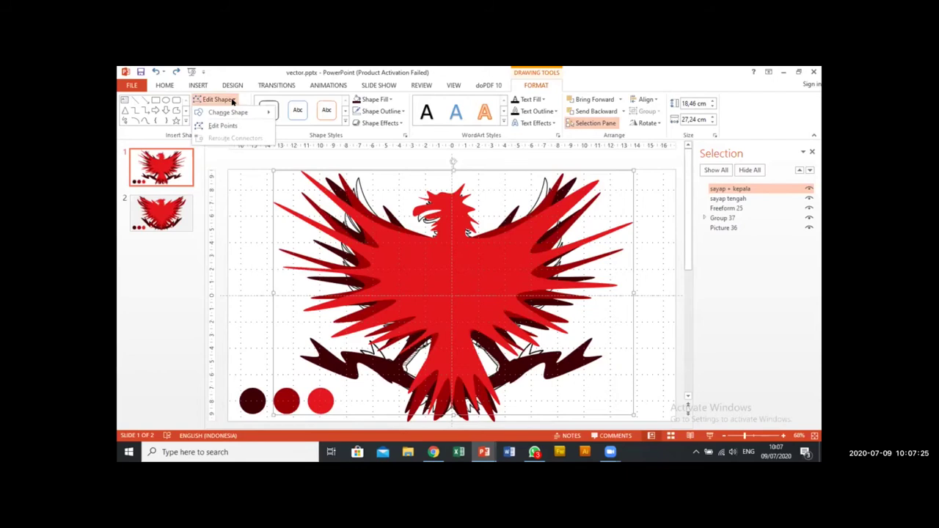
click(223, 126)
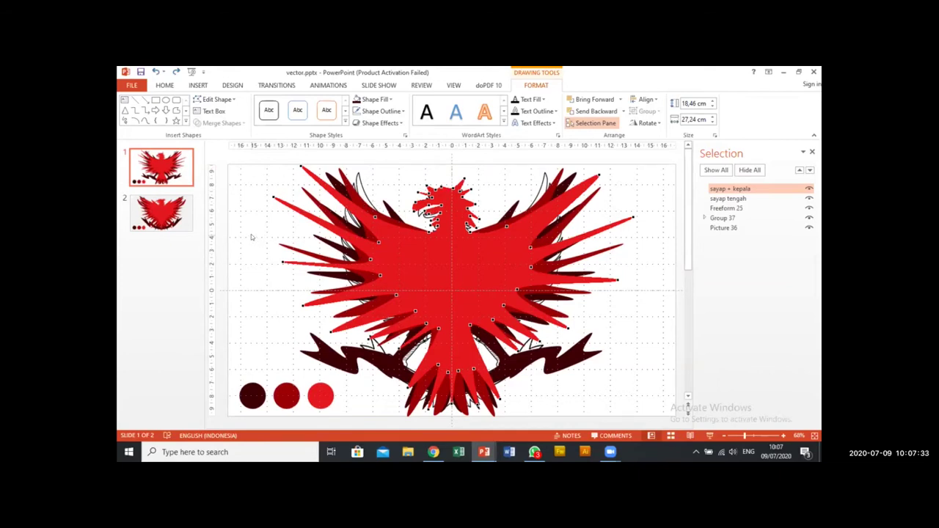
click(640, 244)
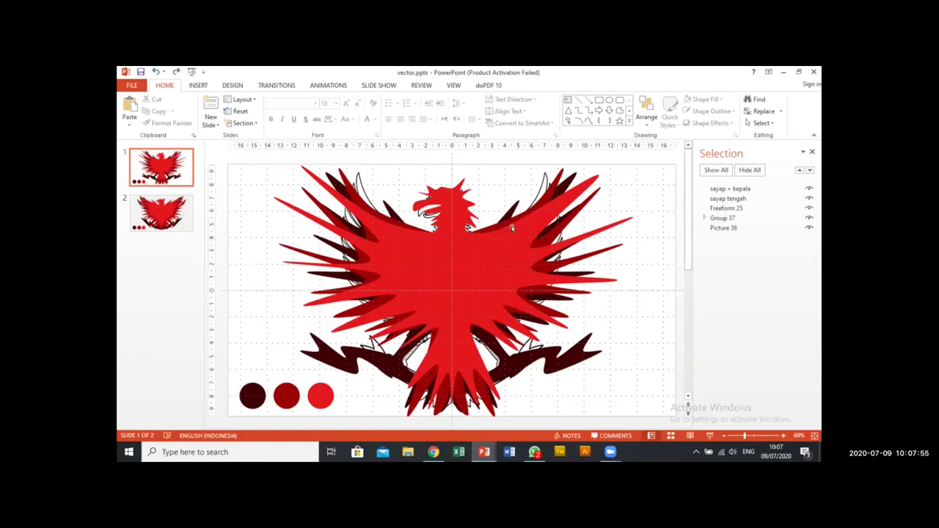
Step: Hide Picture 36, the reference outline, so only the red eagle silhouette shows
click(502, 193)
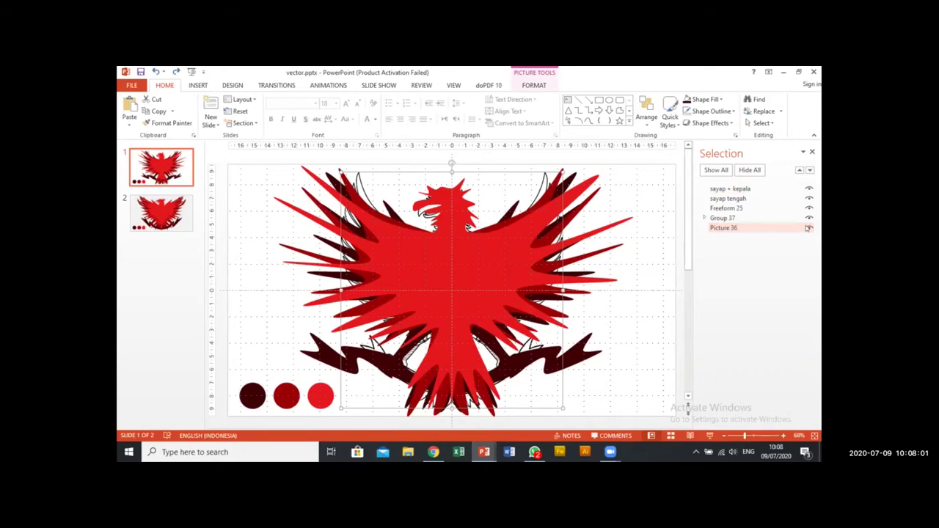
click(808, 229)
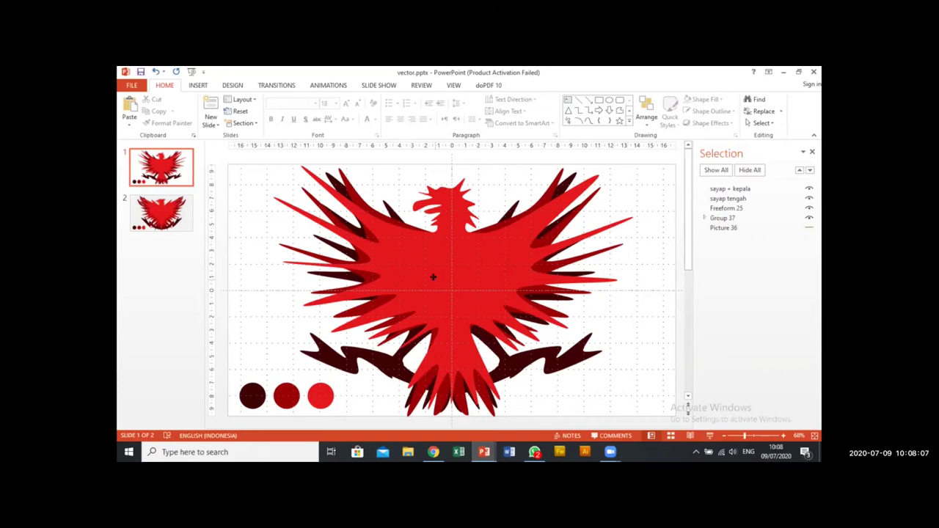
click(430, 274)
click(641, 268)
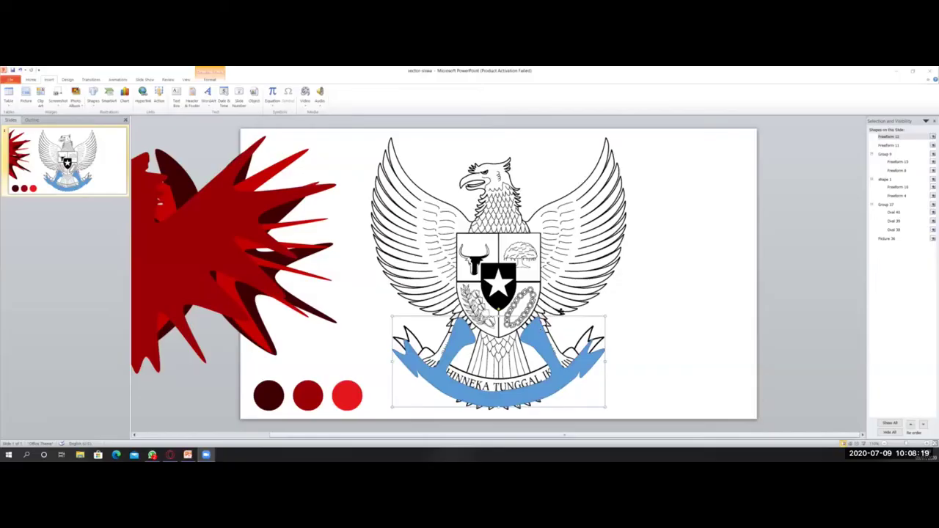
Step: Undo the last change and drag the blue motto banner aside in vector-siswa.pptx
key(ctrl+z)
drag(626, 299, 545, 340)
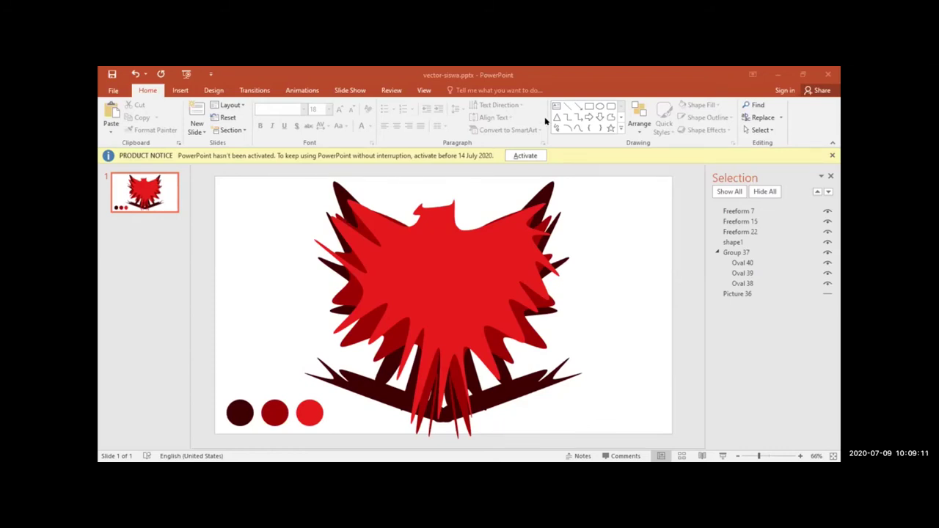
Step: Bring the next student's PowerPoint window with the blue-circle palette into focus
click(828, 296)
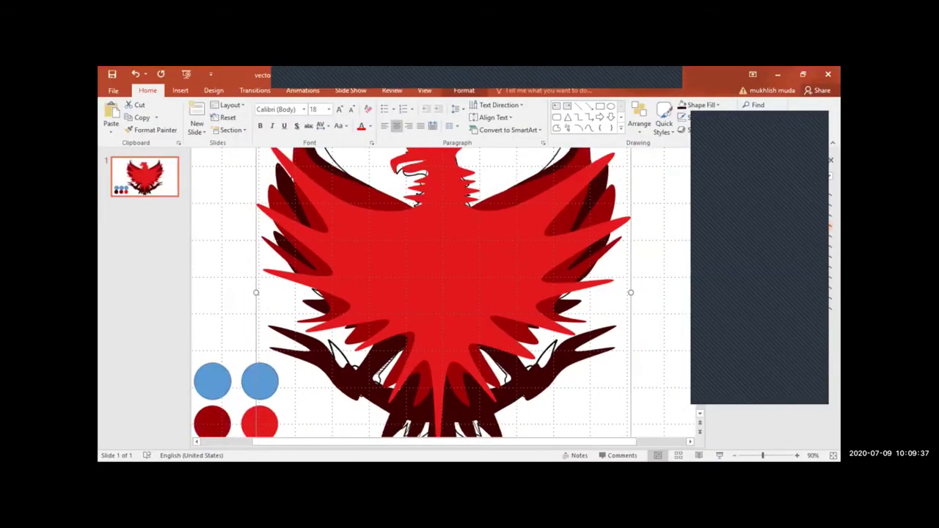
Step: Deselect, then reselect the student's red eagle silhouette over the line-drawn Garuda
click(711, 443)
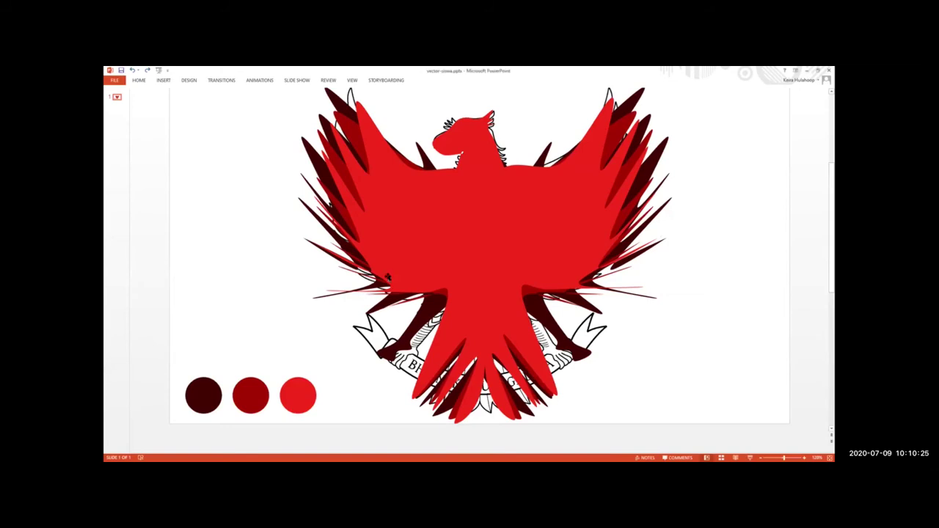
click(389, 273)
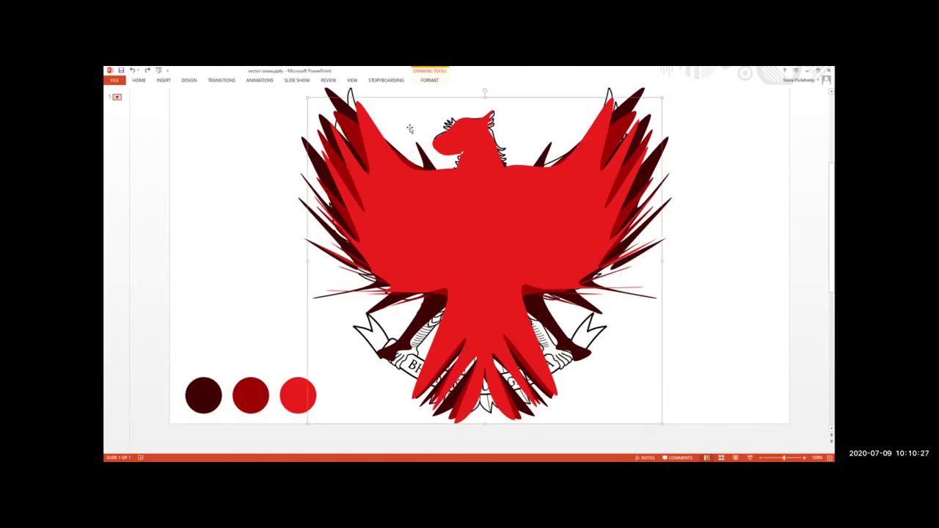
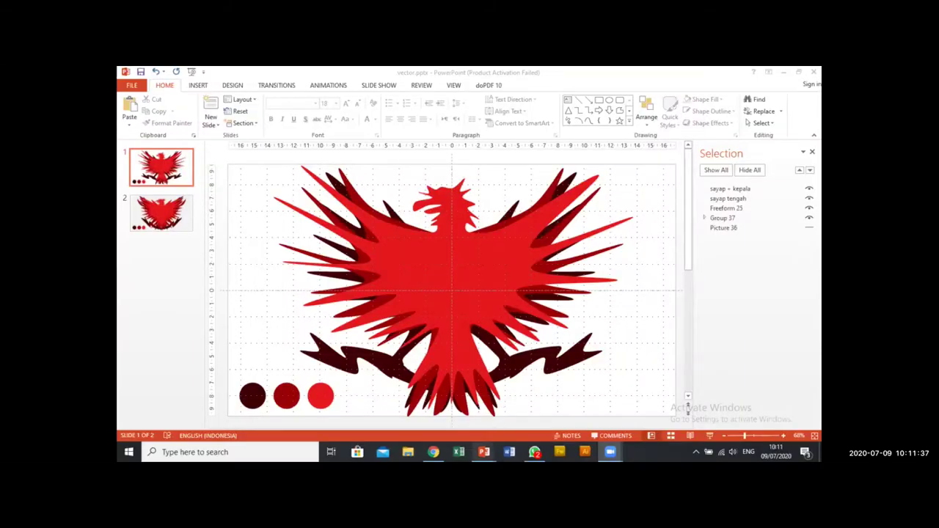
Step: Bring up sakola-camp-vector and view slide 2, the M Ali portrait, then slide 3, the eagle
mouse_move(483, 452)
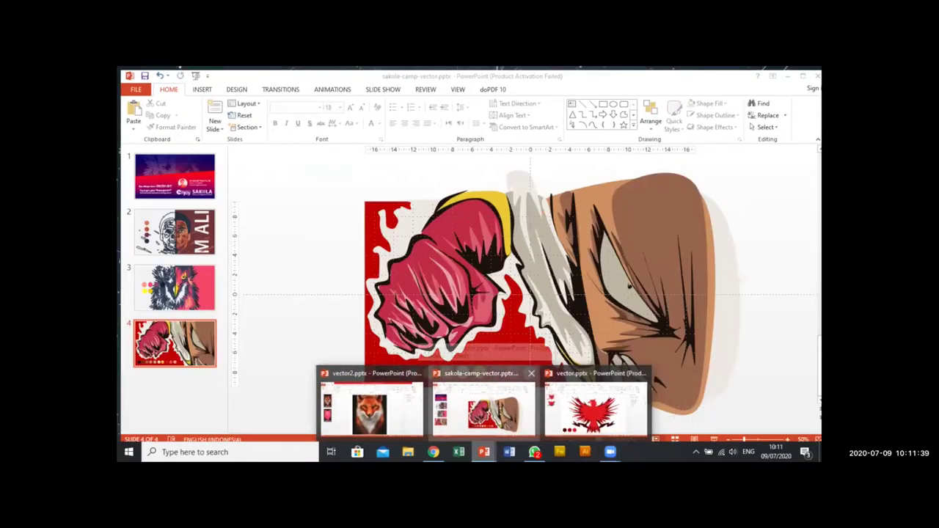
click(505, 413)
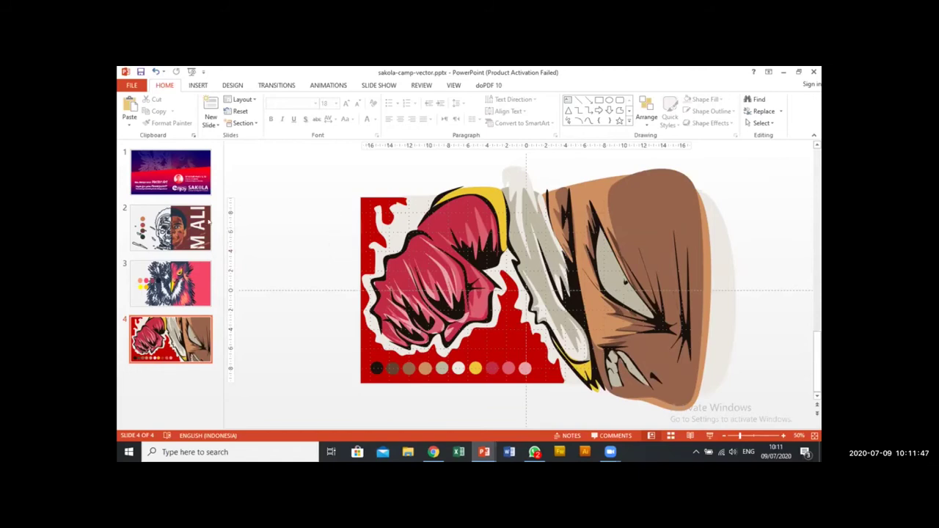
click(199, 227)
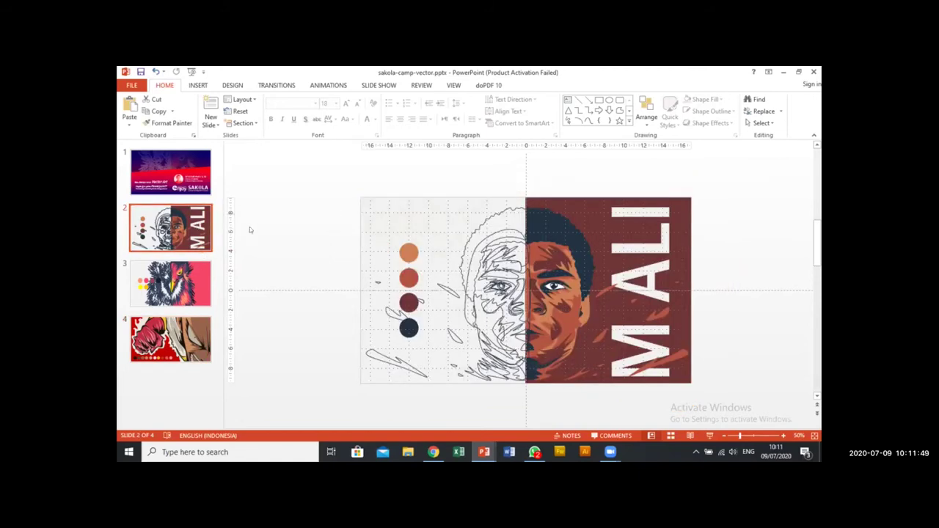
click(188, 270)
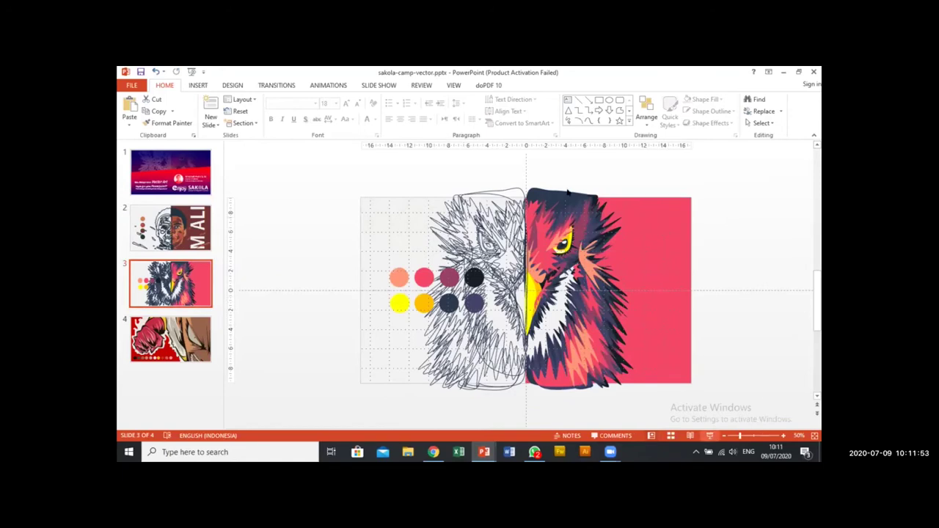
Step: Present the eagle slide, then the fist-and-face slide 4, full screen, exiting each slide show
key(shift+F5)
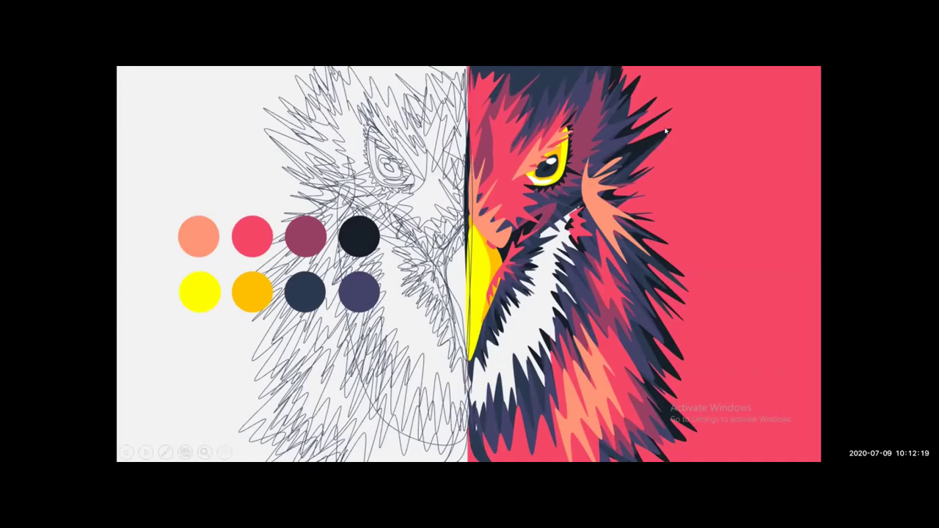
key(Escape)
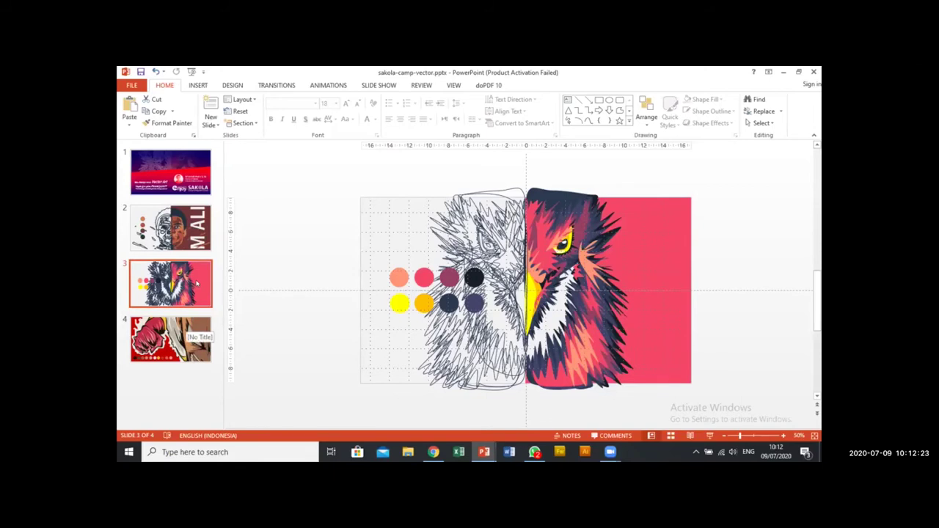
click(162, 323)
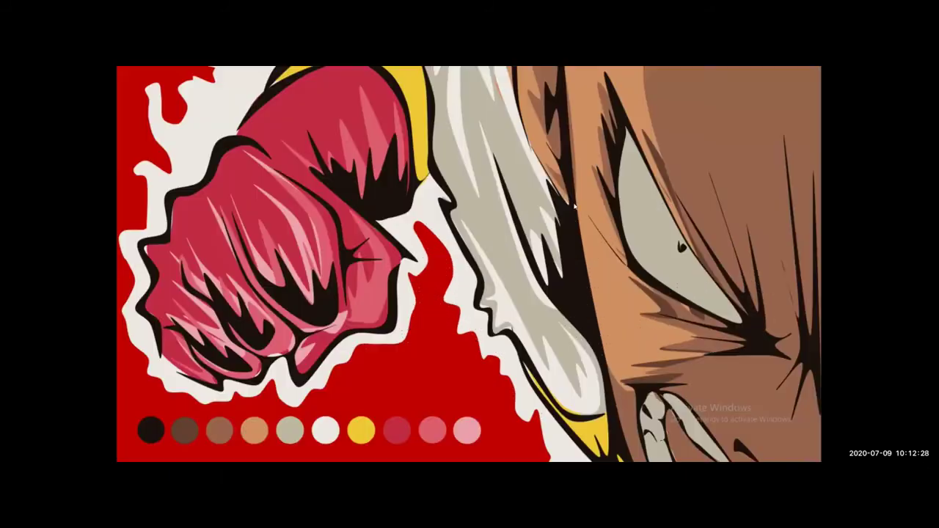
click(710, 435)
key(Escape)
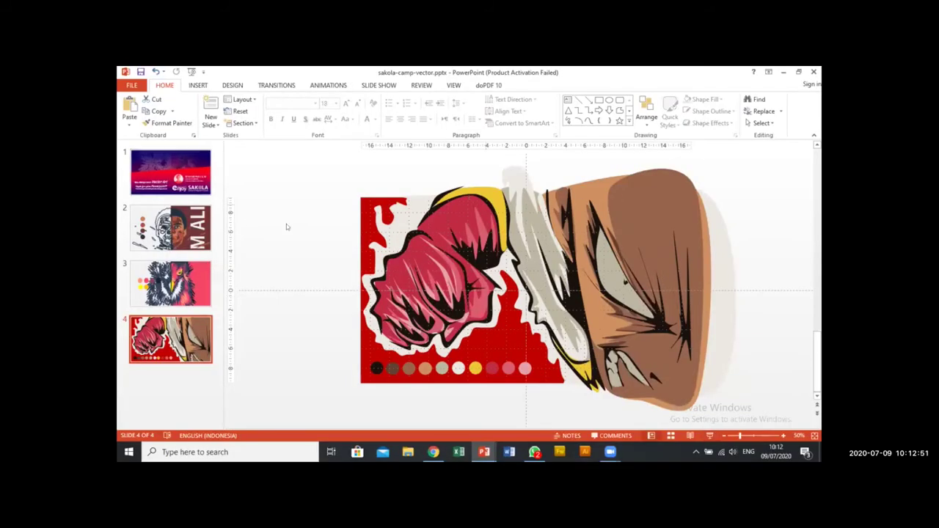
Step: Select the eagle artwork on slide 3 and show the Selection Pane from the FORMAT tab
click(455, 240)
click(186, 276)
click(568, 223)
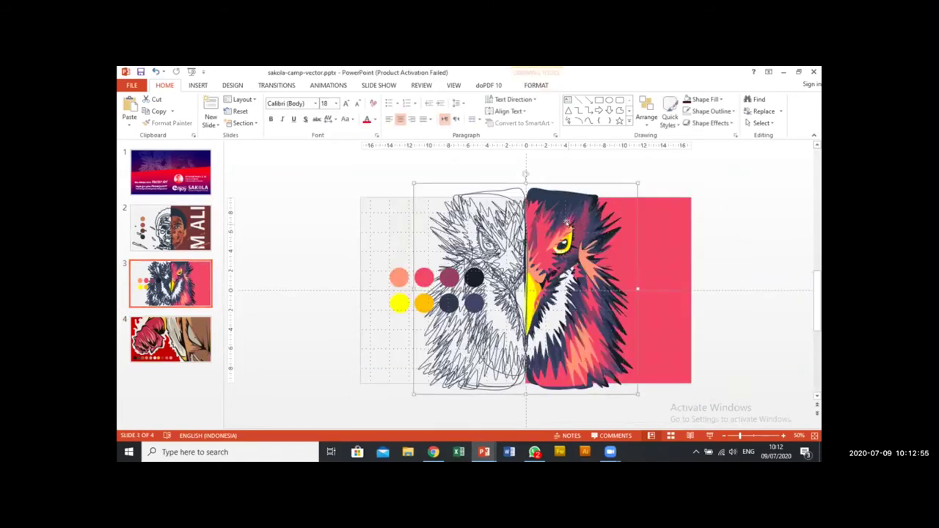
click(542, 86)
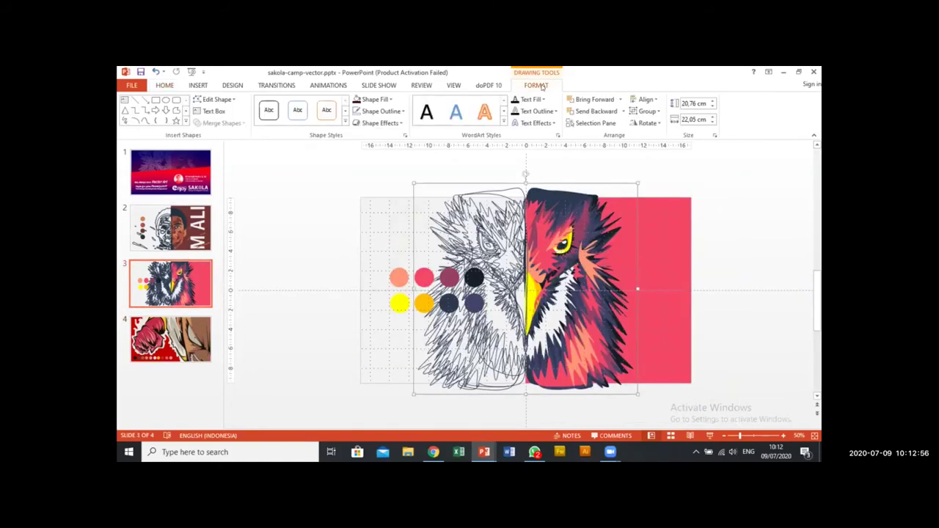
click(596, 122)
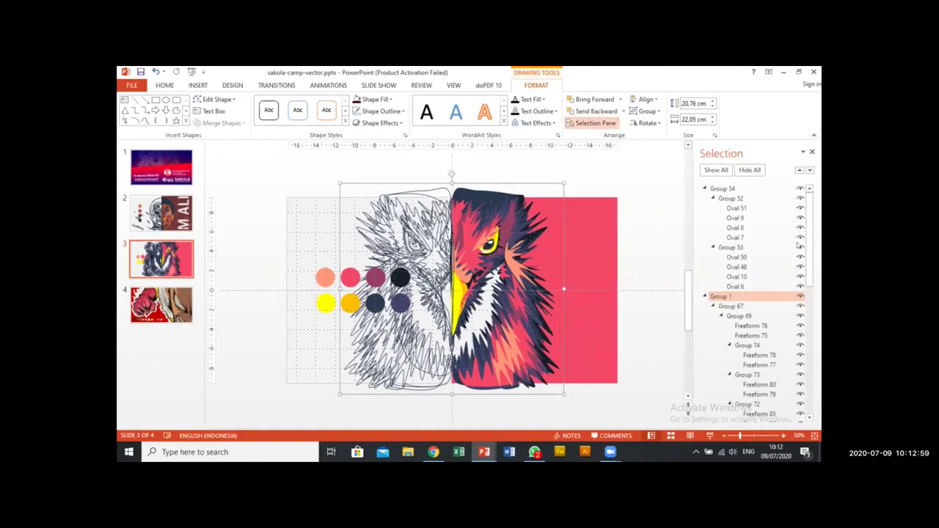
Step: Browse the object list, collapsing and expanding Group 54, Group 1 and Group 67
drag(811, 270, 811, 210)
scroll(813, 304, down, 6)
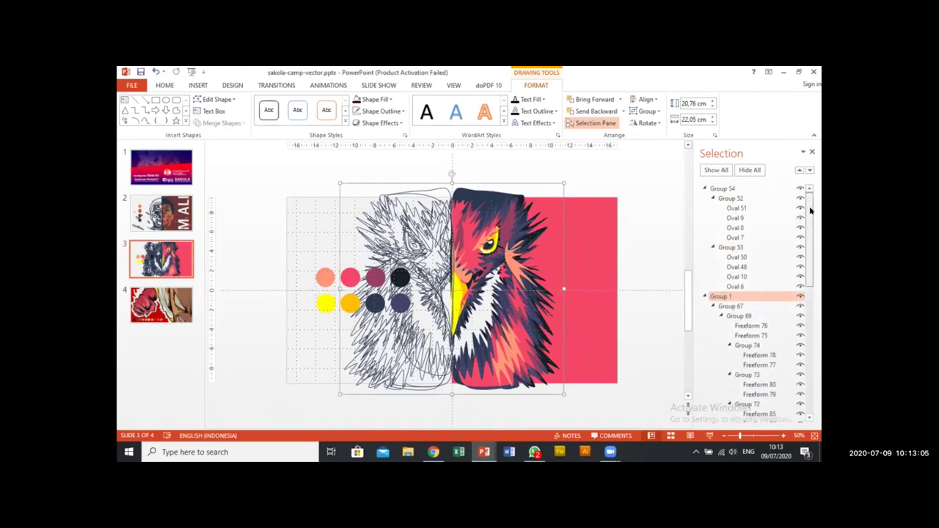
click(702, 188)
click(704, 198)
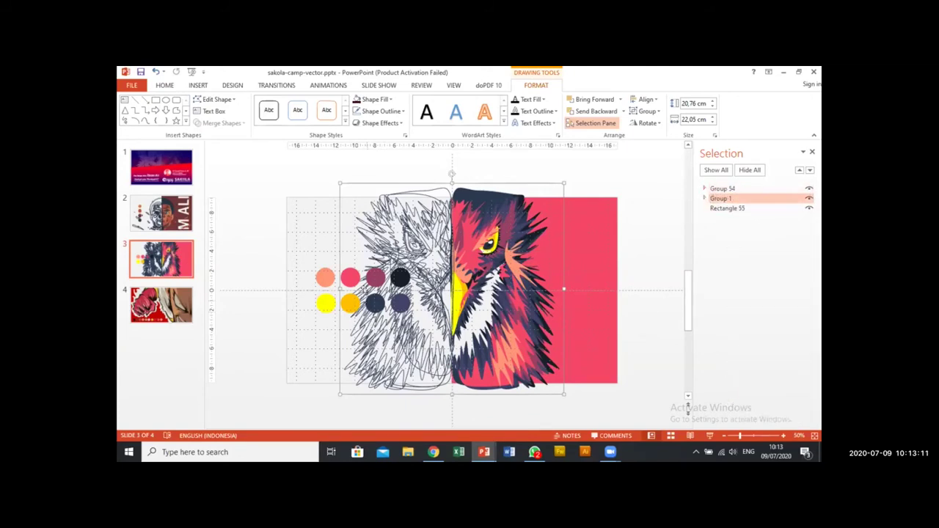
click(375, 276)
click(487, 242)
click(705, 198)
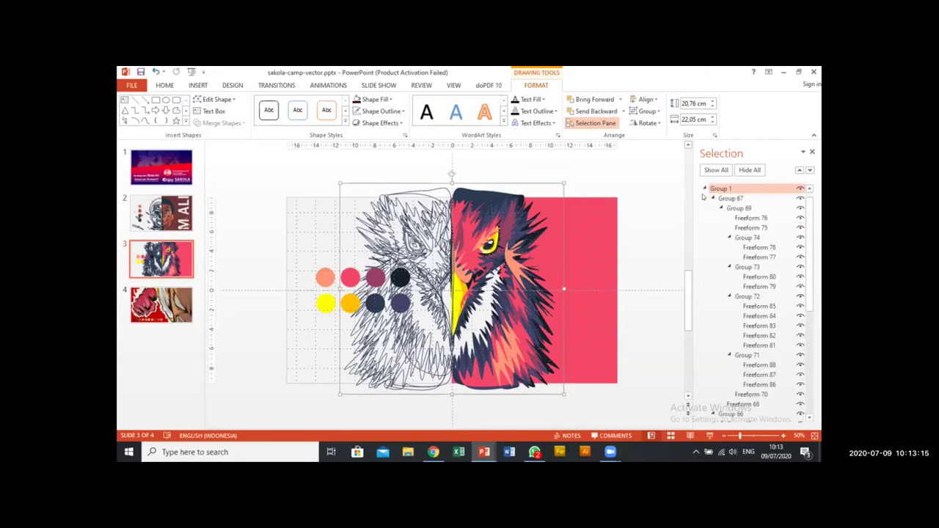
scroll(710, 198, up, 1)
click(712, 208)
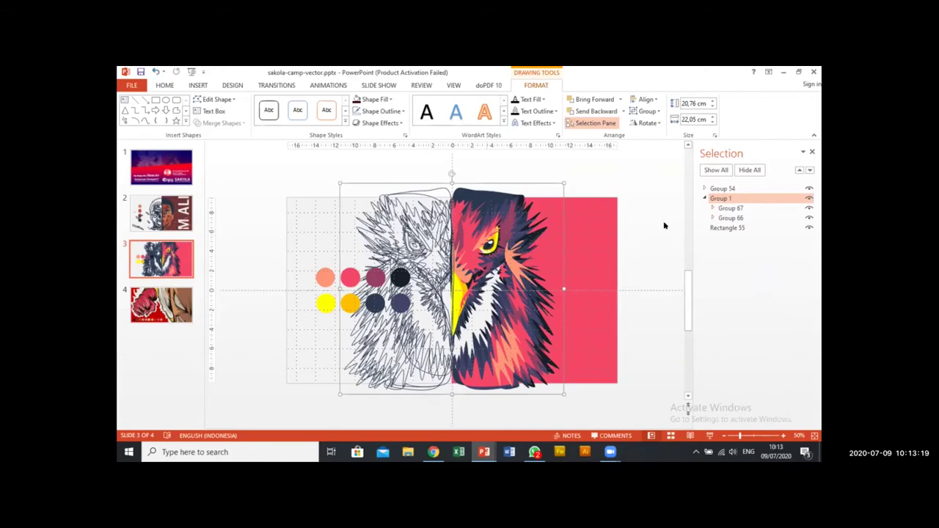
Step: Ungroup the eagle into Group 67 and Group 66, inspect both halves, then restore the grouping
key(ctrl+shift+g)
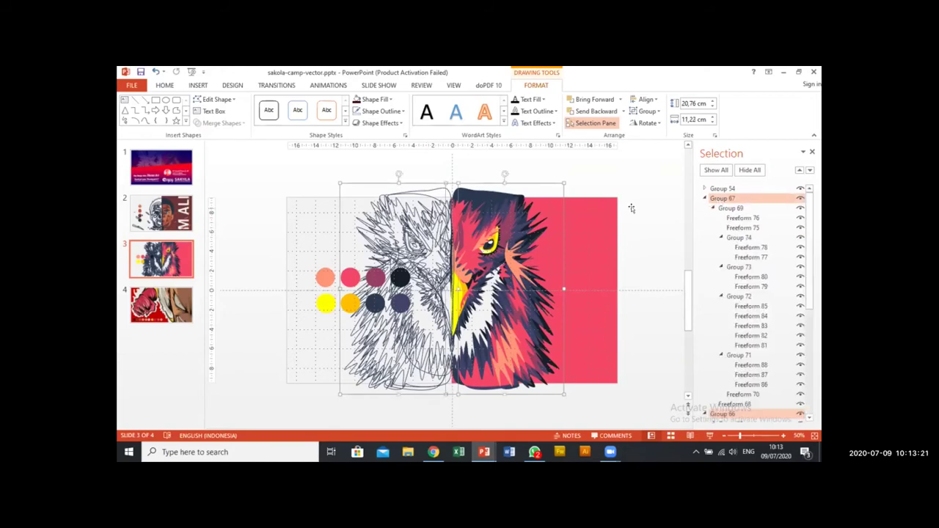
click(705, 199)
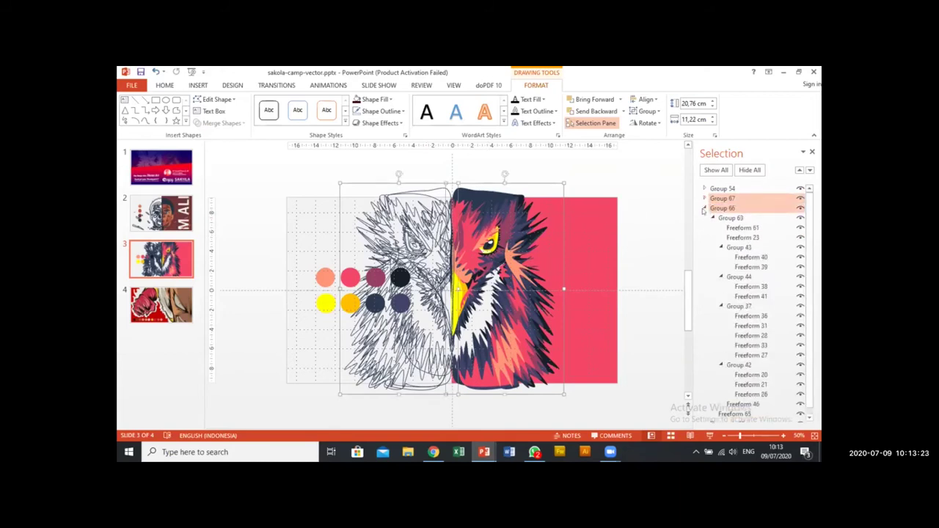
click(705, 208)
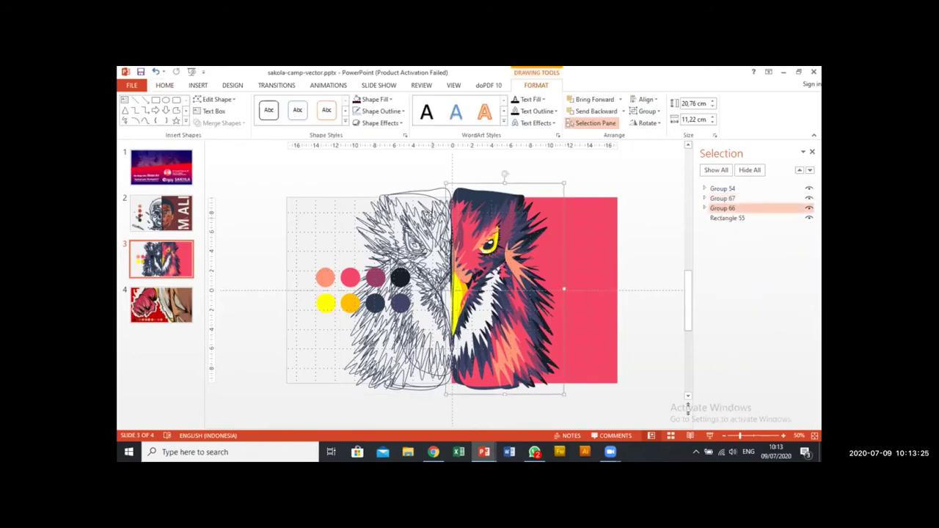
click(433, 217)
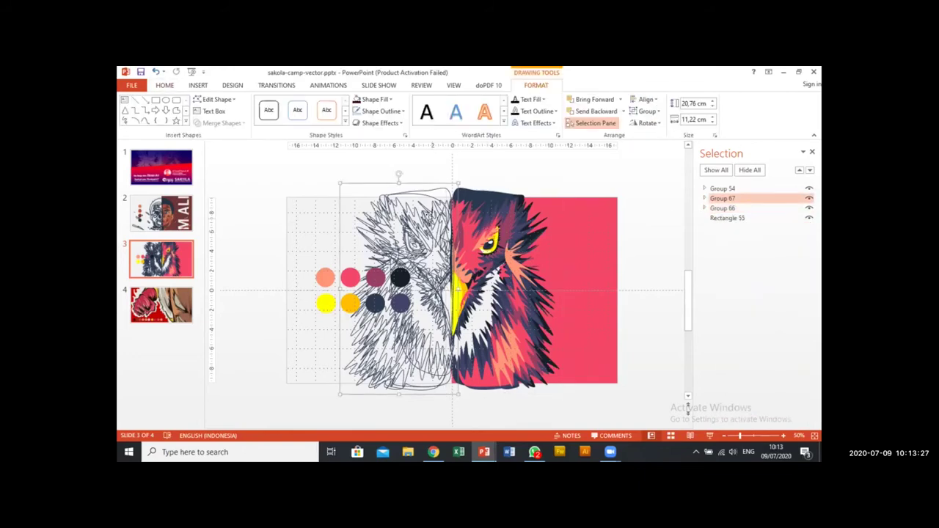
click(737, 209)
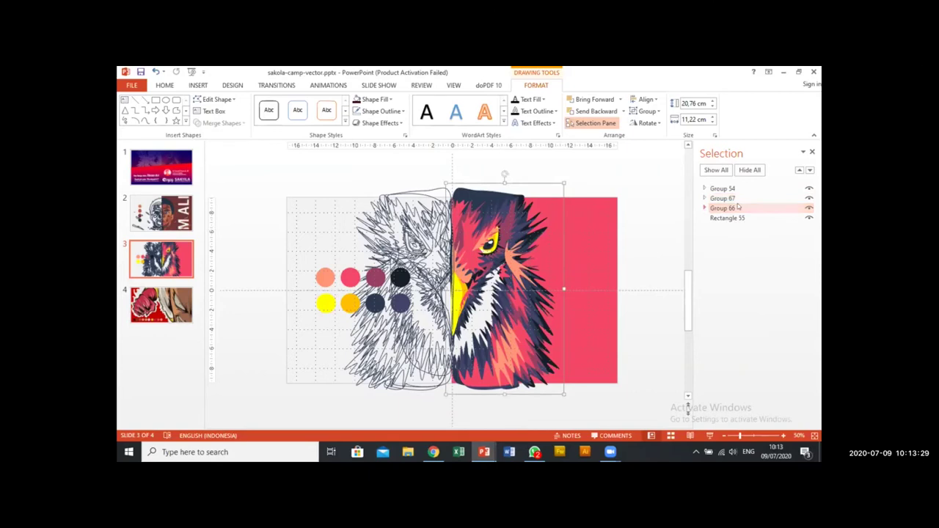
click(510, 349)
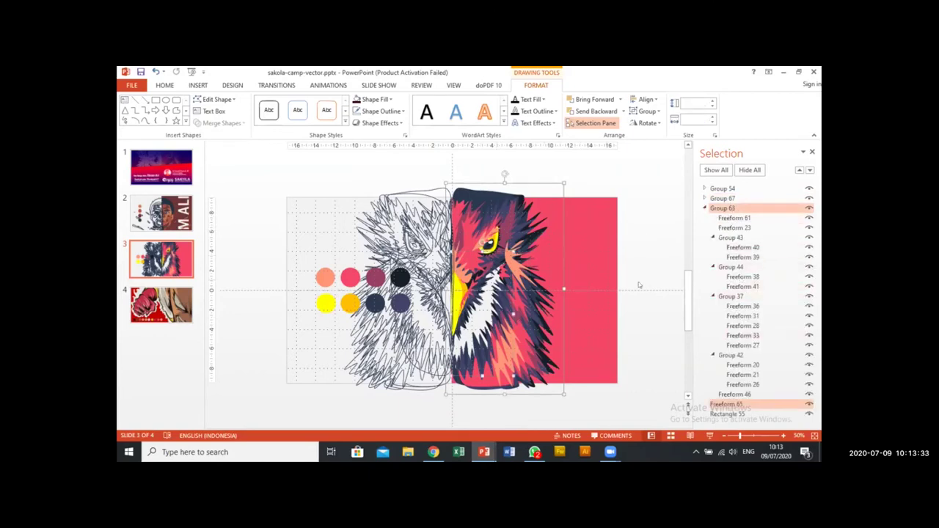
key(Tab)
key(Tab)
key(Tab)
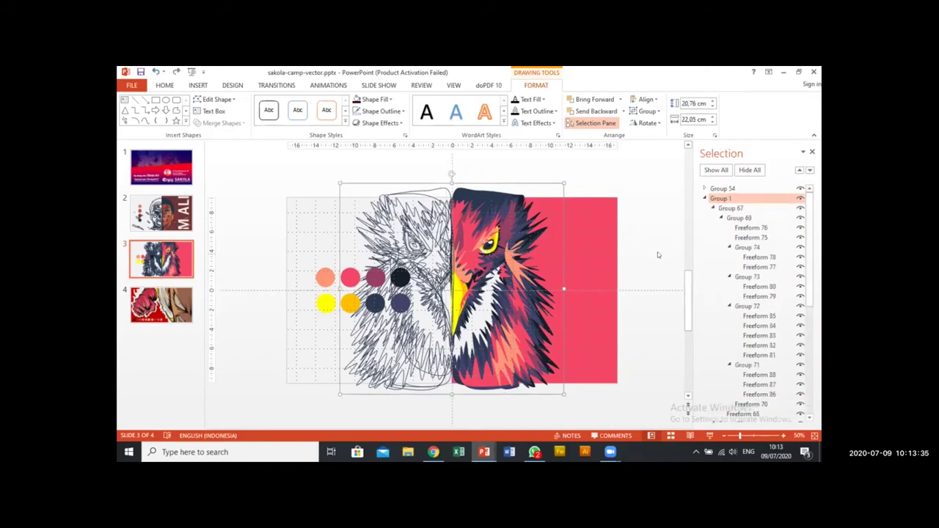
Step: Browse slides 1 to 3, collapse Group 1, and minimize the sakola-camp-vector window
key(Home)
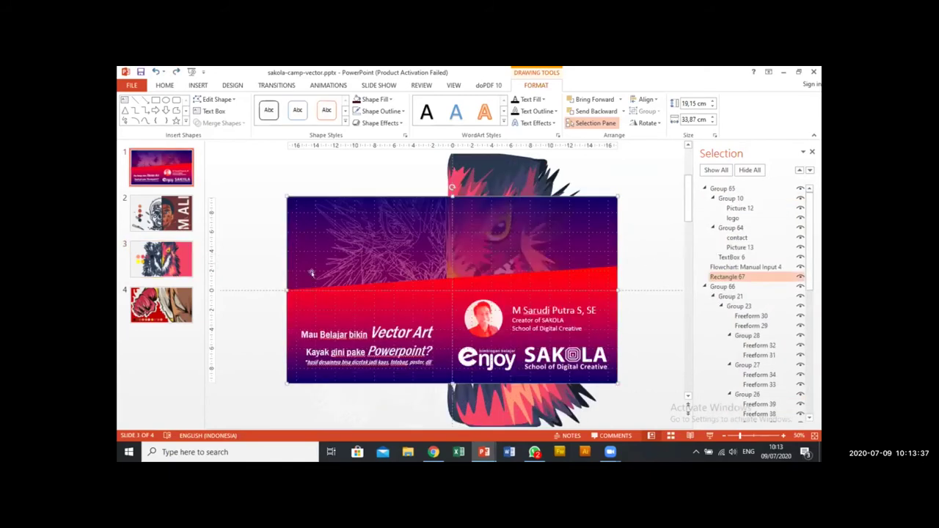
click(185, 211)
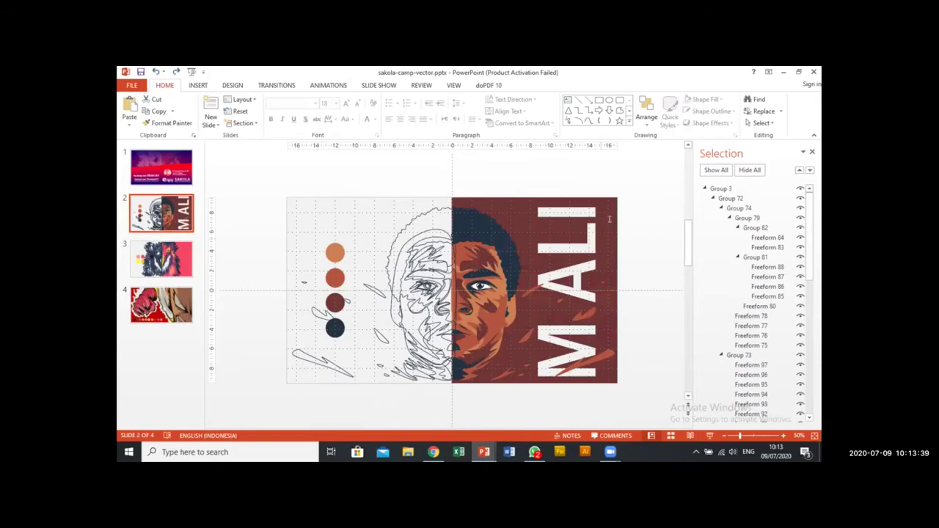
key(Down)
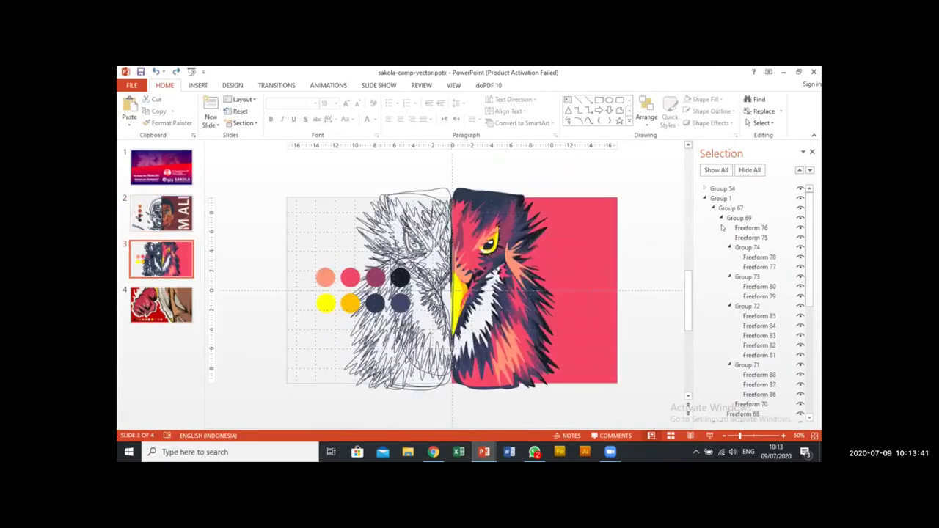
click(706, 199)
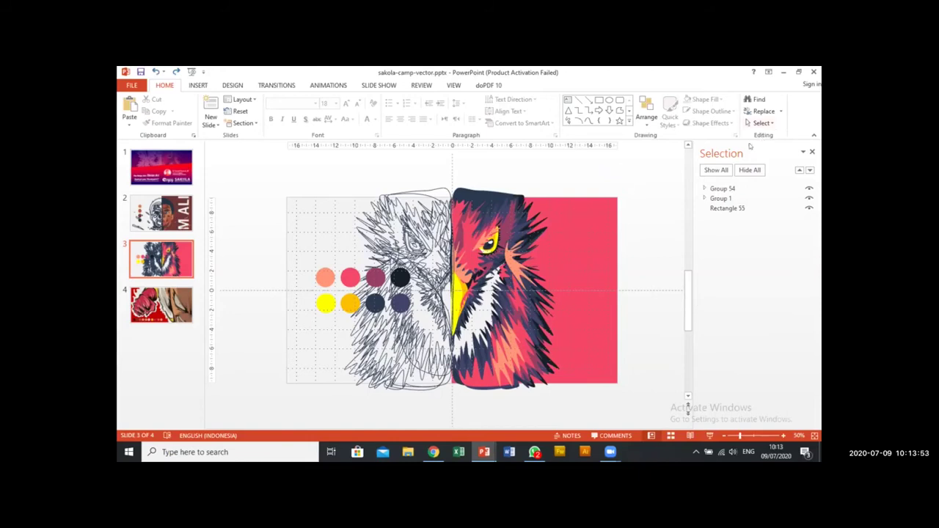
click(783, 72)
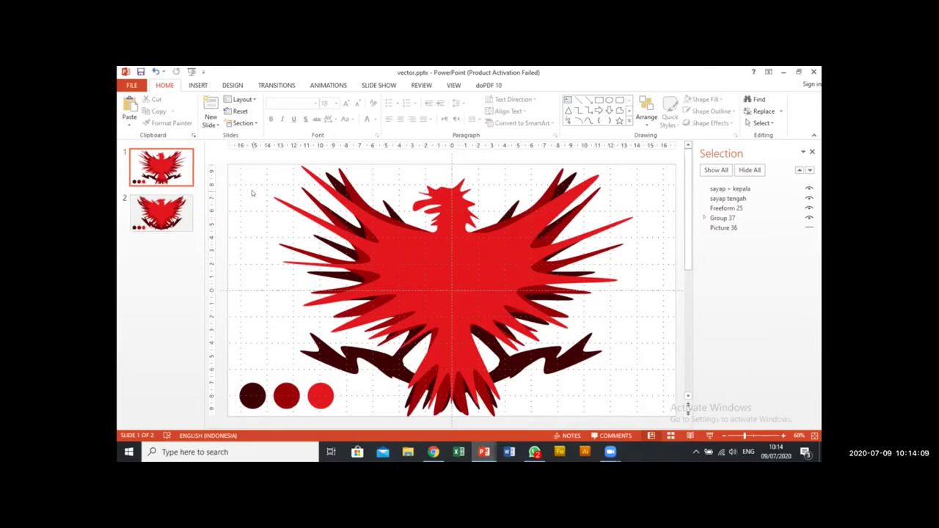
Step: Group sayap + kepala, sayap tengah and Freeform 25 into Group 17, then deselect it
click(484, 260)
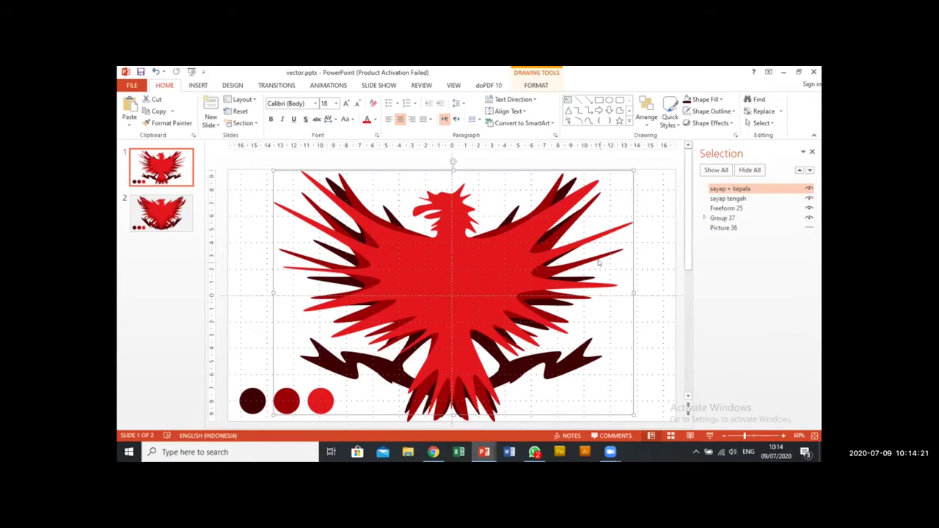
ctrl+click(728, 198)
ctrl+click(725, 208)
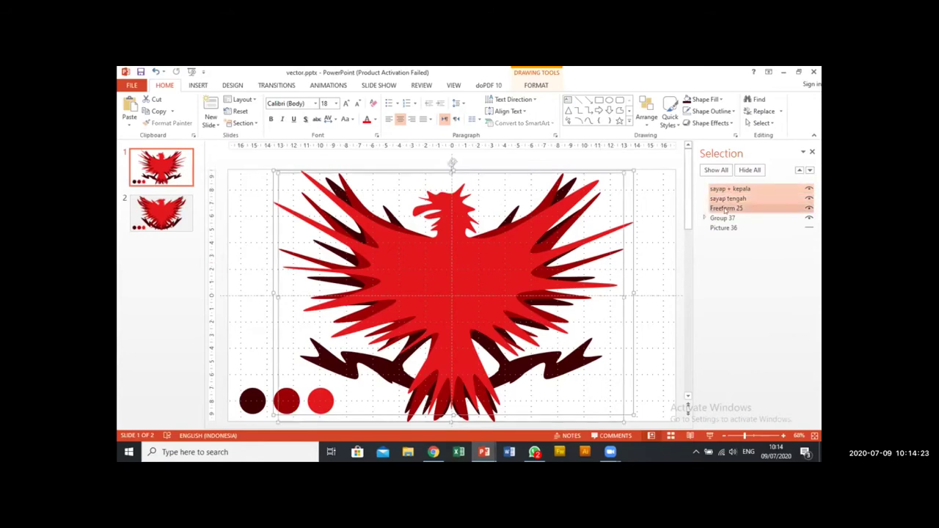
ctrl+click(730, 218)
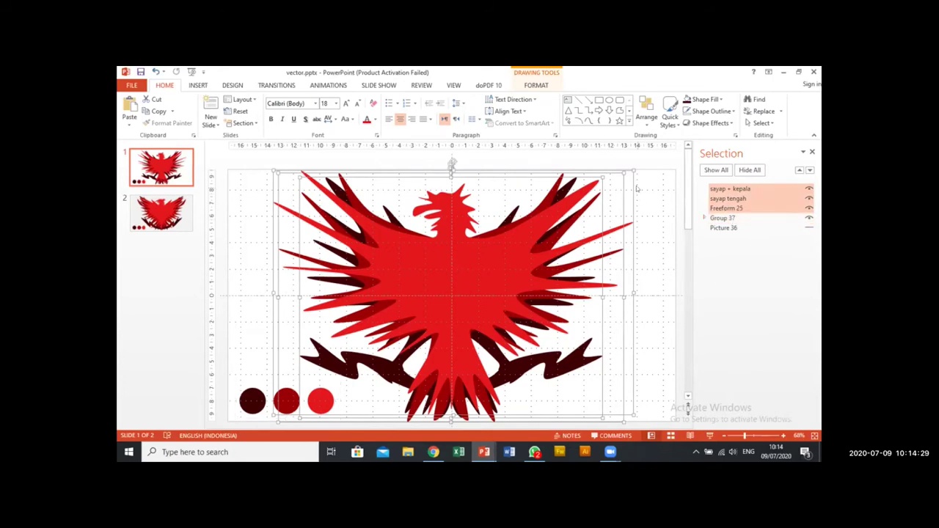
key(ctrl+g)
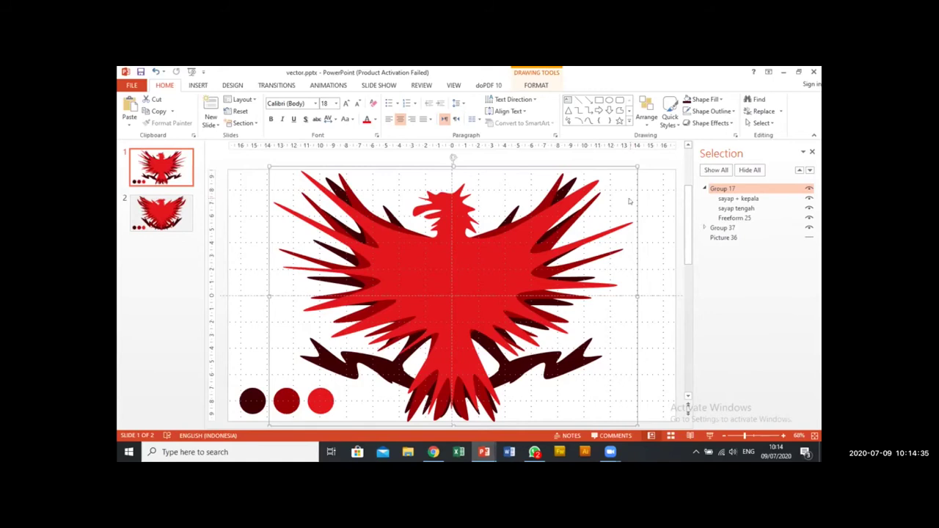
click(704, 188)
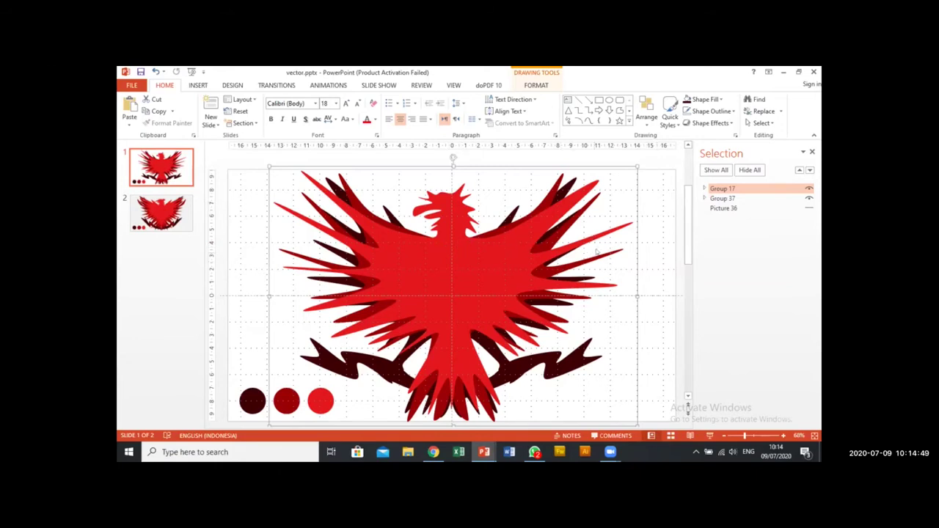
click(659, 227)
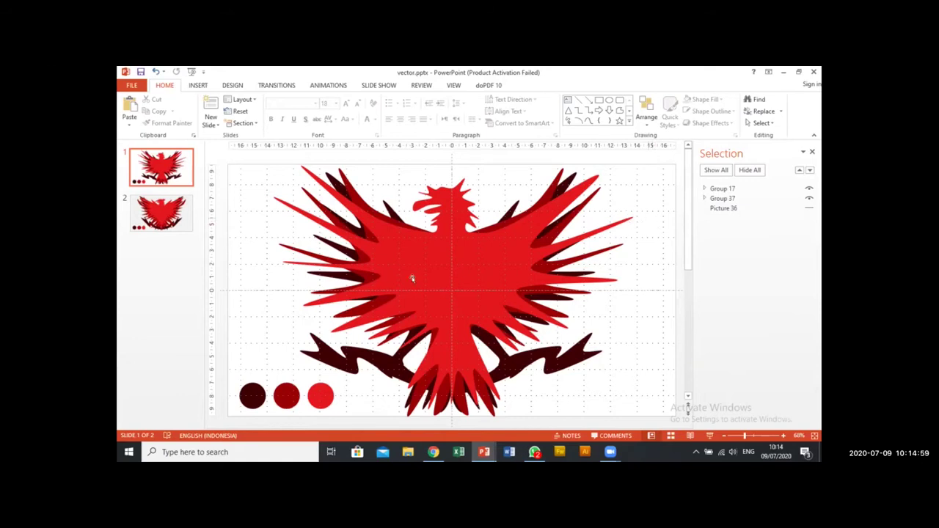
Step: Prepare Save as Picture for the eagle group: Desktop folder, file name garuda, PNG format
right_click(435, 260)
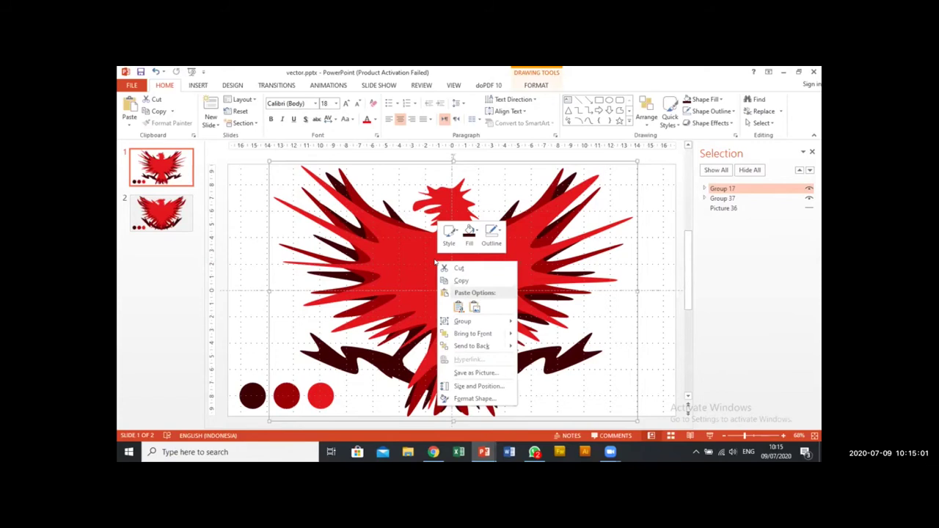
click(501, 376)
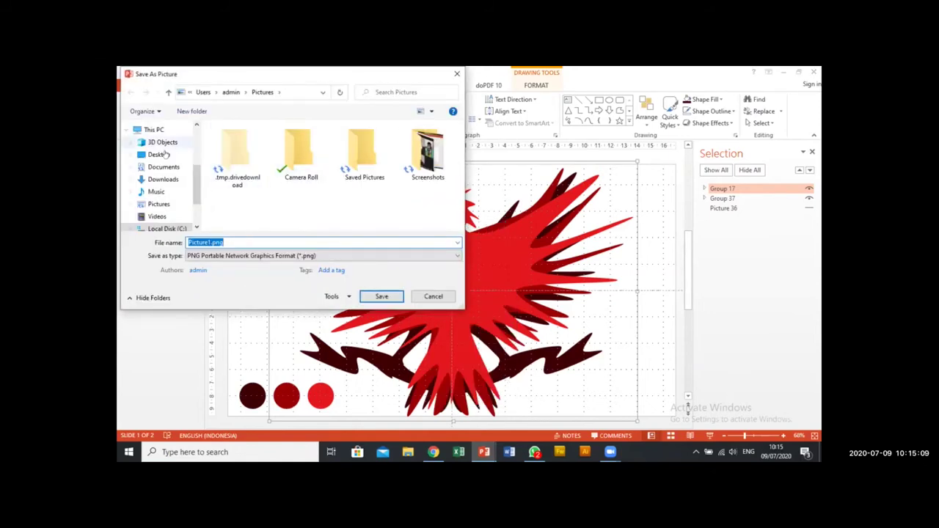
click(159, 155)
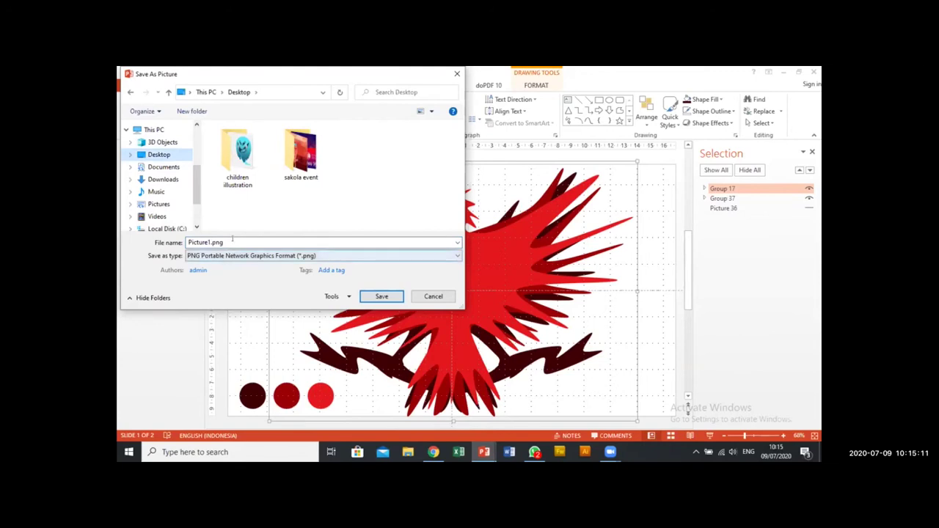
text(garuda)
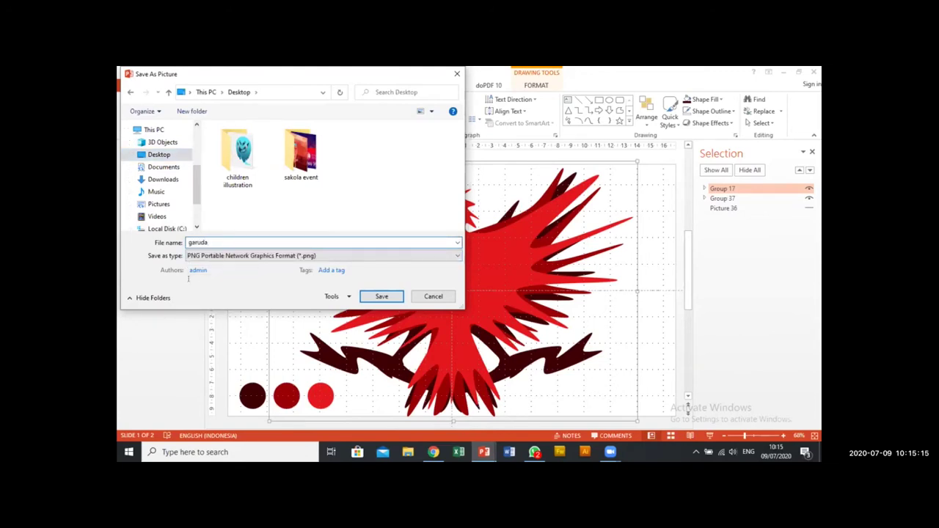
click(301, 260)
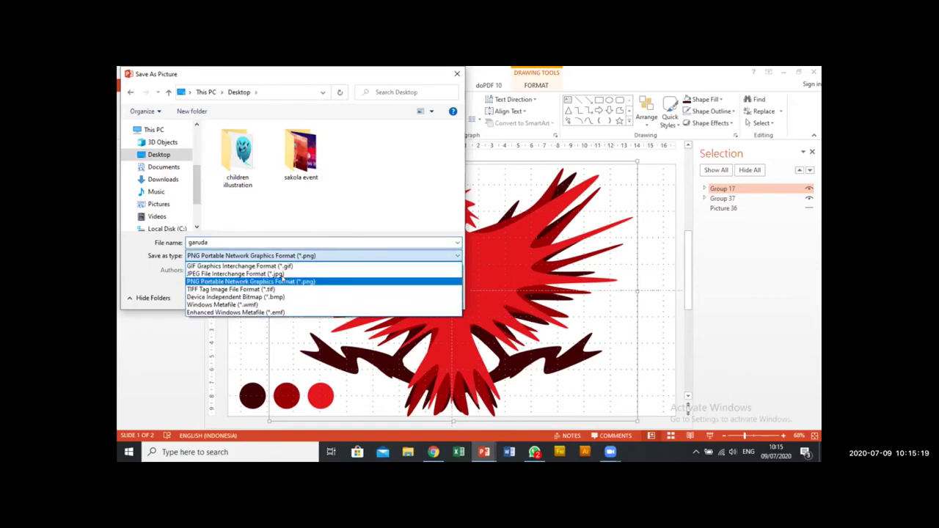
click(282, 281)
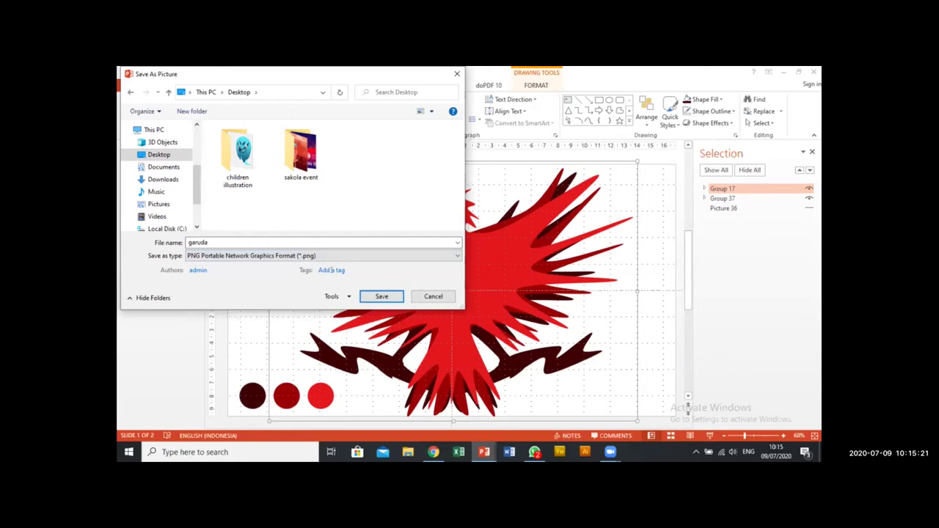
Step: Save garuda.png, refresh the desktop to show it, move its icon centre, and restore Chrome
click(382, 296)
click(783, 72)
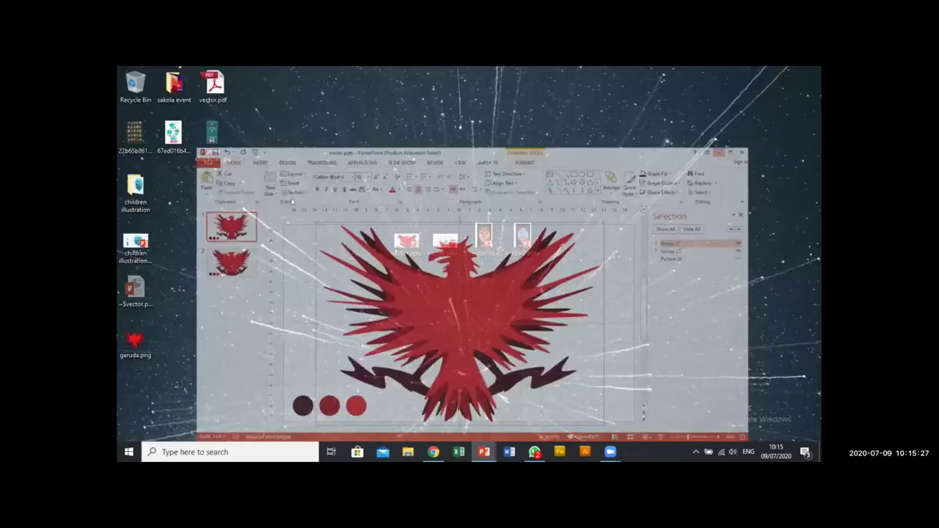
right_click(291, 201)
click(309, 230)
drag(135, 339, 607, 248)
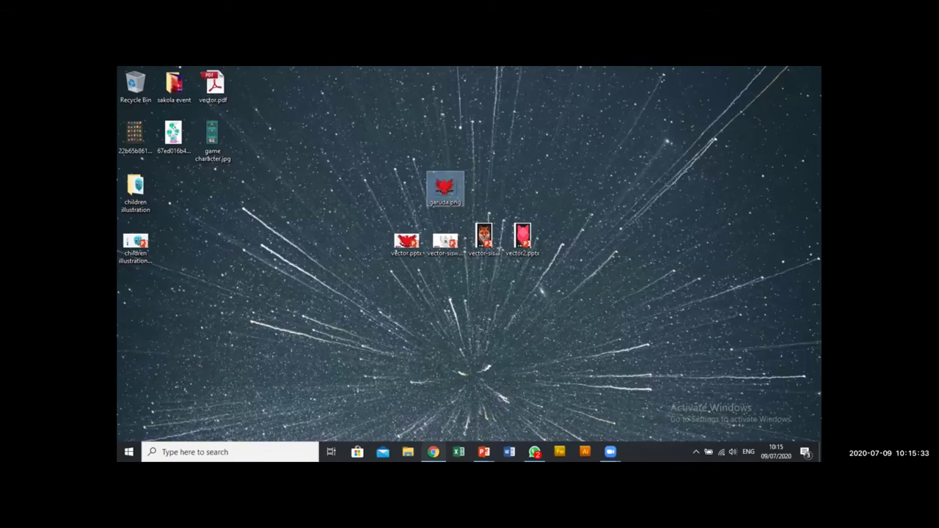
click(433, 452)
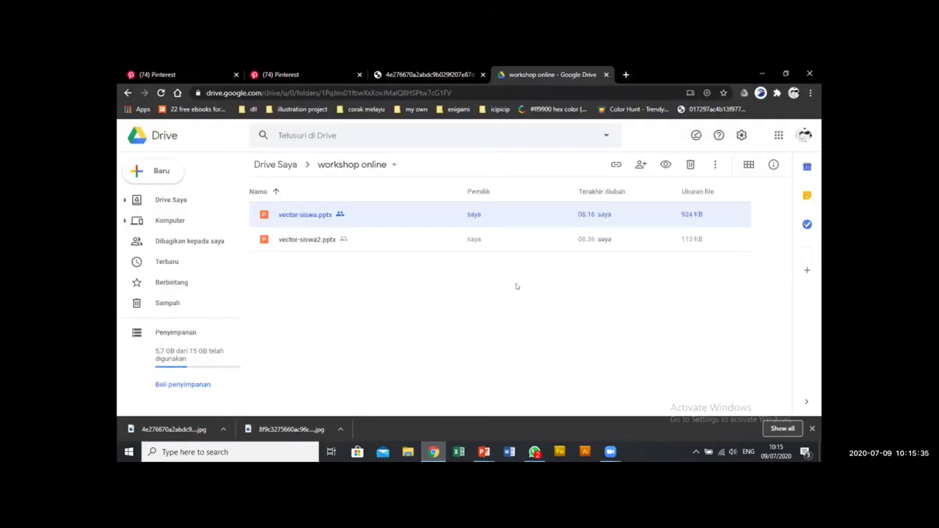
click(625, 74)
click(762, 74)
drag(446, 188, 560, 201)
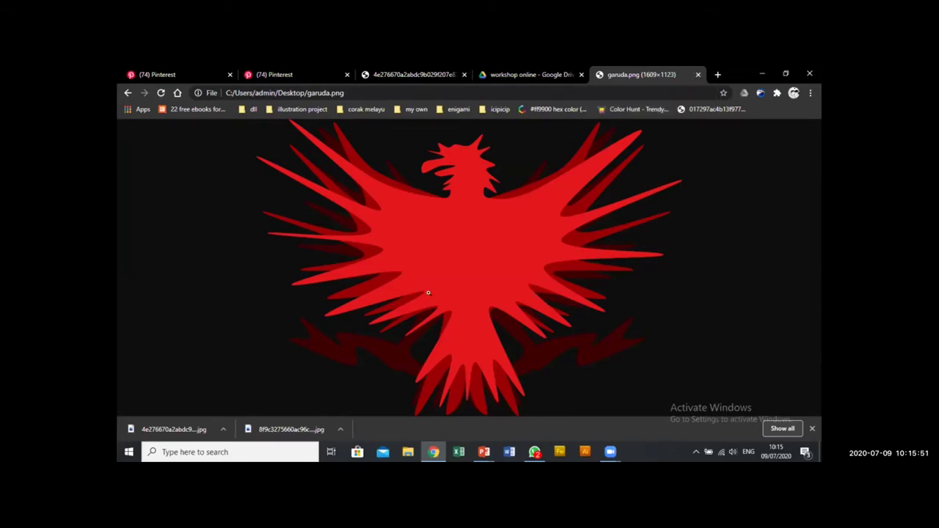
click(697, 75)
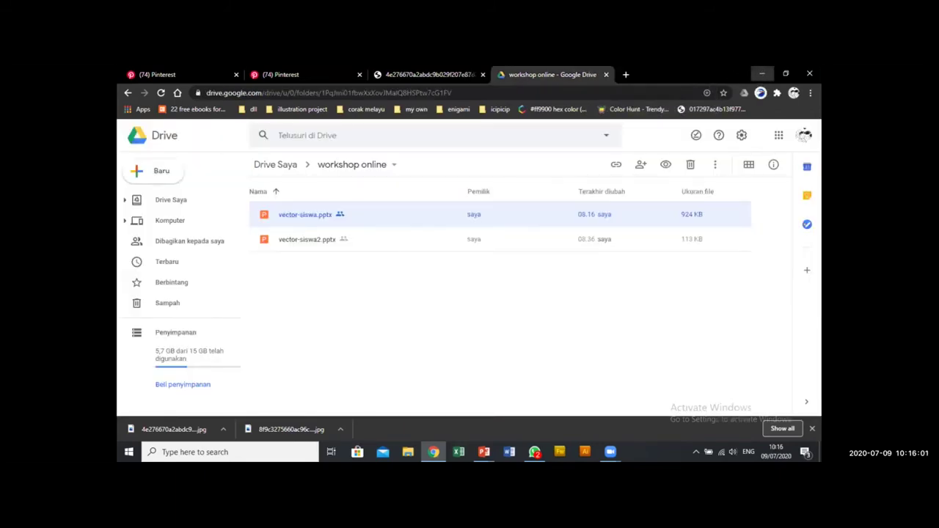
Step: Delete garuda.png from the desktop and return to the vector.pptx window
click(762, 72)
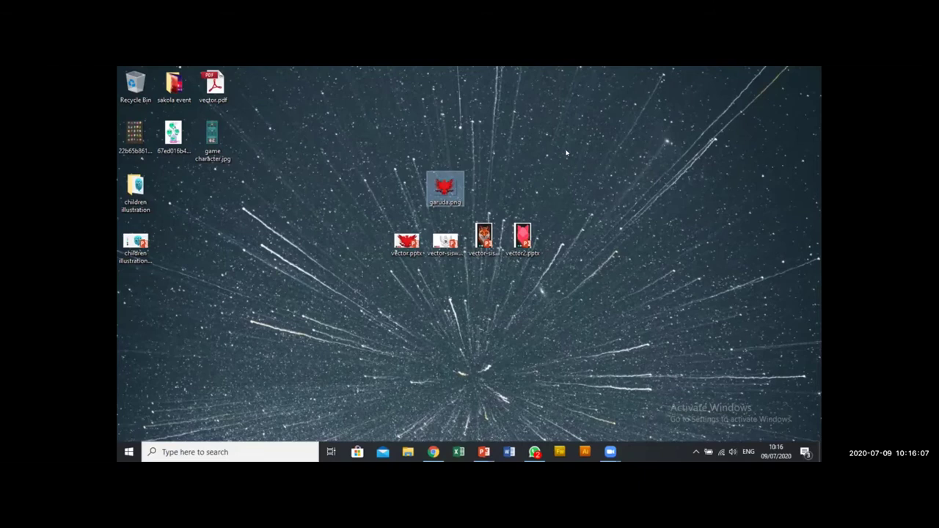
key(Delete)
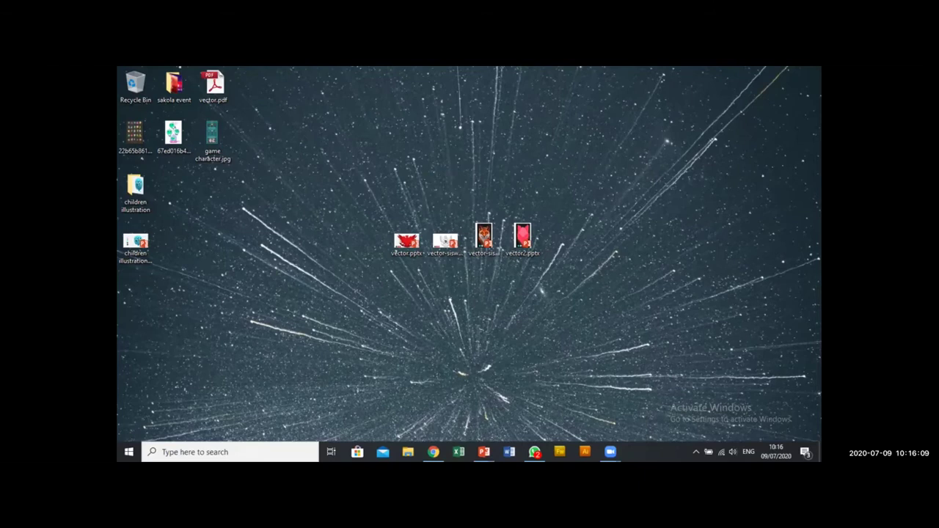
mouse_move(486, 449)
click(587, 400)
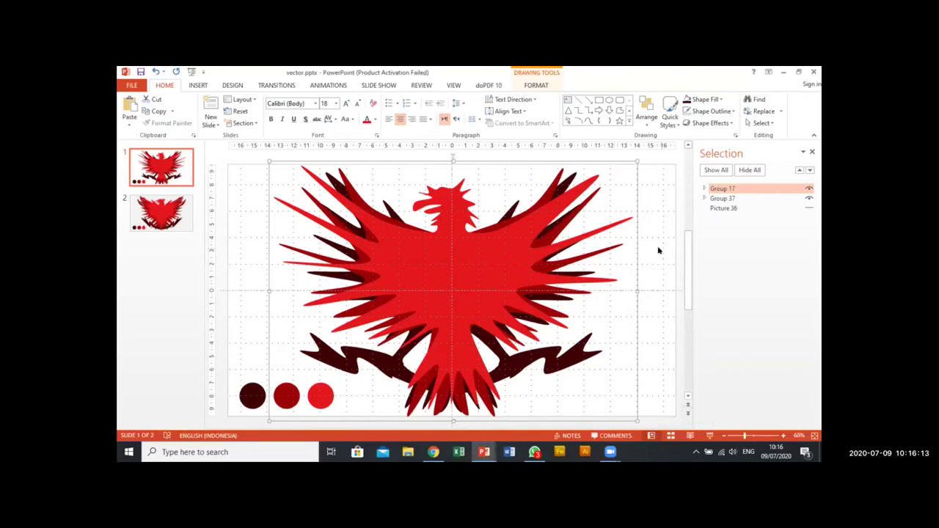
Step: Deselect the eagle group and start a Save As of the presentation into Desktop
click(658, 251)
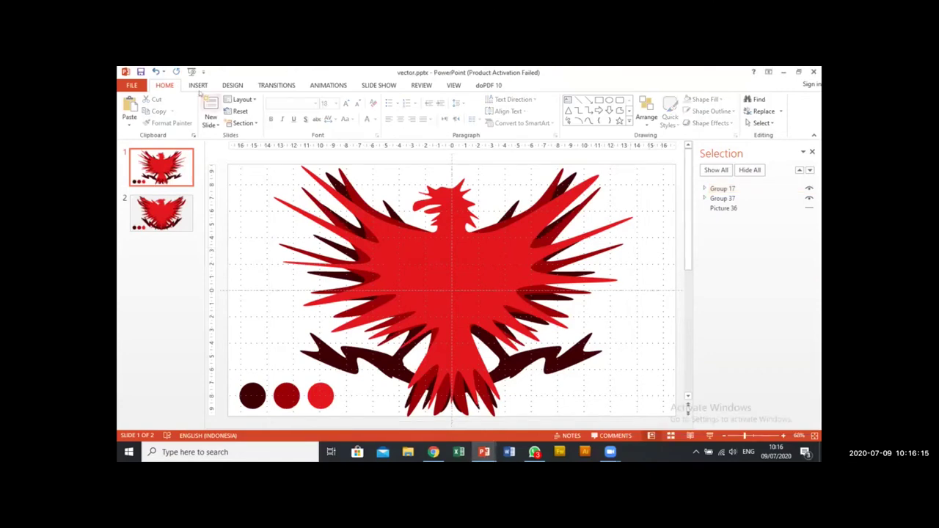
click(131, 87)
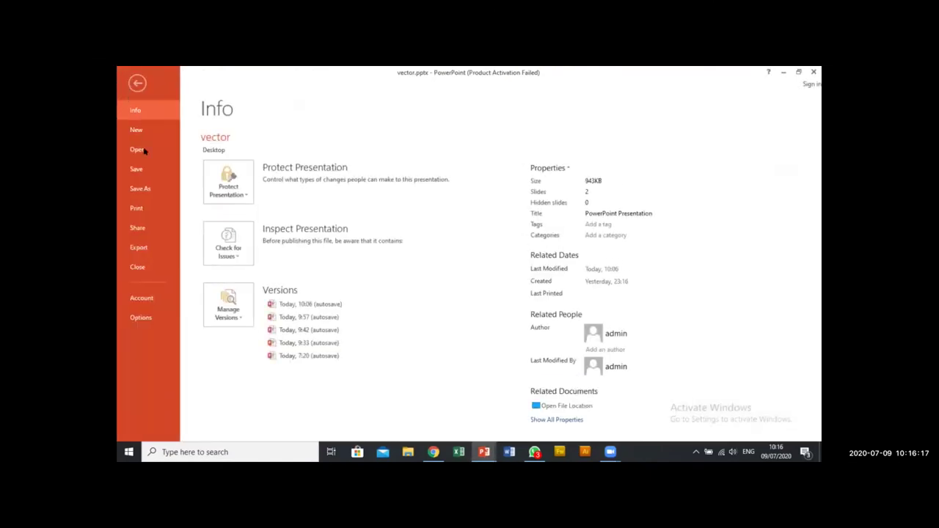
click(154, 192)
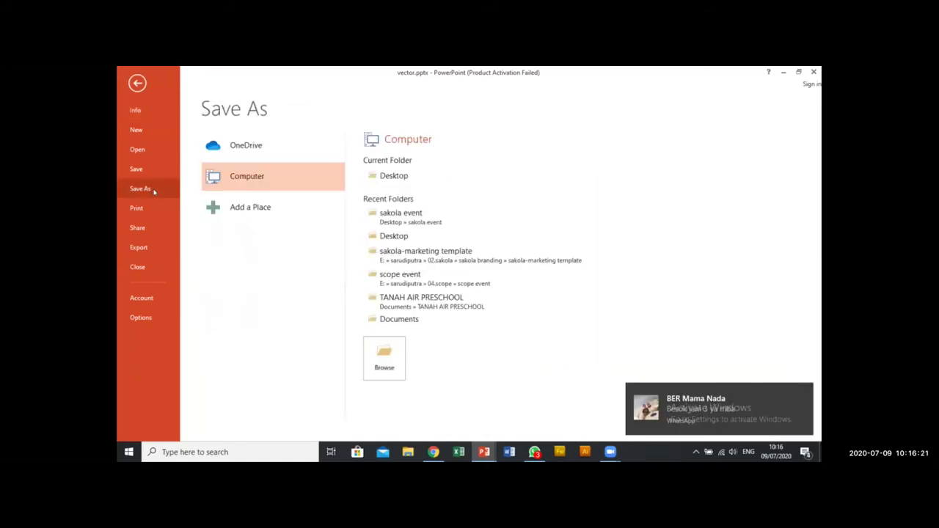
click(376, 177)
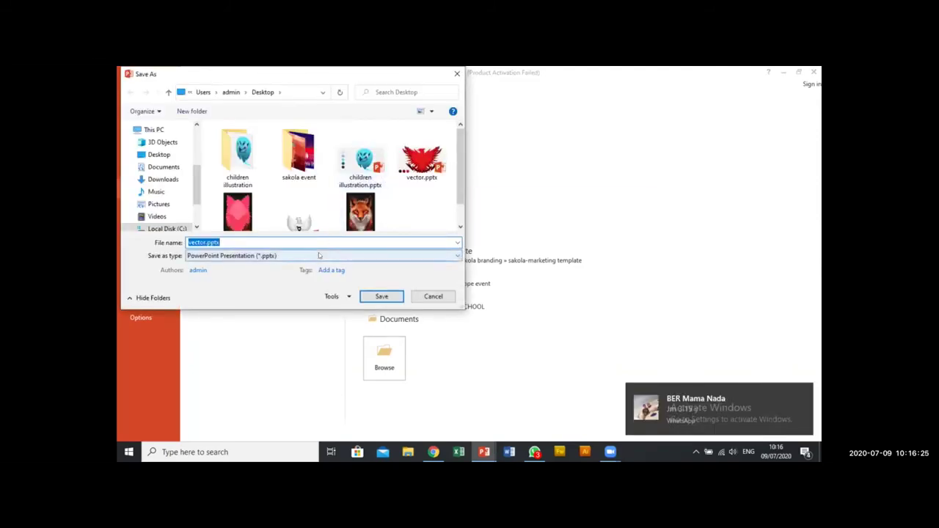
Step: Save only the current slide as a PNG file named garuda
click(318, 256)
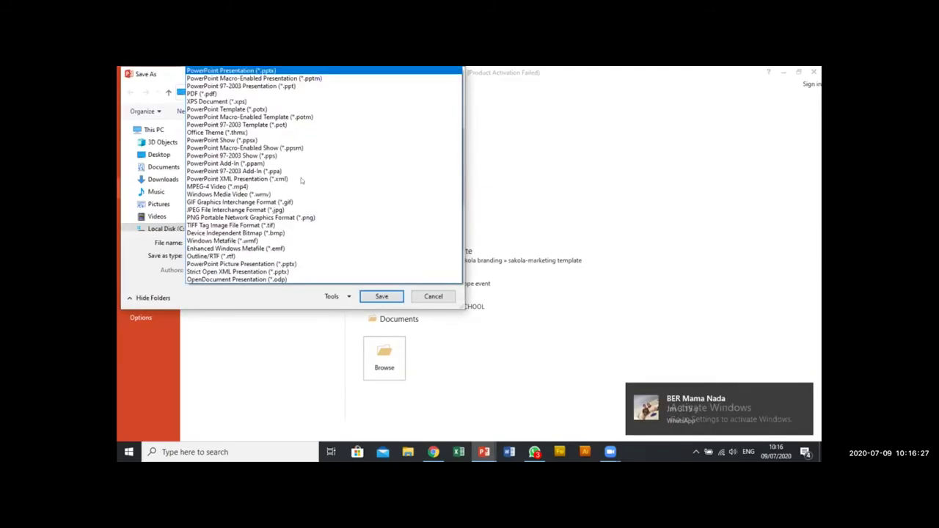
click(284, 290)
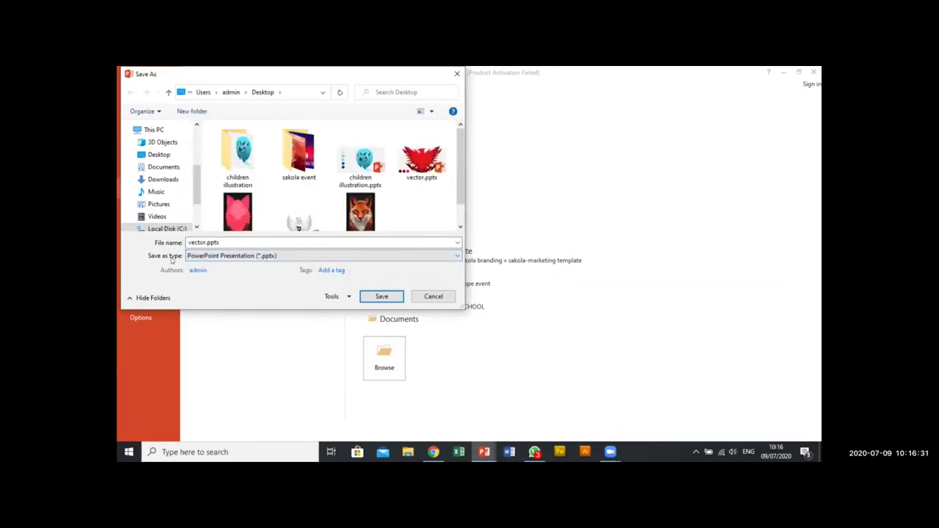
click(272, 257)
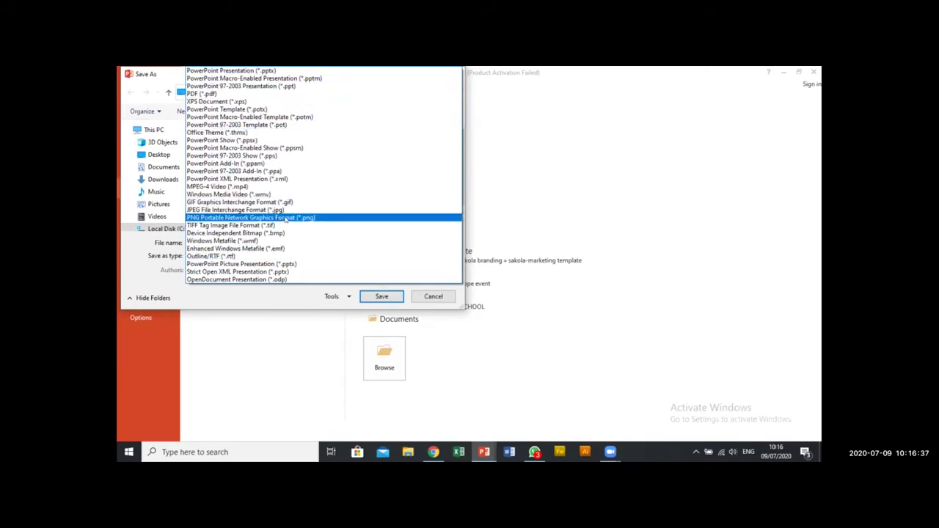
click(285, 217)
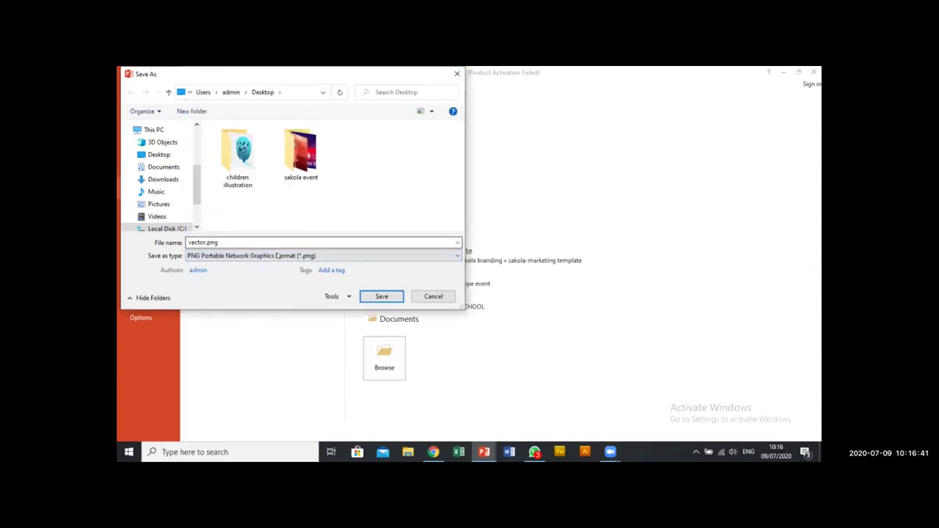
double_click(304, 243)
text(garuda 2)
key(BackSpace)
key(BackSpace)
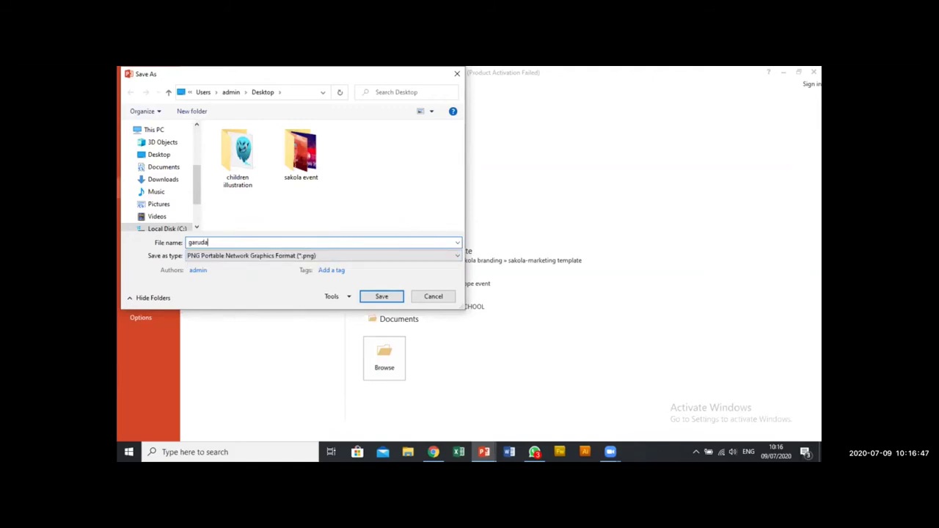
click(383, 297)
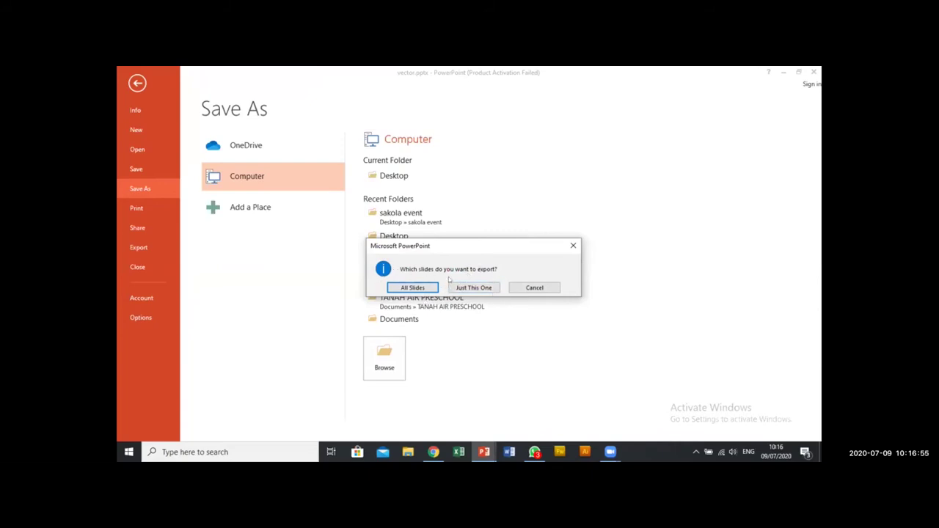
click(473, 288)
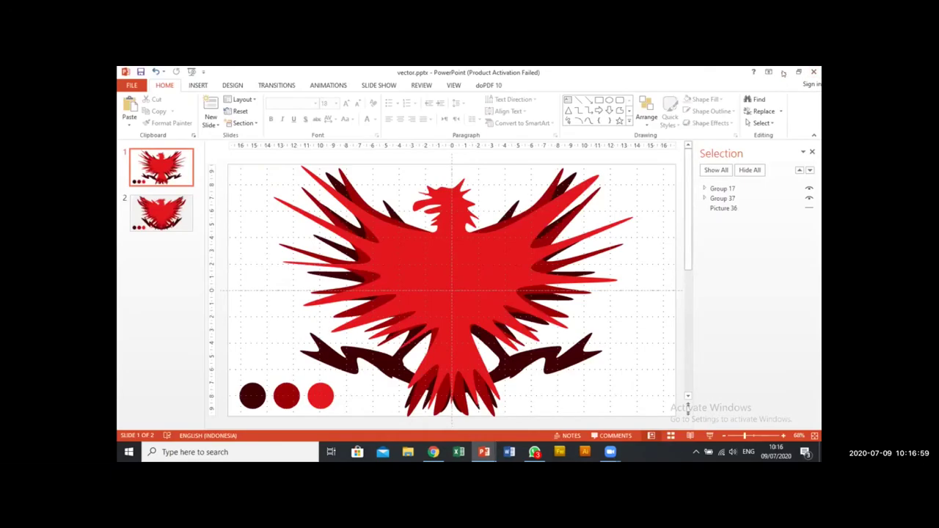
Step: Move garuda.png to the desktop centre and drop it onto a Chrome tab to preview it
click(784, 73)
drag(135, 292, 444, 189)
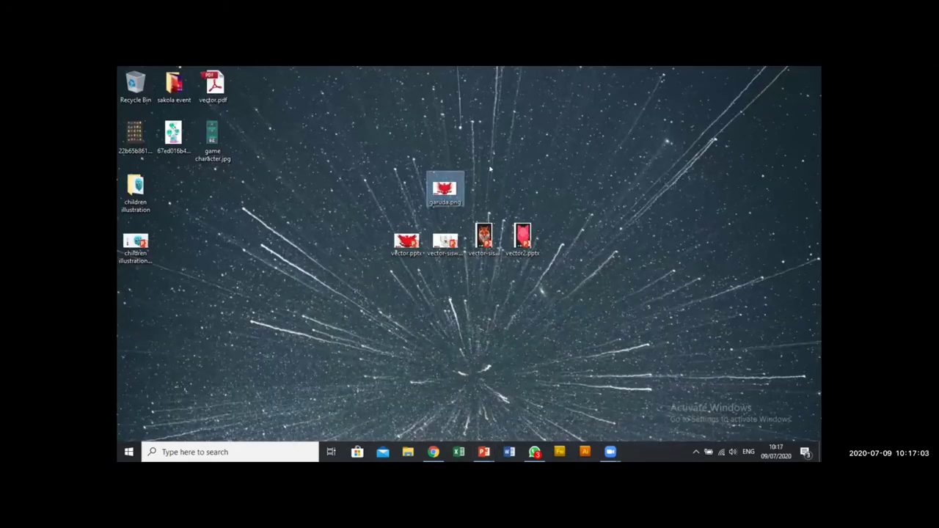
click(491, 170)
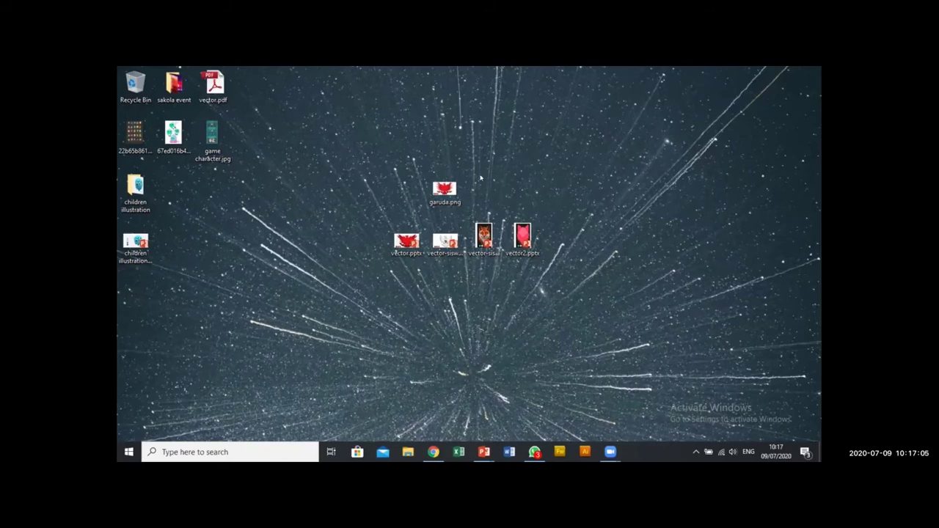
mouse_move(445, 191)
mouse_down()
mouse_move(440, 329)
mouse_move(444, 189)
mouse_up()
click(545, 93)
click(434, 452)
key(super+d)
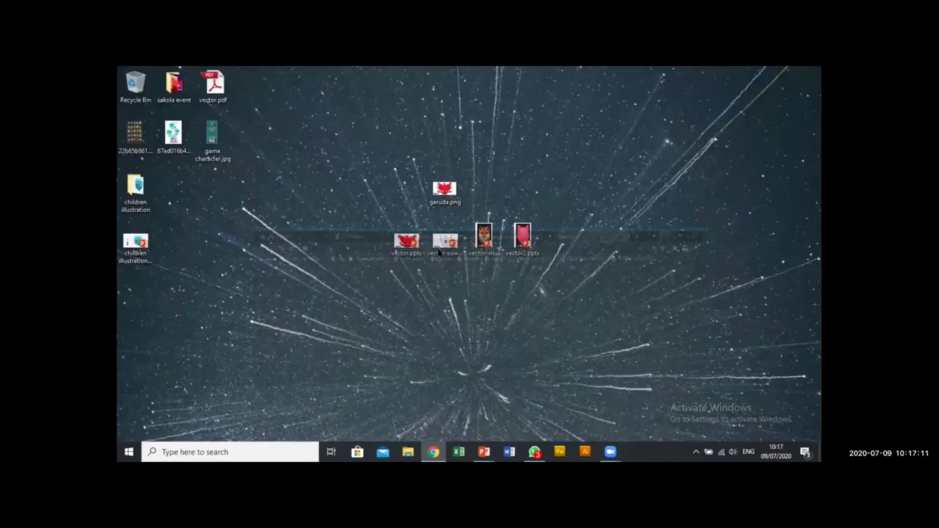
click(434, 452)
drag(460, 247, 317, 188)
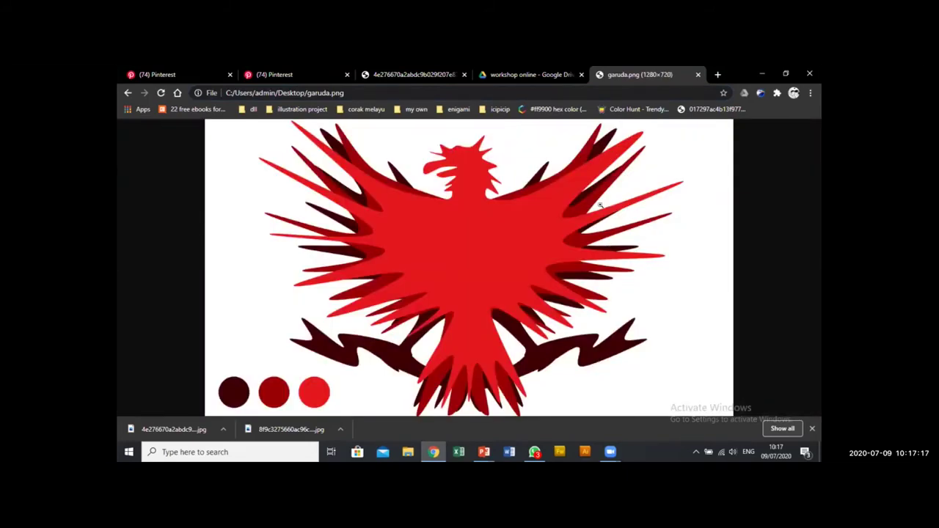
Step: Zoom the garuda.png preview in and out, close its tab, and return to vector.pptx
click(536, 187)
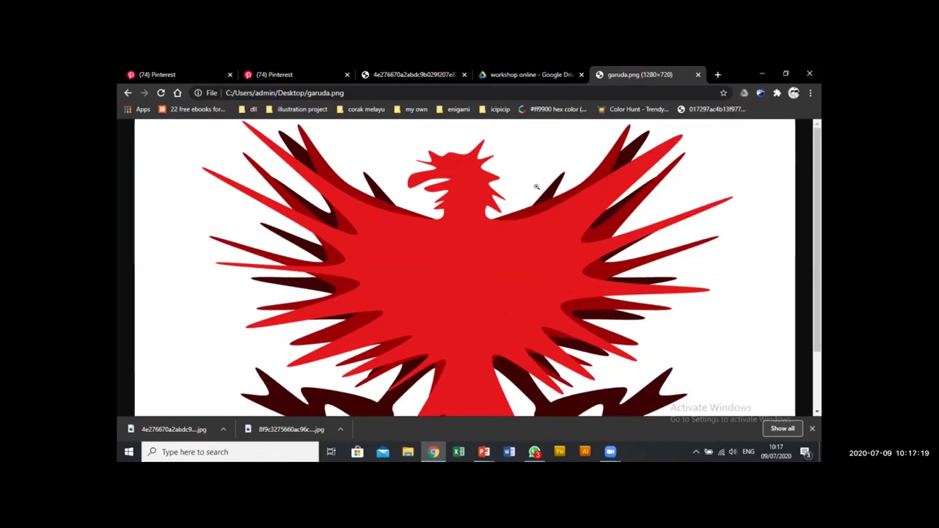
click(536, 186)
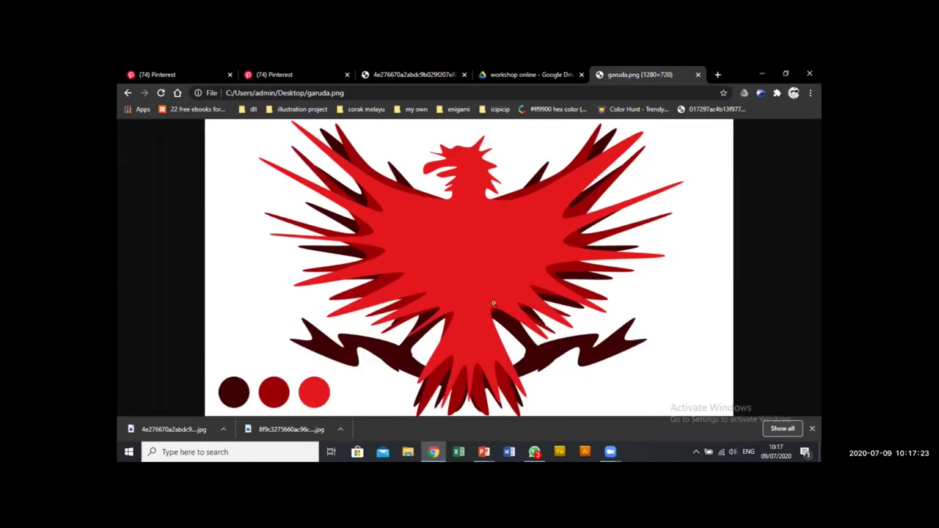
click(698, 74)
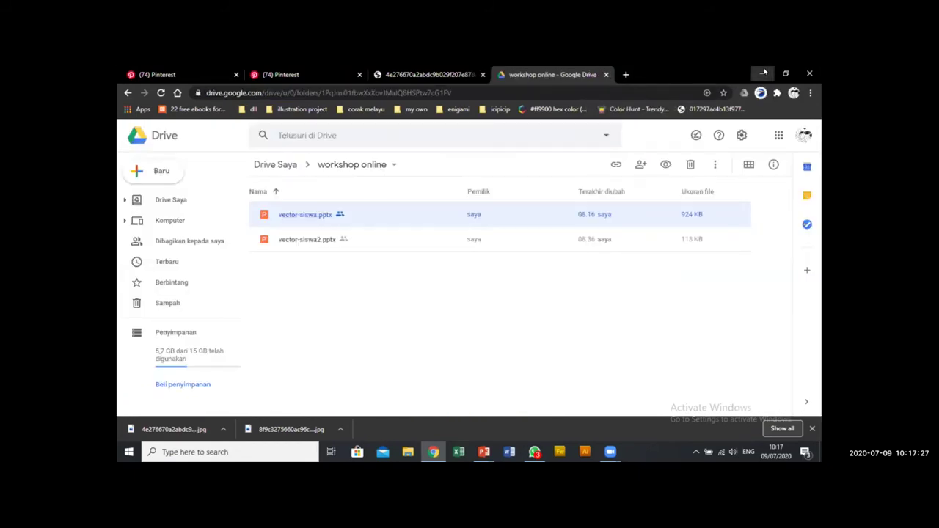
click(763, 74)
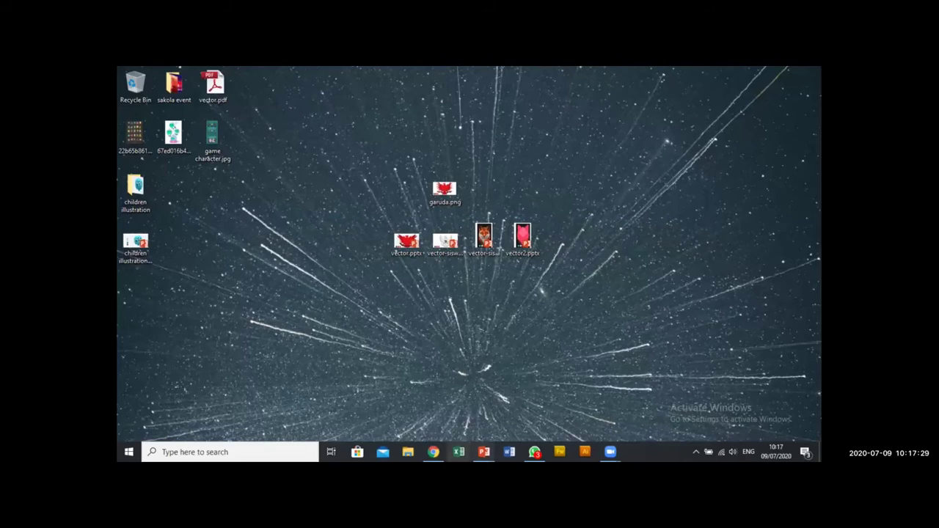
mouse_move(484, 453)
click(567, 404)
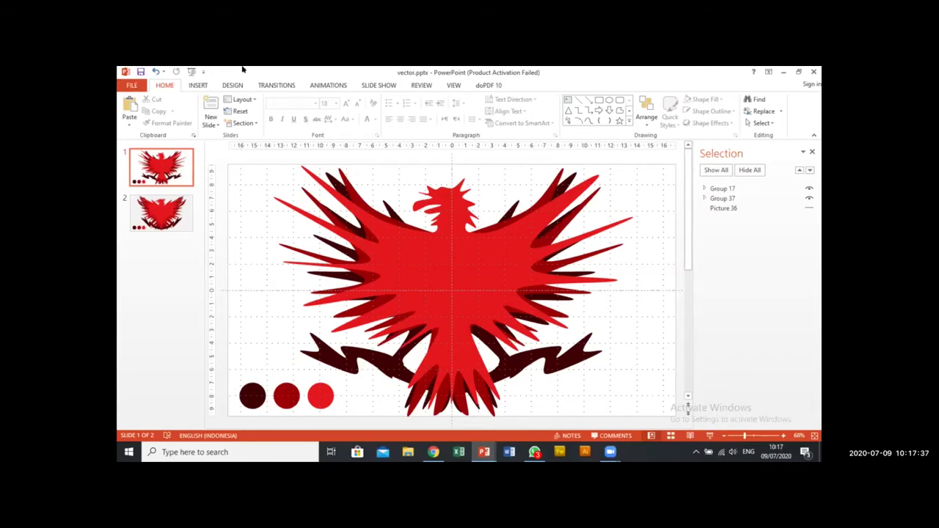
Step: Start a Save As into the Desktop folder with PDF as the file type
click(133, 86)
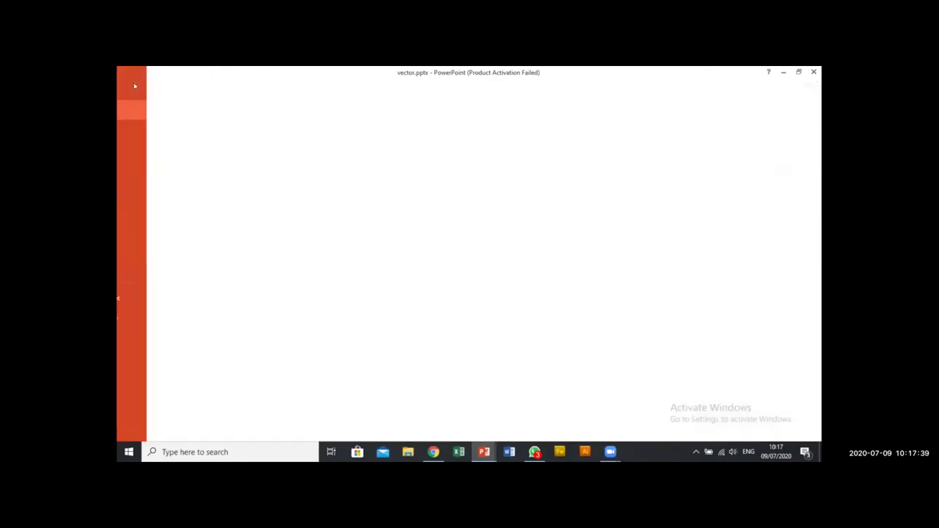
click(139, 188)
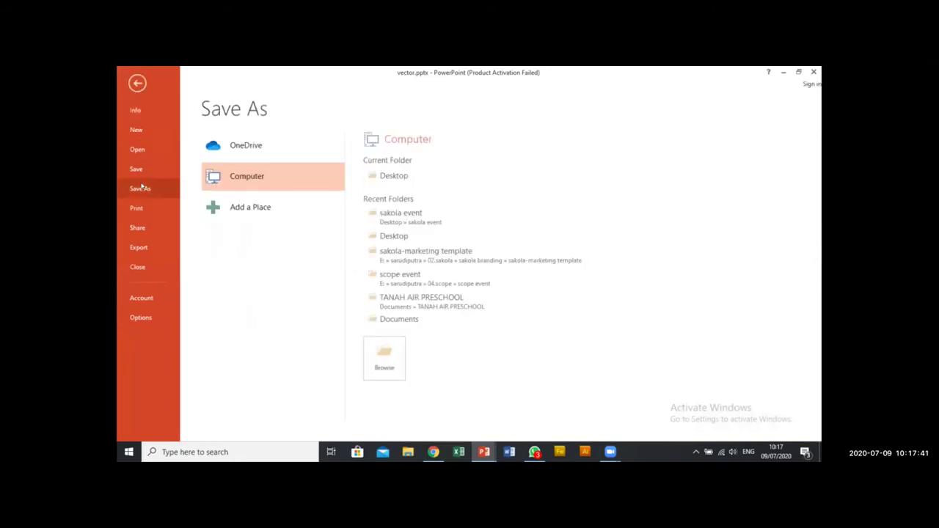
click(424, 178)
click(349, 256)
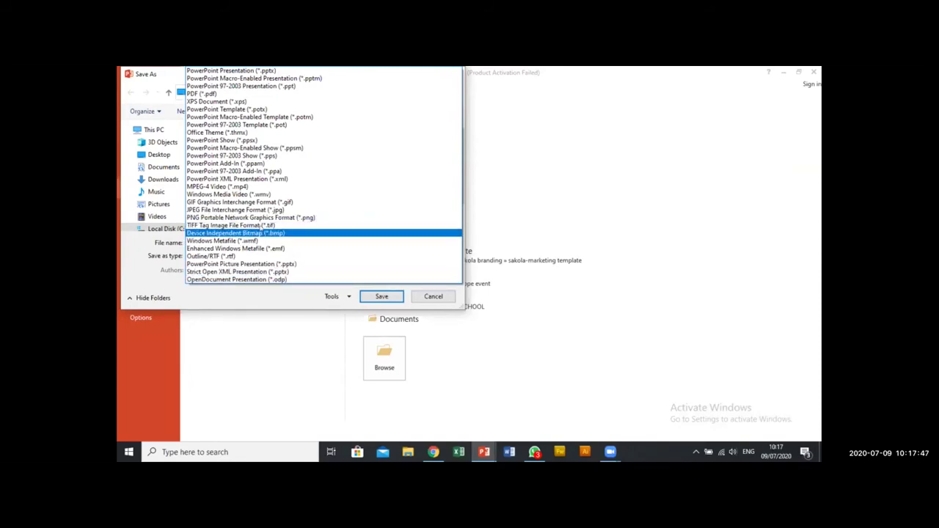
click(224, 94)
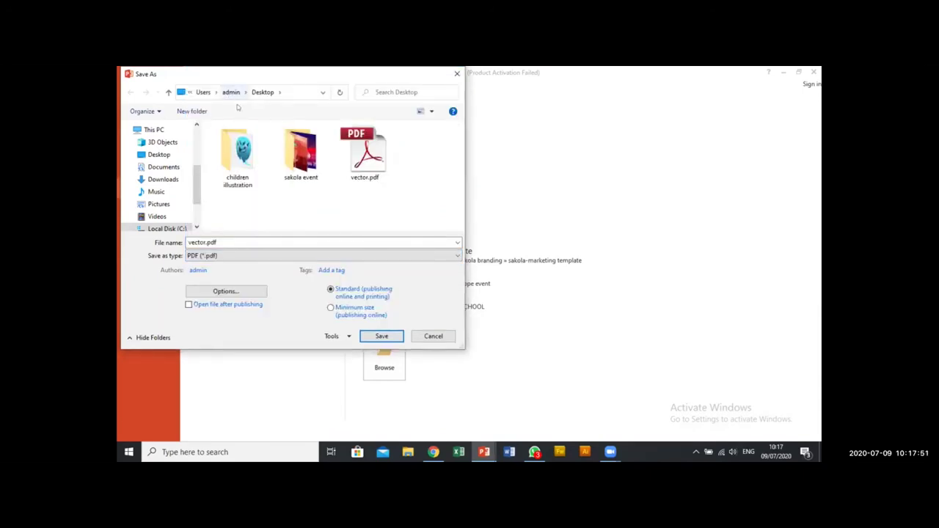
Step: Save the PDF as garuda, then show the desktop with garuda.pdf beside garuda.png
double_click(256, 236)
text(garuda)
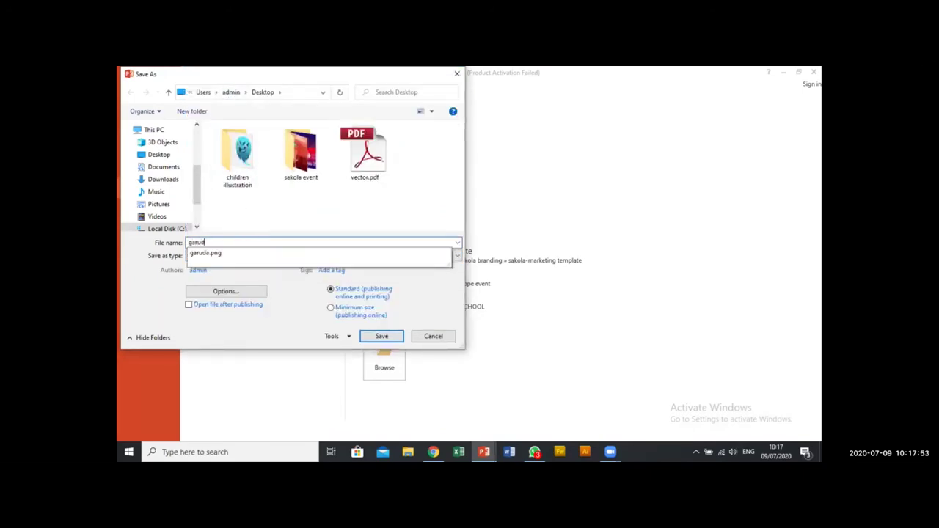
click(304, 211)
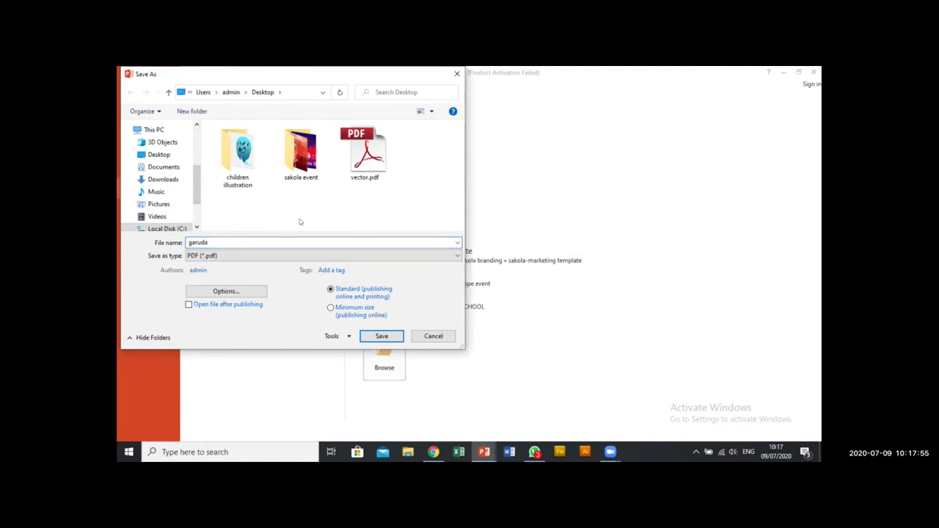
click(293, 255)
click(382, 339)
click(380, 336)
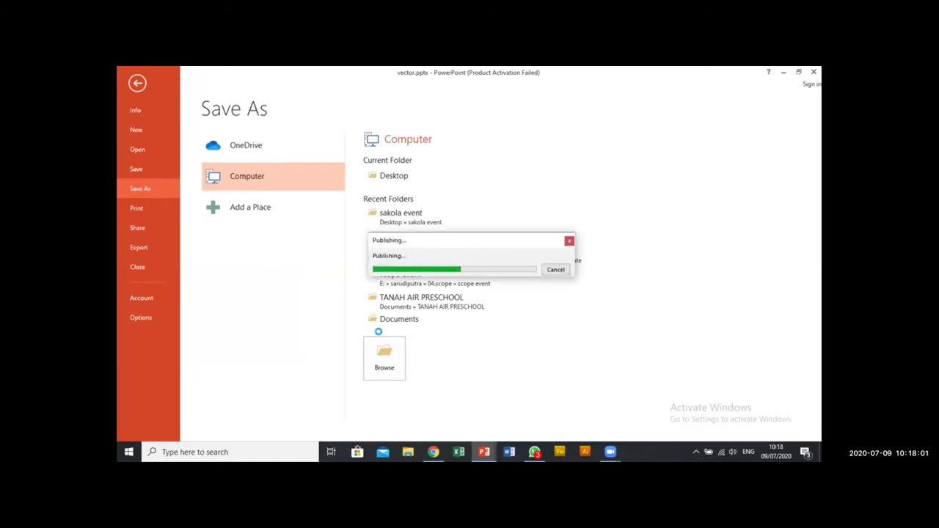
click(783, 72)
drag(136, 339, 484, 190)
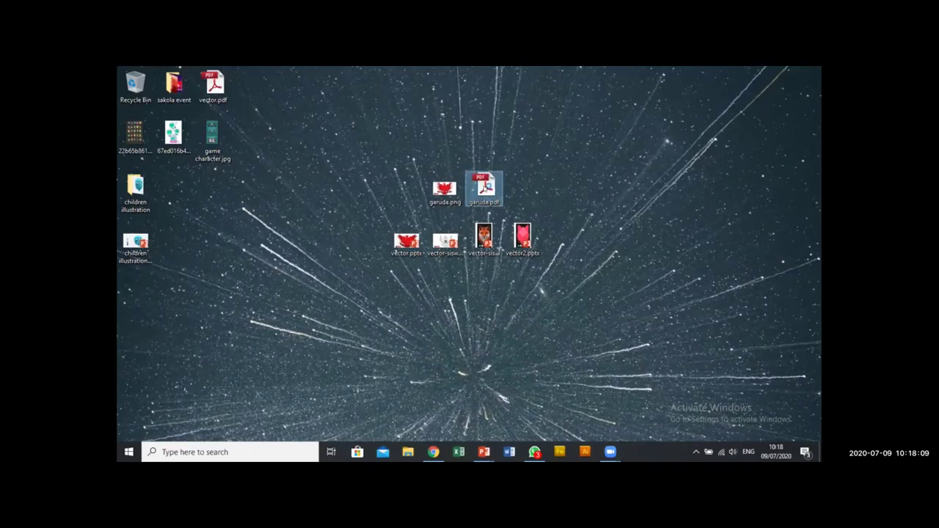
Step: Scroll through the two eagle pages of garuda.pdf in Adobe Reader
click(552, 191)
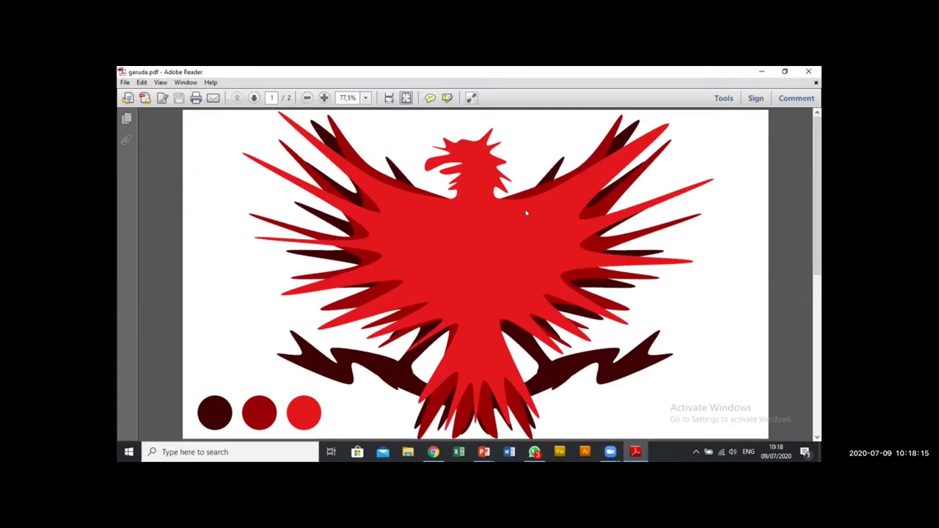
scroll(434, 223, down, 1)
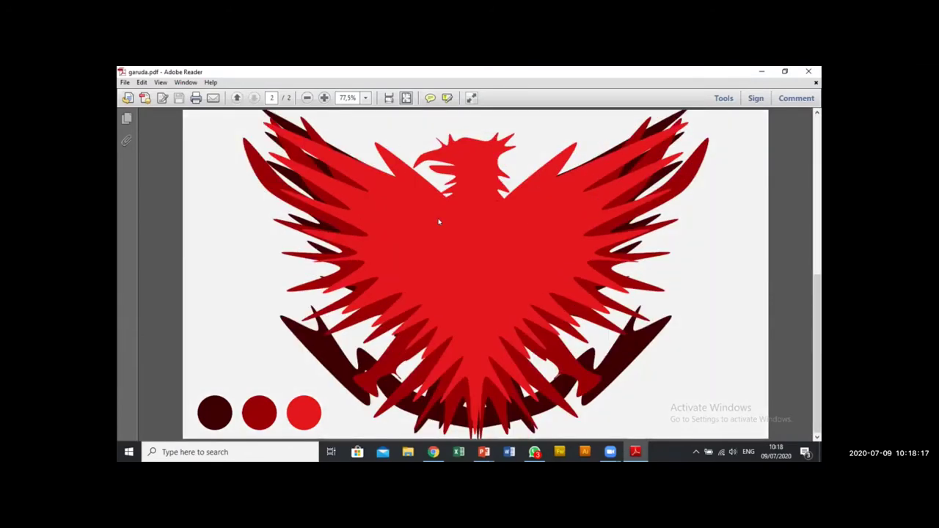
scroll(439, 222, up, 1)
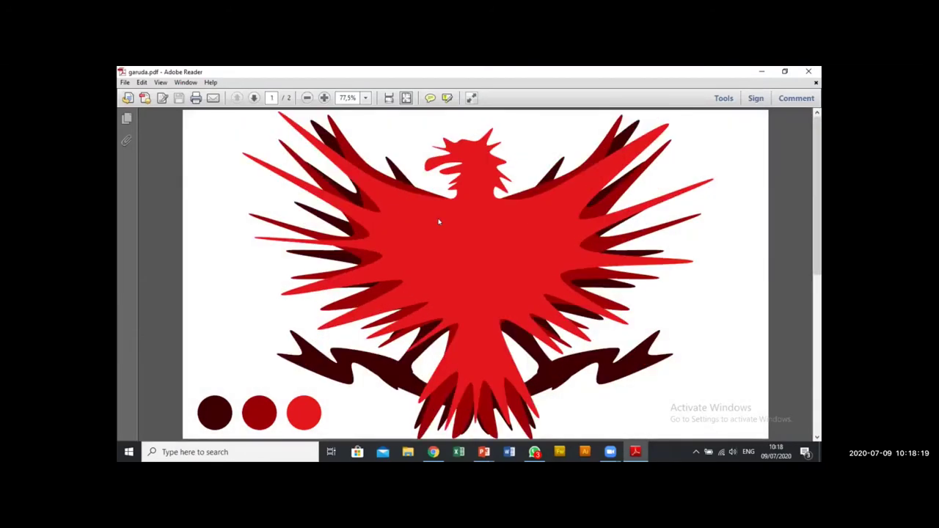
scroll(439, 222, down, 1)
scroll(439, 221, up, 1)
scroll(438, 222, down, 1)
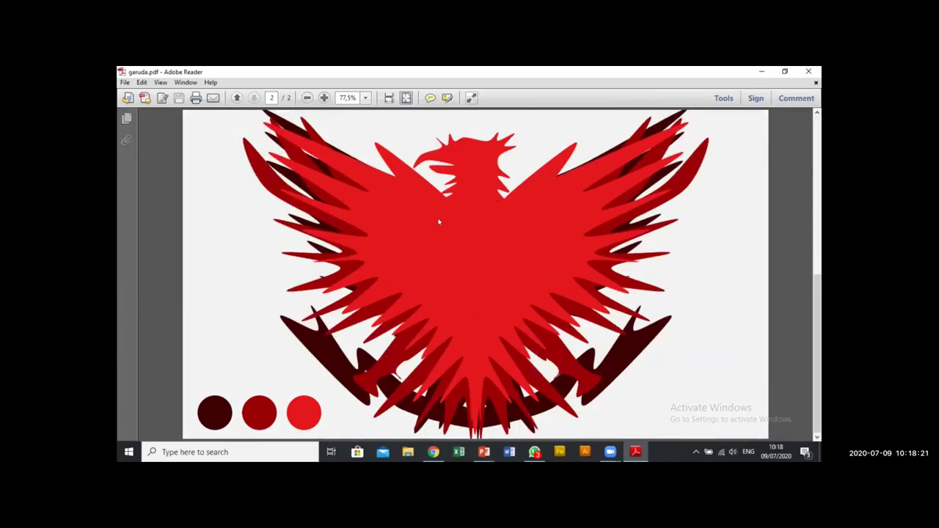
scroll(439, 221, up, 1)
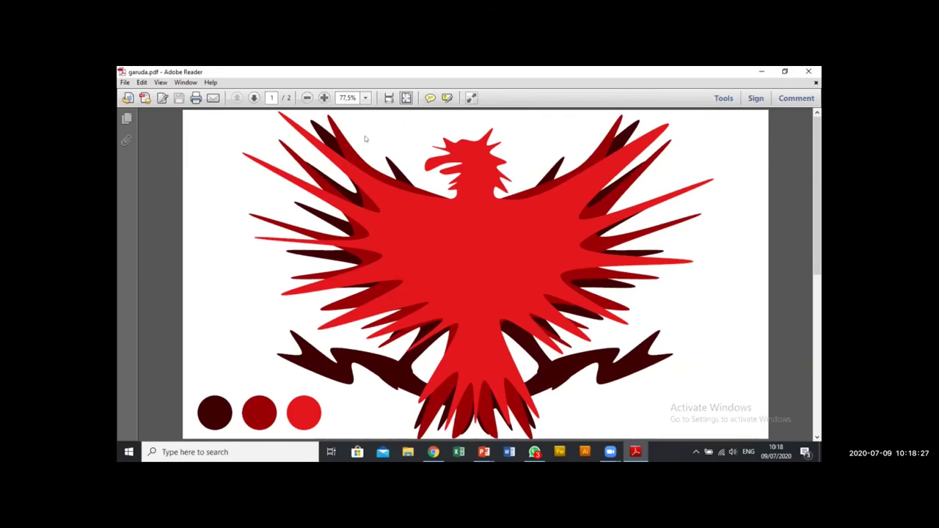
Step: Bring vector.pptx to the front and compare its slides 1 and 2
click(484, 452)
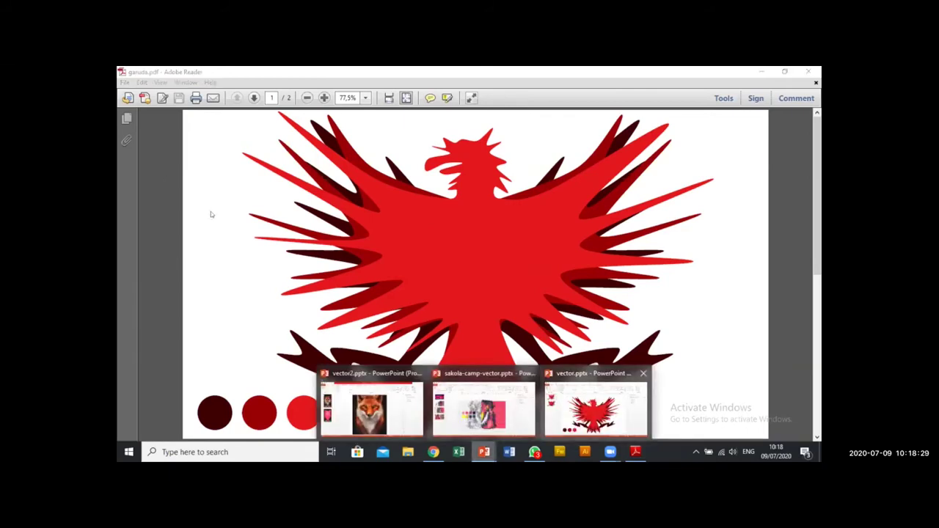
click(596, 407)
key(Down)
key(Up)
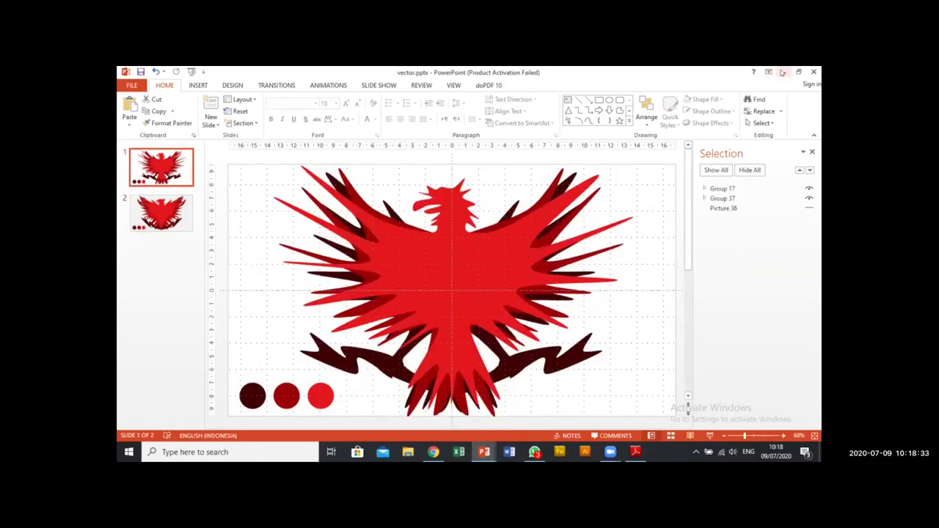
Step: Return to garuda.pdf, review it once more, and close Adobe Reader
key(alt+Tab)
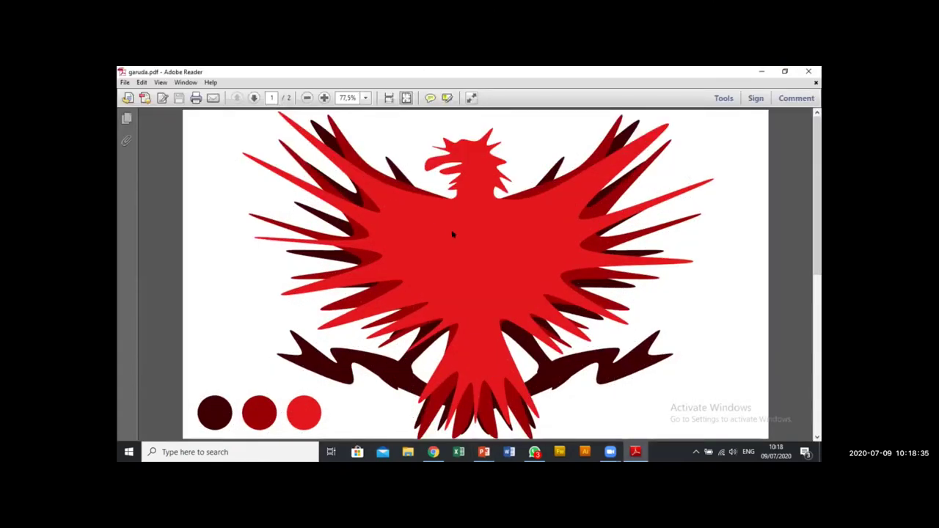
scroll(452, 235, down, 1)
scroll(453, 235, up, 1)
scroll(452, 235, down, 1)
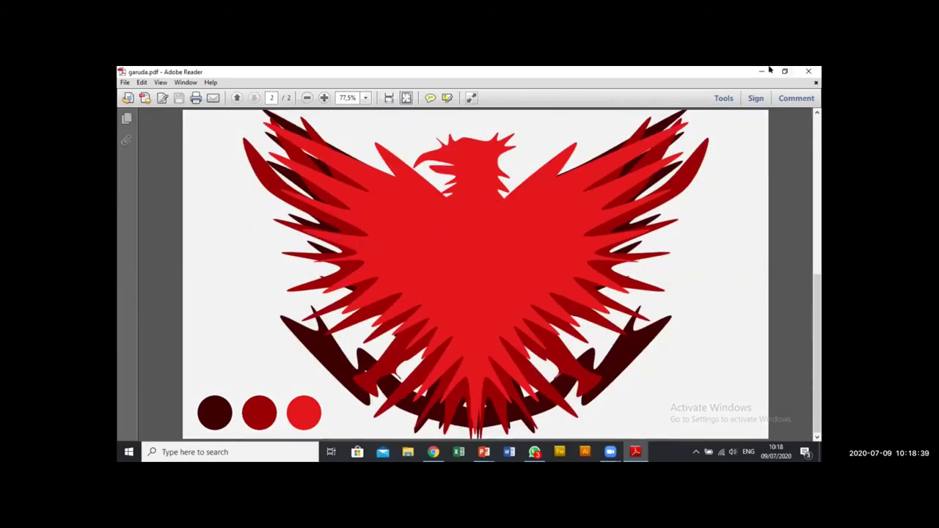
click(808, 71)
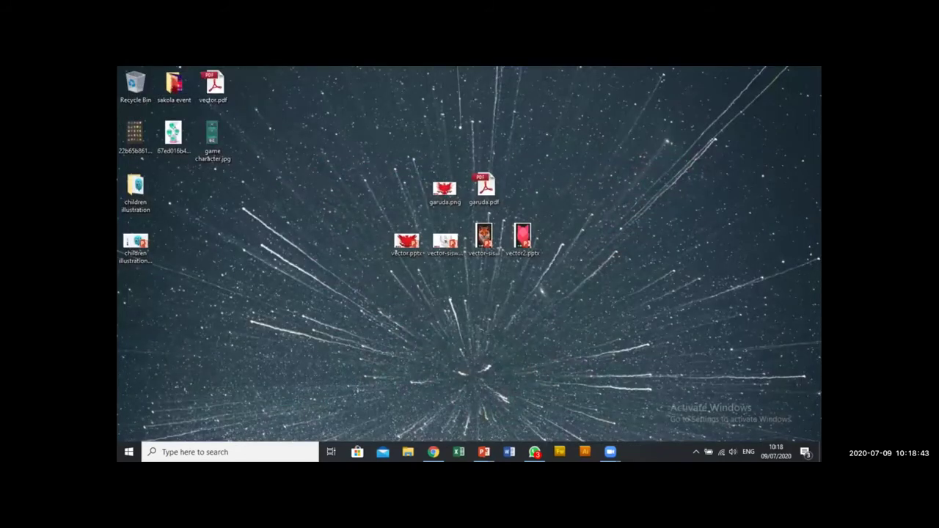
Step: Bring vector.pptx back and choose Design > Slide Size > Custom Slide Size
mouse_move(485, 452)
click(589, 418)
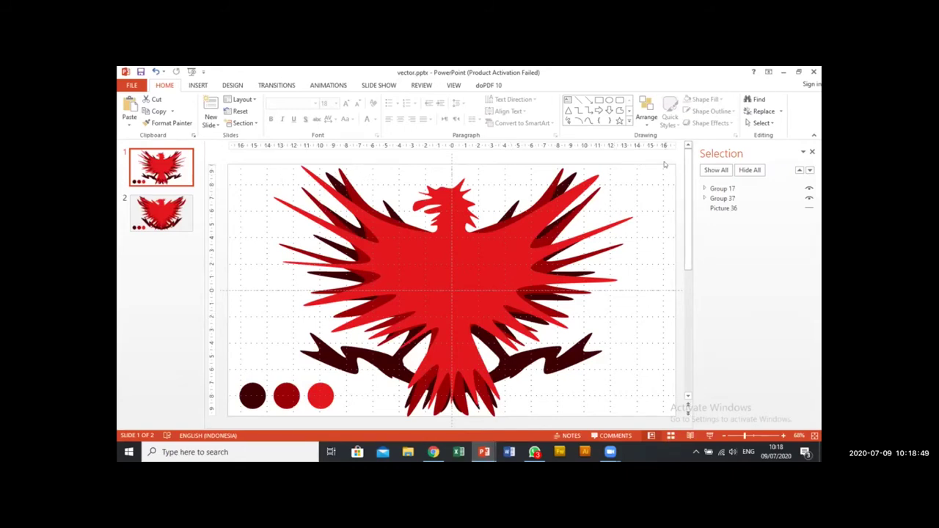
click(657, 218)
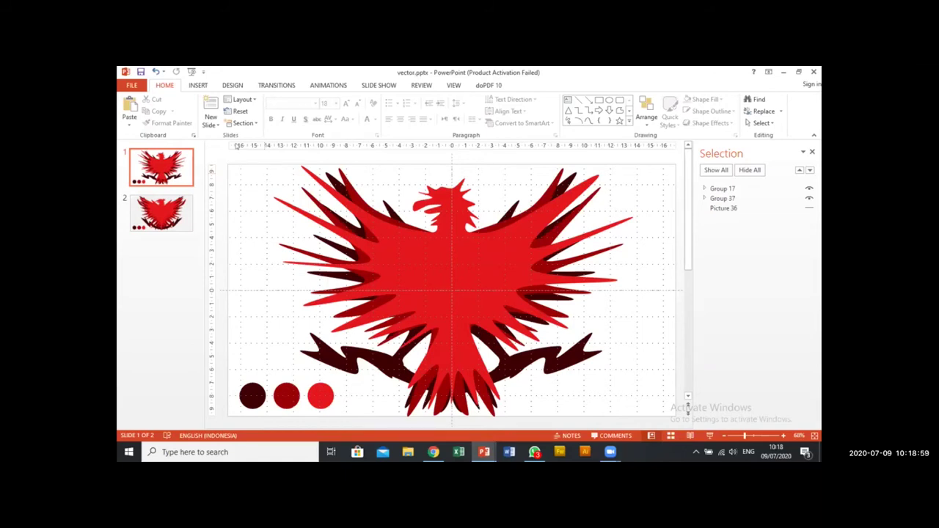
click(240, 86)
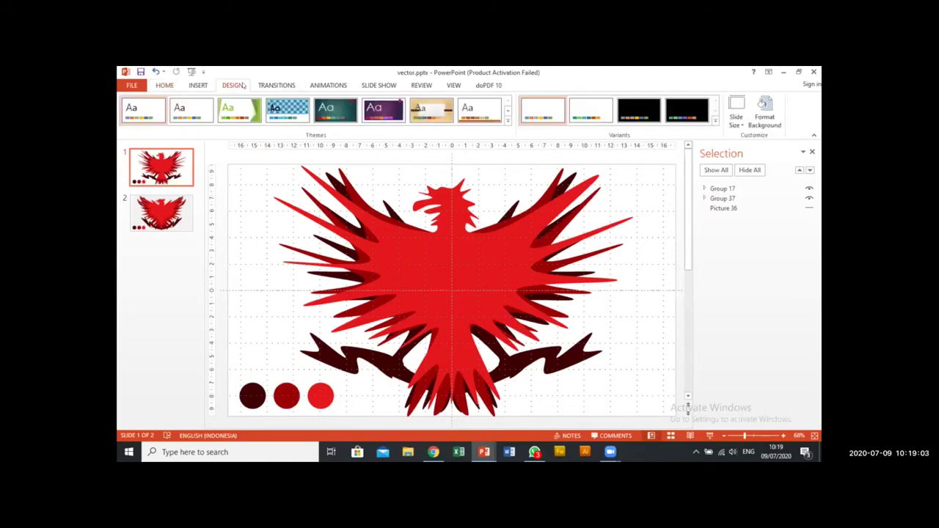
click(738, 123)
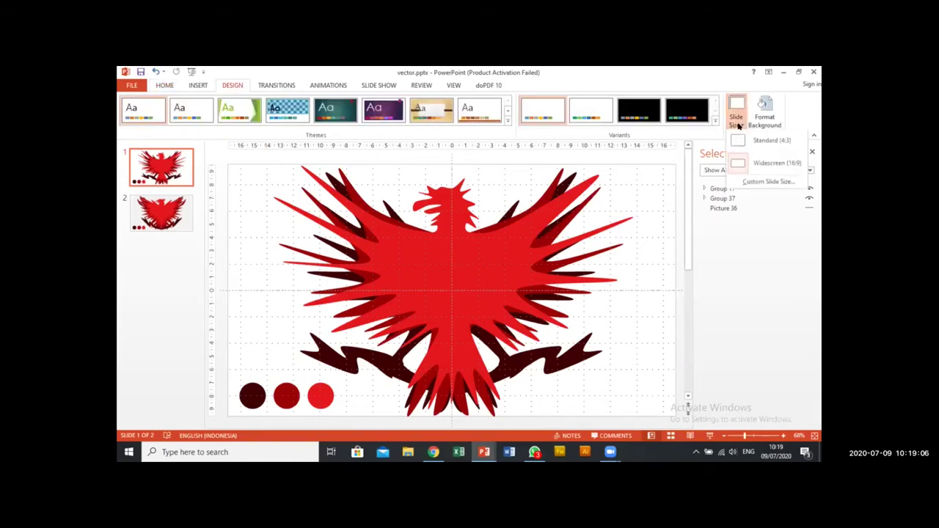
click(764, 182)
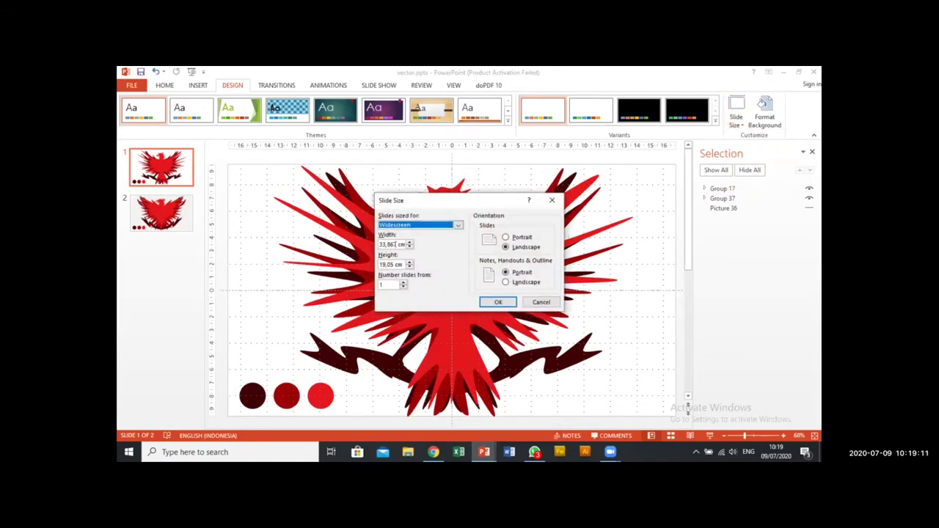
Step: Check the 33,867 cm width and Widescreen preset, then close Slide Size unchanged
click(396, 244)
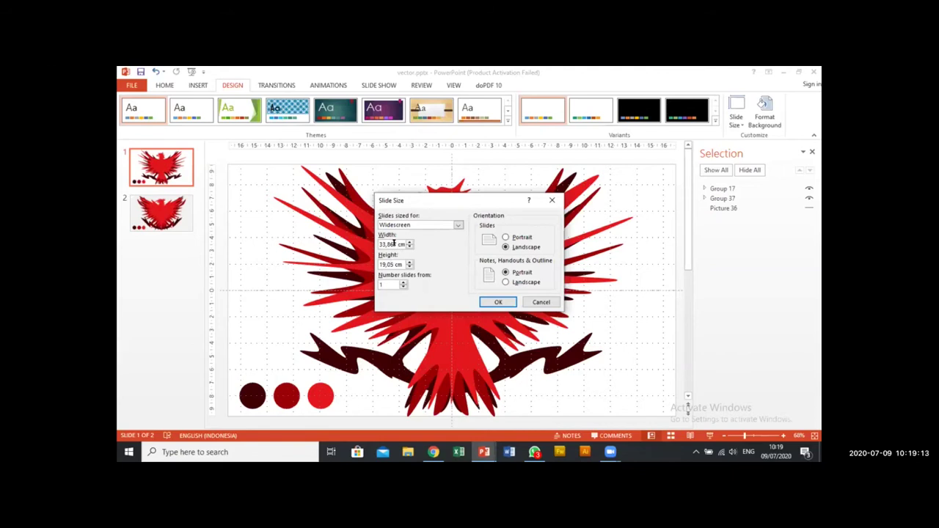
drag(396, 244, 377, 242)
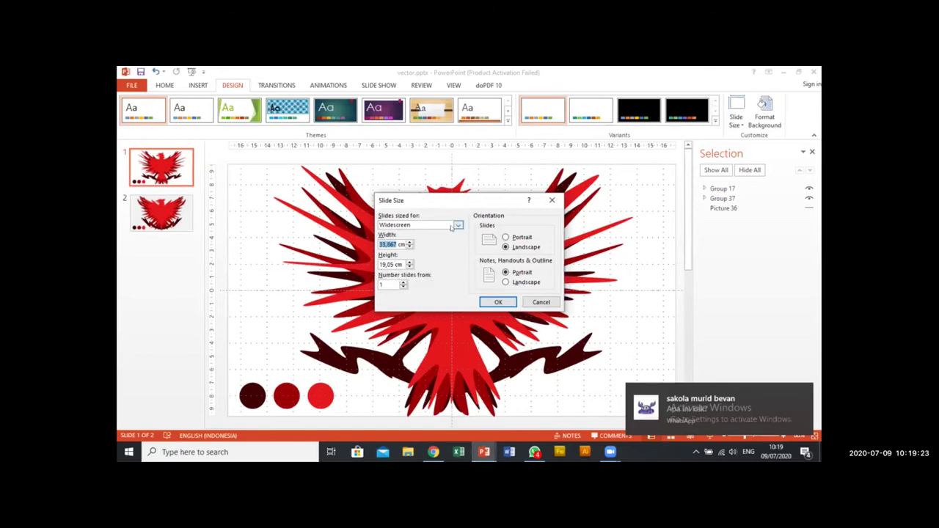
click(457, 225)
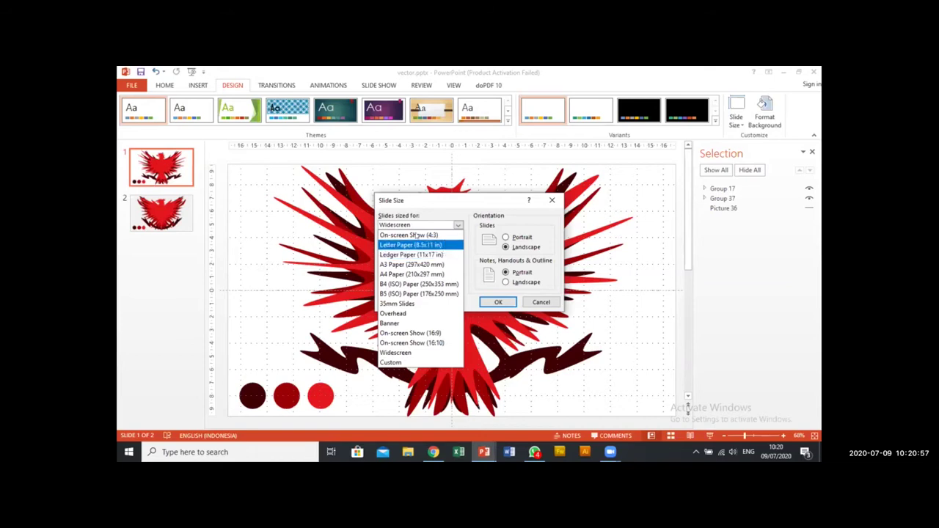
click(275, 213)
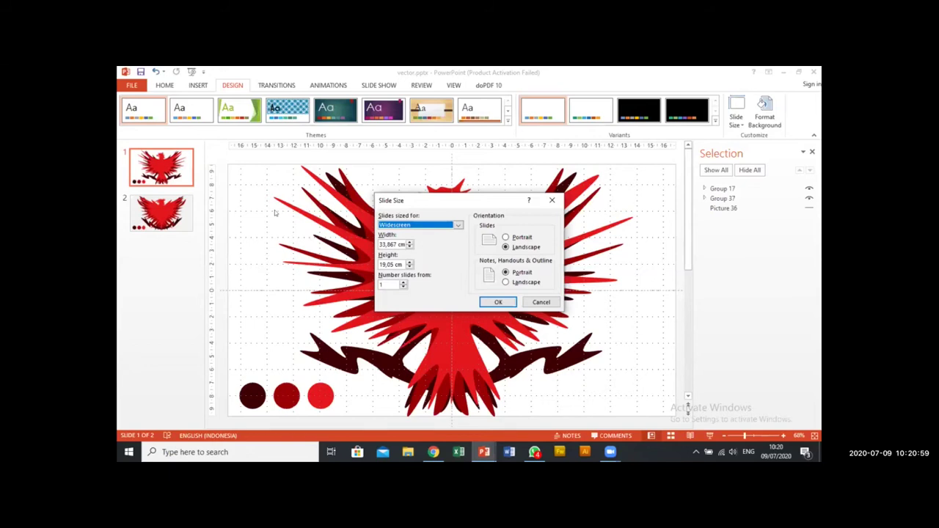
click(552, 200)
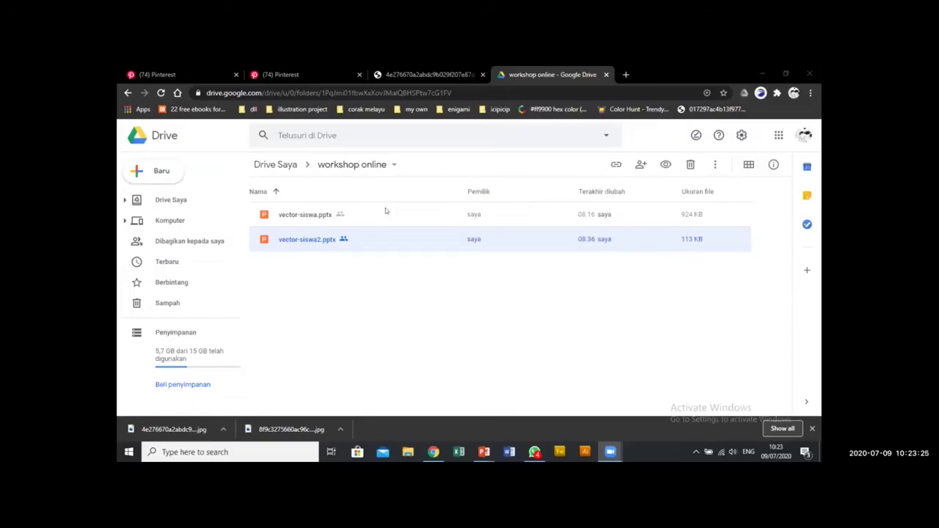
Step: Switch to vector-siswa2.pptx showing the fox portrait in PowerPoint
key(alt+Tab)
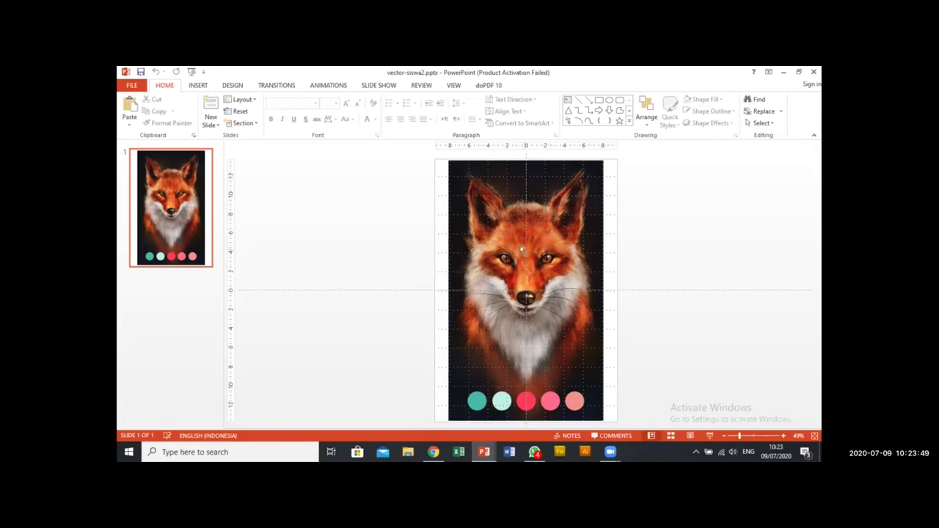
Step: Zoom the fox slide to about 300% centred on the eyes
scroll(521, 251, up, 8)
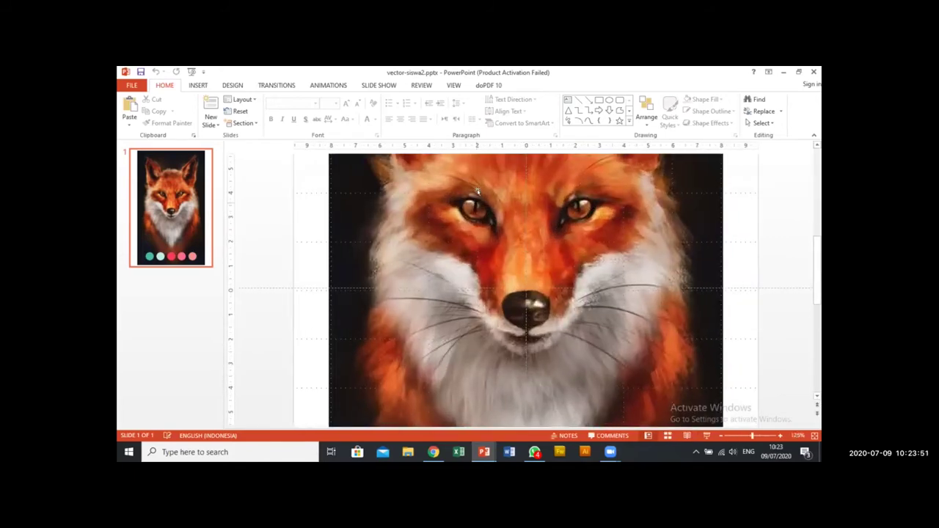
scroll(478, 192, up, 7)
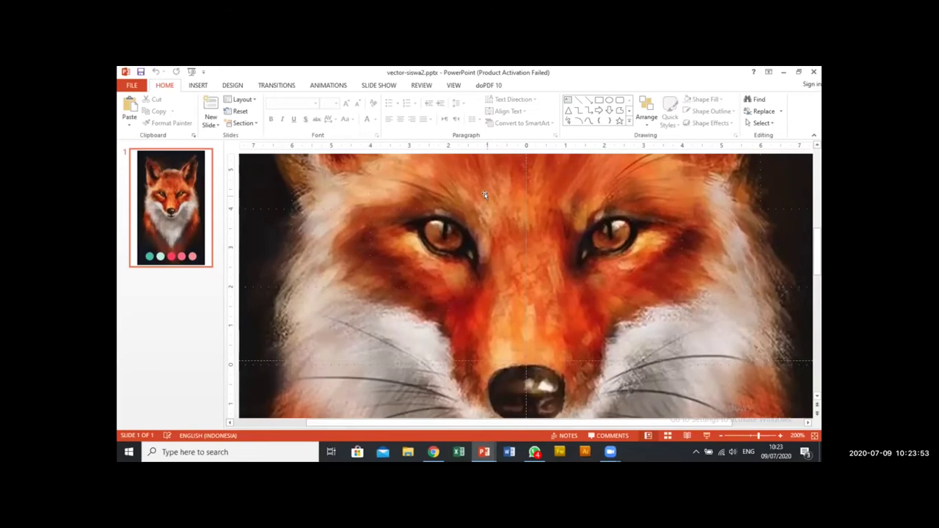
scroll(470, 209, up, 5)
scroll(470, 209, up, 4)
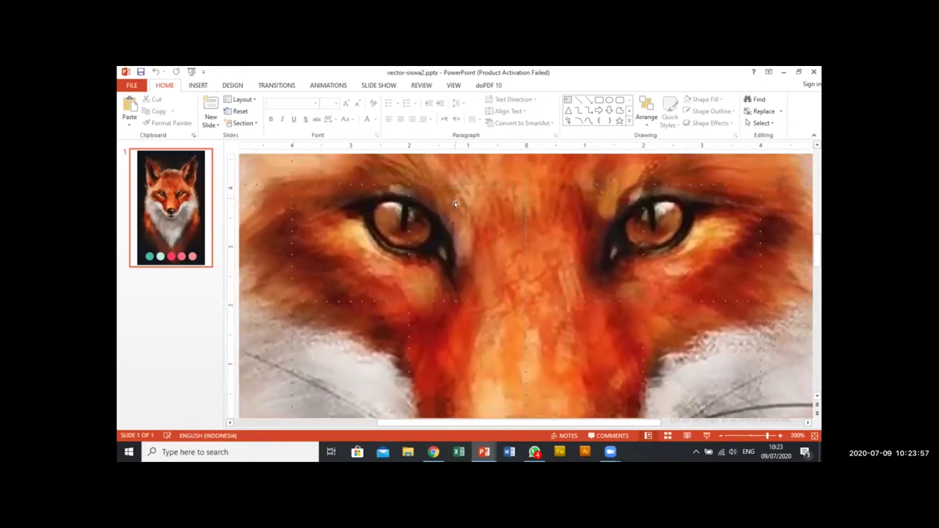
scroll(474, 220, up, 3)
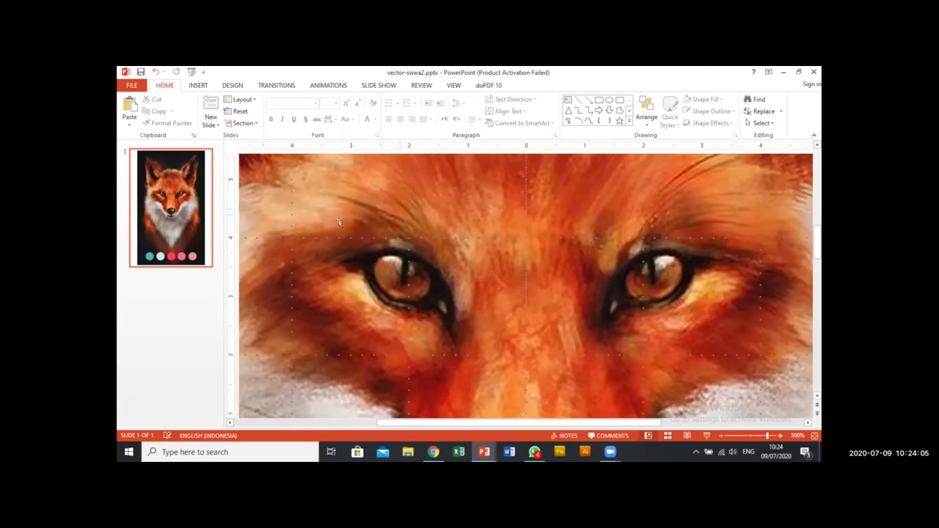
Step: Trace a freeform shape around the fox's left eye
click(199, 86)
click(292, 112)
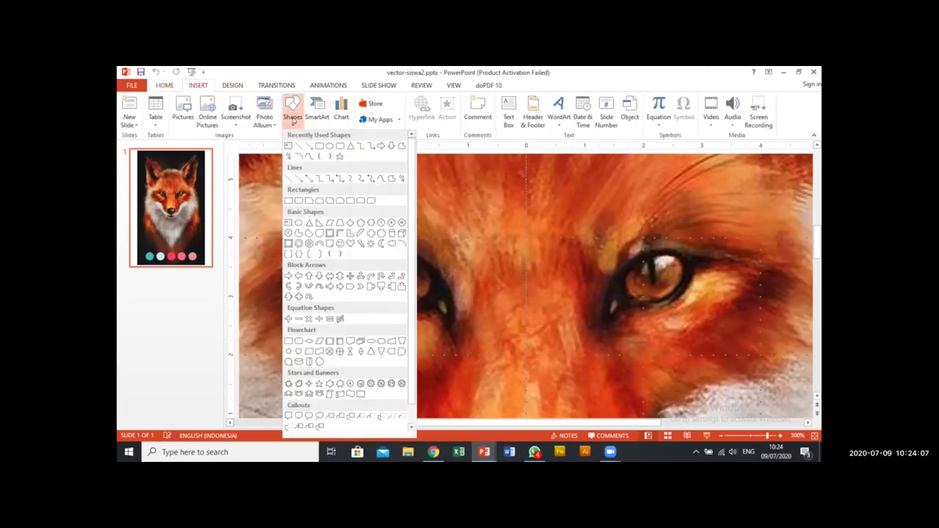
click(306, 156)
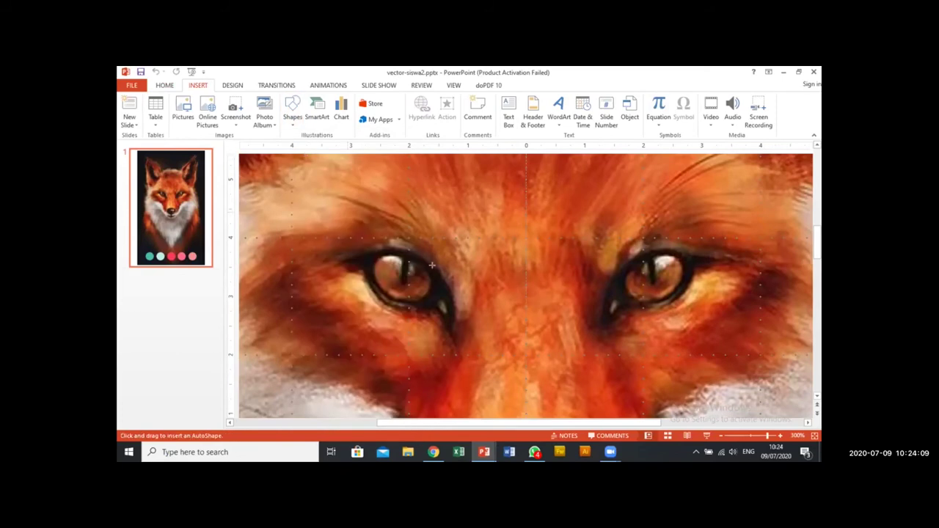
click(293, 111)
click(307, 155)
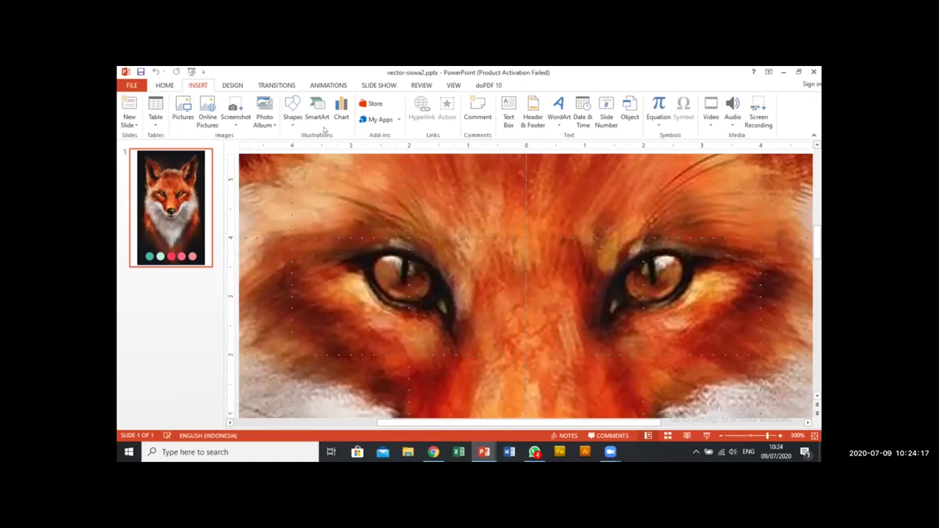
click(293, 117)
click(309, 155)
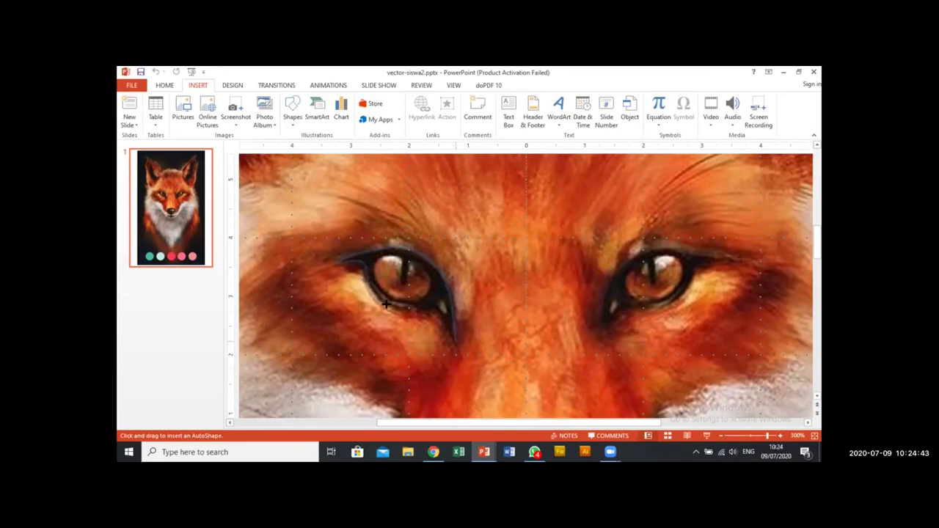
double_click(448, 330)
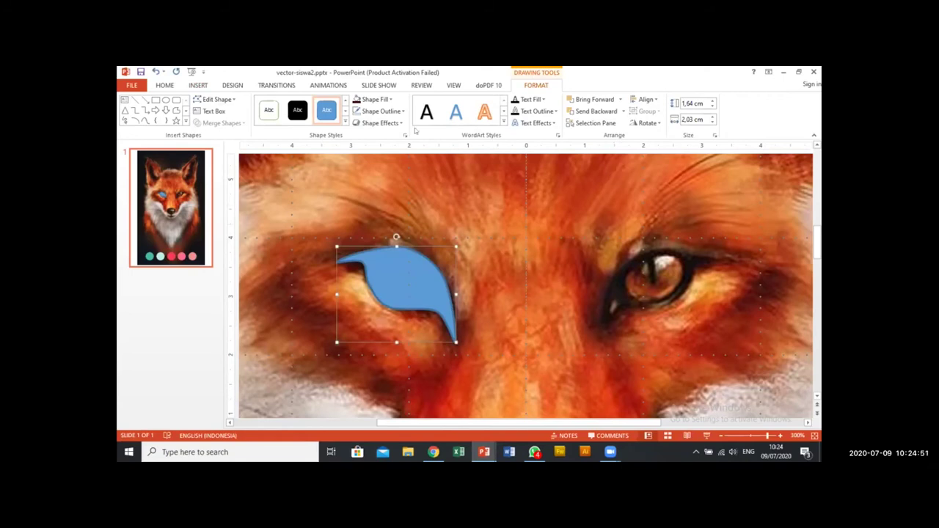
Step: Give the eye shape no outline and a solid black fill
click(373, 112)
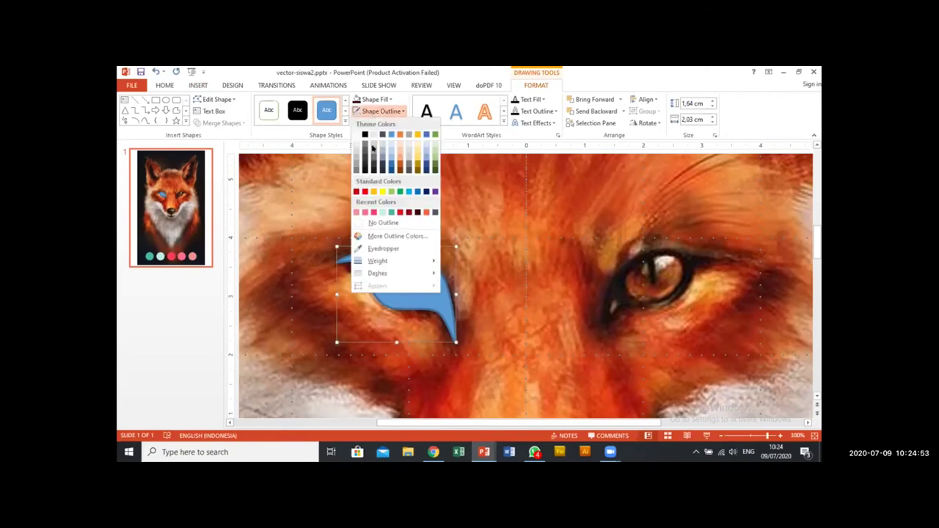
click(381, 224)
click(376, 100)
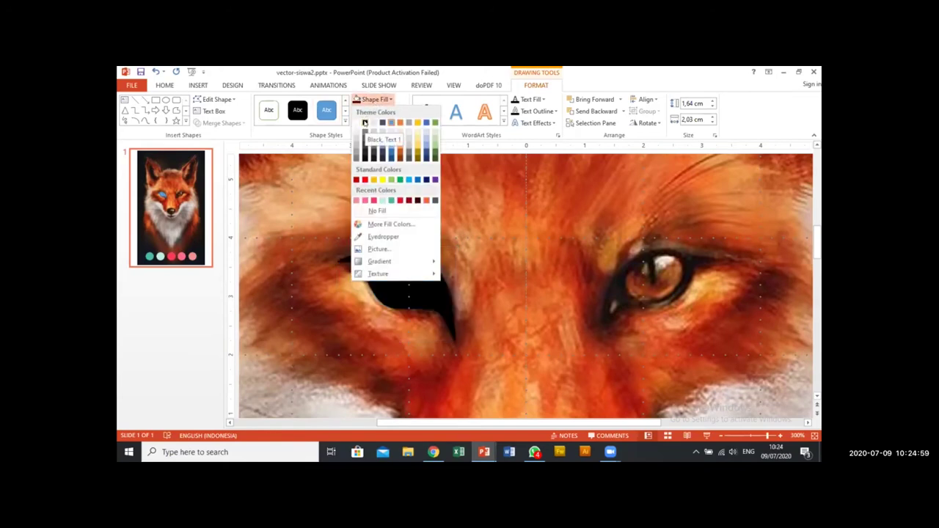
click(364, 123)
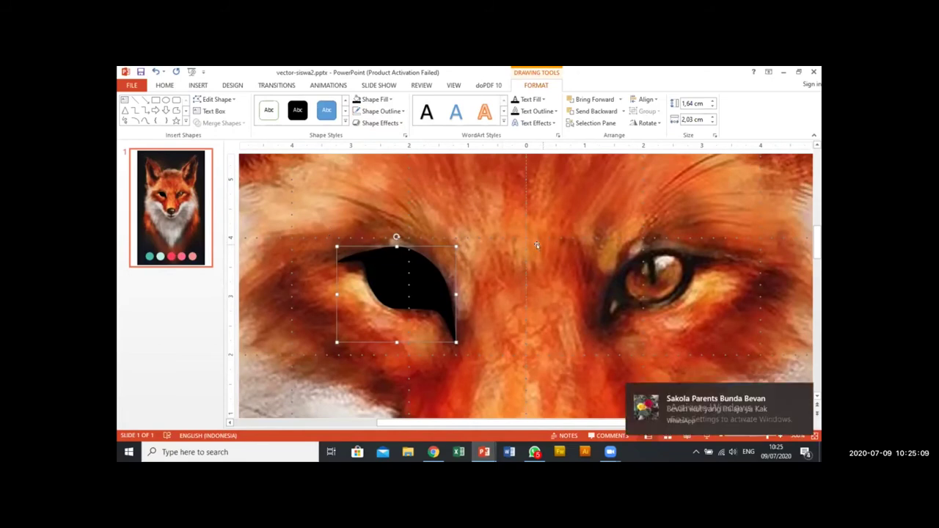
Step: Hide Freeform 1 in the Selection pane to reveal the photo's eye
click(593, 123)
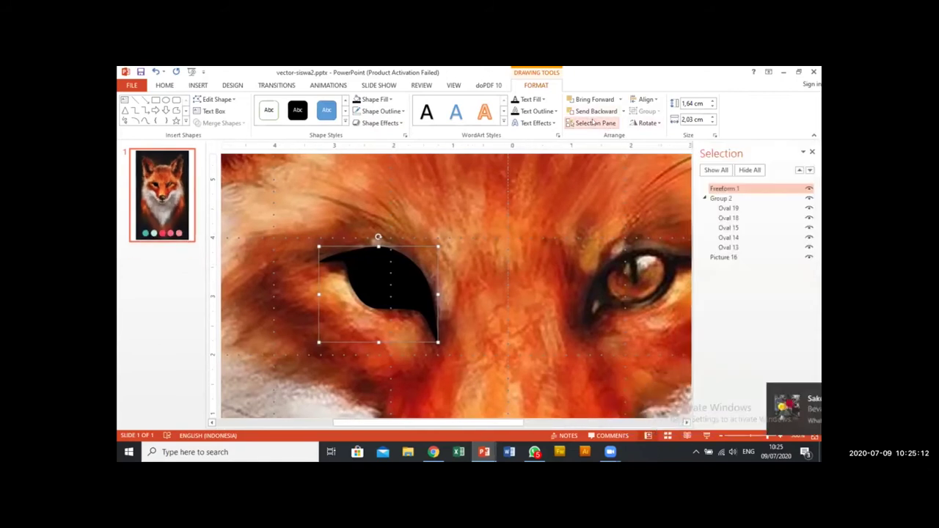
click(705, 199)
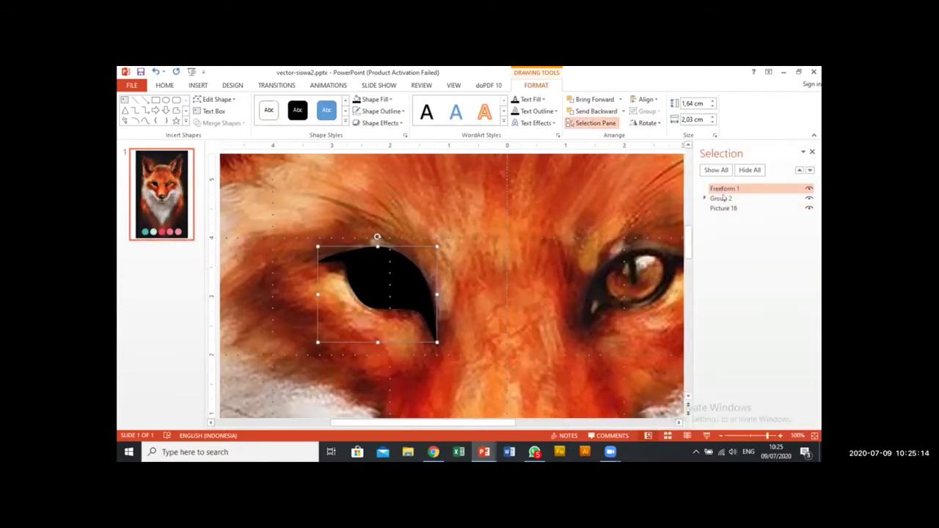
click(809, 189)
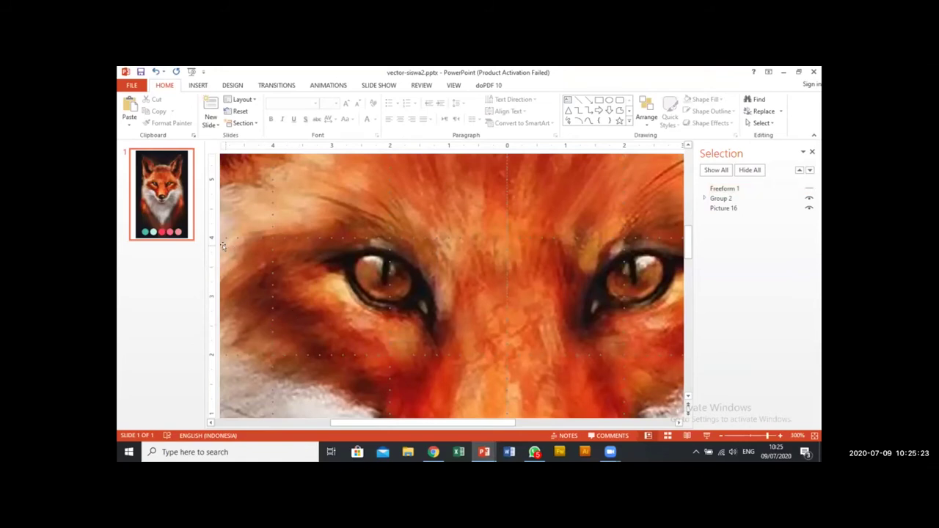
Step: Pick the Freeform shape tool for the next tracing
click(199, 87)
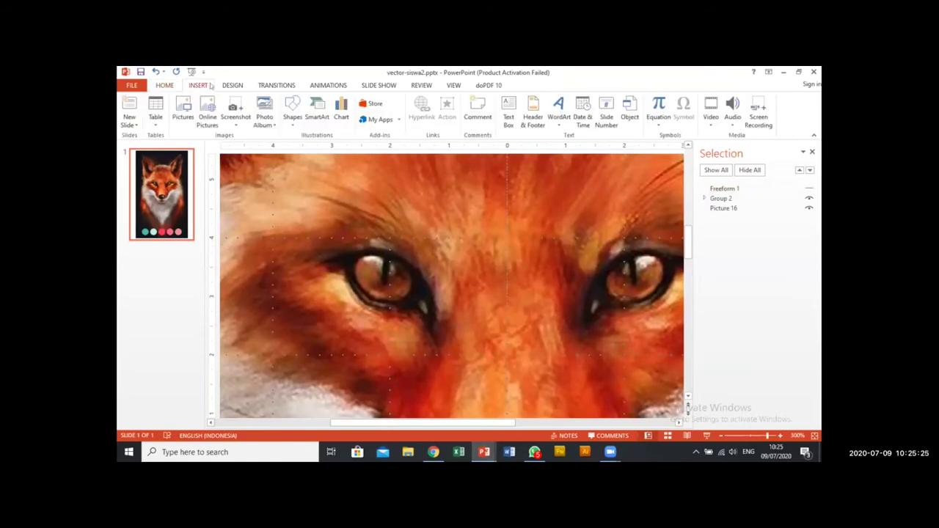
click(294, 119)
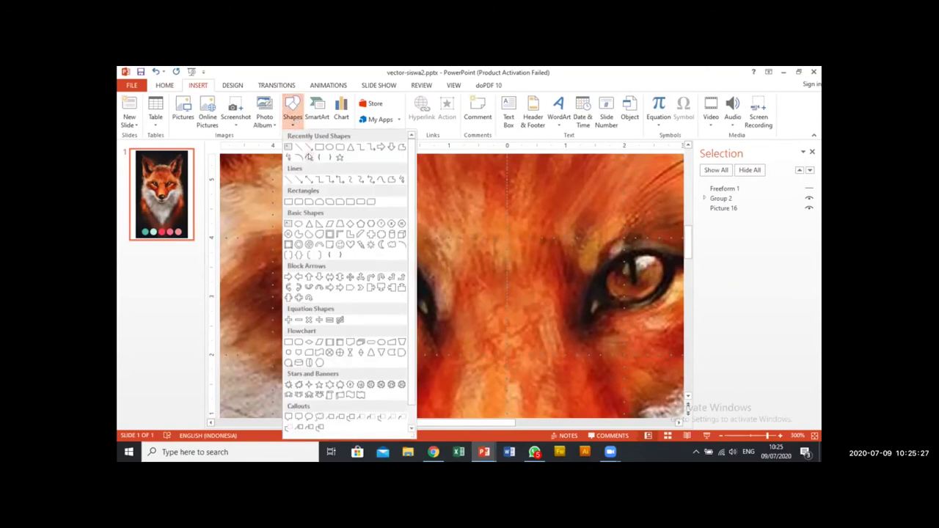
click(309, 156)
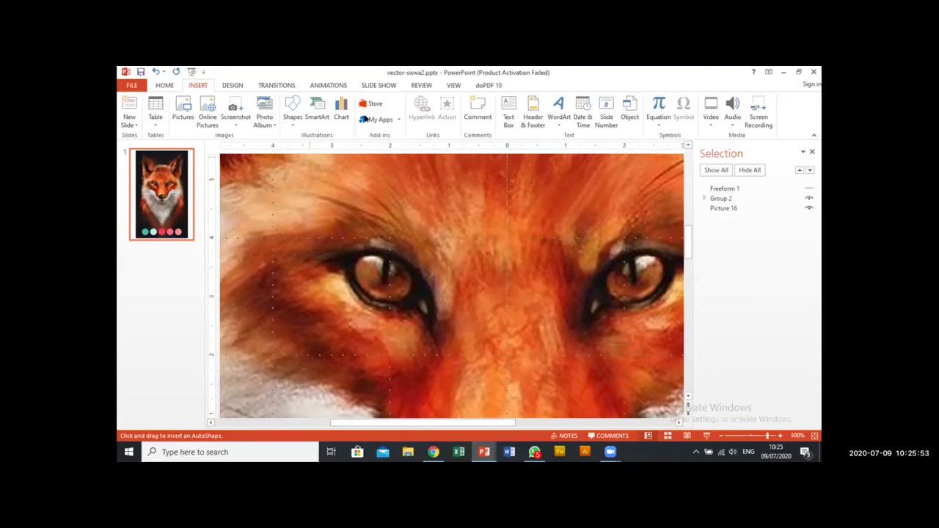
click(809, 188)
click(809, 189)
click(809, 189)
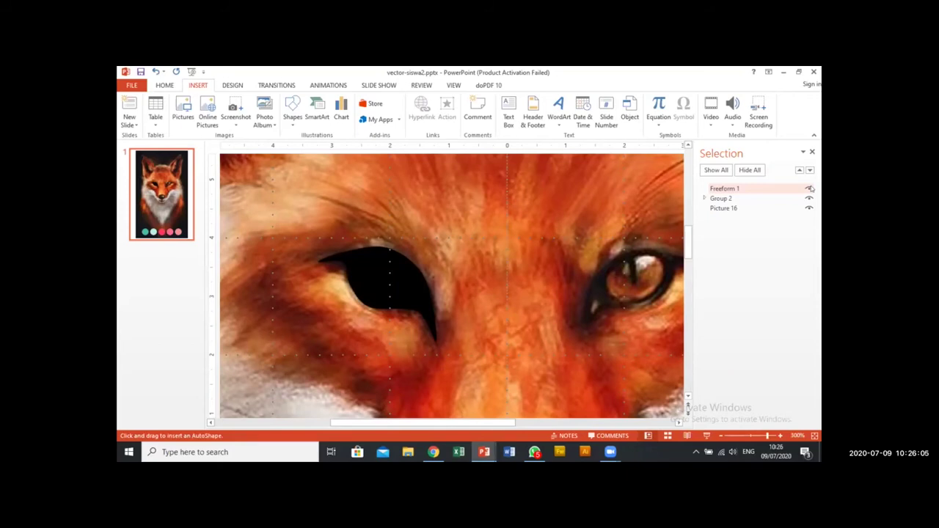
click(809, 189)
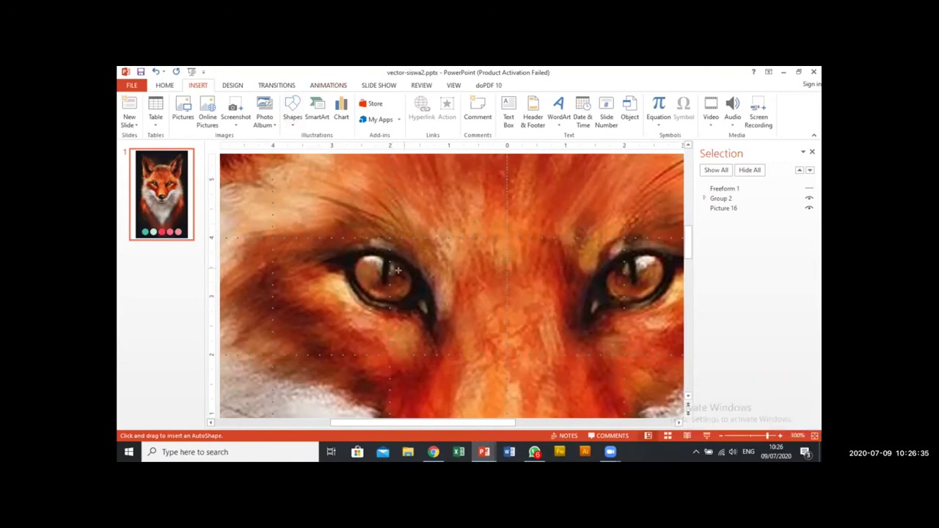
Step: Trace the inner left eye as Freeform 3, fill it white, and hide it
click(809, 188)
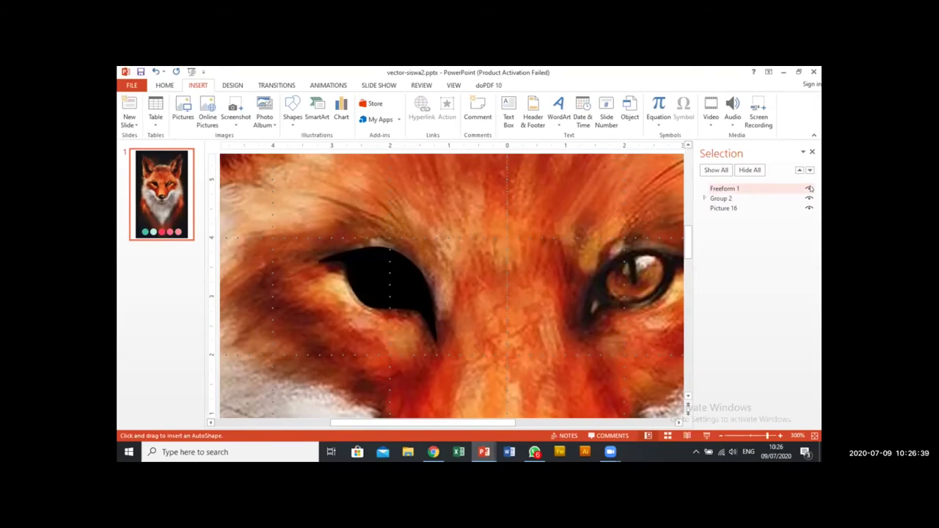
click(810, 189)
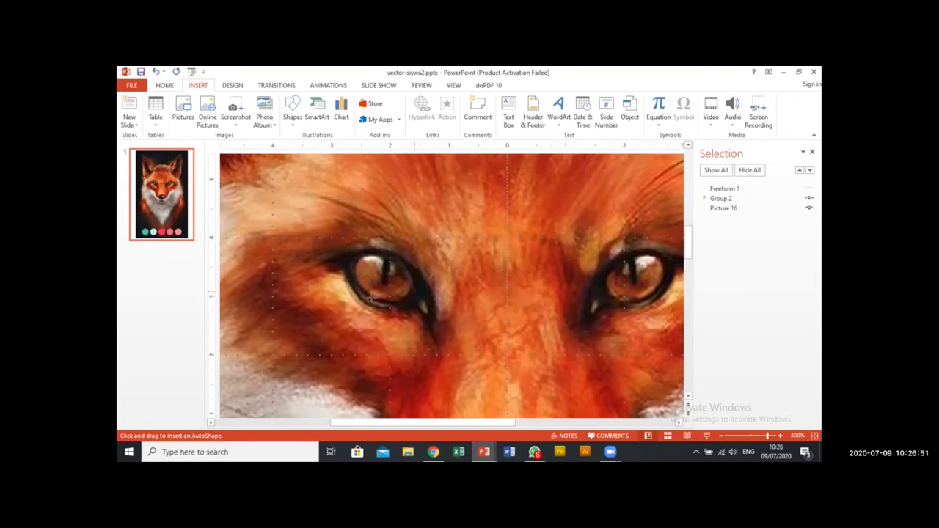
double_click(411, 291)
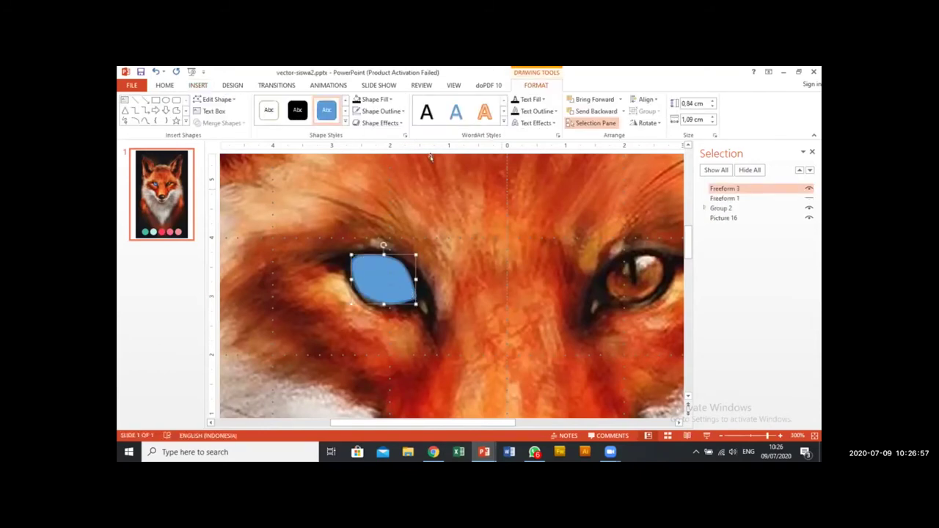
click(376, 100)
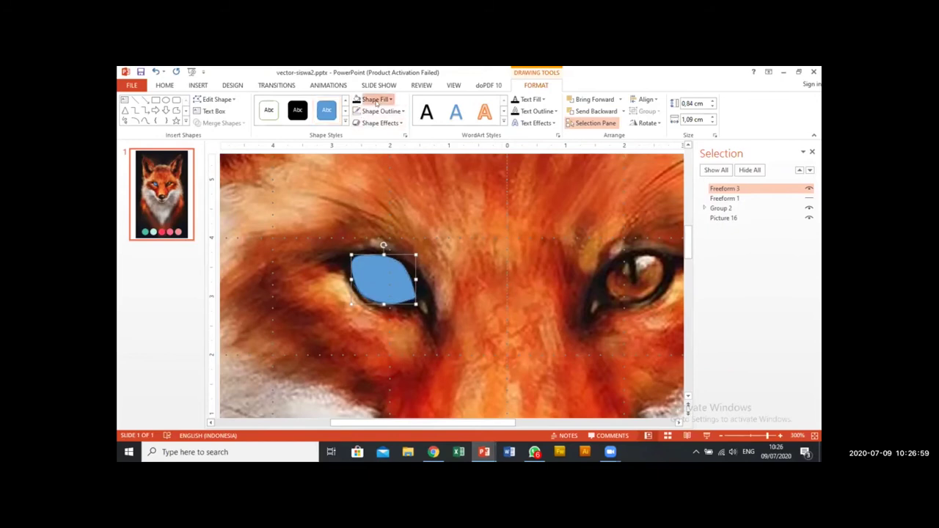
click(357, 123)
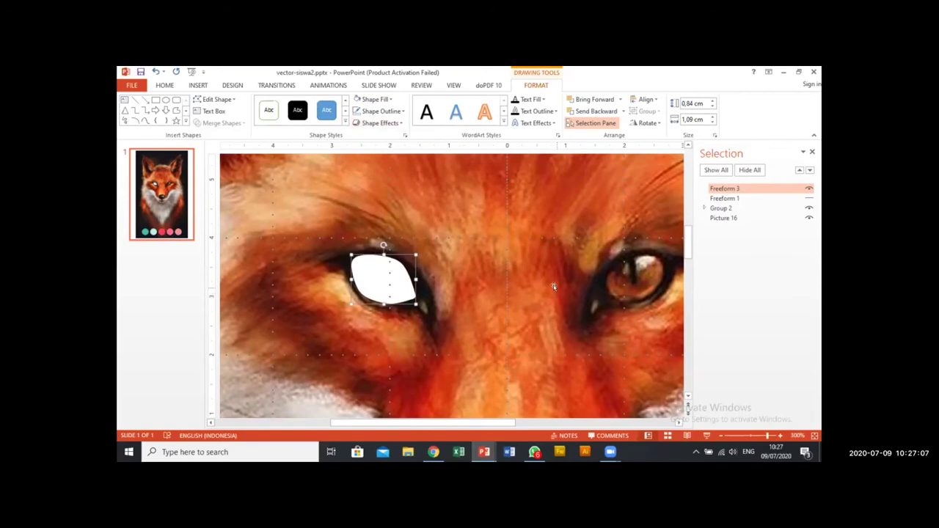
click(808, 190)
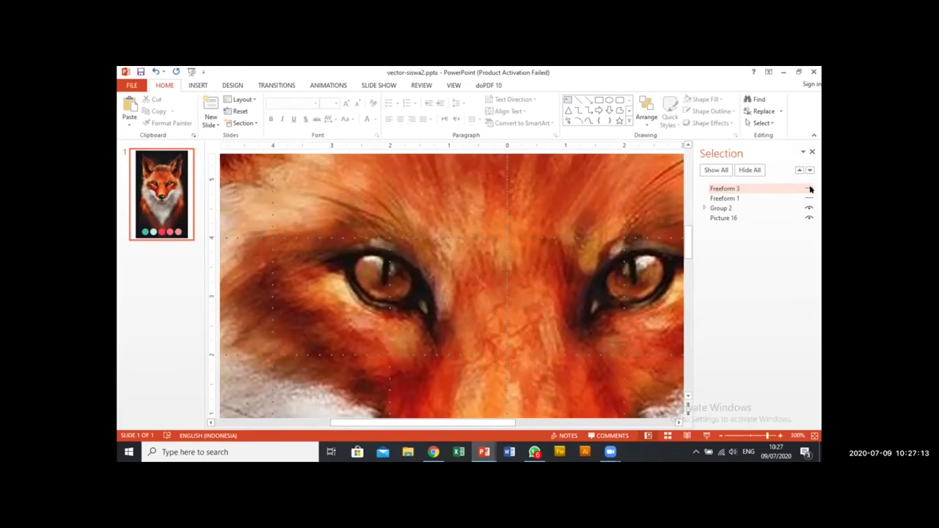
Step: Draw a narrow freeform pupil over the left eye and fill it black
click(197, 85)
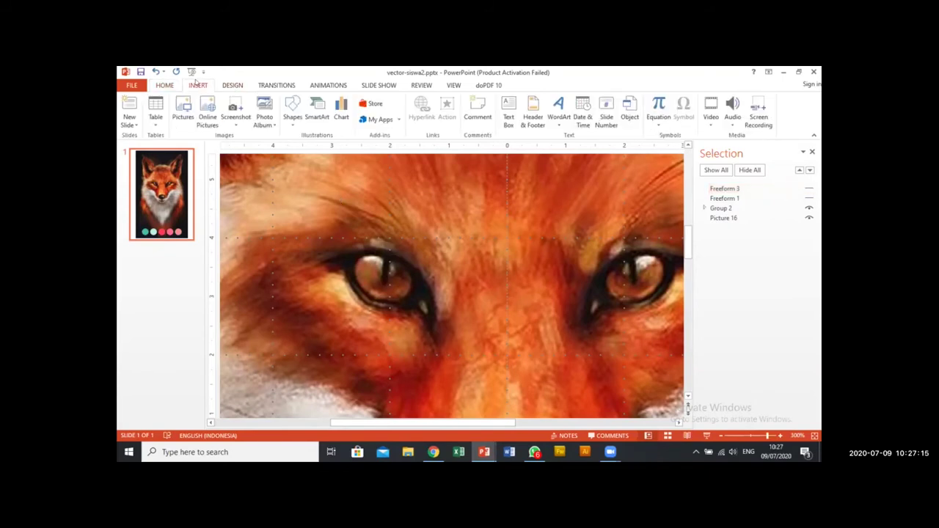
click(294, 114)
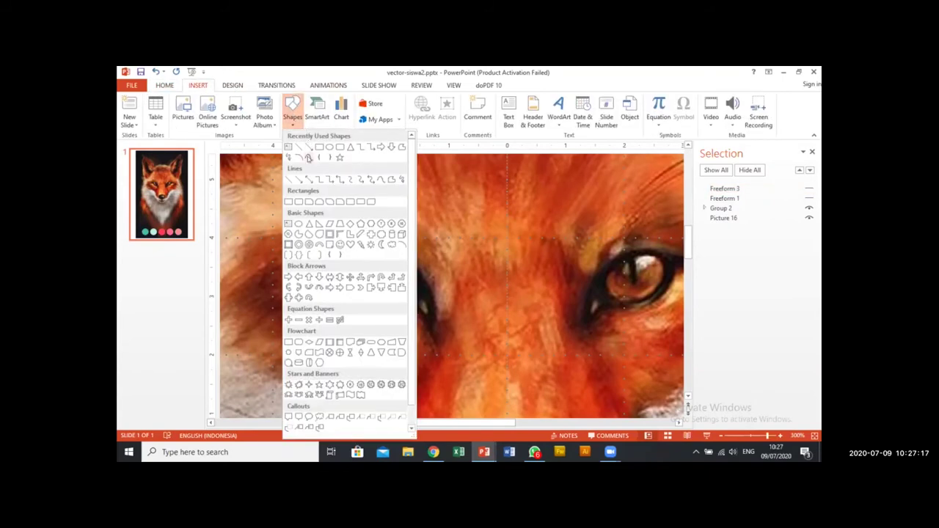
click(309, 158)
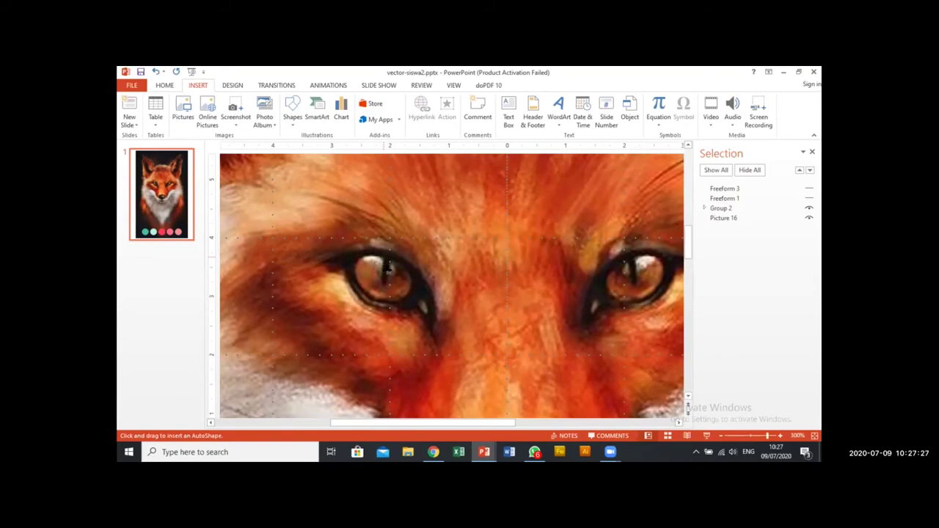
mouse_move(387, 262)
mouse_down()
mouse_move(381, 290)
mouse_move(387, 257)
mouse_up()
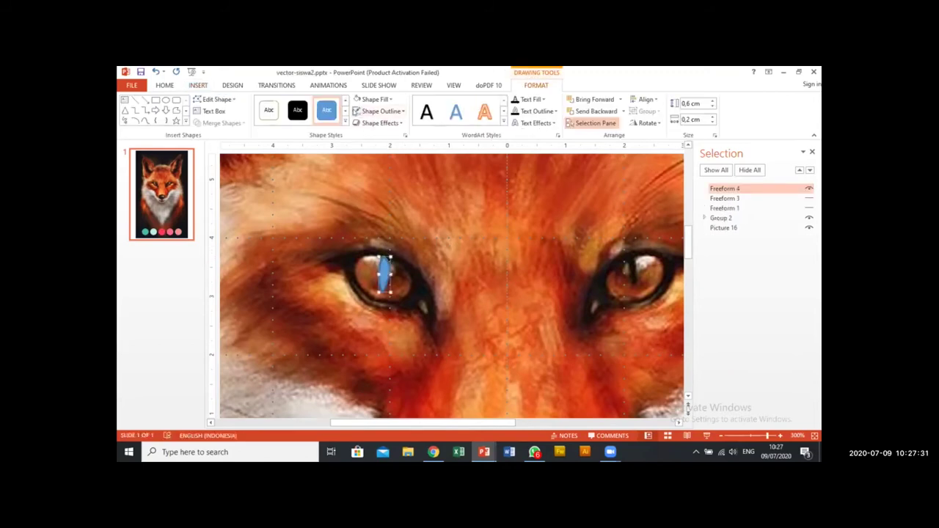
click(379, 99)
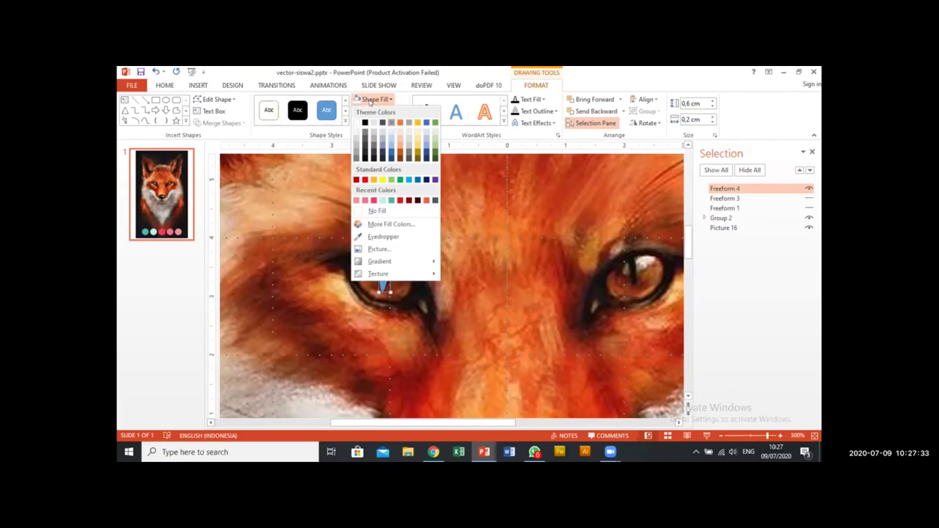
click(364, 120)
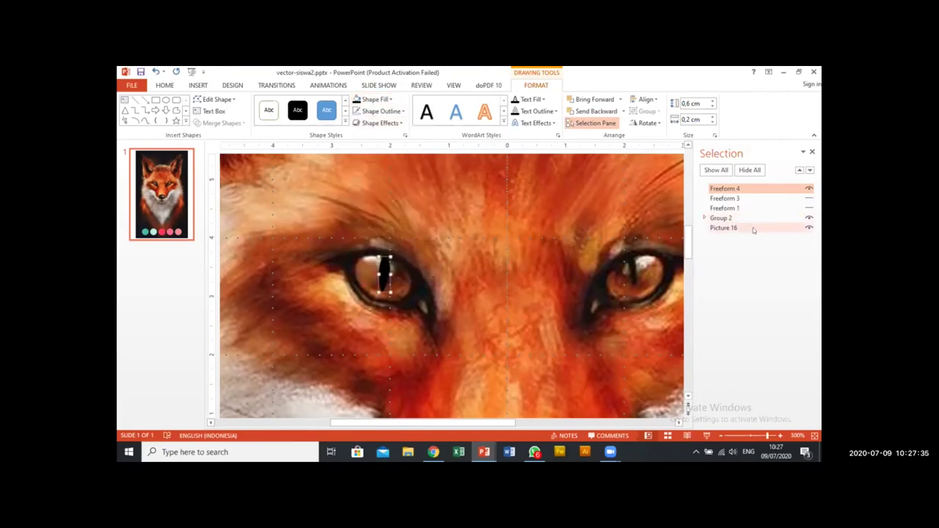
Step: Unhide Freeform 3 and Freeform 1 so all eye layers are visible
click(809, 198)
click(809, 209)
click(809, 208)
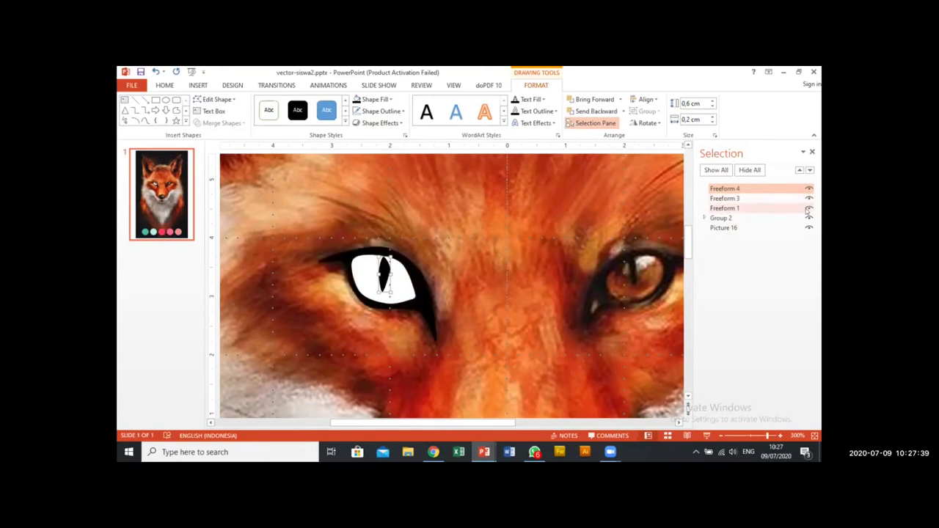
click(502, 212)
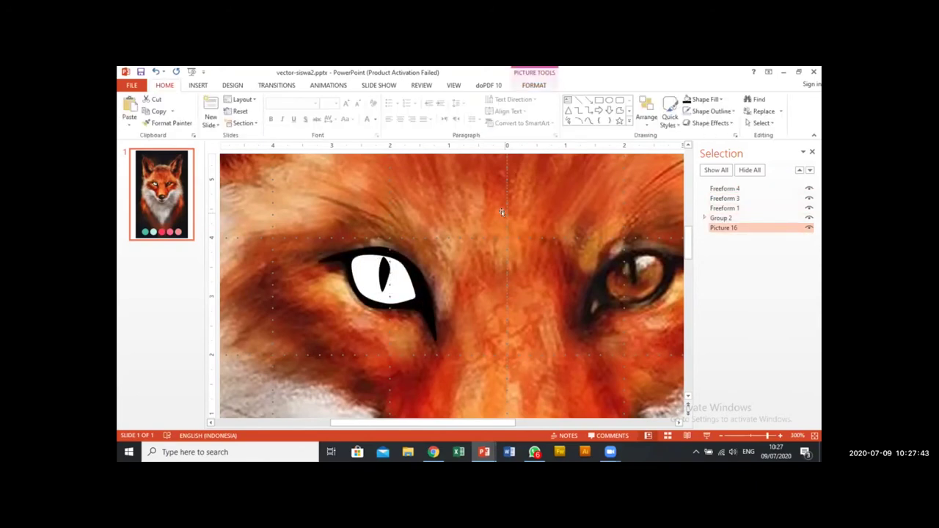
Step: Select Freeform 1, 3 and 4 (eye outline, white eye, slit pupil) and group them with Ctrl+G
click(724, 208)
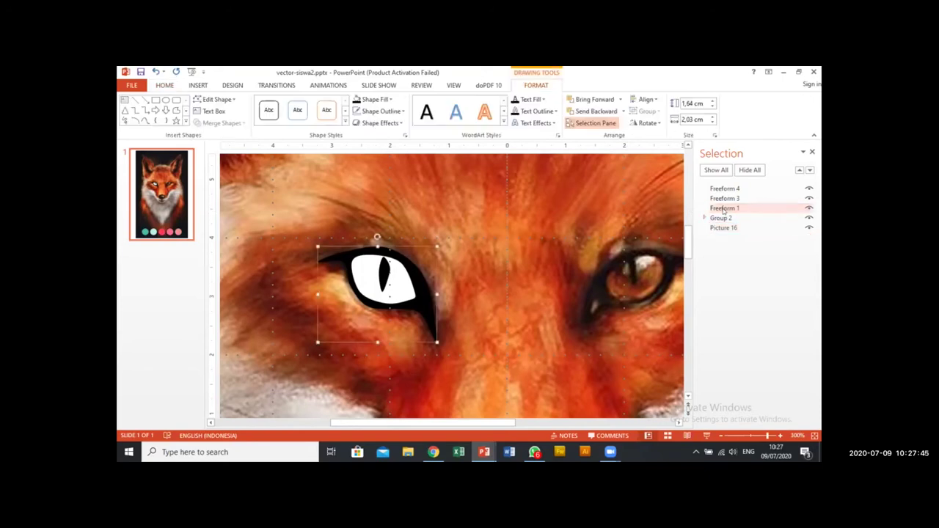
ctrl+click(725, 199)
ctrl+click(724, 189)
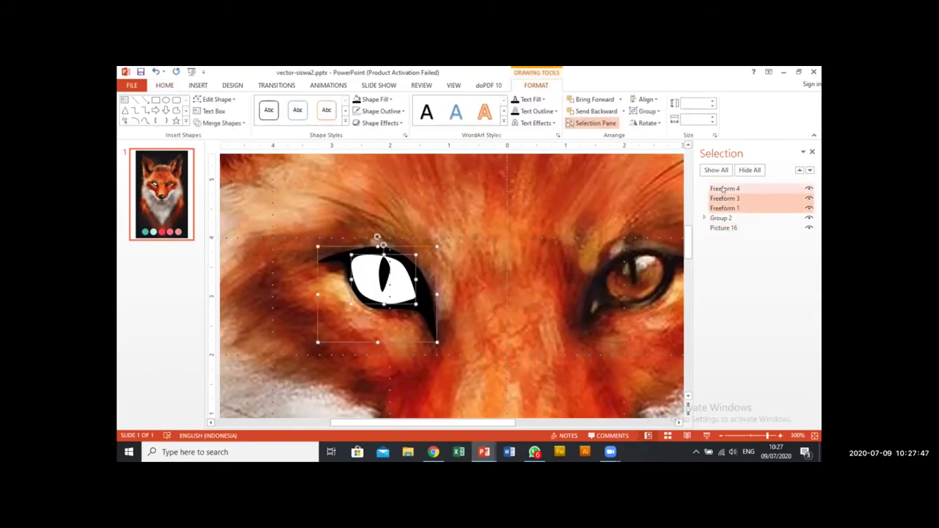
click(476, 215)
click(715, 210)
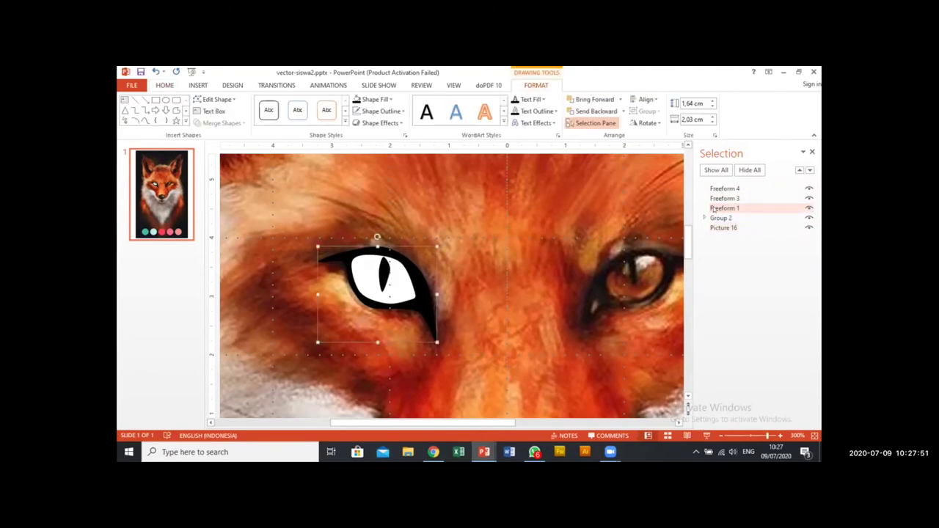
ctrl+click(717, 200)
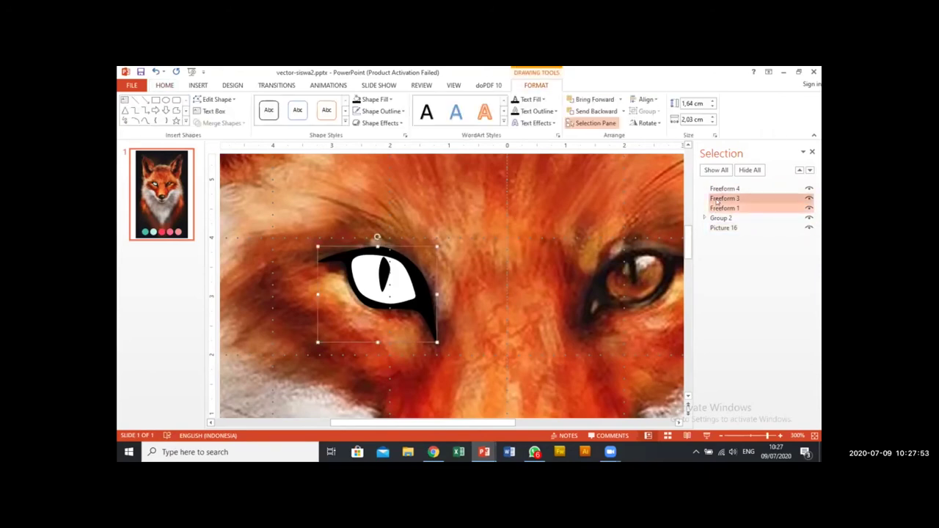
ctrl+click(720, 190)
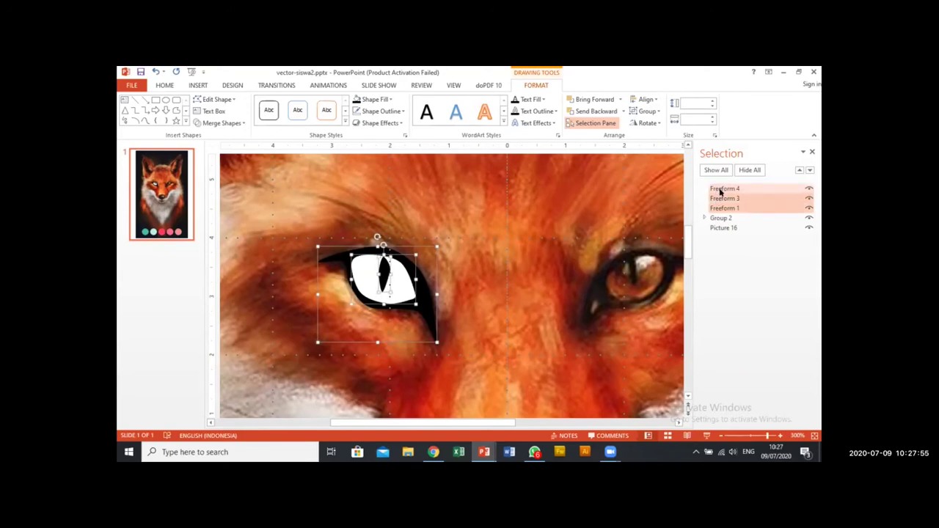
key(ctrl+g)
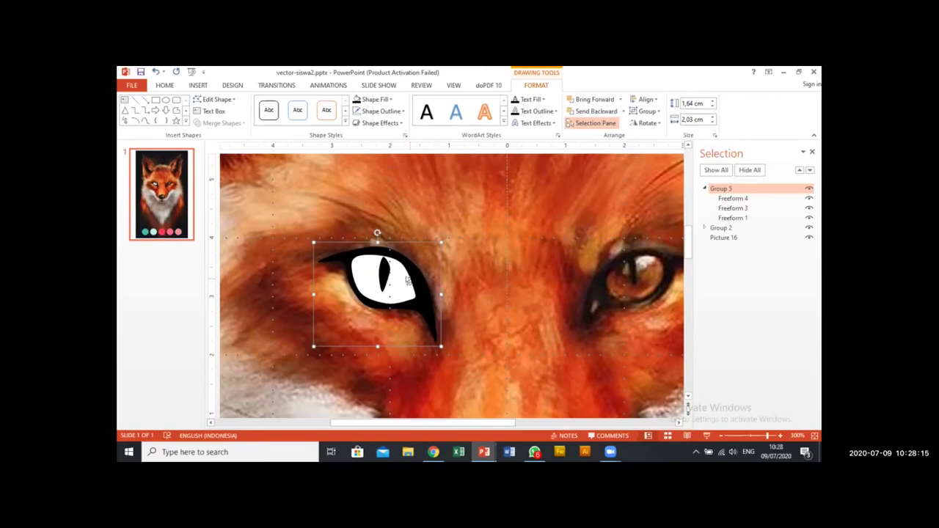
Step: Duplicate the eye group, flip it horizontally and place it over the fox's right eye
key(ctrl+d)
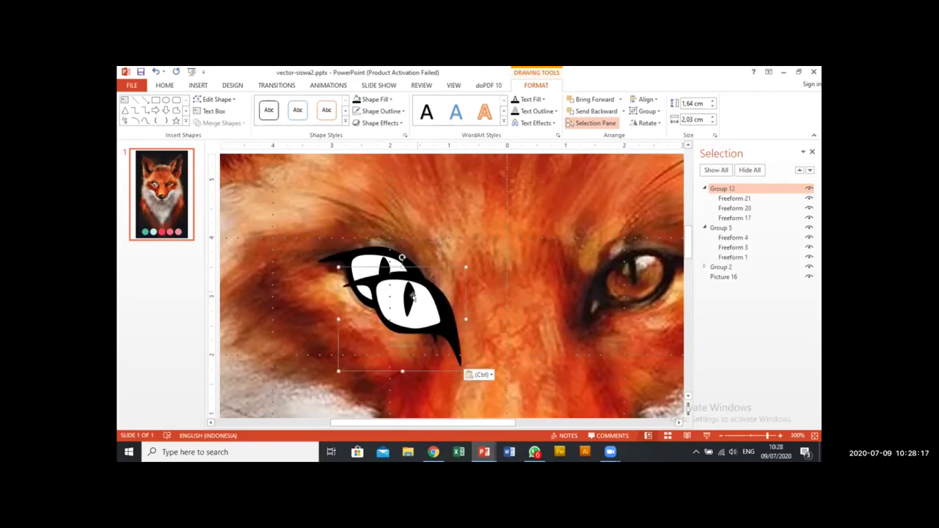
drag(420, 306, 525, 275)
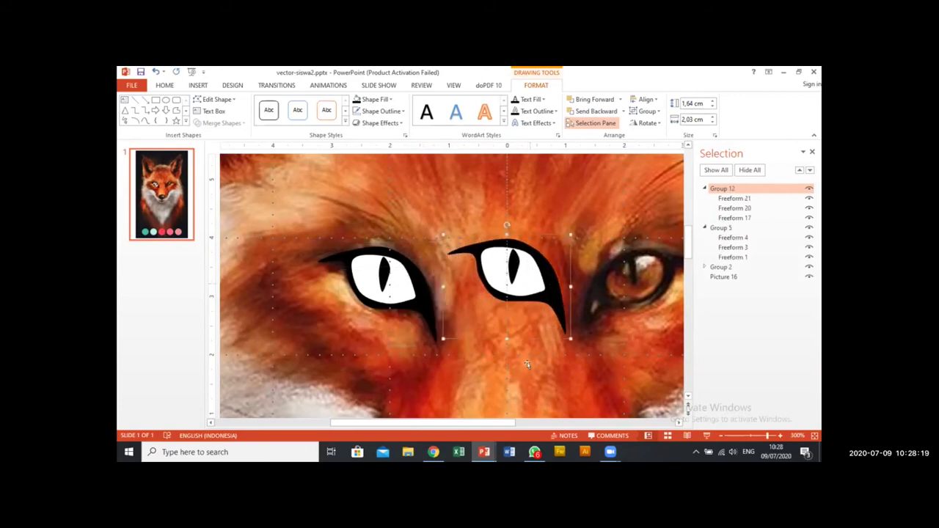
drag(515, 425, 526, 425)
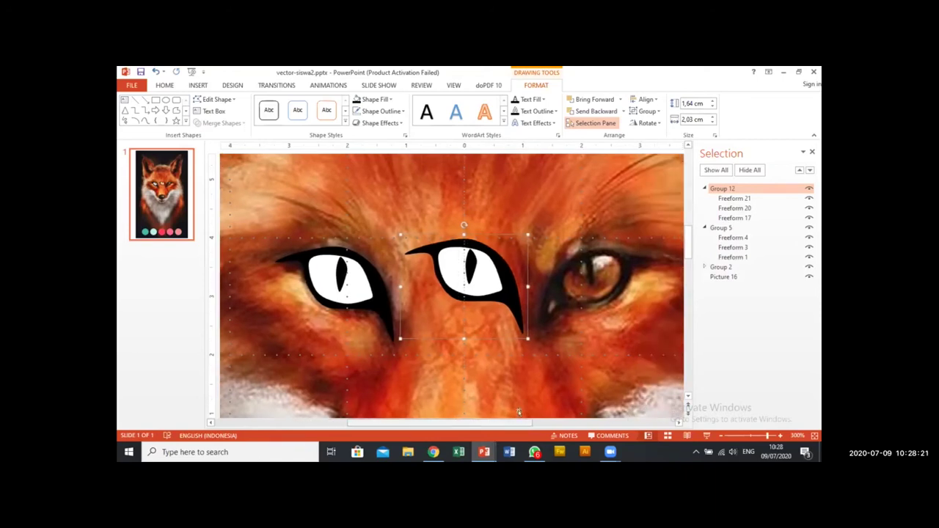
click(647, 123)
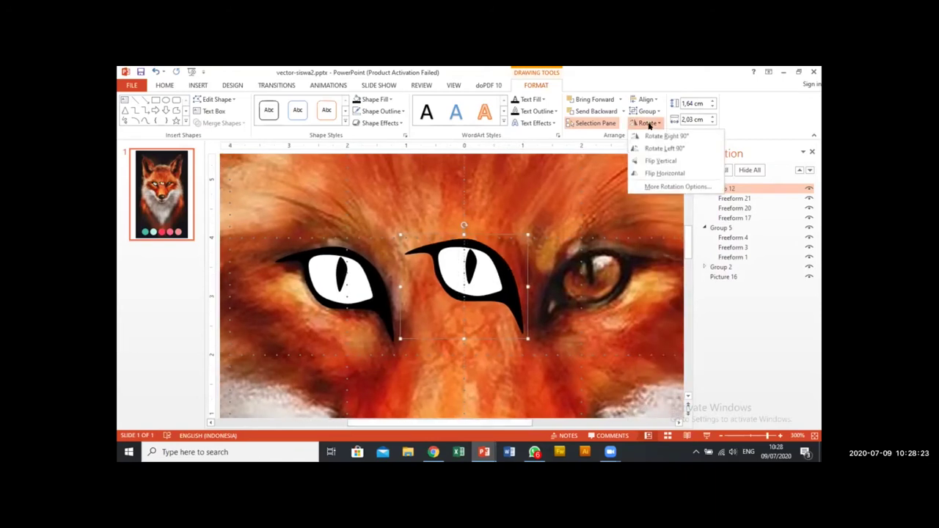
click(657, 174)
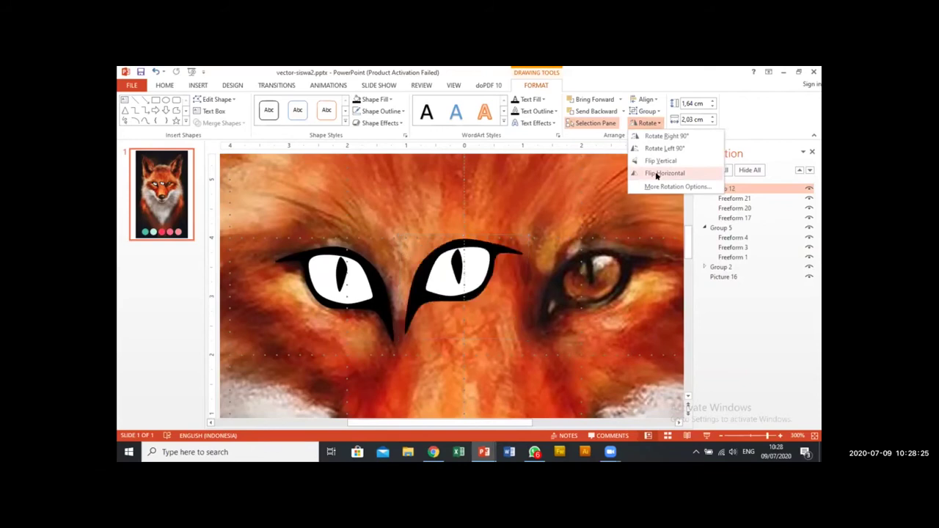
drag(440, 279, 576, 286)
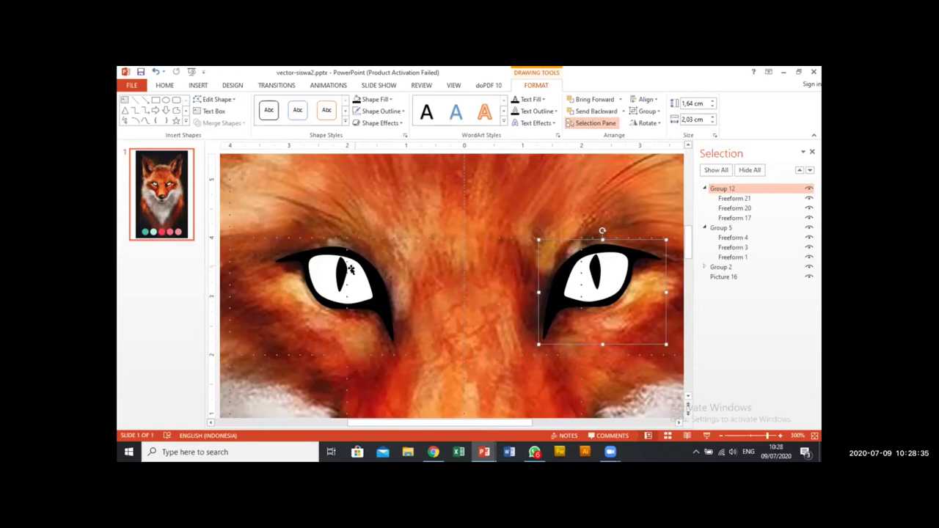
Step: Align both eye groups along their tops and group them together
shift+click(347, 273)
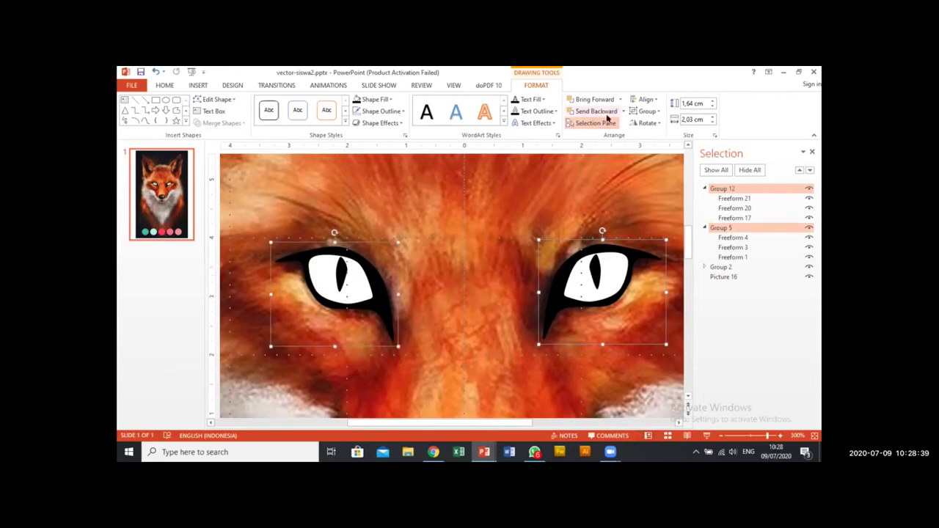
click(647, 99)
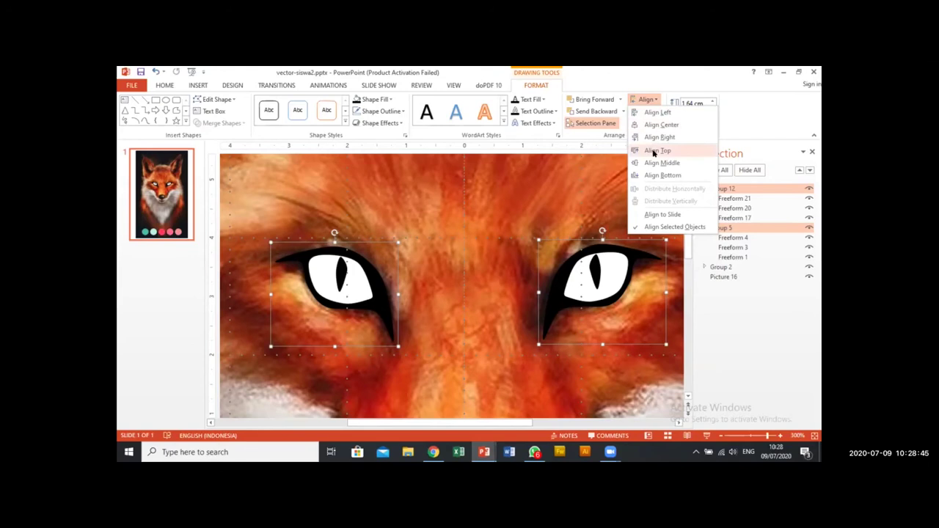
click(653, 151)
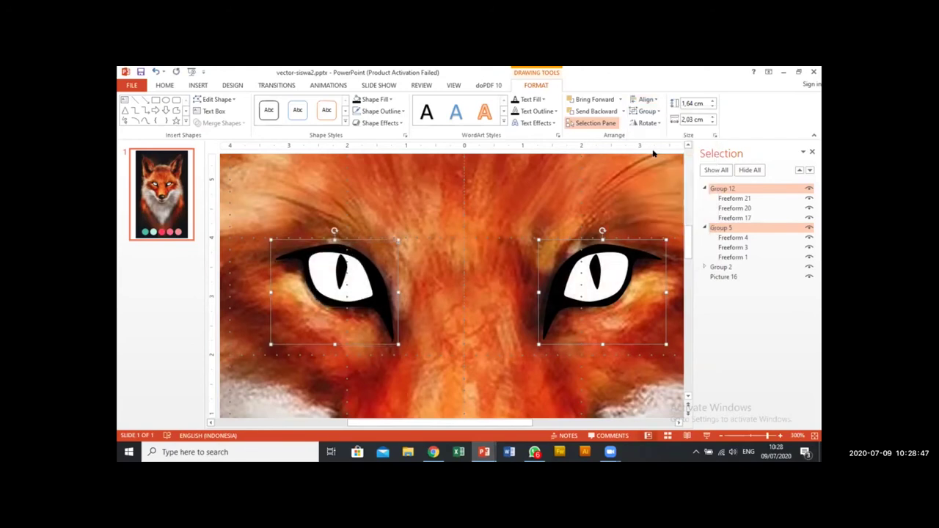
key(ctrl+g)
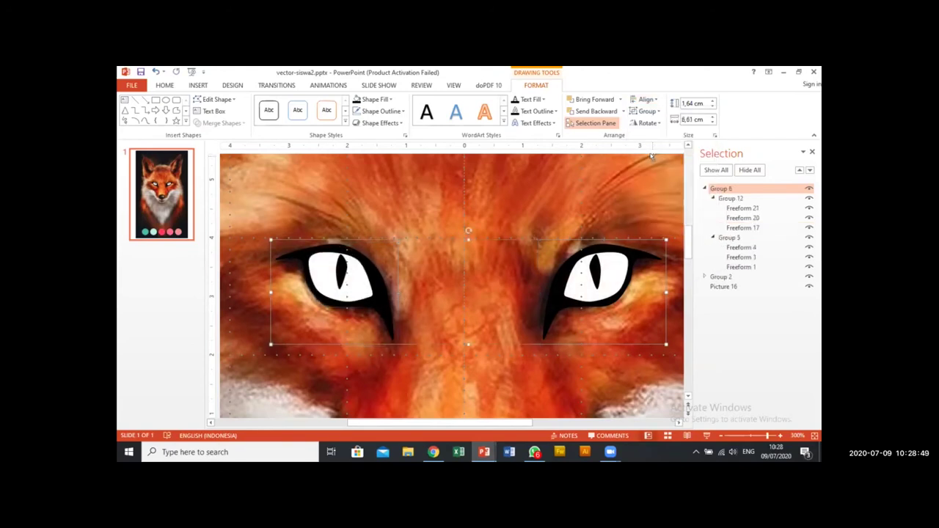
Step: Rename the combined eye group to 'mata' and collapse it in the Selection pane
click(736, 188)
key(ctrl+a)
text(mata)
key(Return)
click(704, 188)
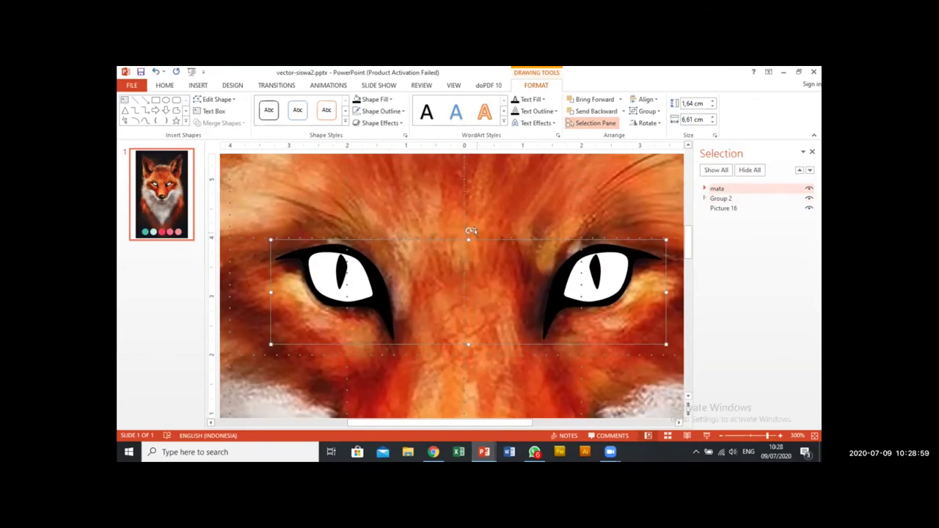
Step: Zoom and scroll down to the fox's nose, then pick the Freeform shape tool
scroll(471, 230, down, 5)
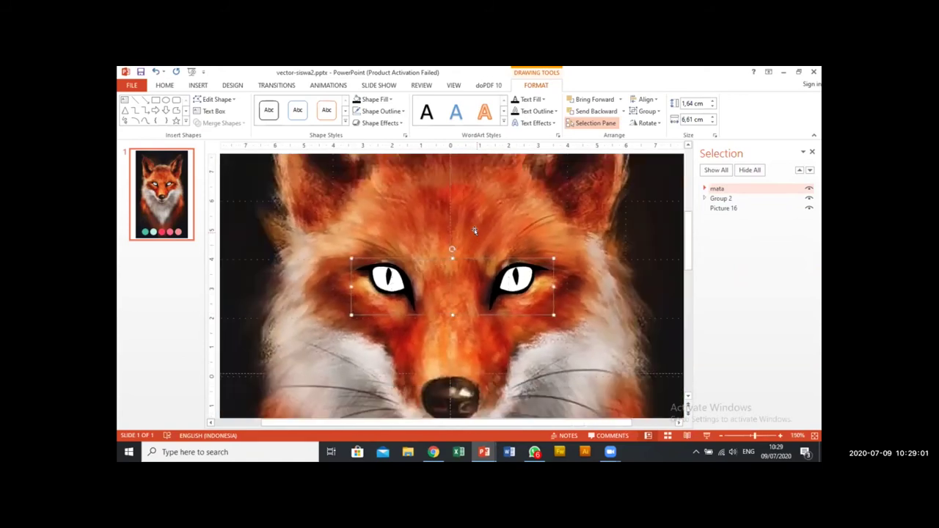
scroll(475, 231, down, 1)
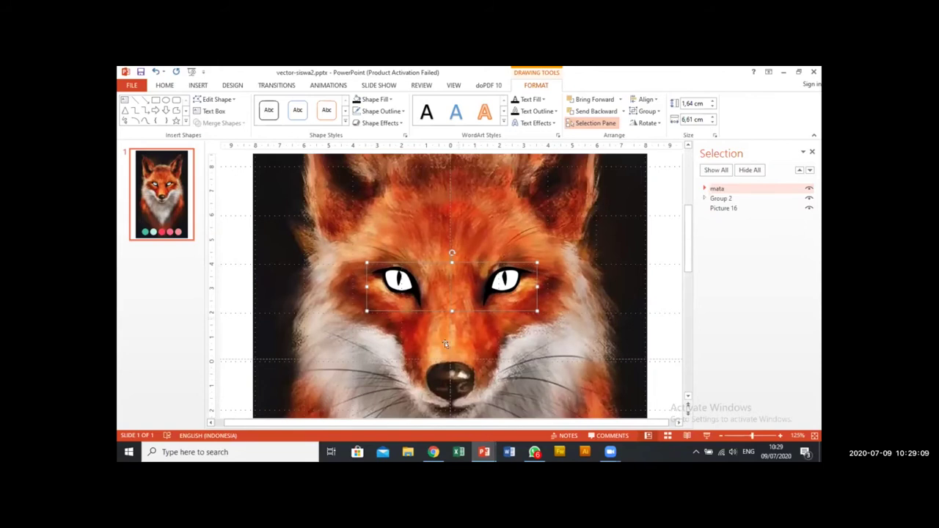
scroll(445, 342, up, 8)
scroll(441, 349, down, 5)
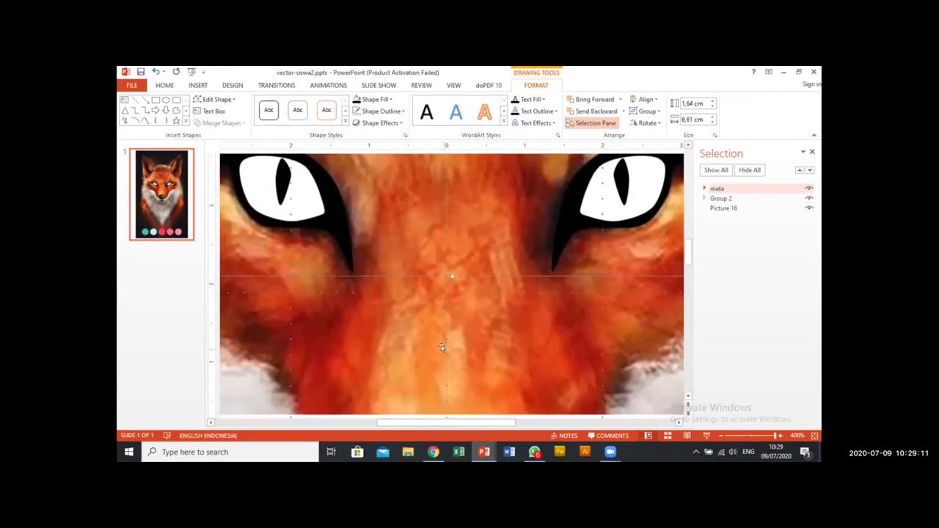
scroll(441, 349, down, 3)
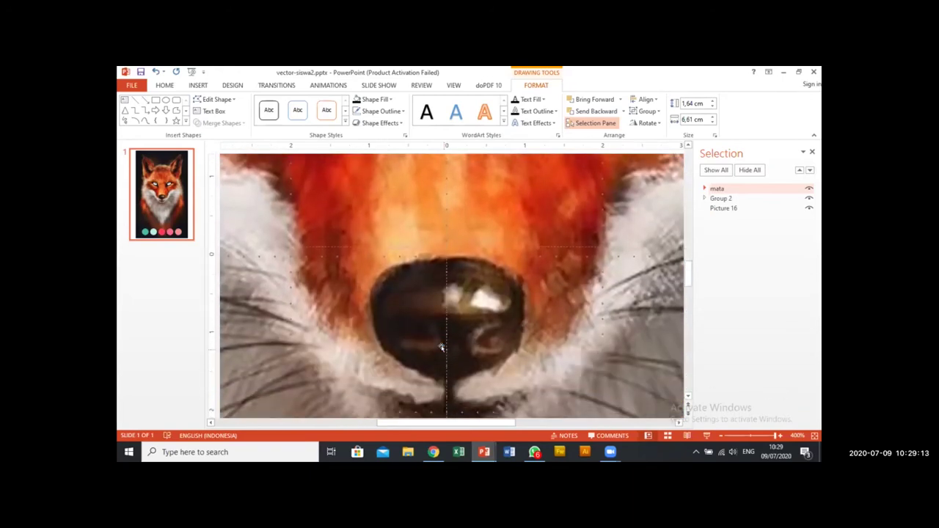
scroll(438, 331, down, 3)
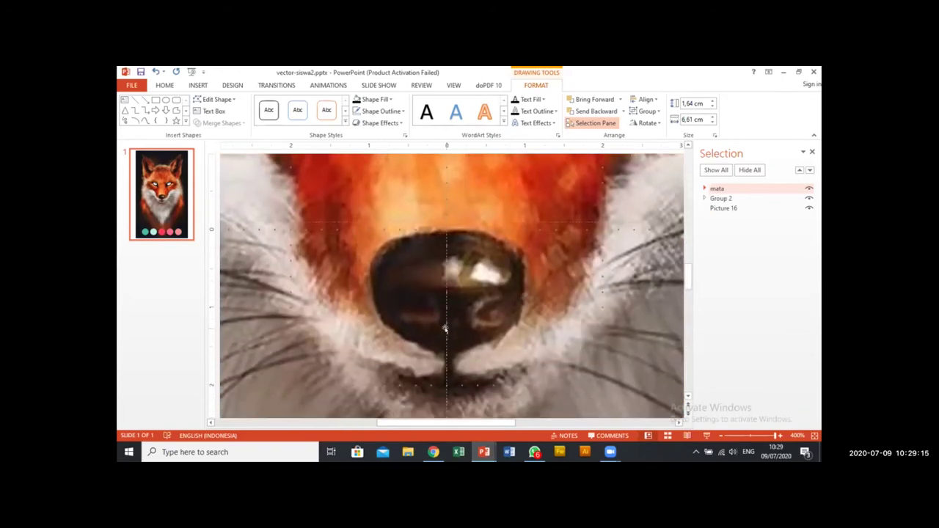
click(145, 122)
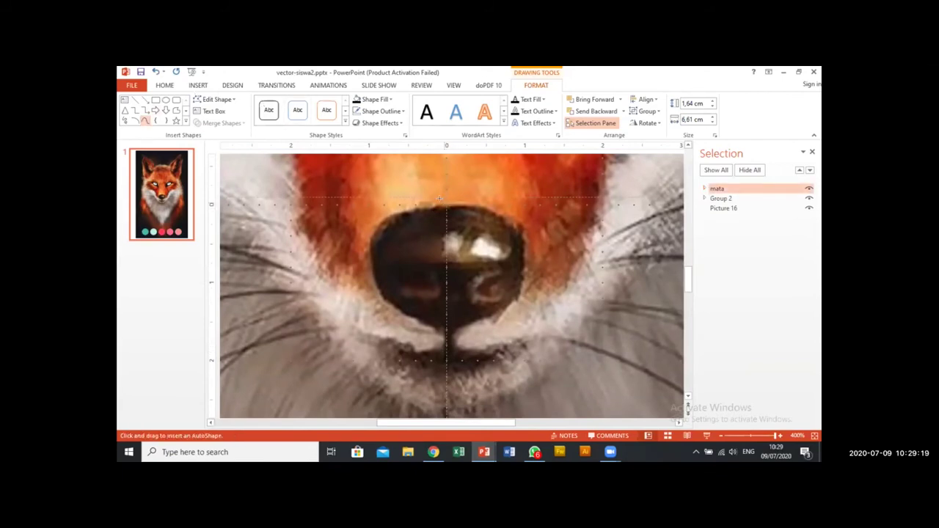
Step: Trace the nose as a freeform with no outline and black fill
click(441, 198)
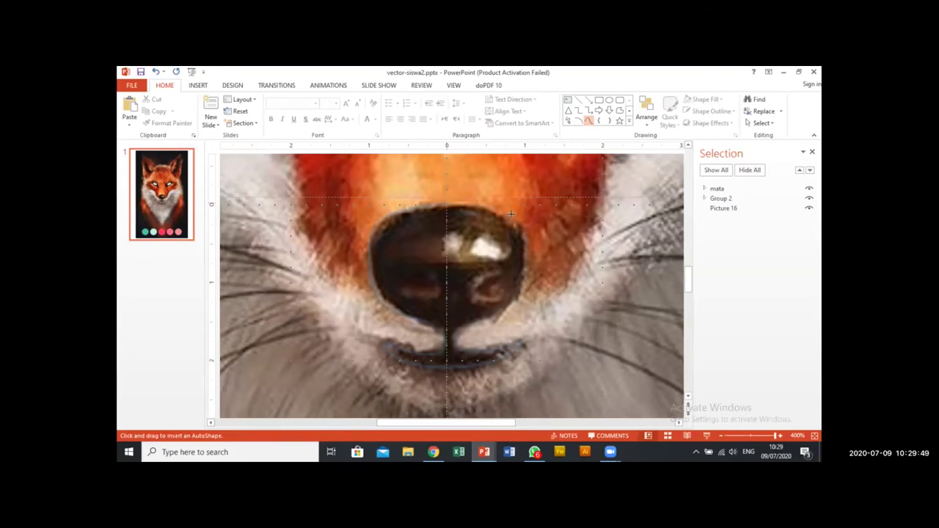
click(443, 198)
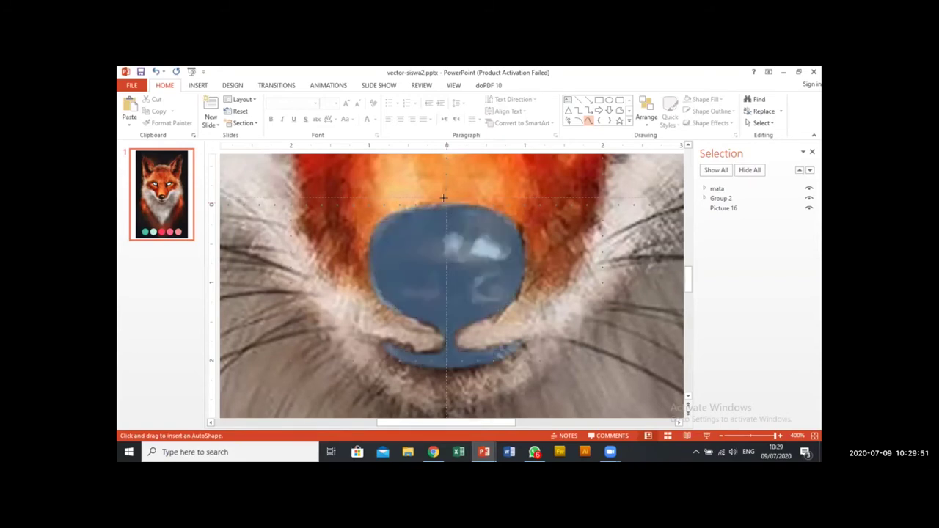
click(444, 197)
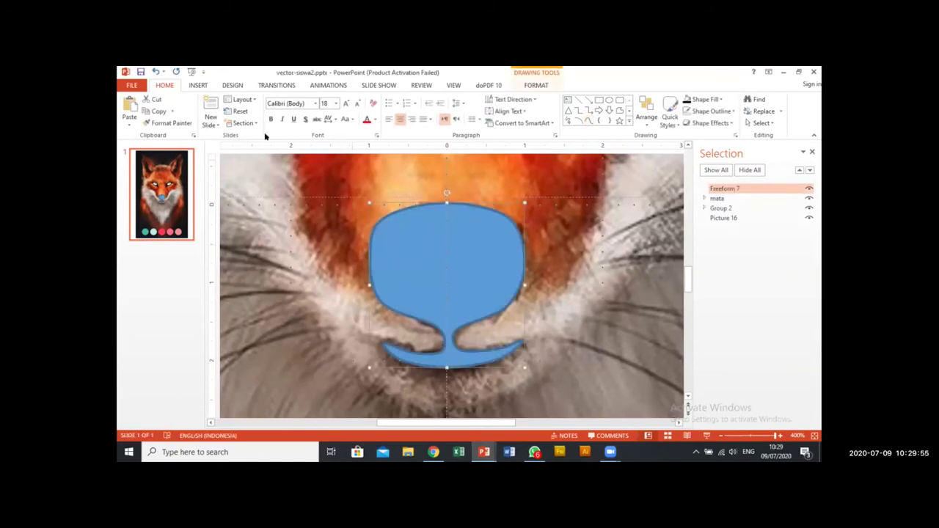
click(533, 86)
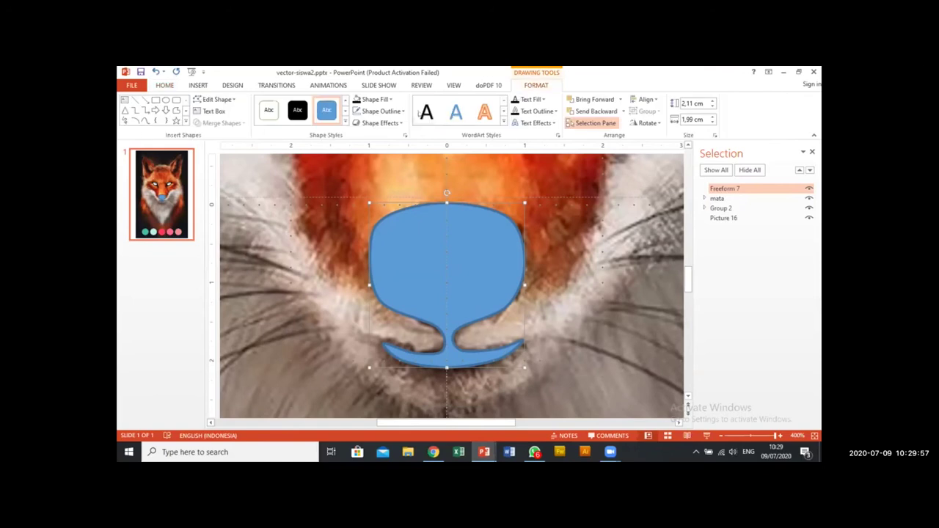
click(358, 111)
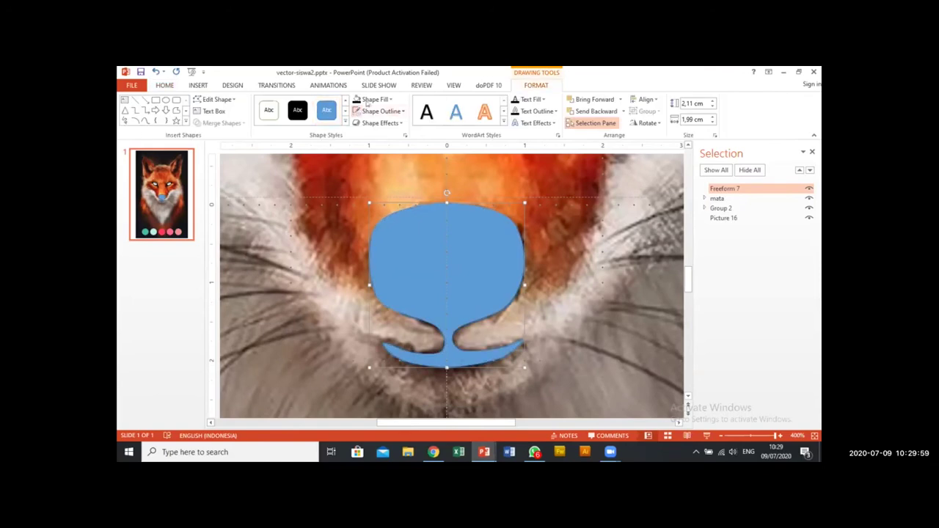
click(357, 100)
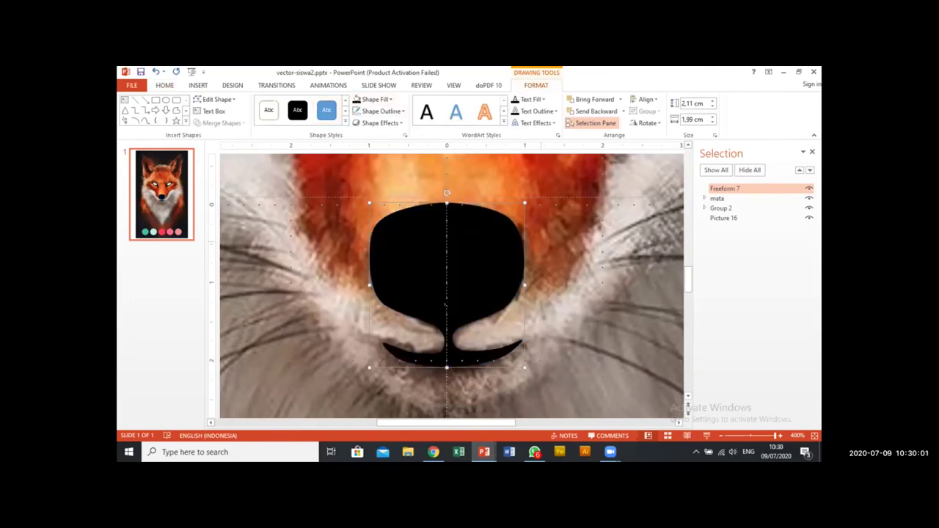
click(567, 256)
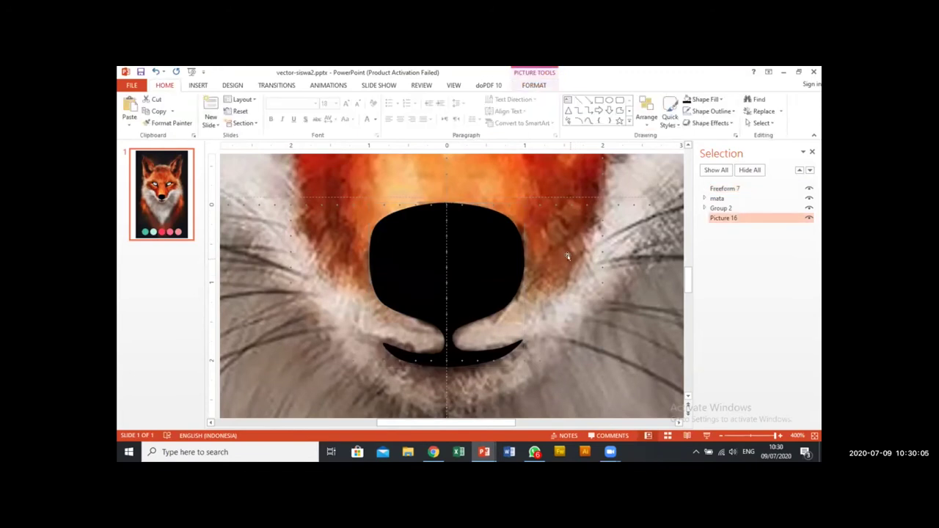
click(487, 266)
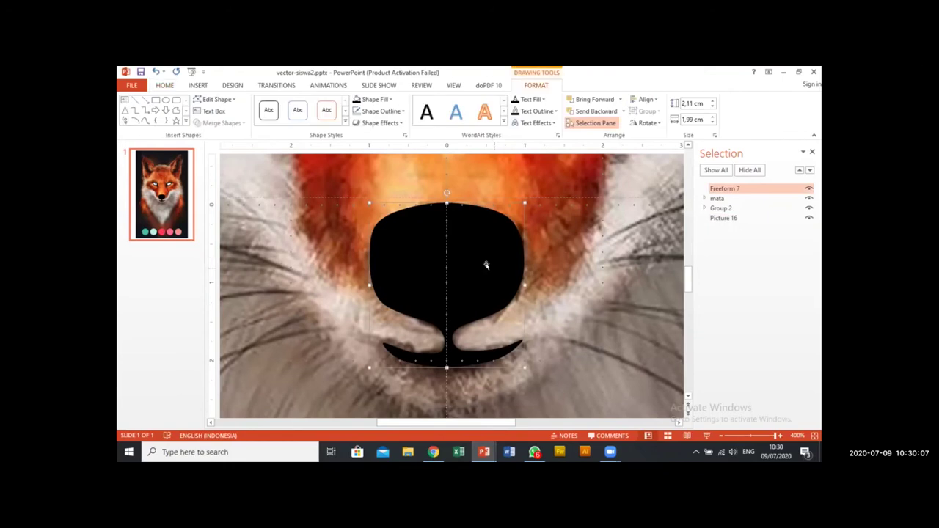
Step: Draw a small freeform highlight on the upper nose and fill it white
click(145, 121)
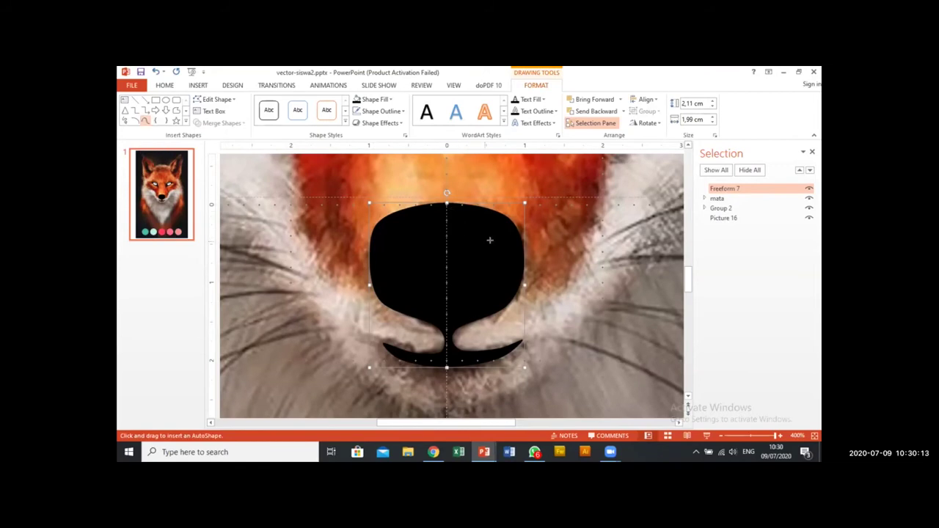
mouse_move(504, 245)
mouse_down()
mouse_move(487, 214)
mouse_move(430, 212)
mouse_move(448, 243)
mouse_move(503, 251)
mouse_up()
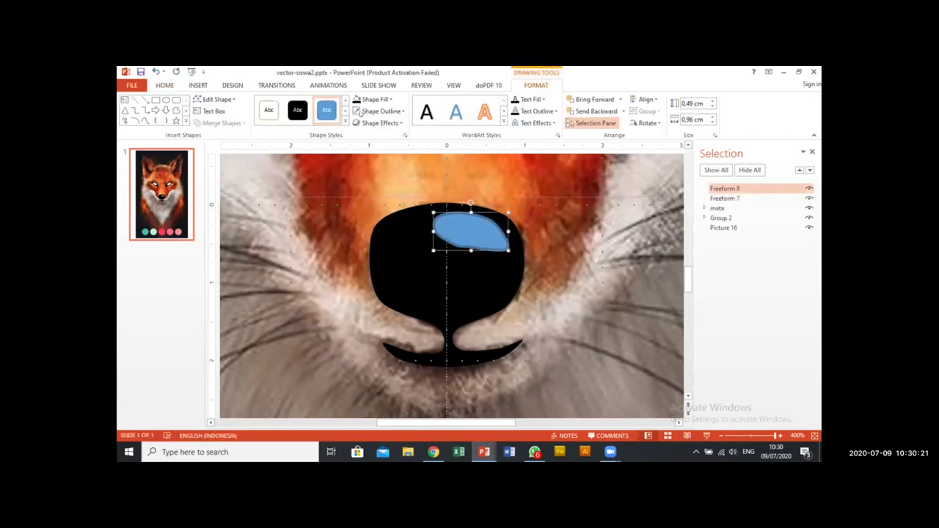
click(367, 101)
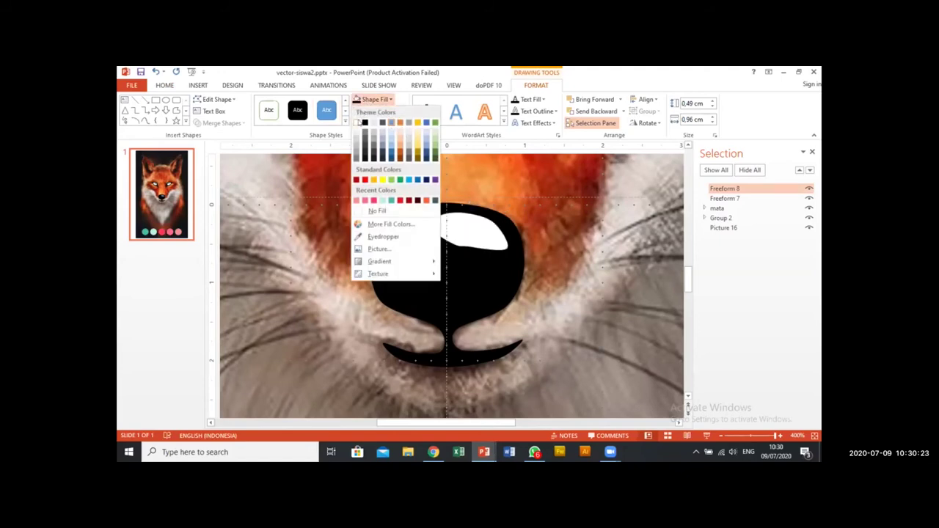
click(358, 119)
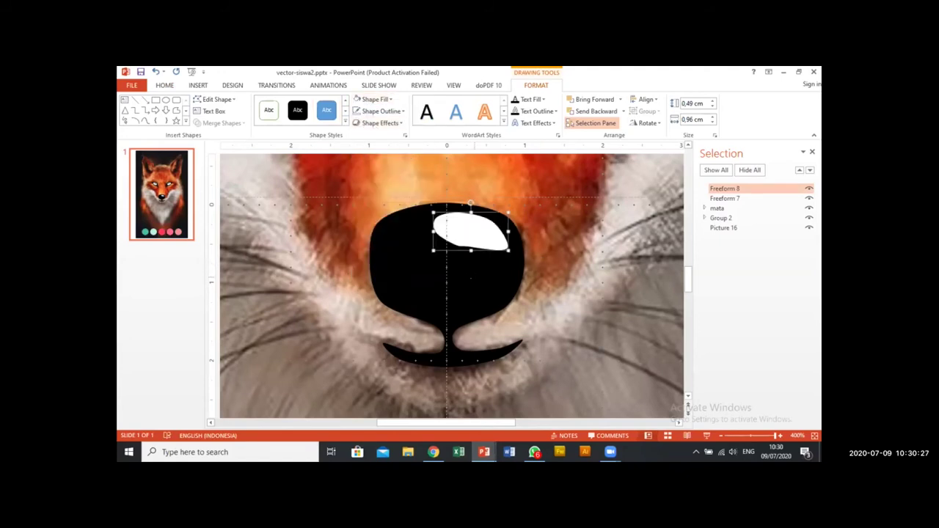
Step: Group the highlight with the black nose and rename the group 'hidung'
shift+click(472, 279)
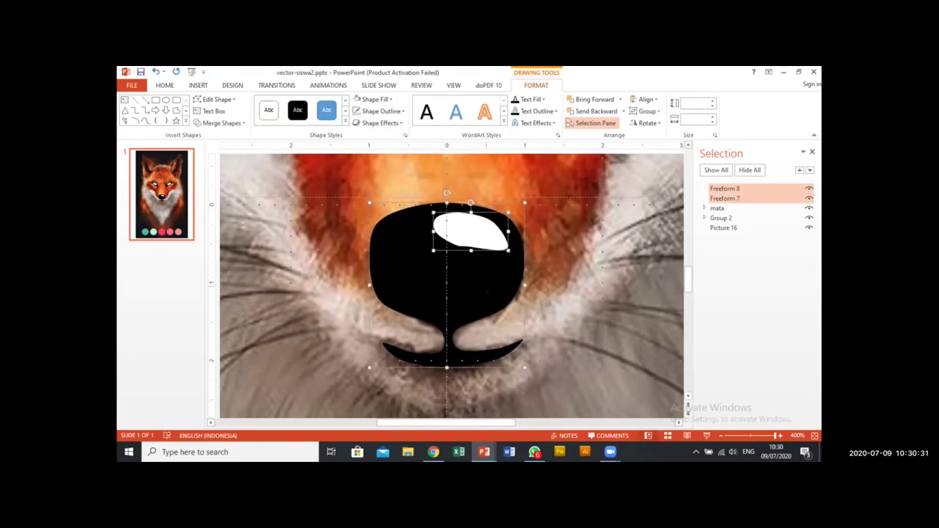
key(ctrl+g)
click(727, 189)
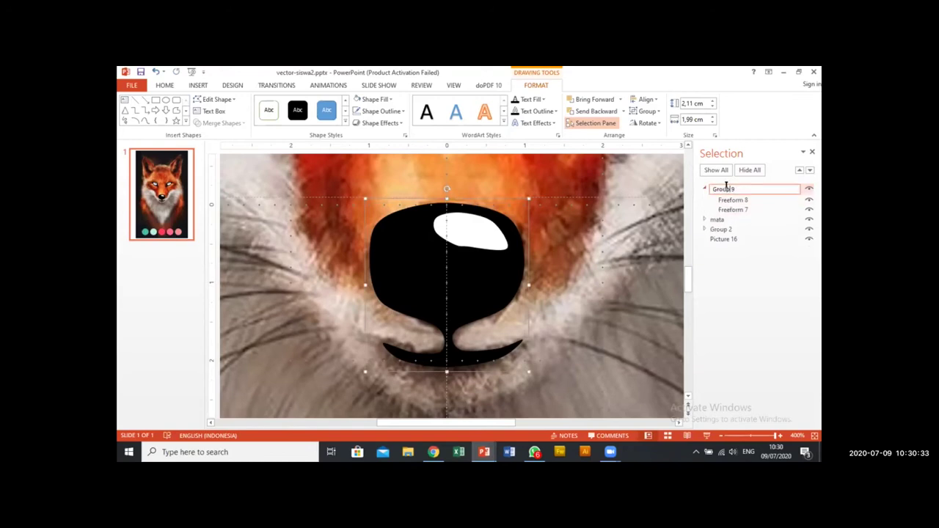
key(ctrl+a)
text(hidung)
key(Return)
click(705, 189)
click(579, 248)
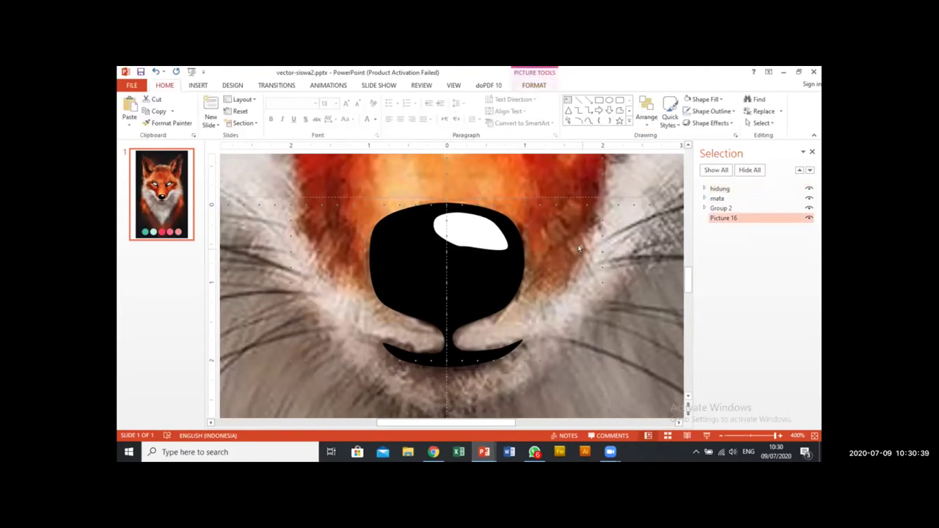
scroll(580, 250, down, 3)
scroll(580, 250, down, 3)
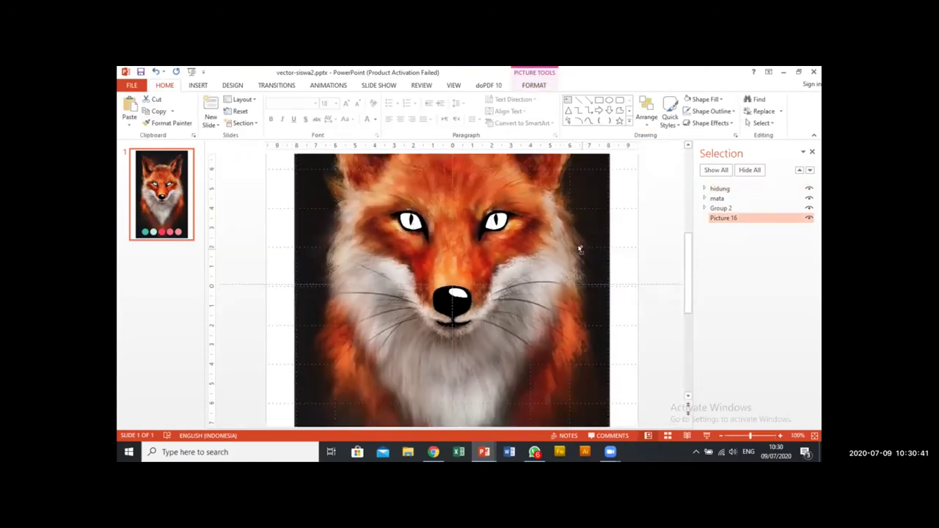
scroll(580, 250, down, 1)
click(808, 218)
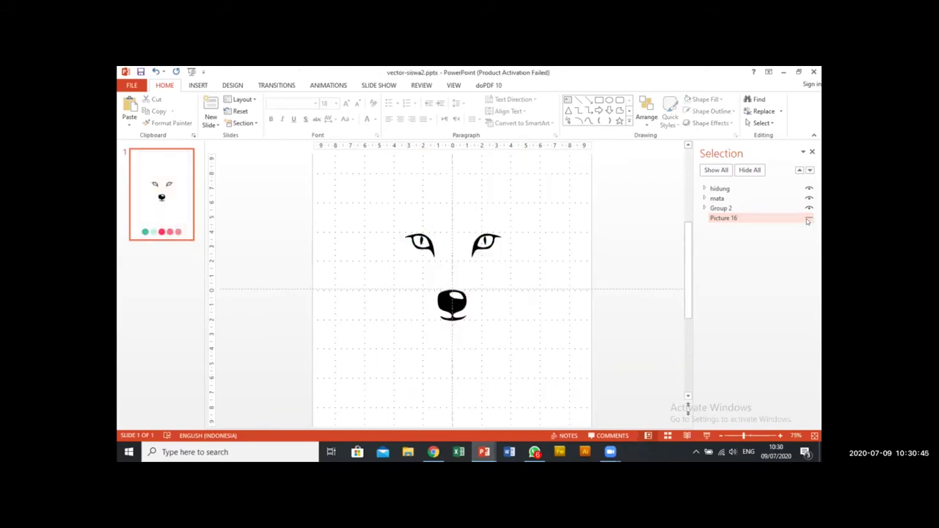
click(808, 219)
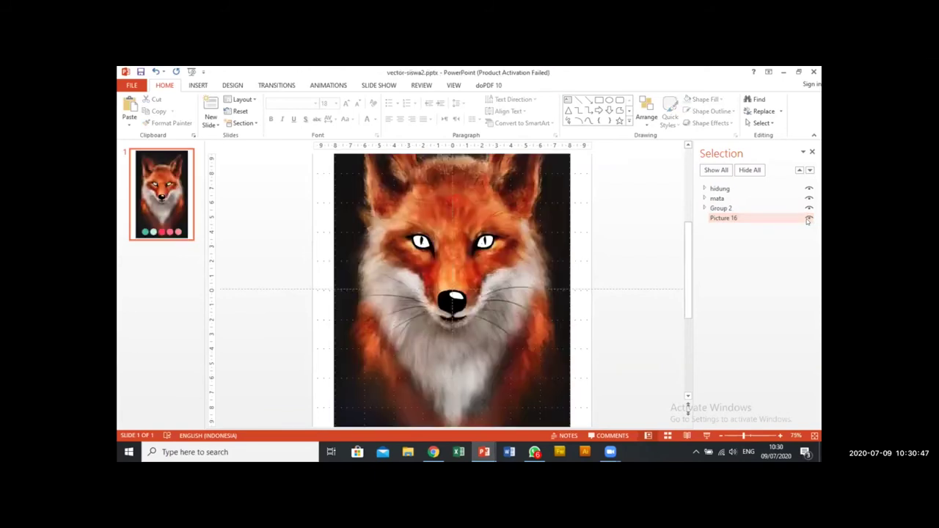
scroll(497, 232, up, 1)
scroll(496, 233, up, 5)
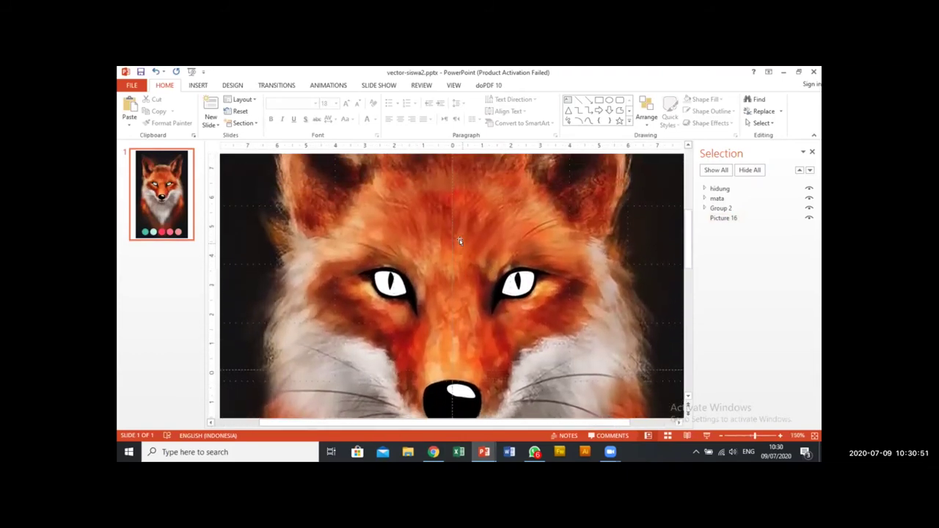
scroll(460, 241, up, 5)
scroll(459, 242, down, 4)
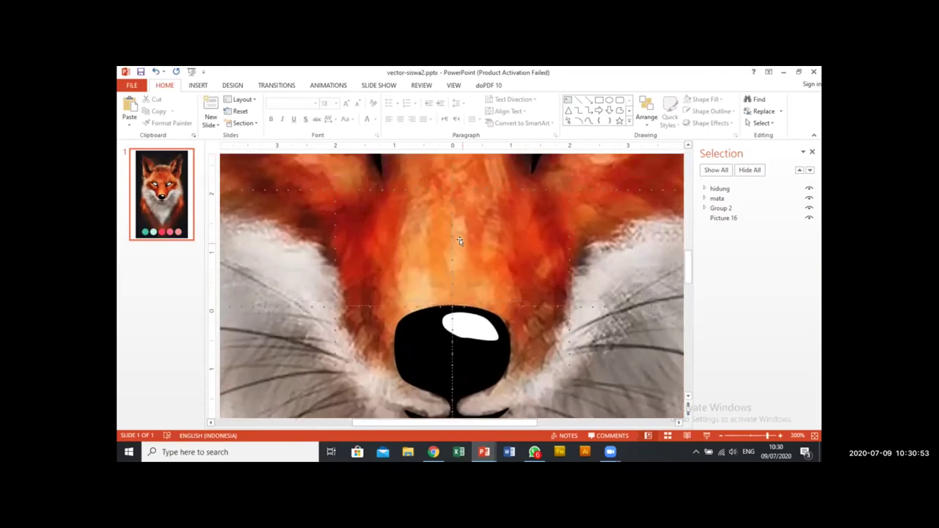
scroll(459, 241, up, 2)
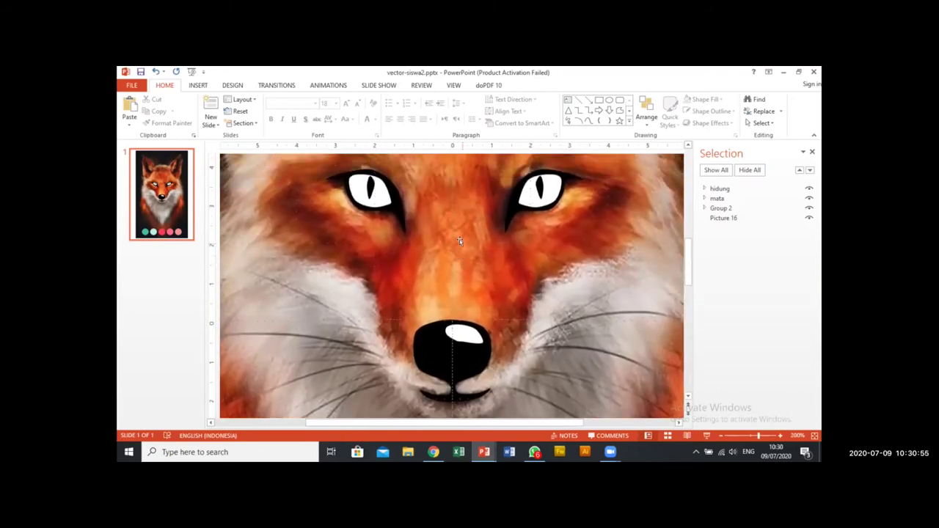
scroll(459, 242, down, 1)
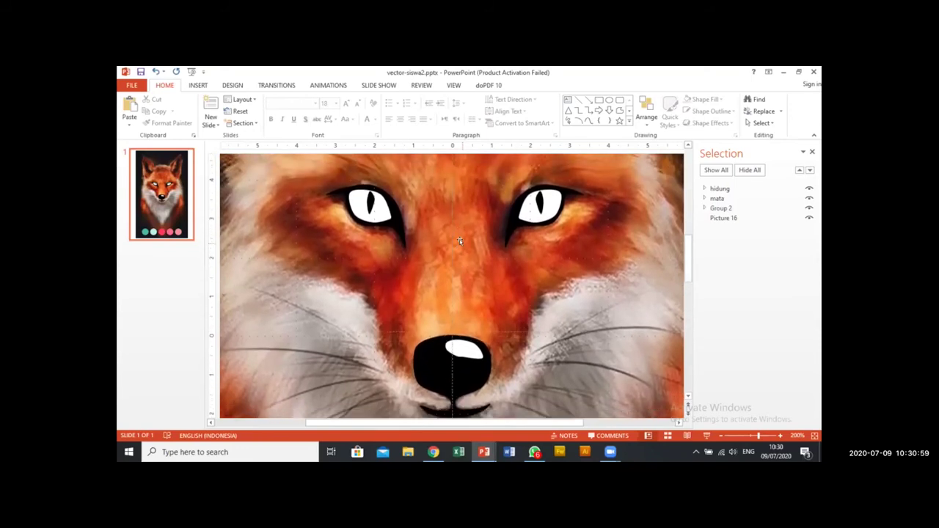
scroll(459, 242, up, 1)
scroll(458, 242, up, 2)
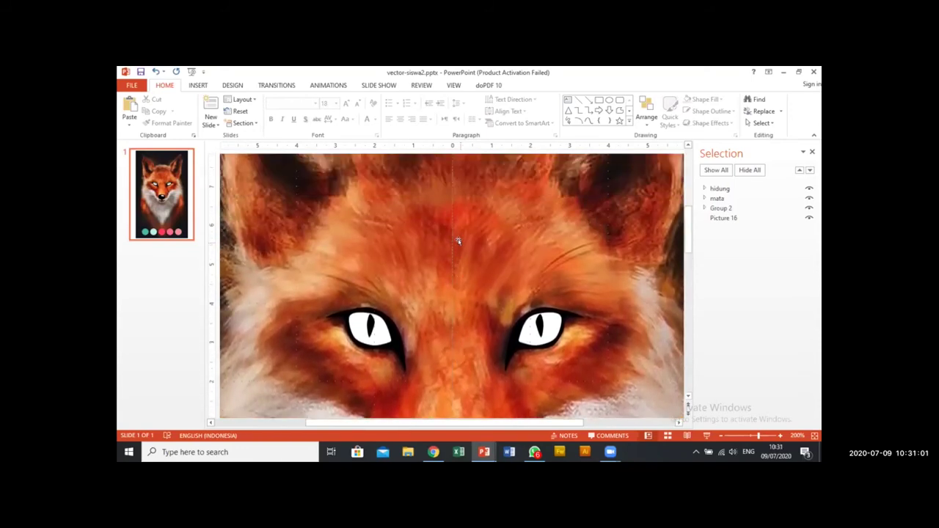
scroll(459, 241, down, 3)
scroll(459, 241, down, 1)
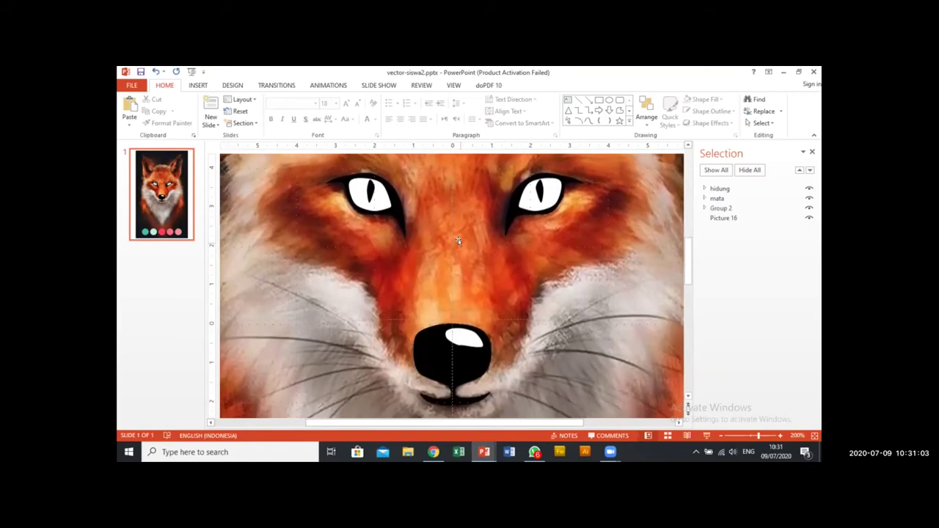
scroll(459, 242, down, 1)
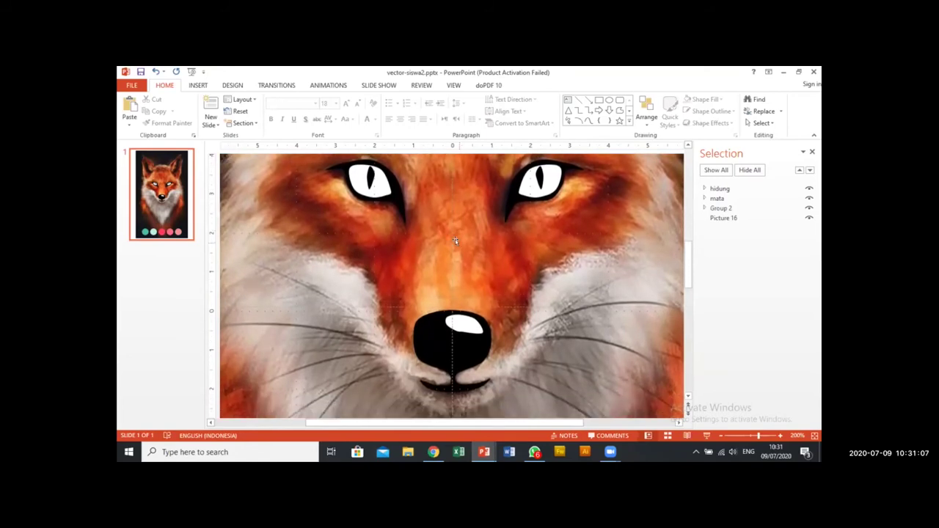
scroll(455, 241, down, 1)
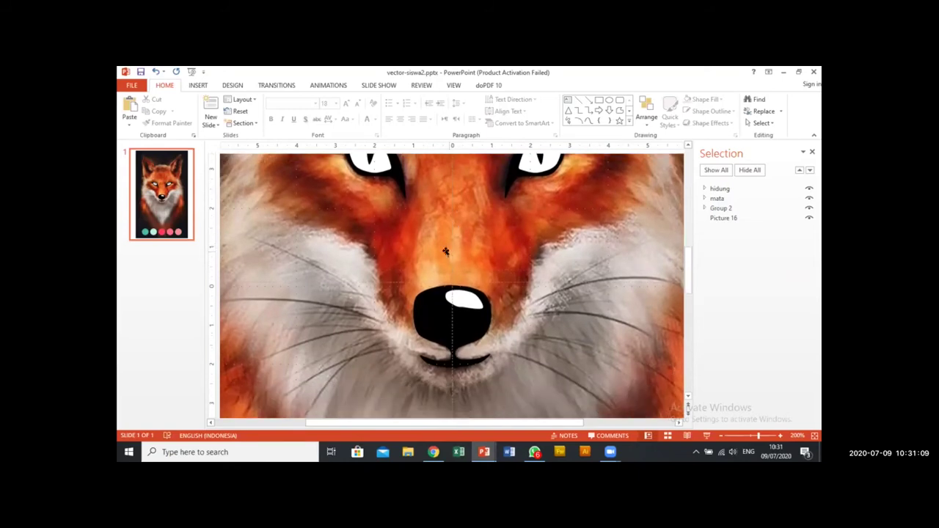
scroll(427, 236, up, 5)
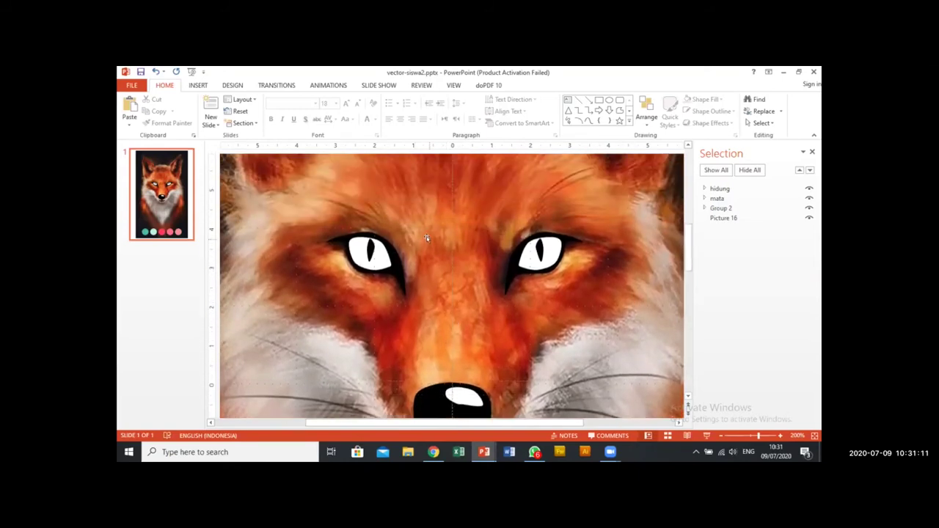
scroll(426, 238, up, 2)
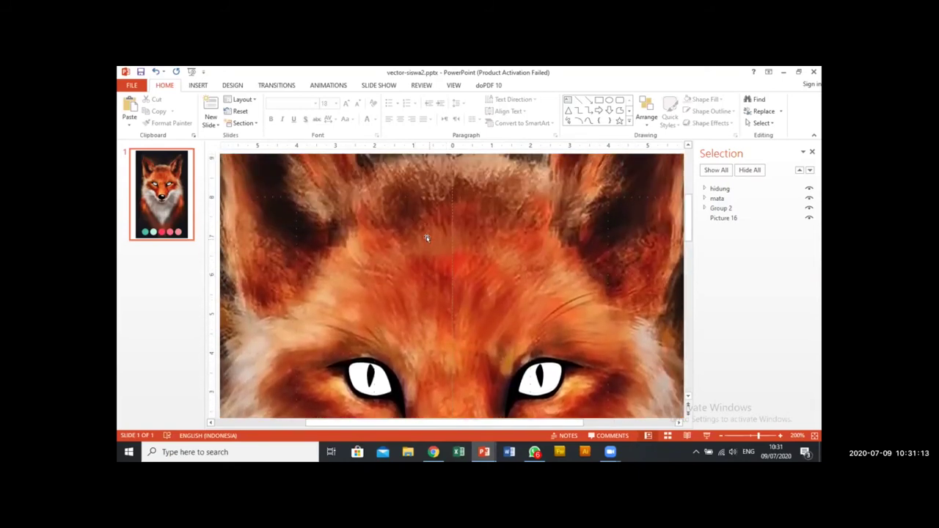
scroll(426, 237, up, 4)
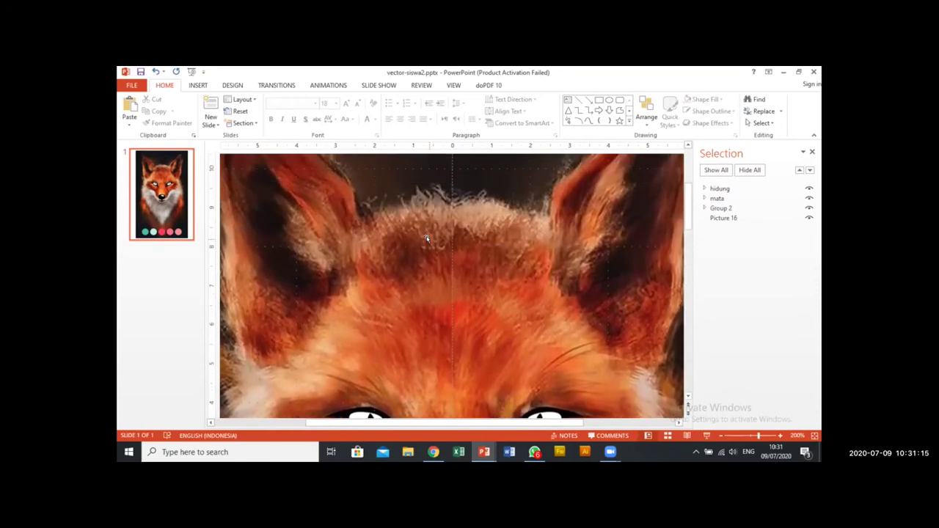
scroll(427, 238, up, 1)
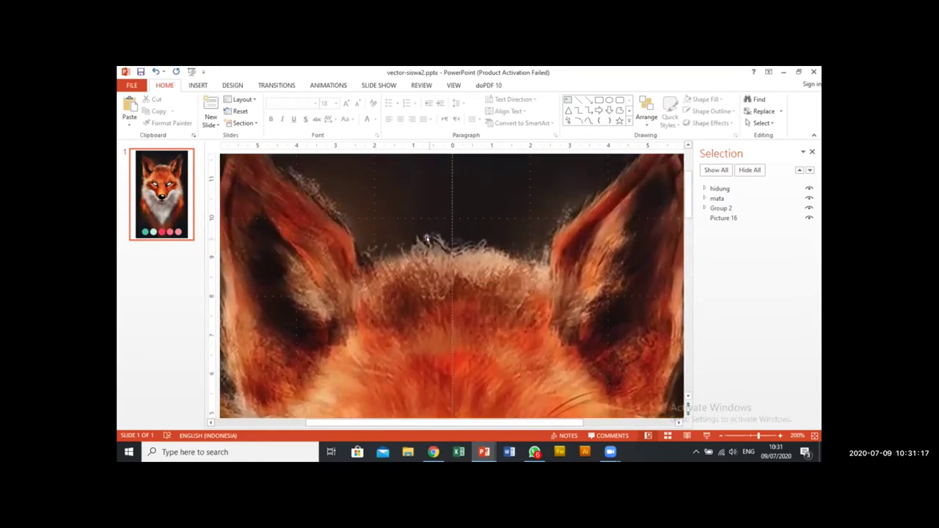
Step: Trace Freeform 10 around the dark inner left ear and give it a black fill
drag(414, 422, 369, 424)
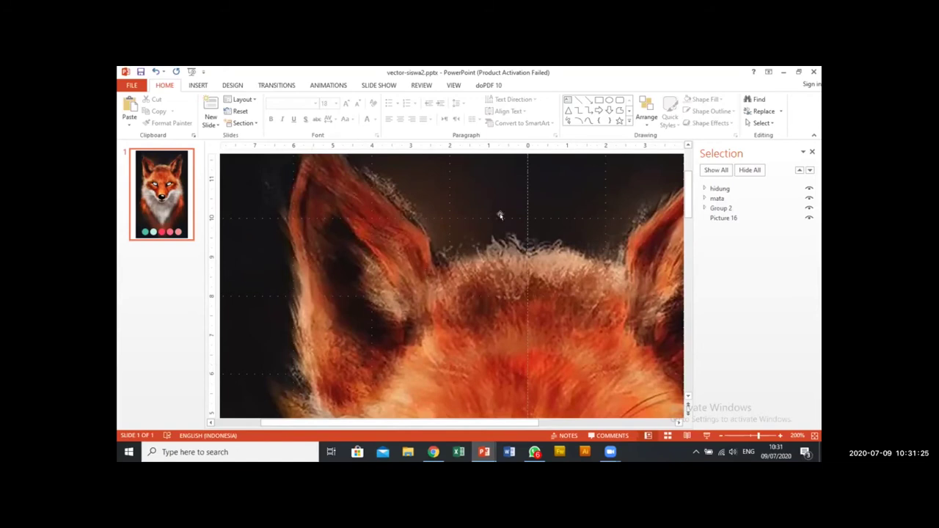
click(197, 85)
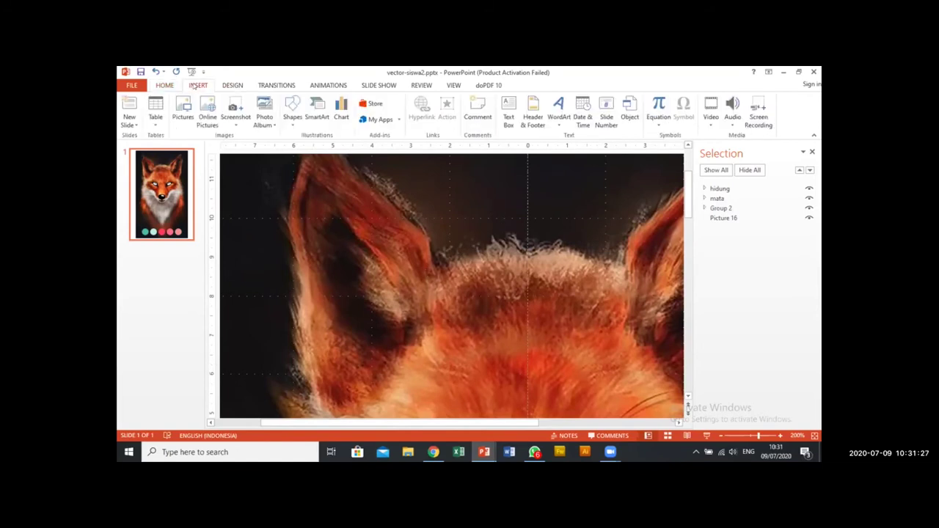
click(299, 126)
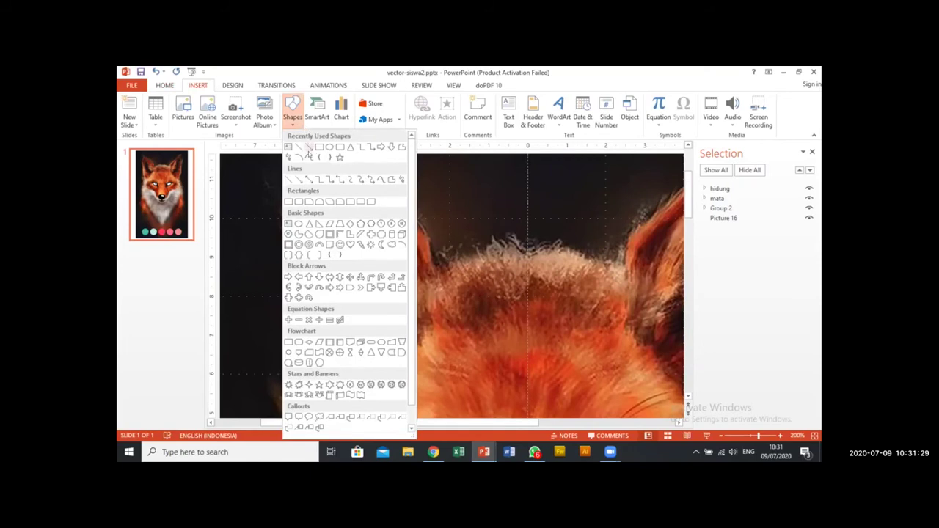
click(309, 156)
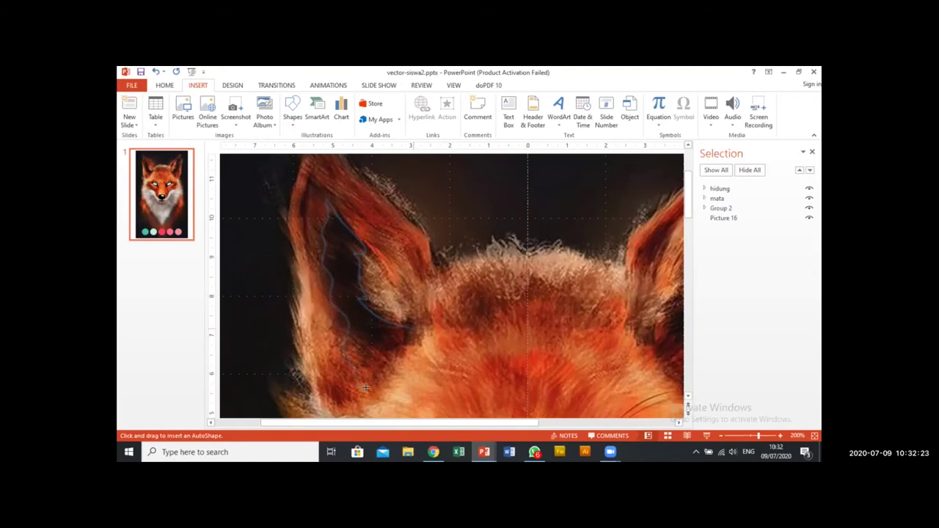
double_click(413, 328)
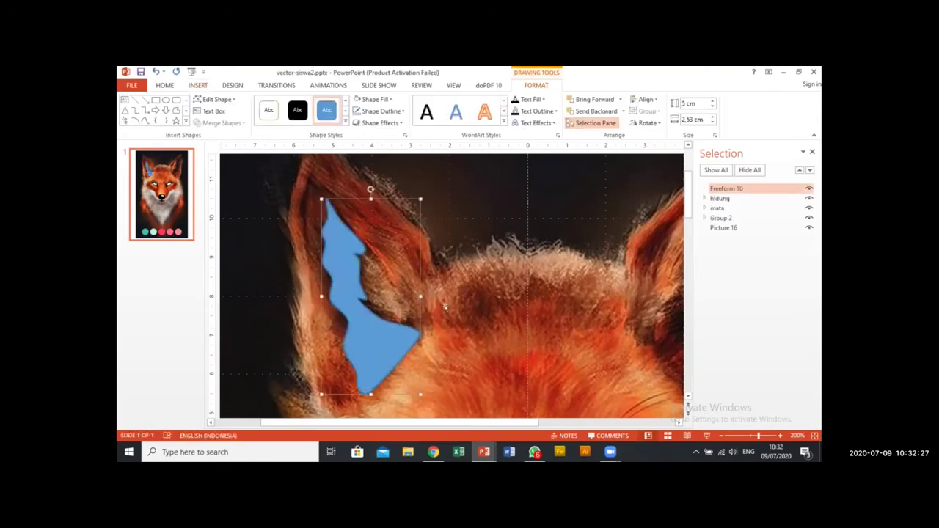
click(372, 101)
click(365, 122)
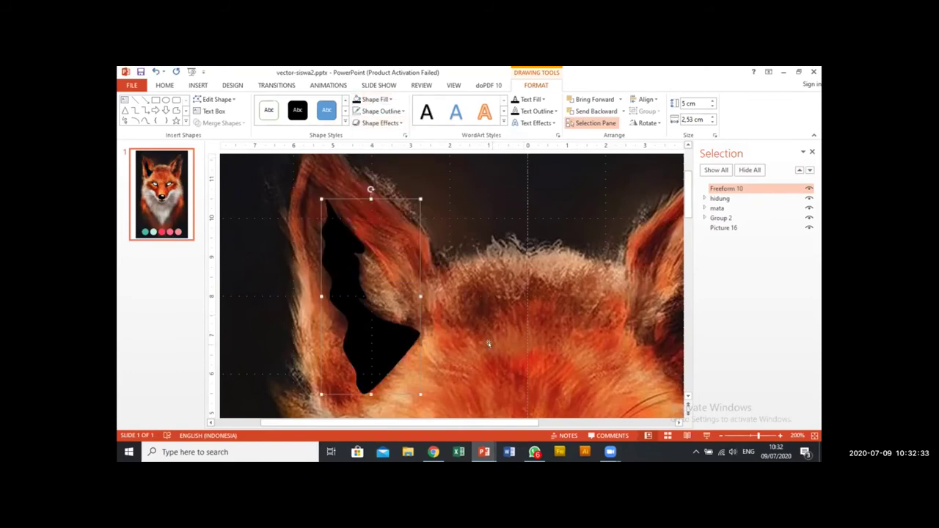
scroll(478, 337, down, 2)
scroll(478, 338, down, 5)
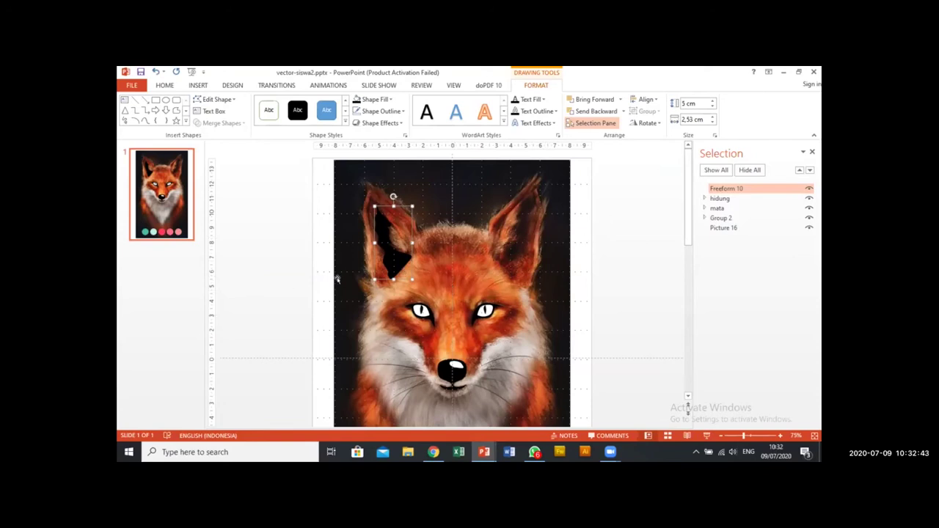
Step: Deselect the ear shape and select the fox photo, Picture 16
click(617, 220)
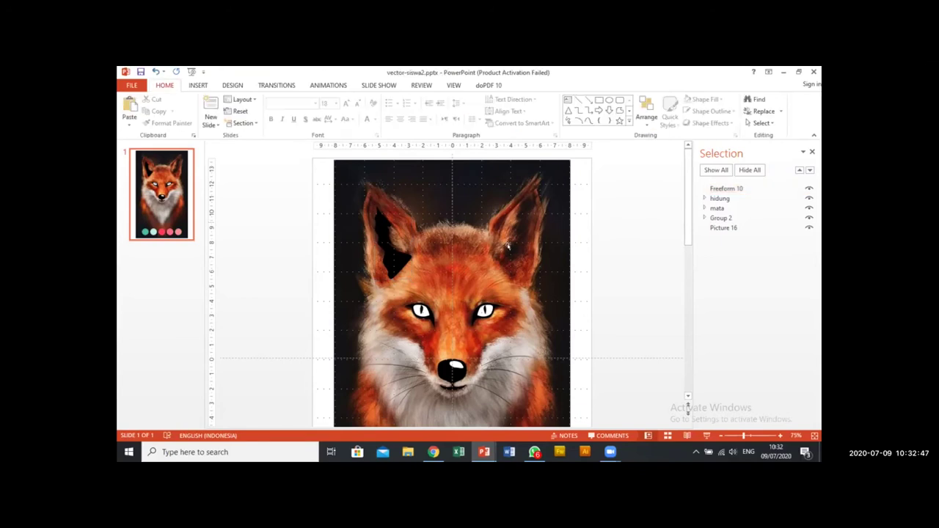
click(507, 244)
click(577, 243)
click(534, 239)
click(713, 228)
key(Return)
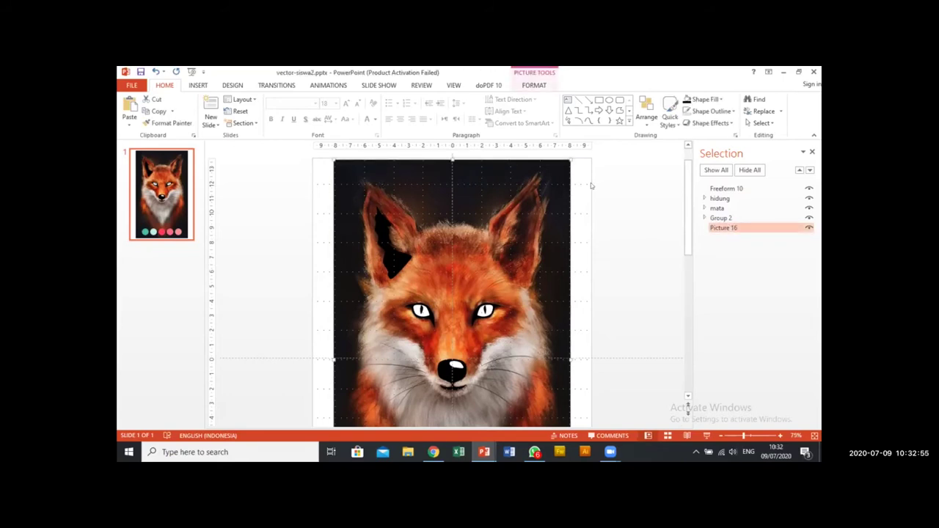
Step: Trial-crop the photo's right half, undo it, and re-enter Crop mode
click(534, 85)
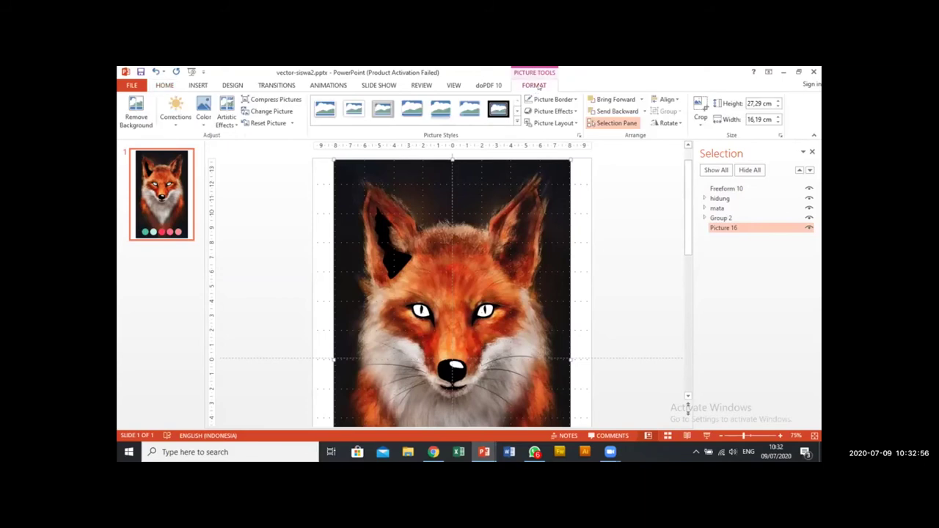
click(701, 105)
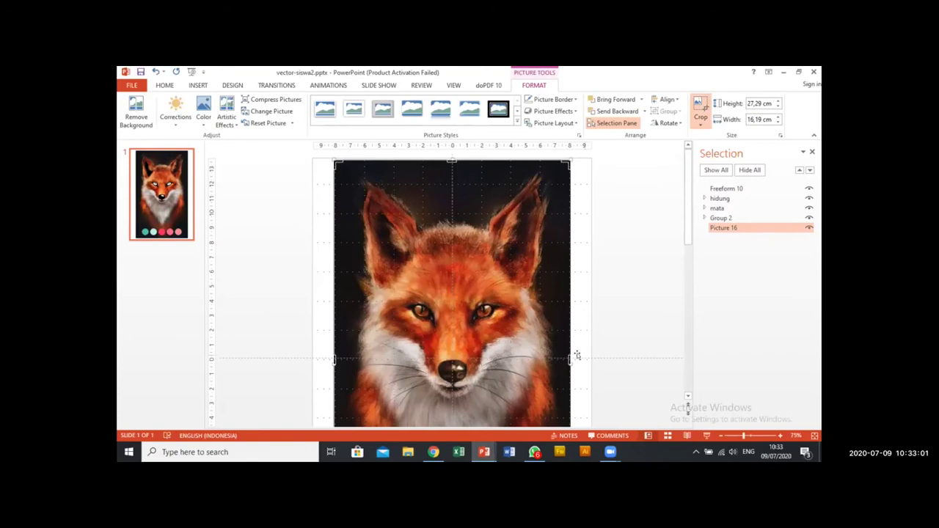
drag(569, 360, 446, 356)
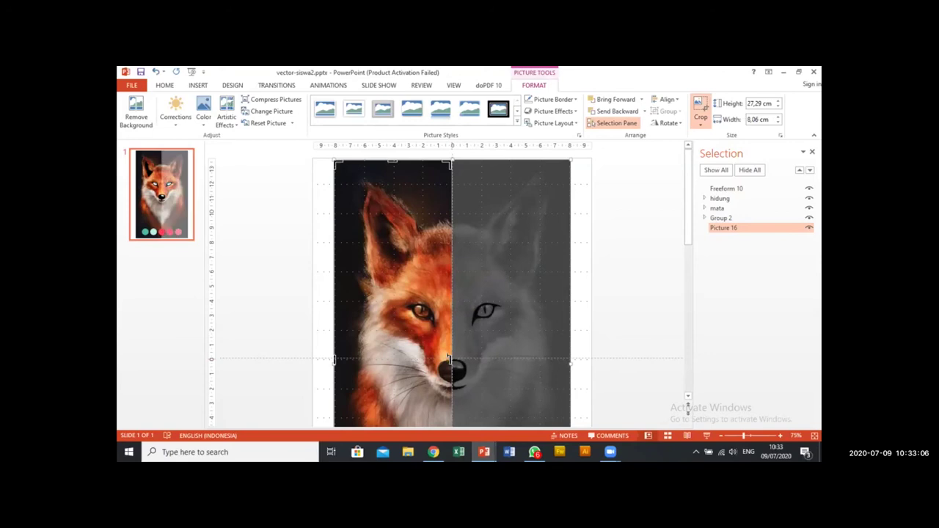
click(647, 300)
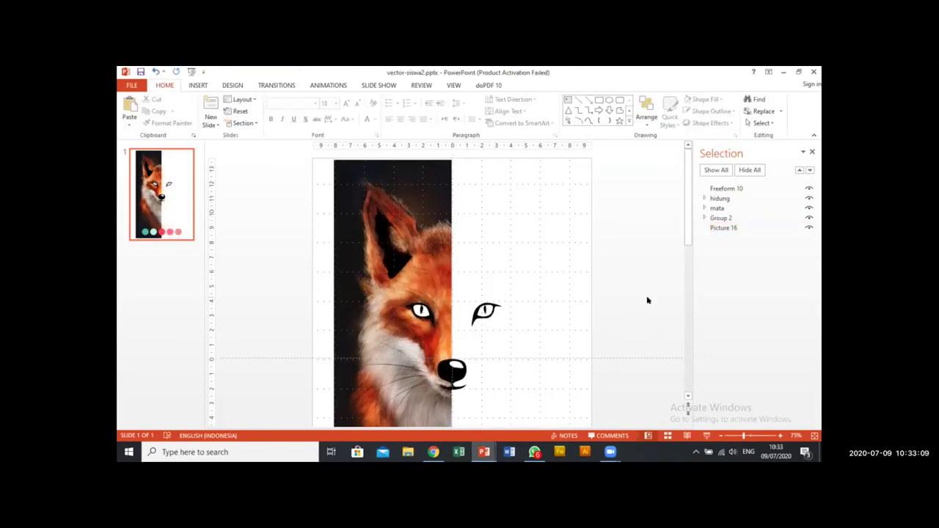
key(ctrl+z)
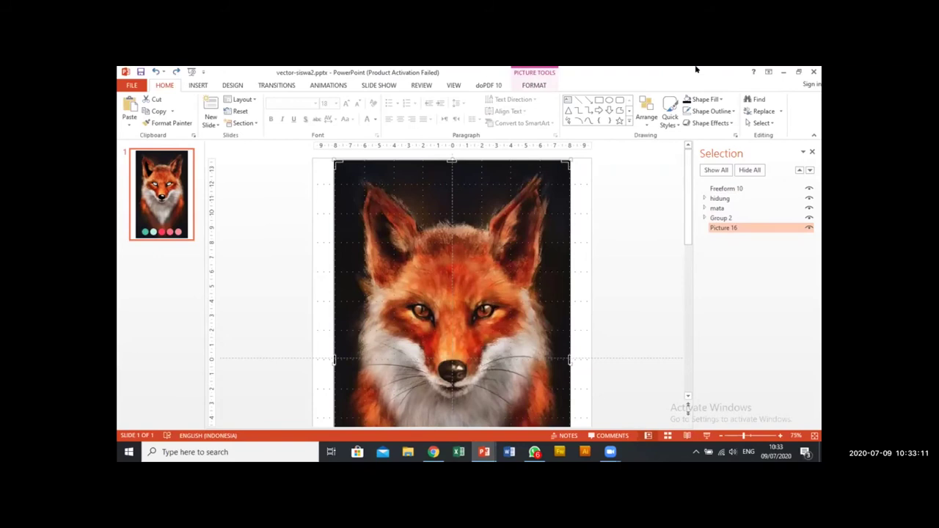
click(547, 86)
click(699, 105)
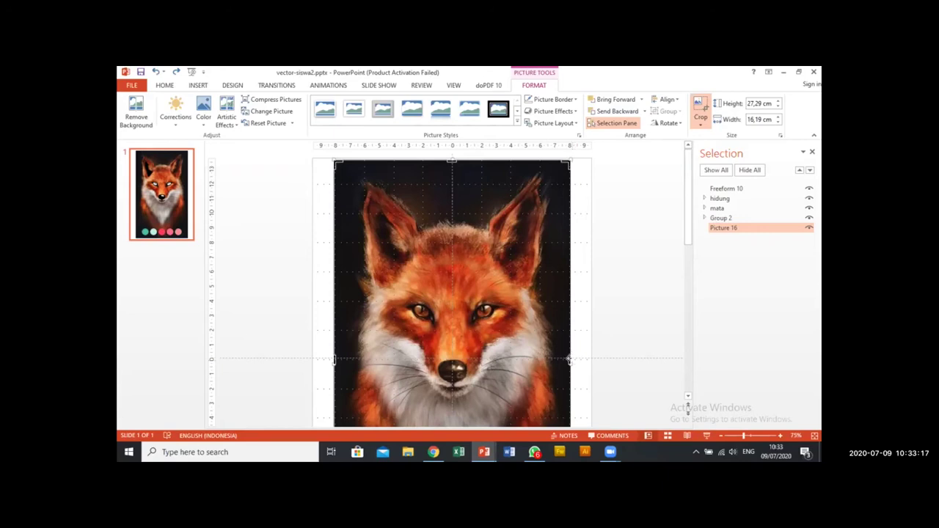
Step: Drag the right crop edge to mid-face, keeping only the photo's left half
drag(569, 359, 448, 358)
click(615, 241)
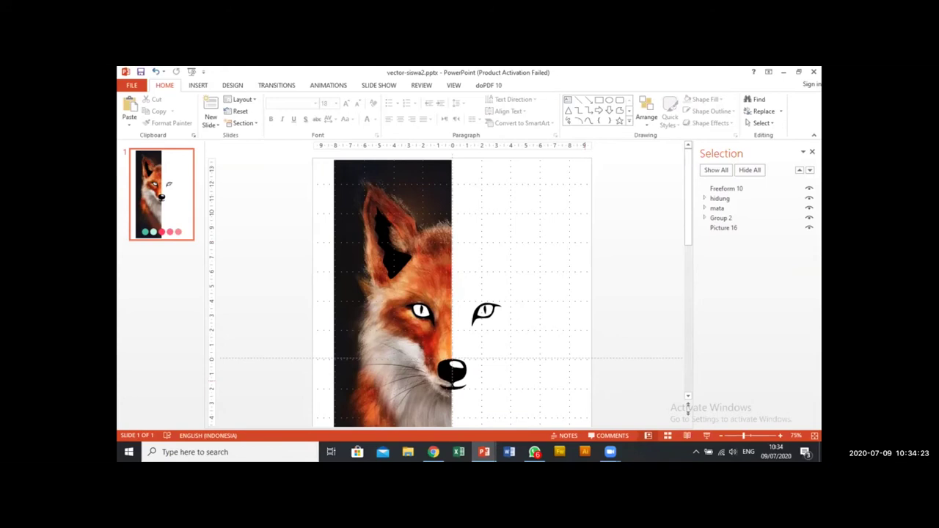
mouse_move(610, 452)
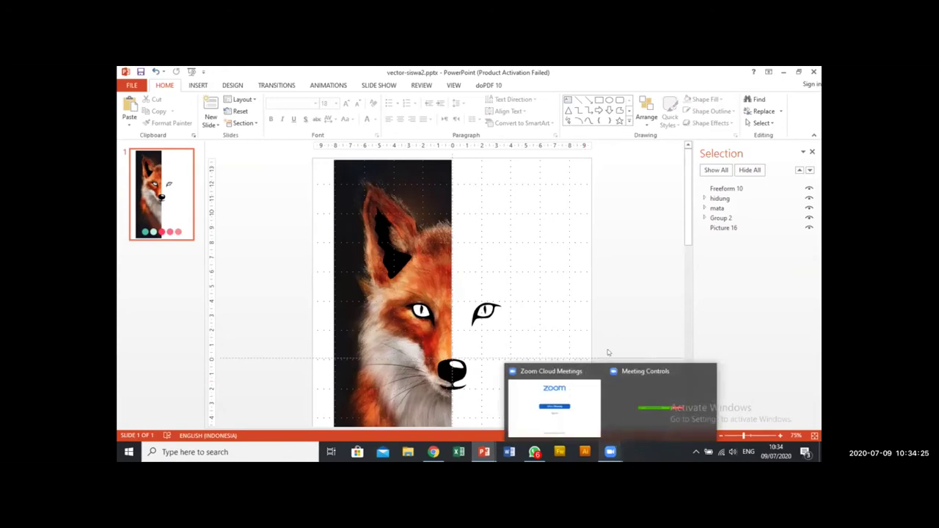
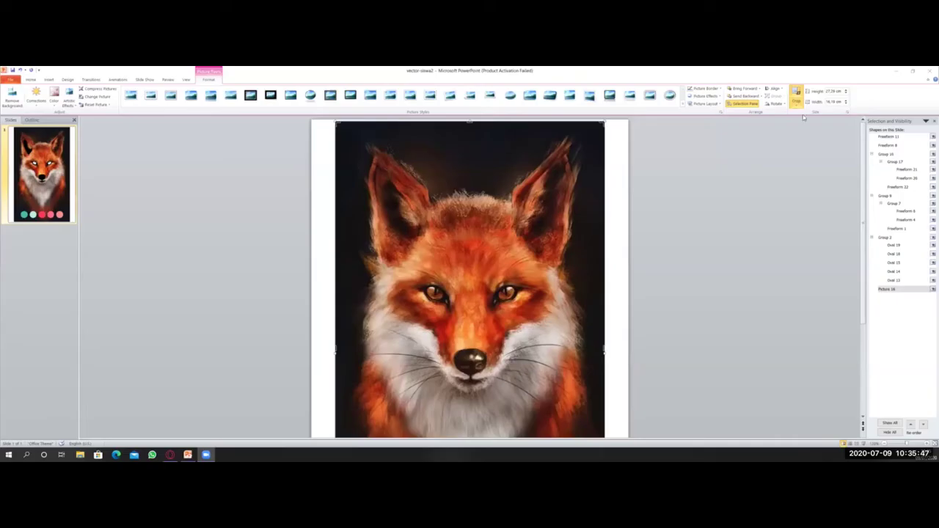
Step: Crop away the right half of the fox photo, trimming it at the centre
click(798, 101)
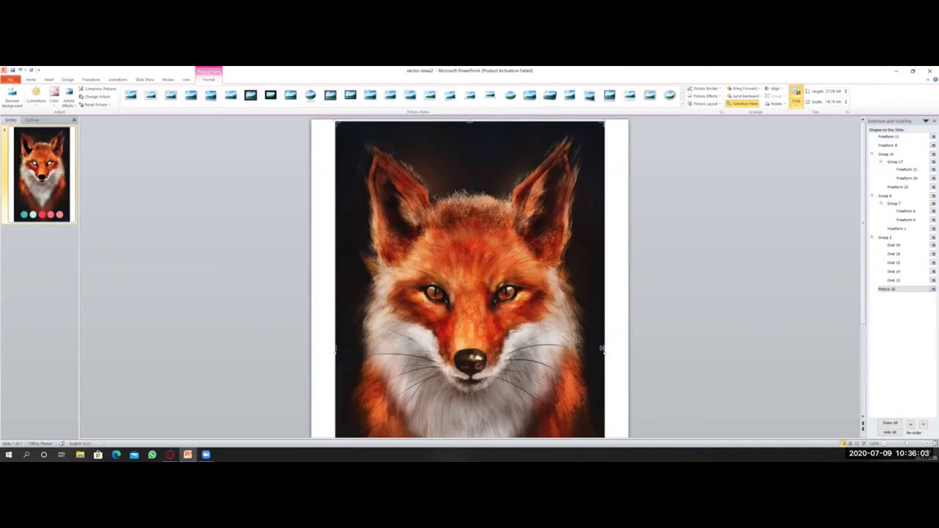
drag(602, 348, 470, 356)
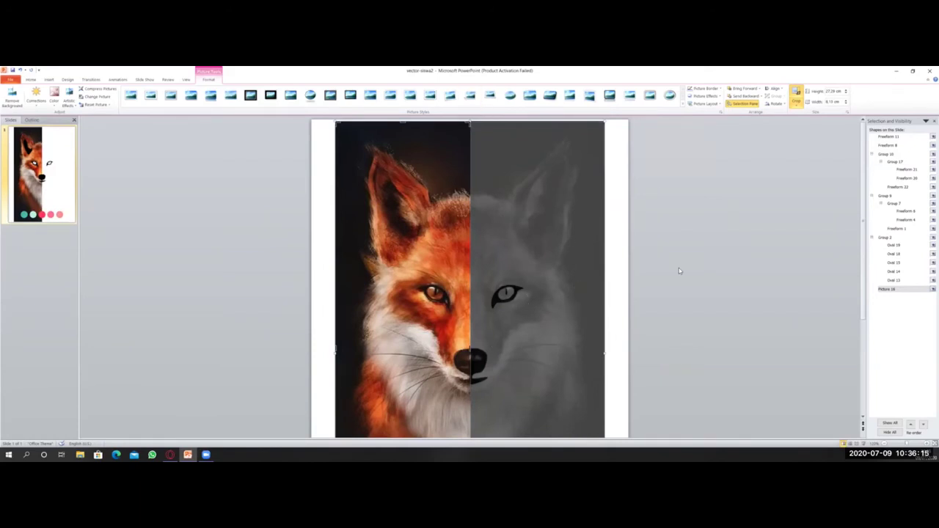
click(616, 301)
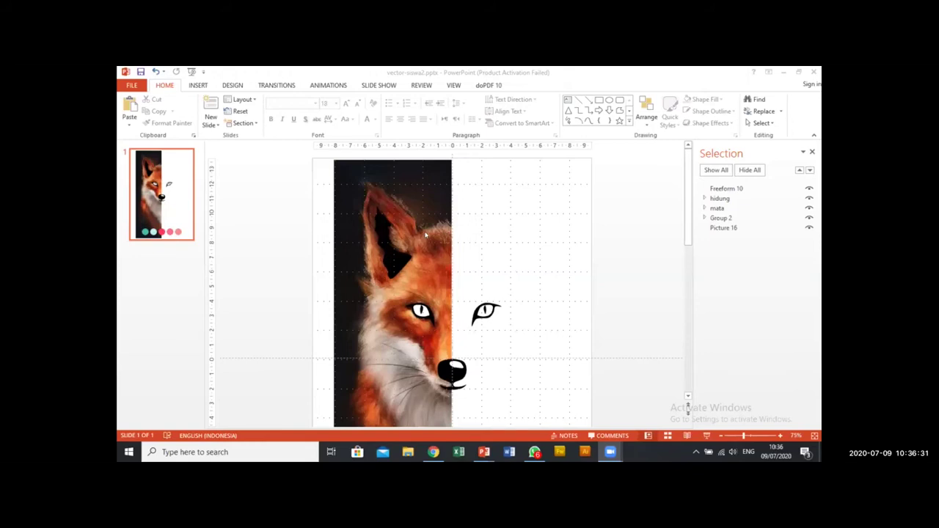
Step: Zoom the view to 200% on the fox's black nose
scroll(425, 235, up, 10)
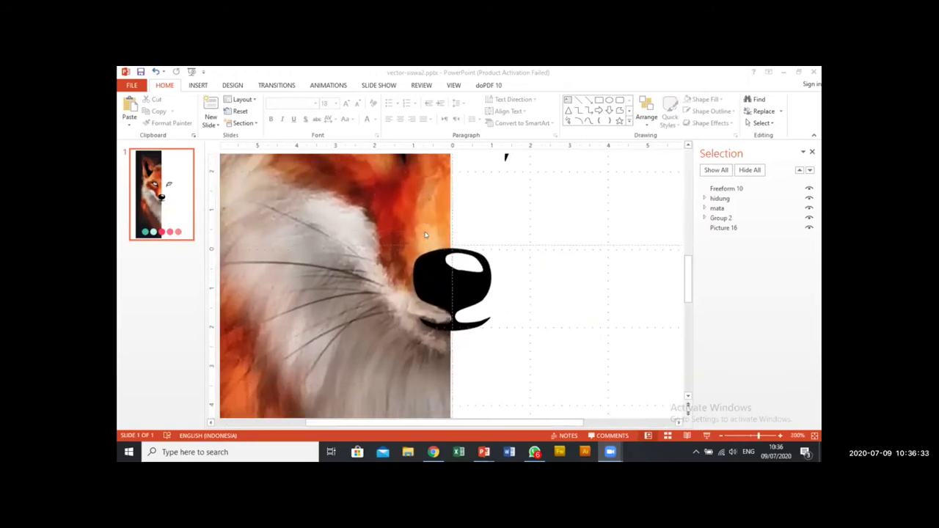
scroll(382, 277, down, 5)
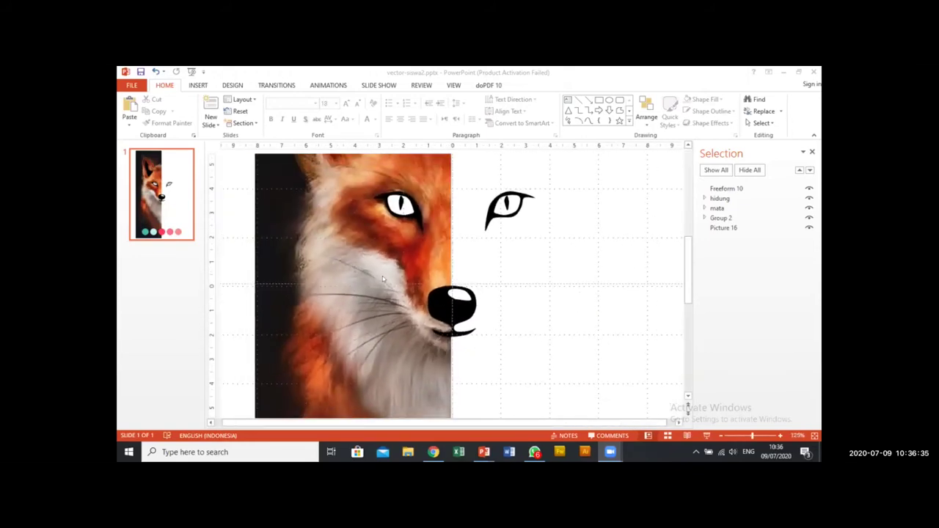
scroll(382, 277, up, 6)
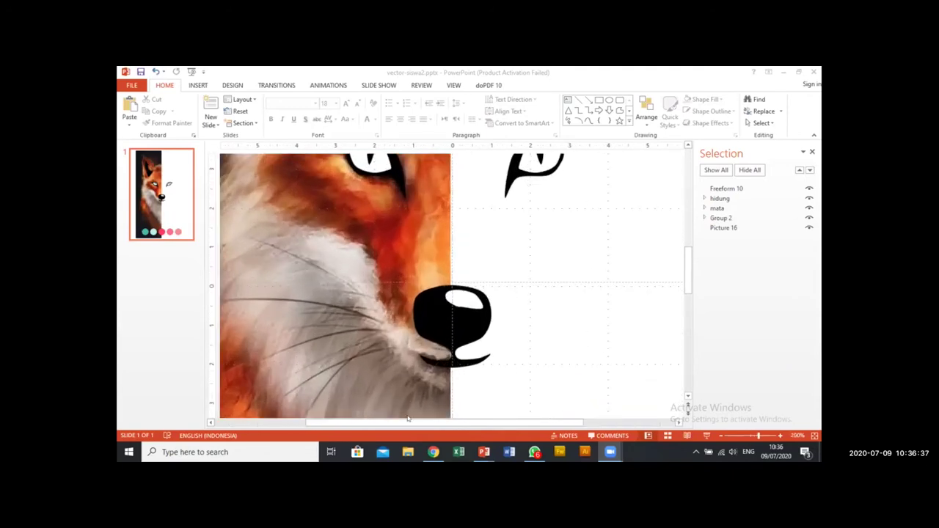
click(405, 422)
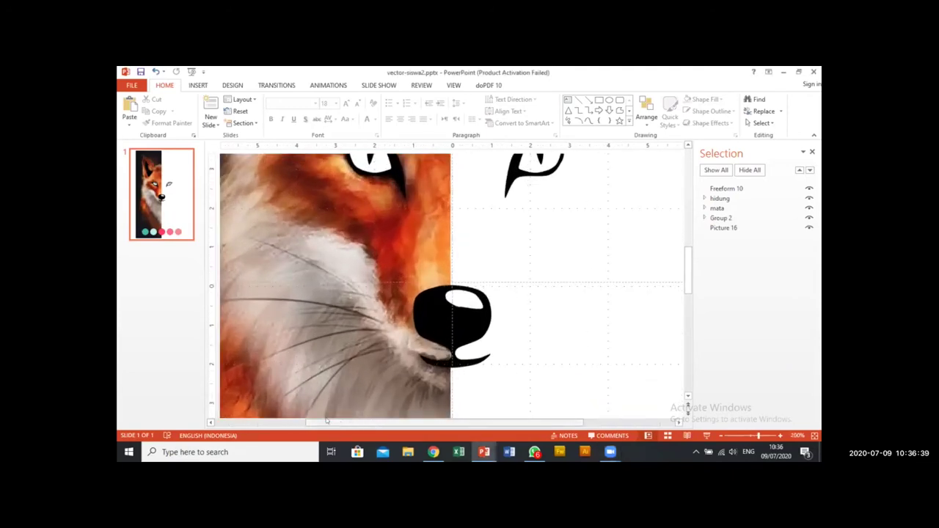
drag(327, 420, 274, 421)
scroll(385, 284, down, 1)
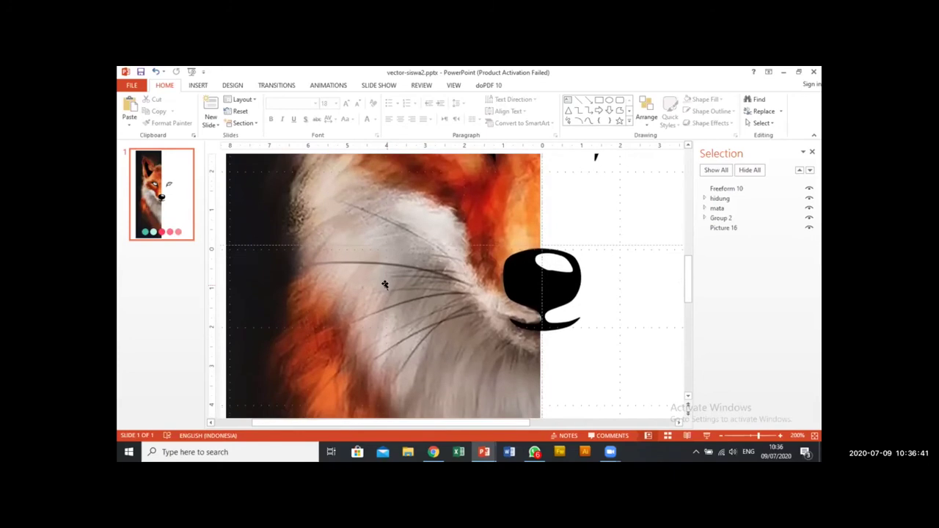
Step: Pick the Curve tool from Recently Used Shapes under Insert > Shapes
click(198, 86)
click(292, 110)
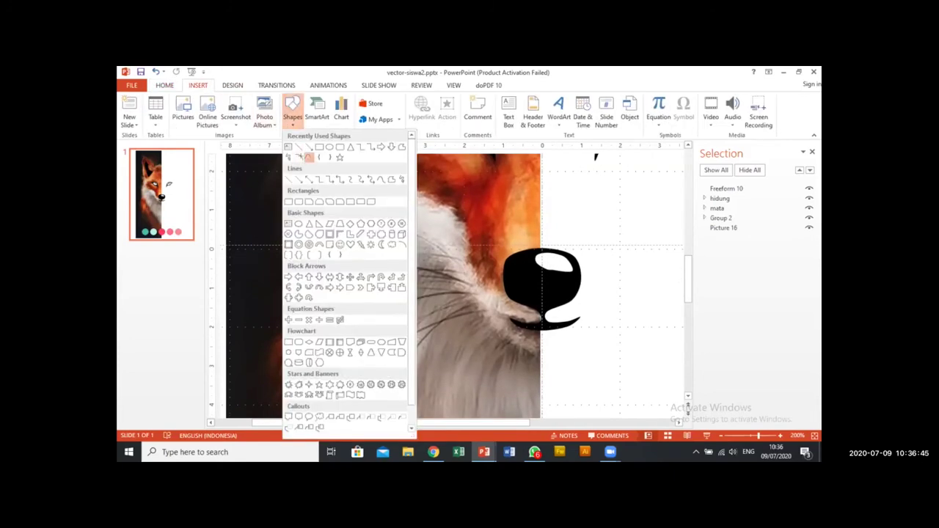
click(308, 157)
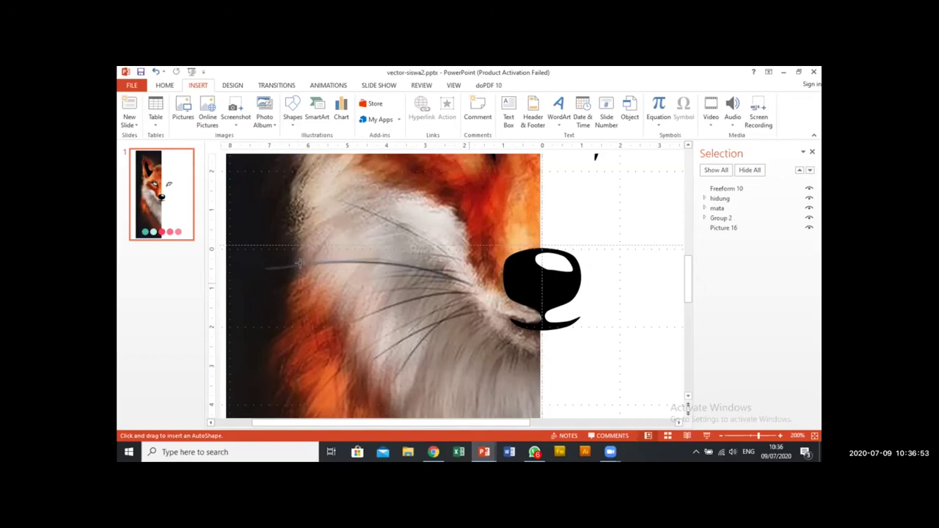
mouse_move(274, 266)
mouse_down()
mouse_move(373, 260)
mouse_move(463, 285)
mouse_up()
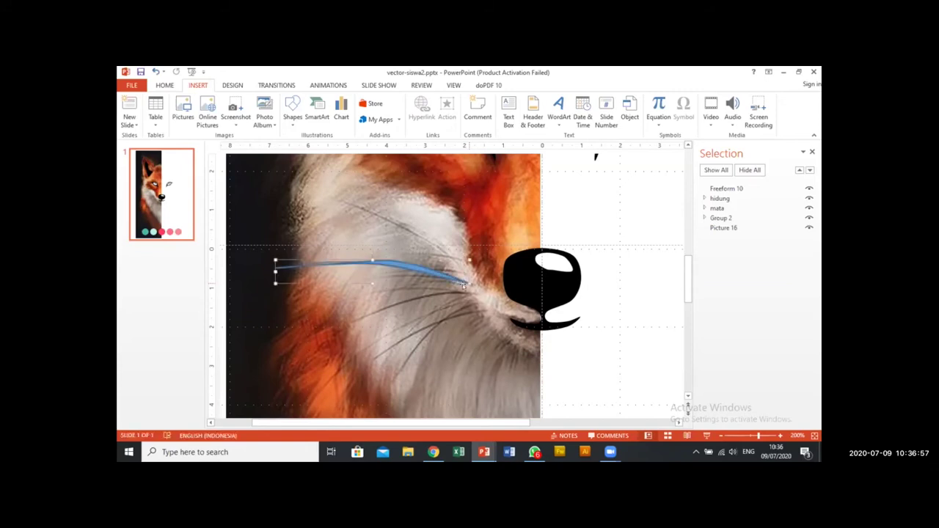
key(Delete)
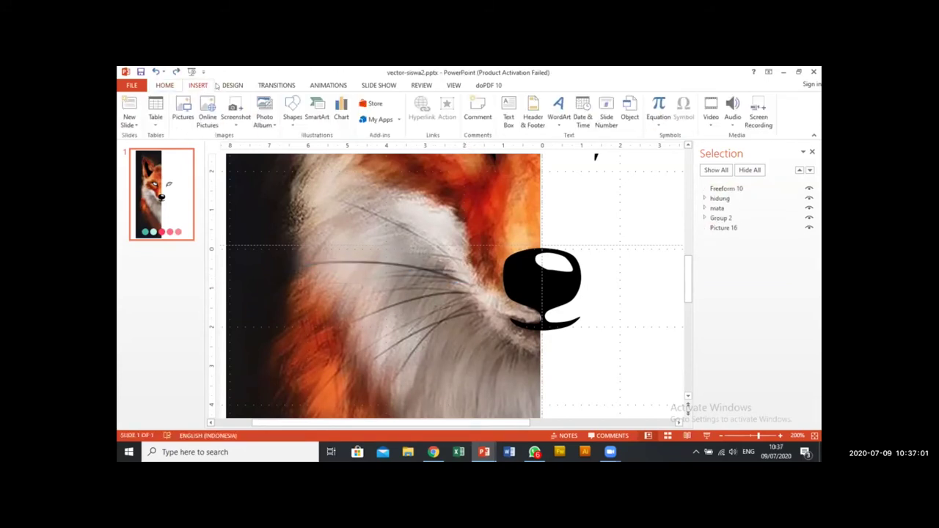
click(292, 110)
click(304, 159)
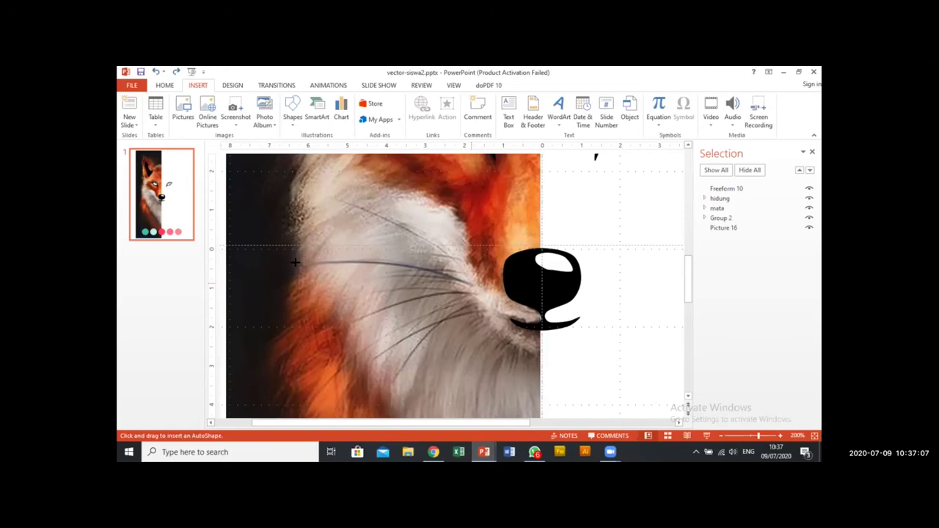
mouse_move(287, 265)
mouse_down()
mouse_move(365, 262)
mouse_move(464, 280)
mouse_up()
drag(348, 263, 468, 284)
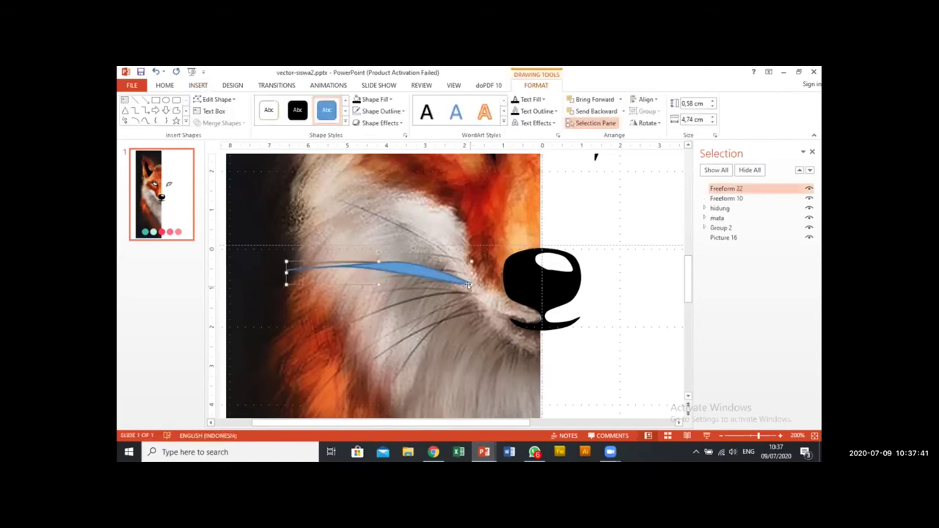
key(Delete)
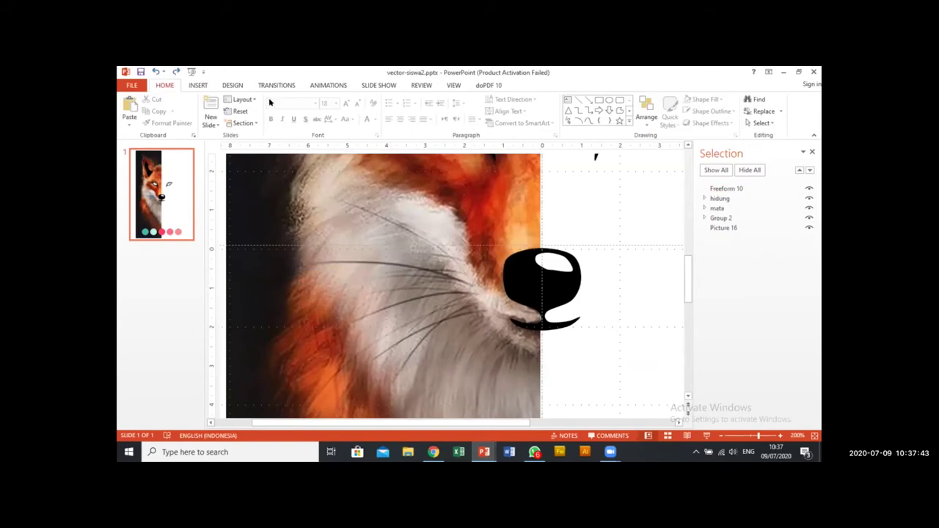
click(209, 86)
click(291, 127)
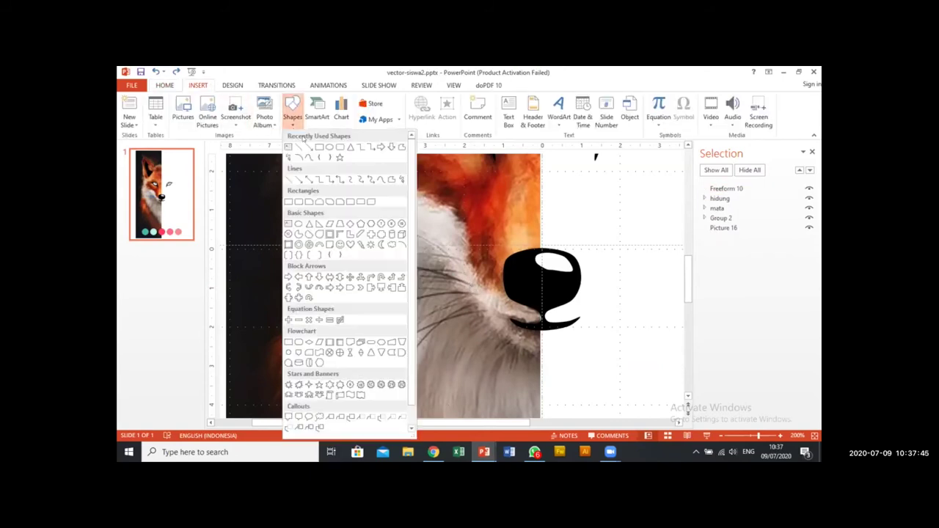
click(301, 149)
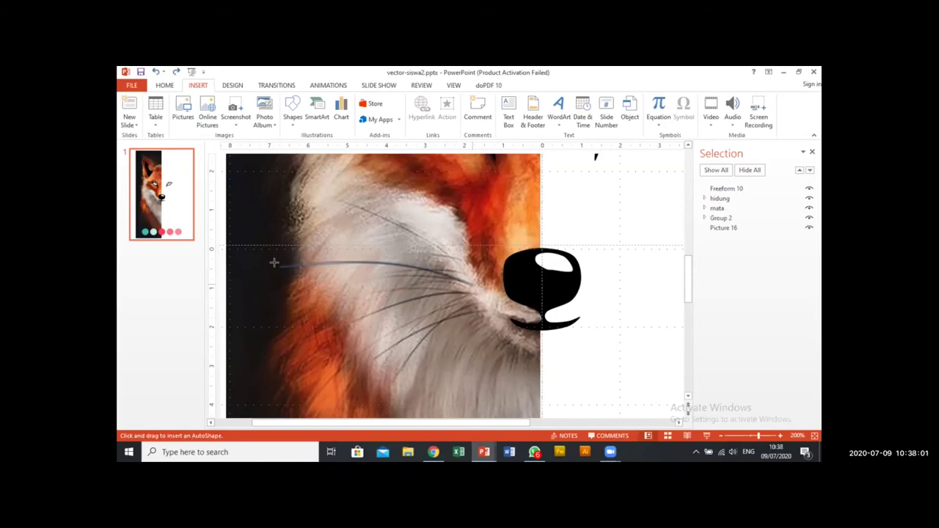
double_click(274, 262)
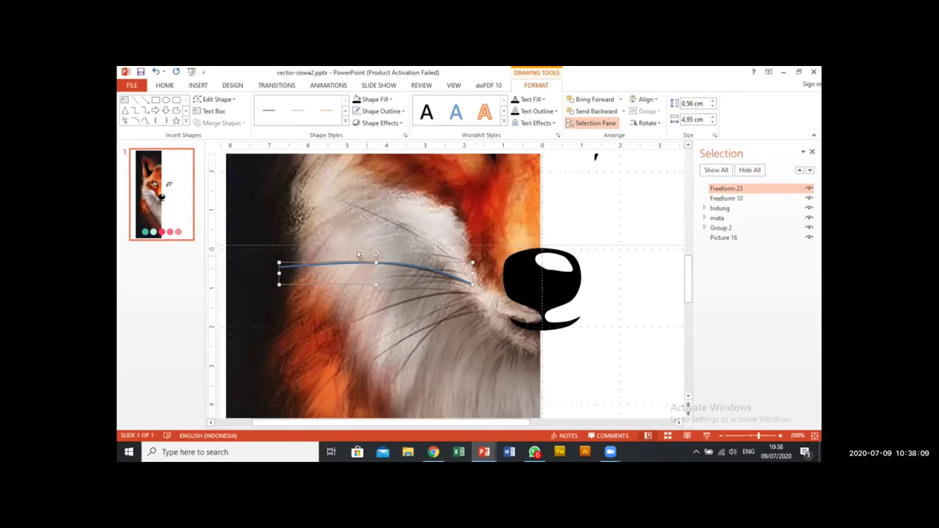
key(Delete)
click(199, 85)
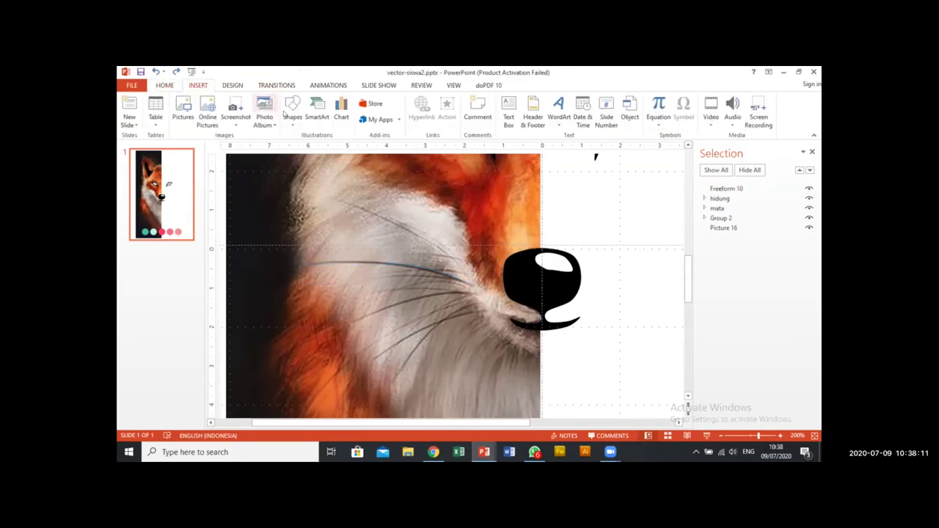
click(291, 110)
click(304, 149)
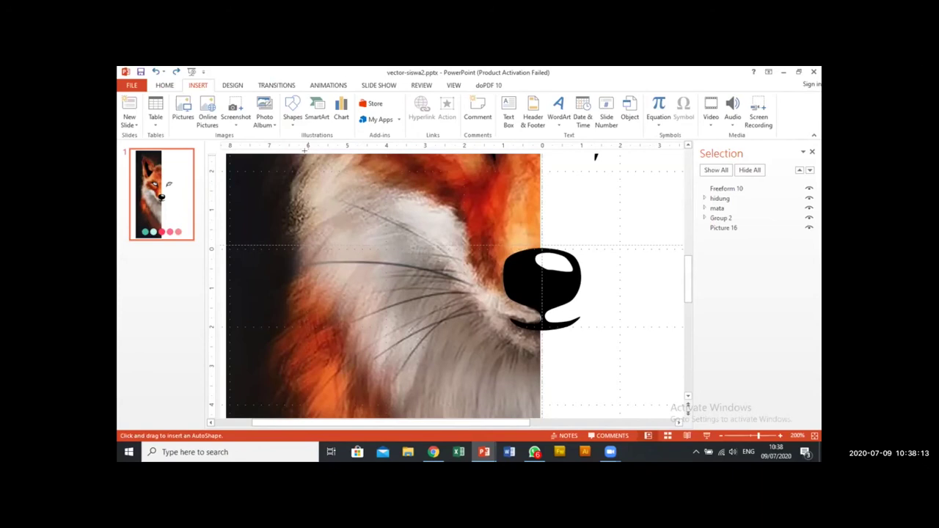
click(296, 124)
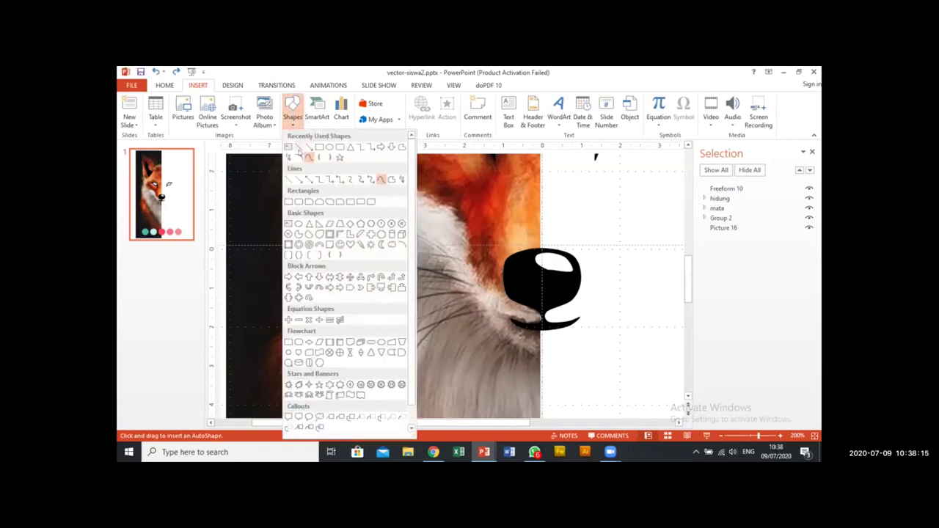
click(304, 152)
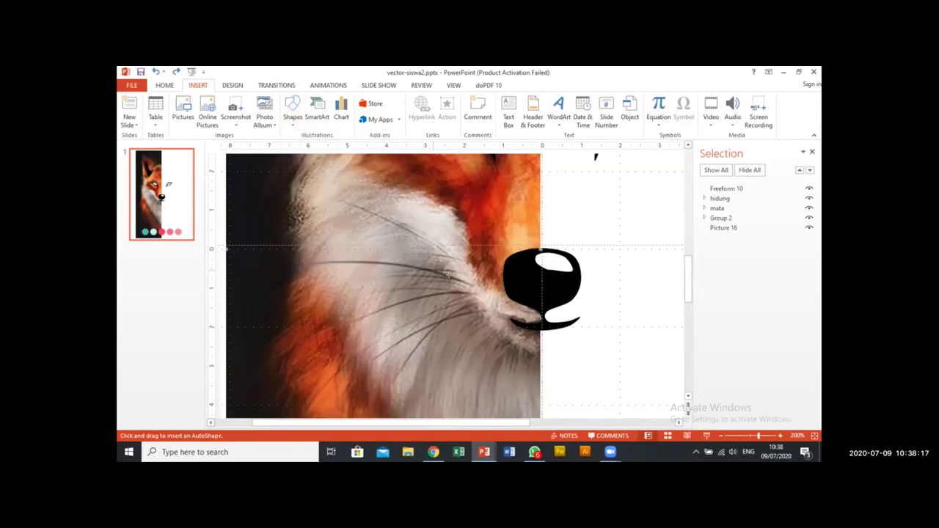
mouse_move(464, 279)
mouse_down()
mouse_move(565, 380)
mouse_move(307, 251)
mouse_move(289, 262)
mouse_up()
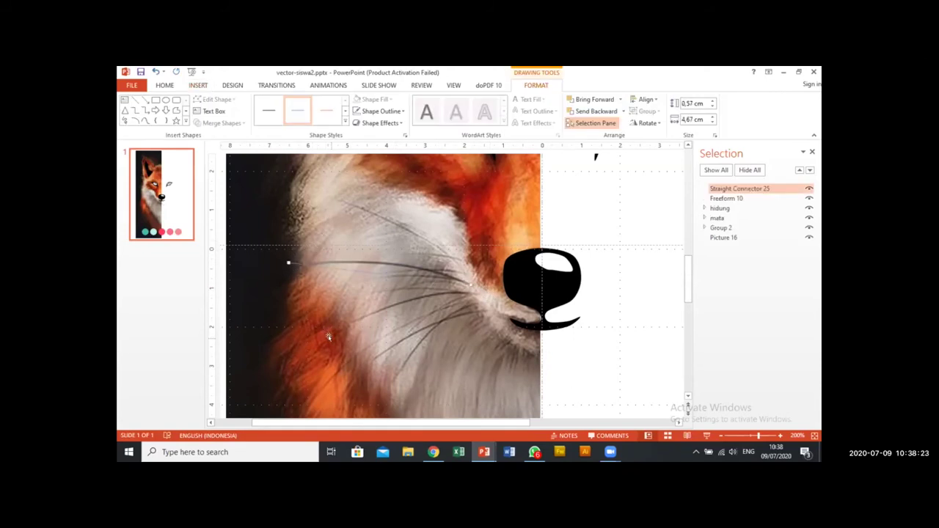
key(Delete)
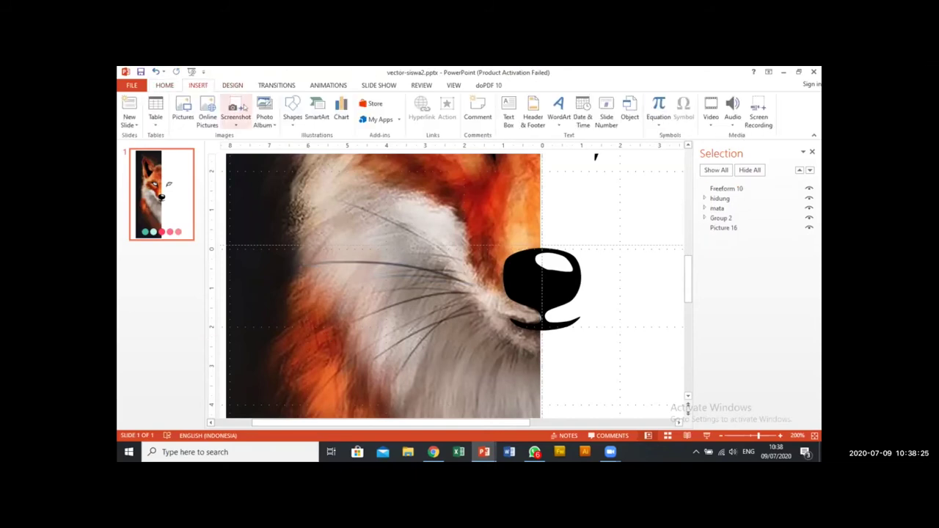
click(292, 110)
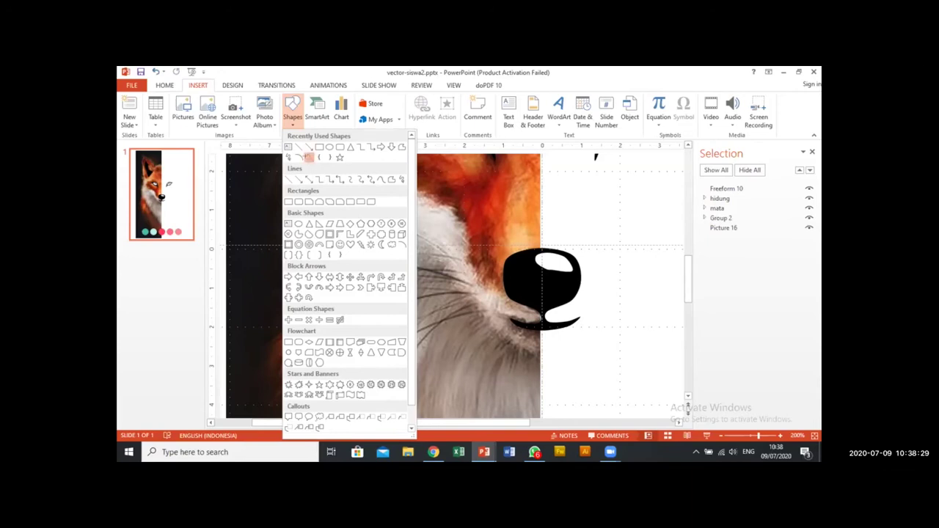
click(309, 157)
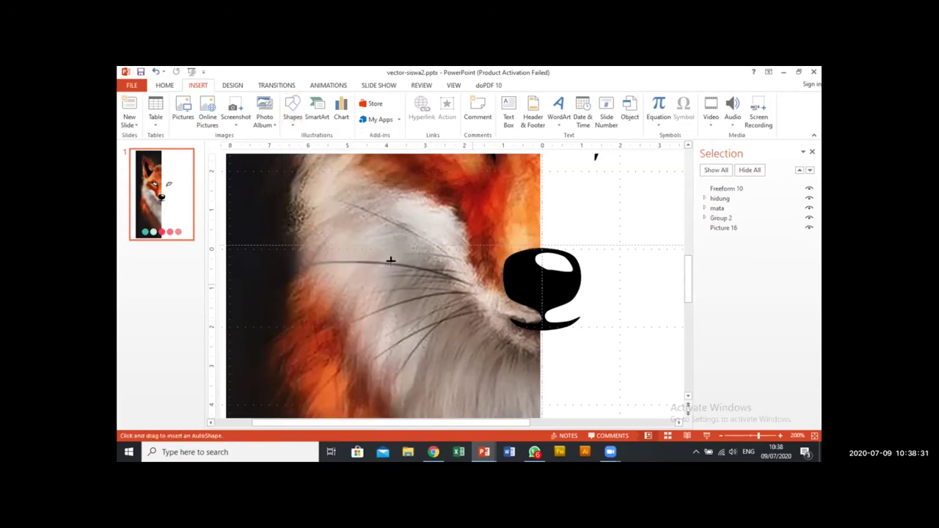
Step: Draw the first whisker across the cheek with a black 1 pt outline
drag(289, 261, 474, 284)
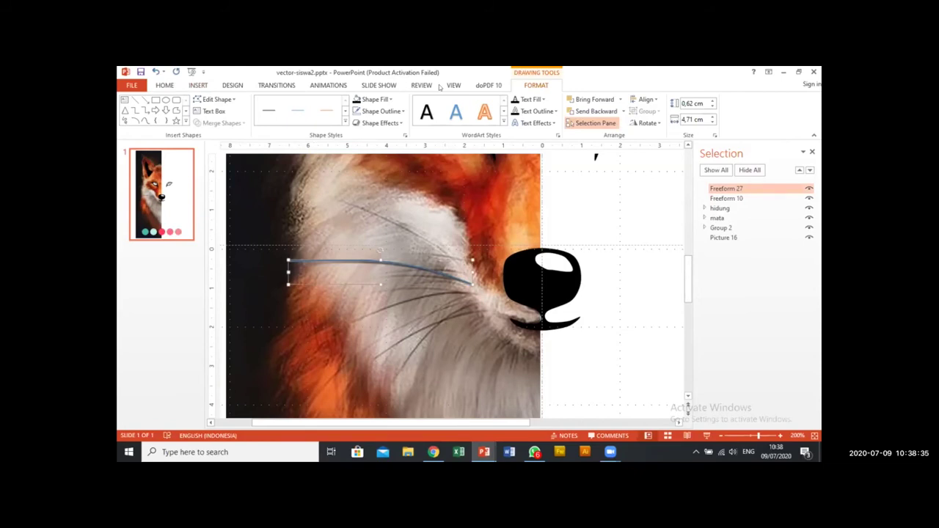
click(380, 111)
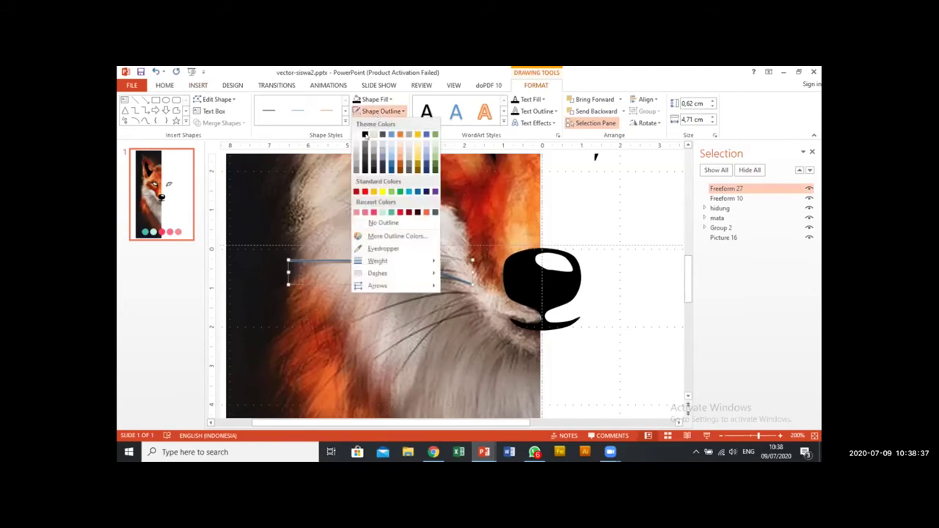
click(365, 134)
click(378, 111)
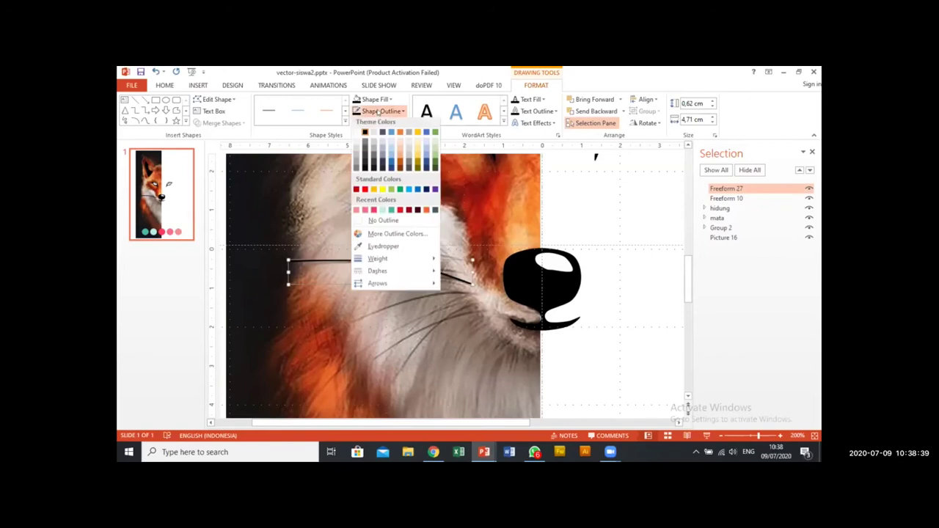
mouse_move(402, 261)
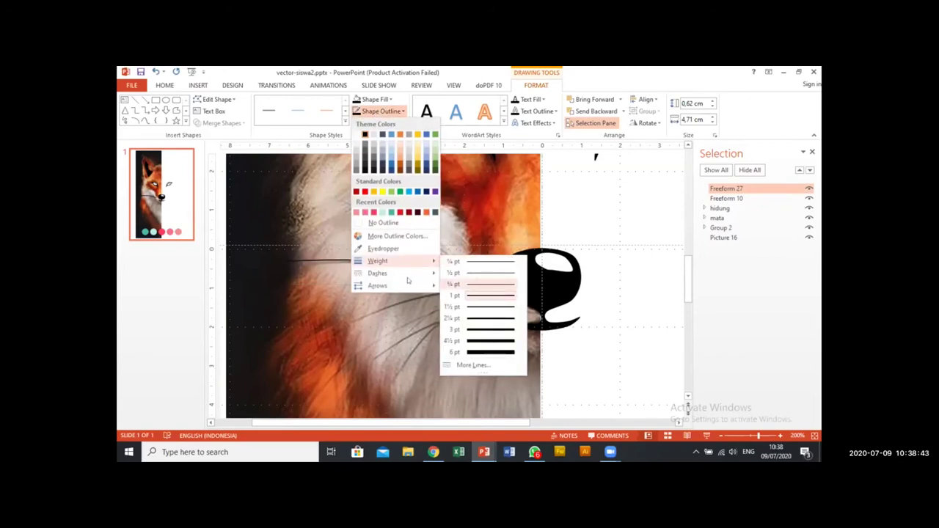
click(485, 296)
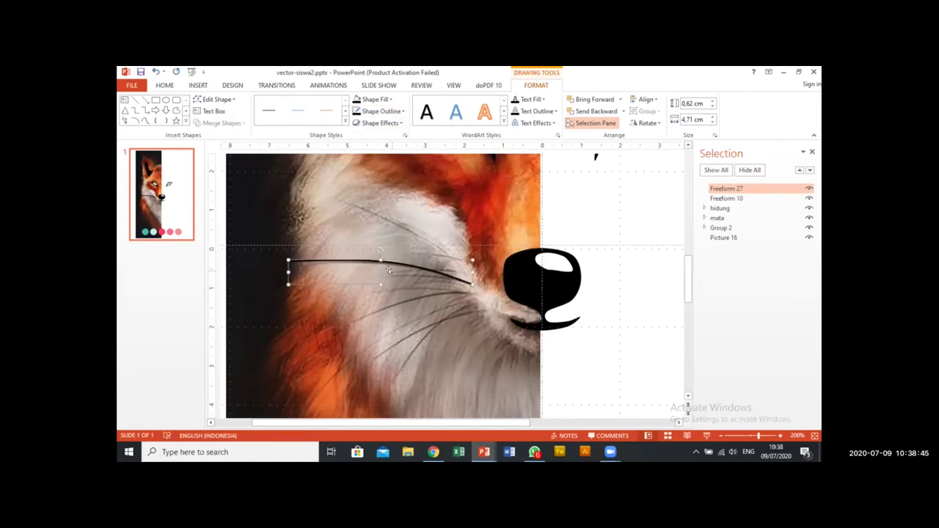
Step: Draw the second and third whiskers, toward the lower left and down the cheek, outlined black
click(146, 121)
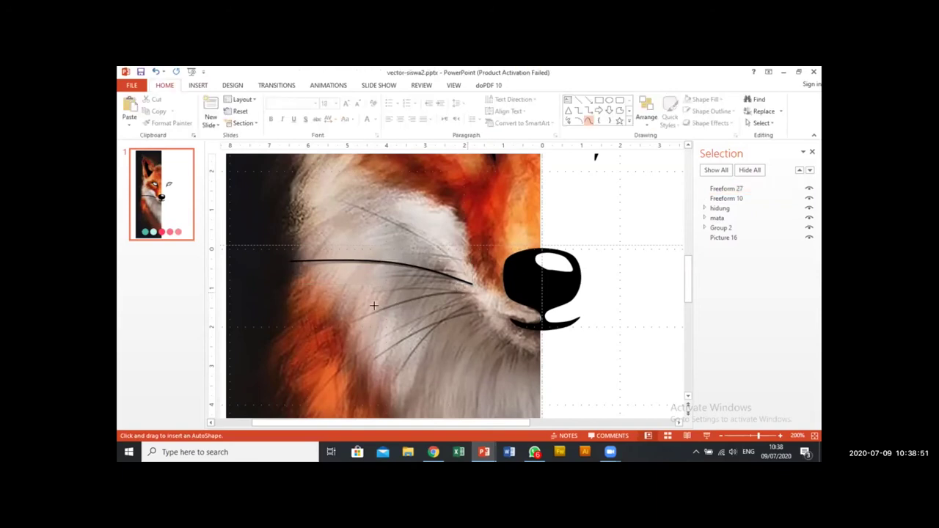
double_click(301, 343)
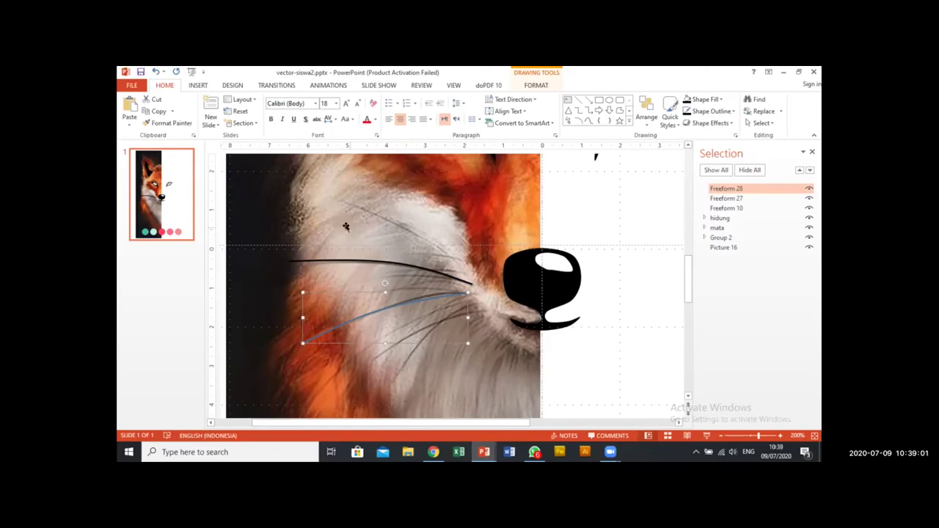
click(544, 85)
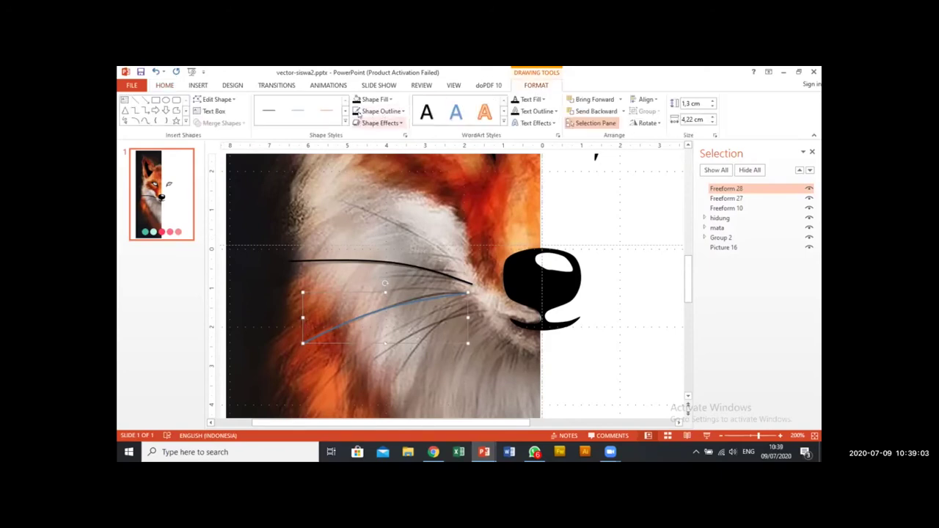
click(146, 120)
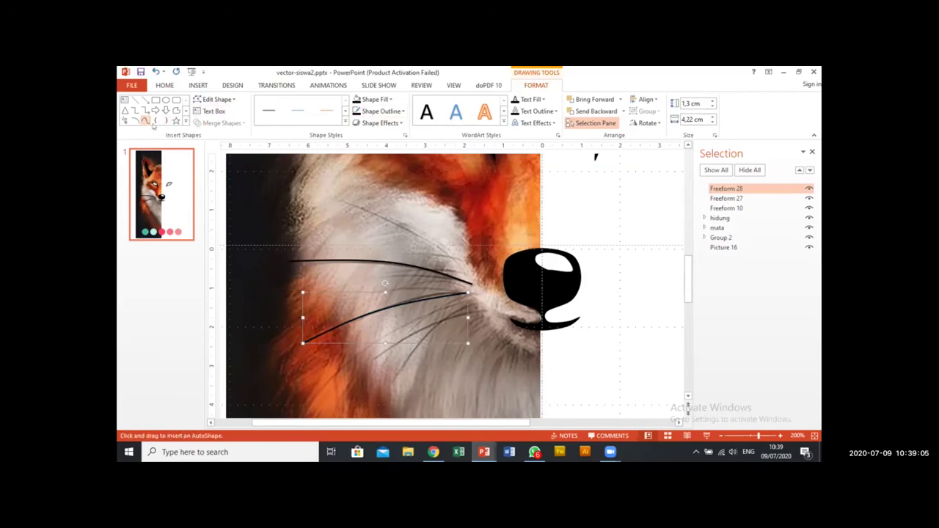
click(468, 301)
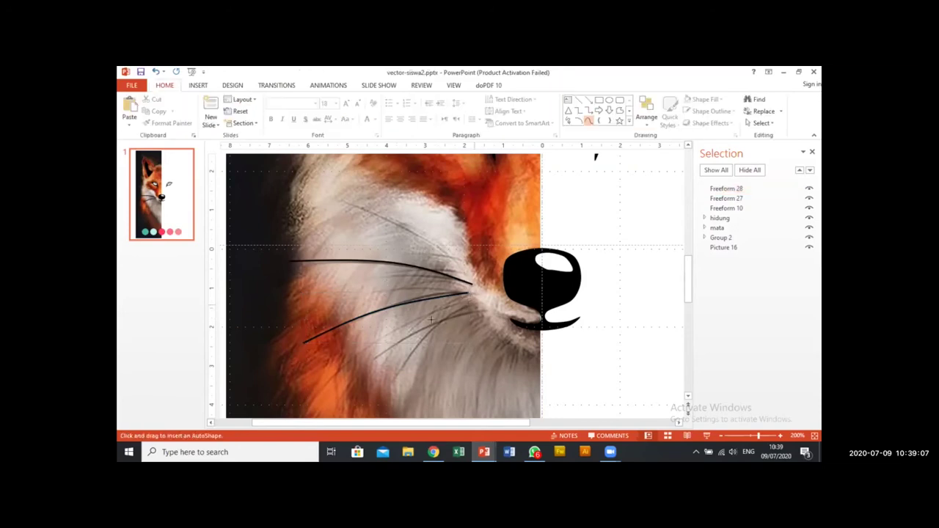
double_click(323, 410)
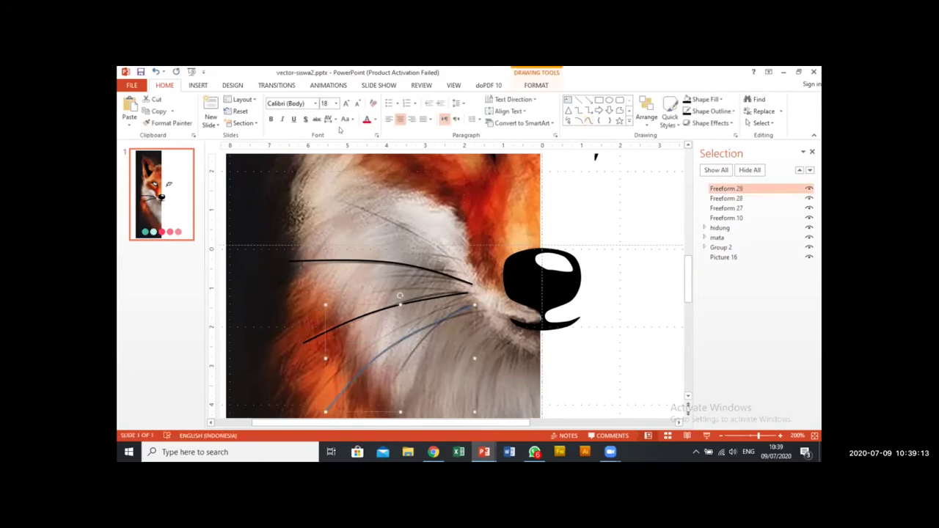
click(535, 85)
click(360, 111)
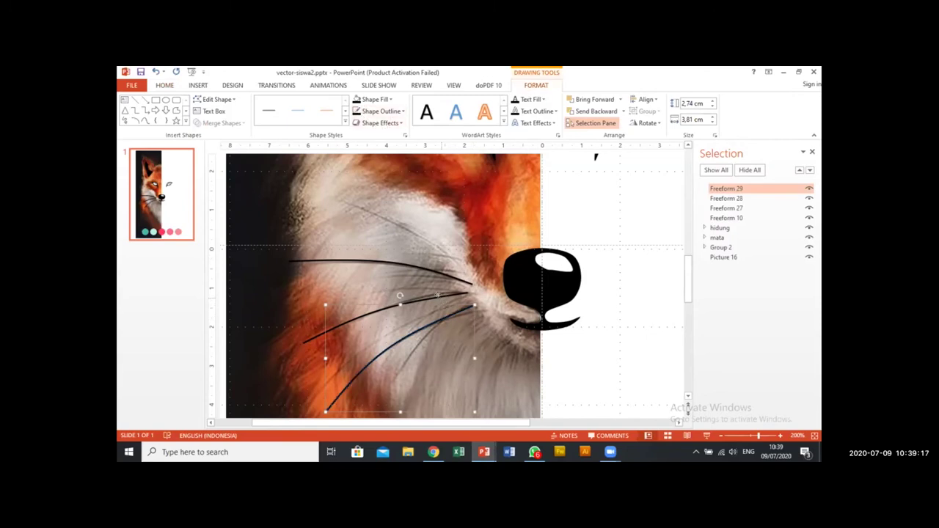
shift+click(437, 293)
click(437, 294)
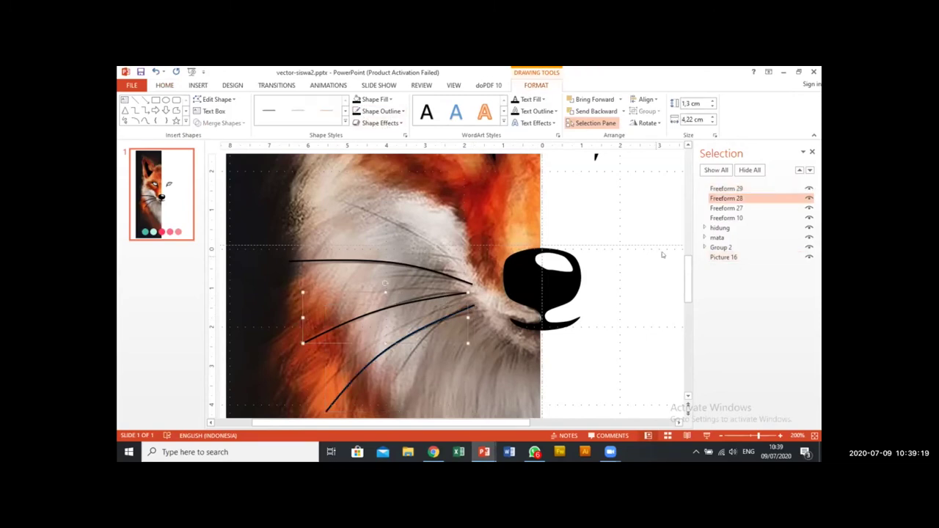
Step: Select Freeform 27–29 and try Merge Shapes > Union, then undo it
click(725, 209)
ctrl+click(725, 198)
ctrl+click(725, 188)
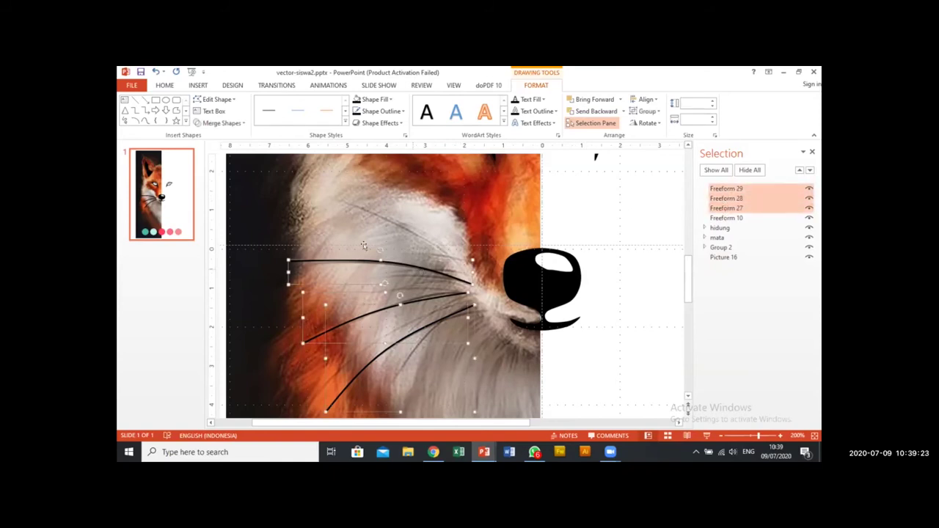
click(233, 122)
click(220, 137)
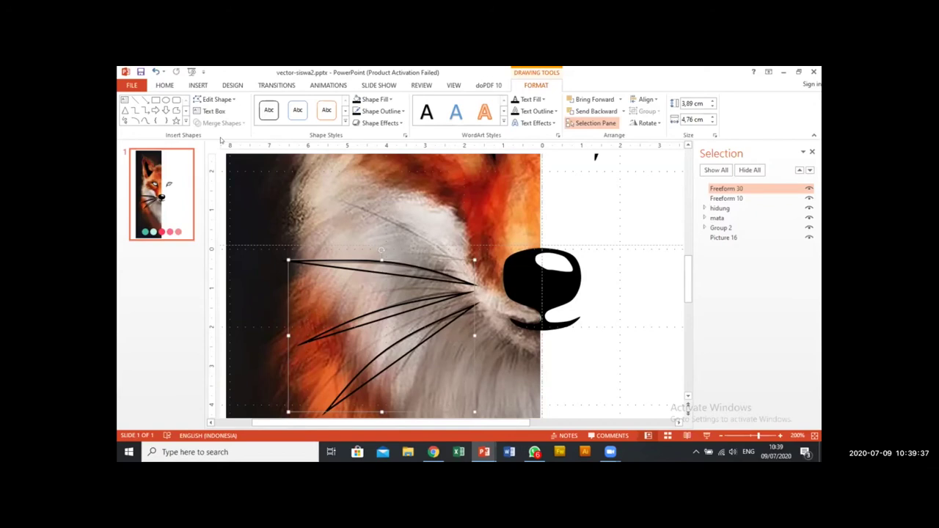
key(ctrl+z)
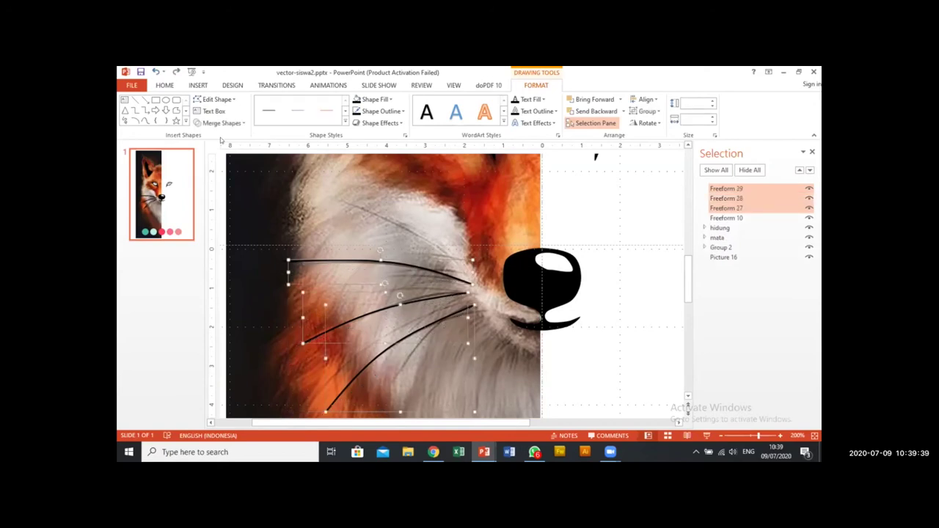
Step: Group the three whiskers with Ctrl+G and name the group 'kumis'
key(ctrl+g)
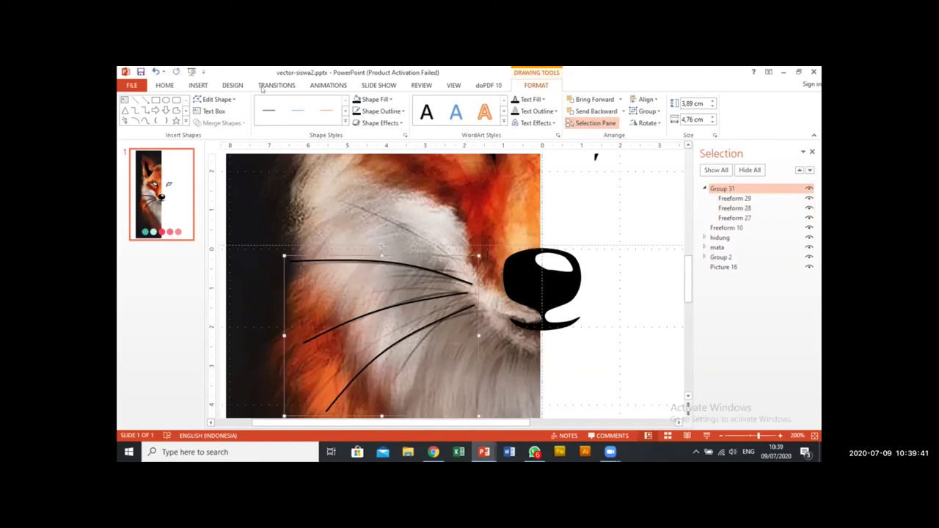
click(724, 189)
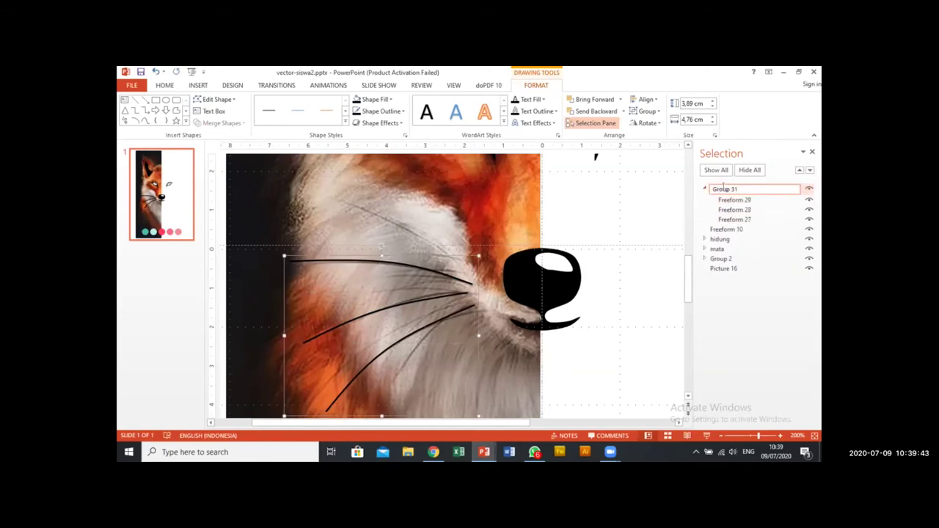
key(ctrl+a)
text(kumis)
key(Return)
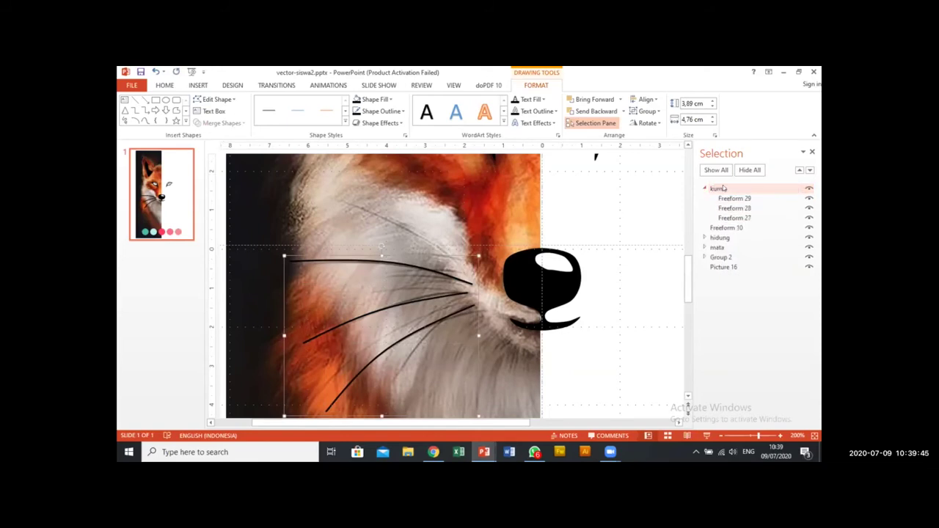
click(705, 189)
Step: Zoom out to view the whole fox
scroll(496, 256, down, 5)
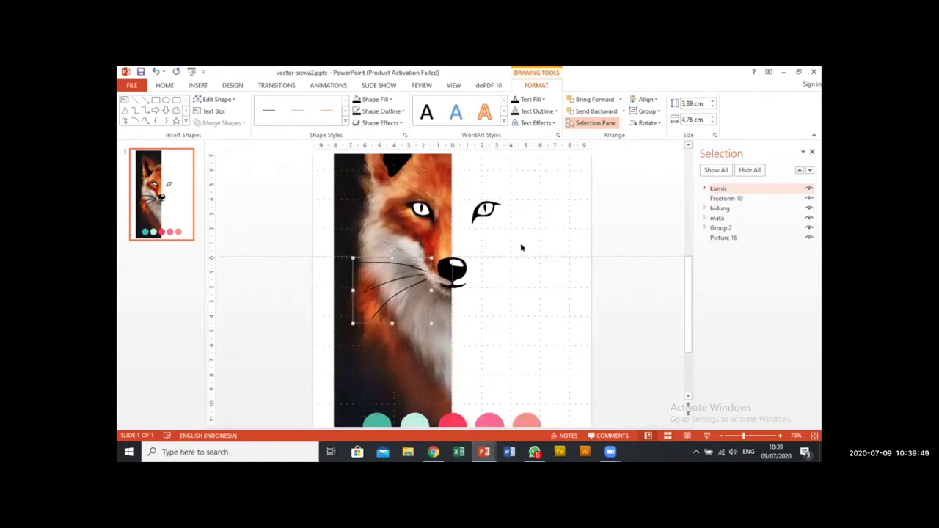
click(521, 247)
scroll(521, 248, up, 2)
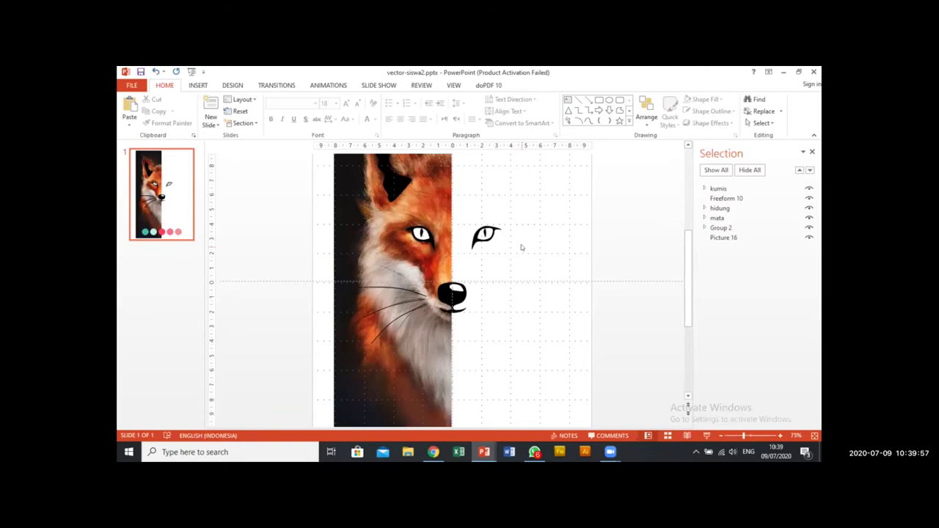
scroll(422, 255, up, 3)
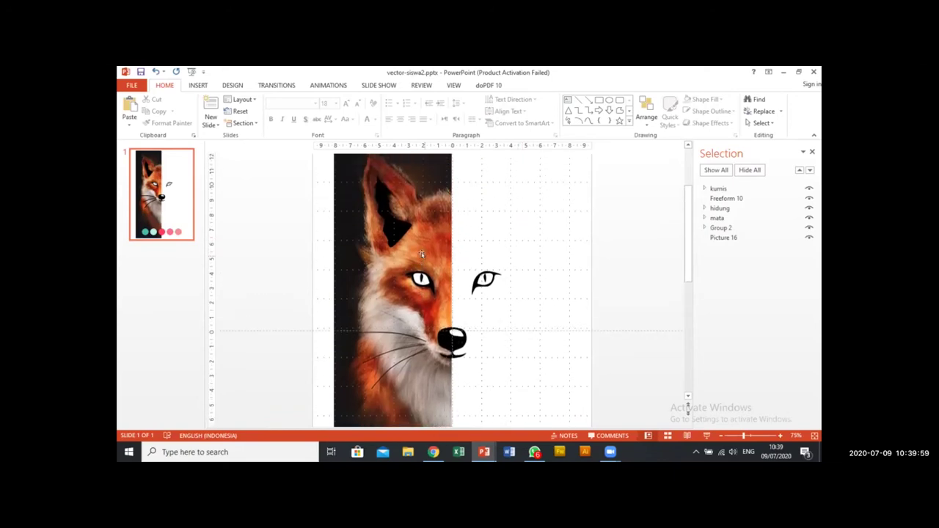
scroll(422, 254, up, 1)
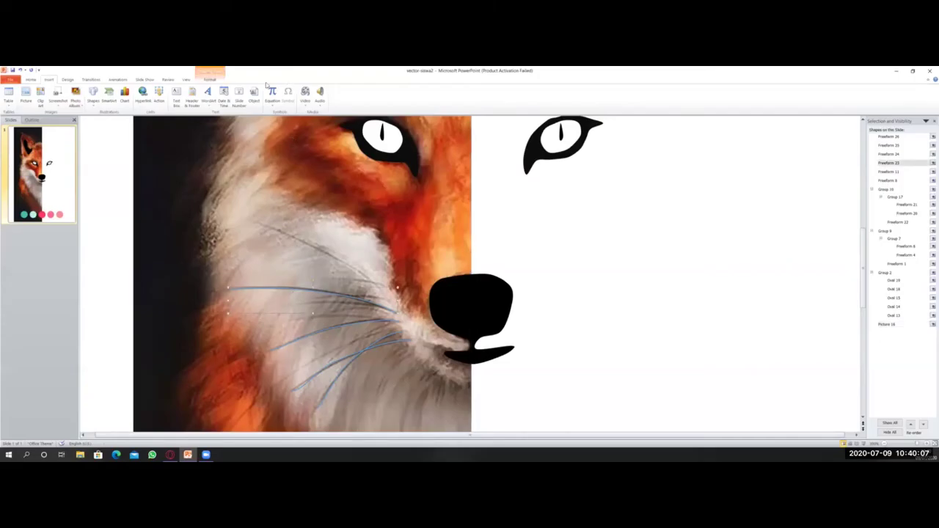
Step: Set the whisker's Shape Outline to No Outline
click(210, 80)
click(244, 88)
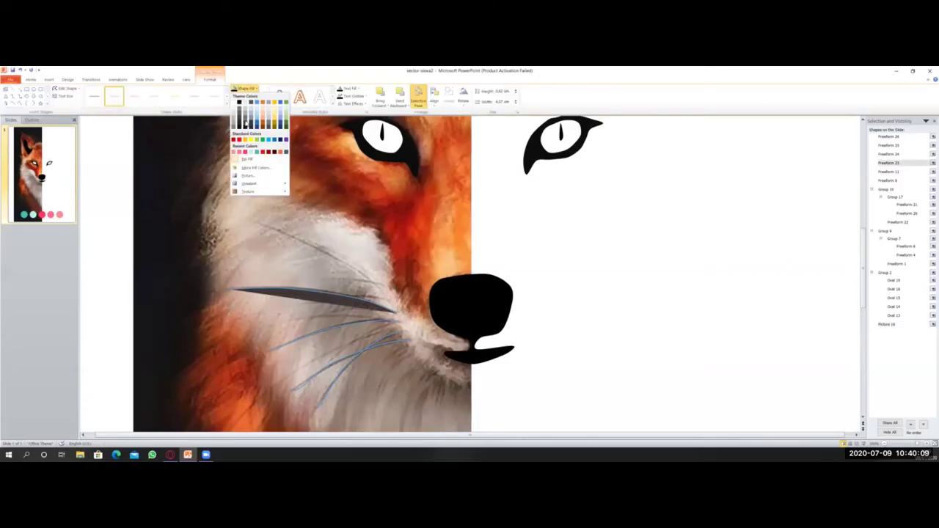
click(250, 122)
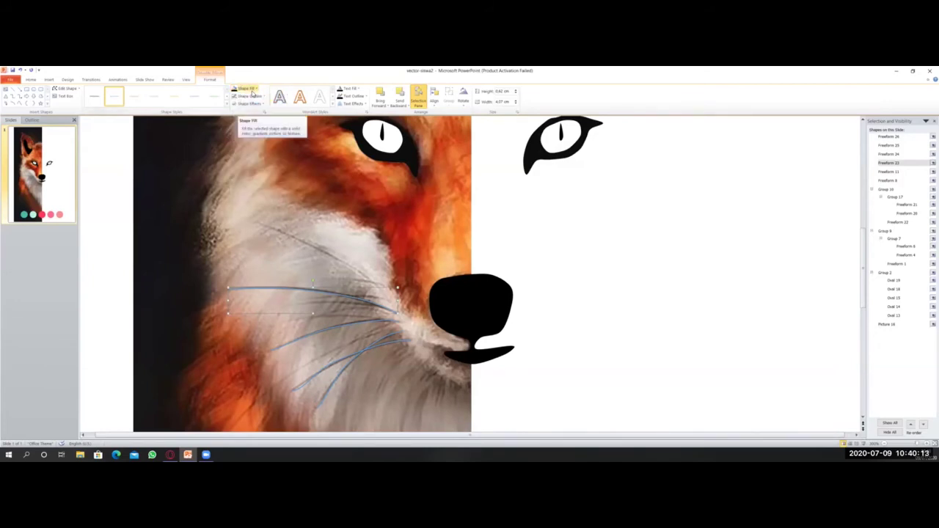
click(250, 96)
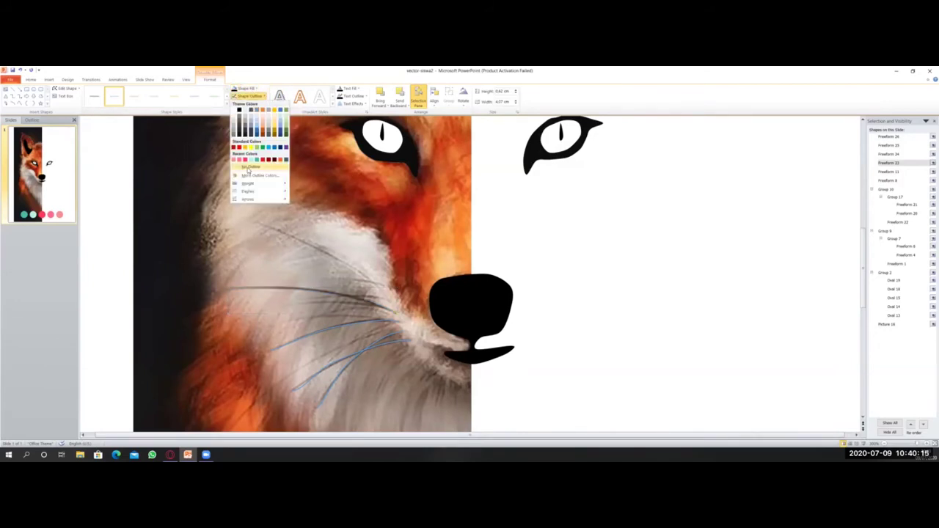
click(249, 168)
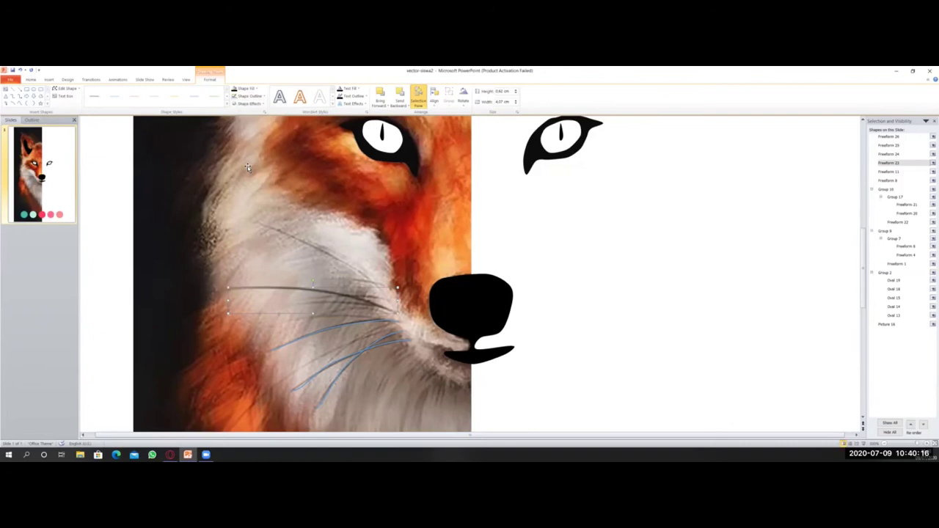
click(246, 88)
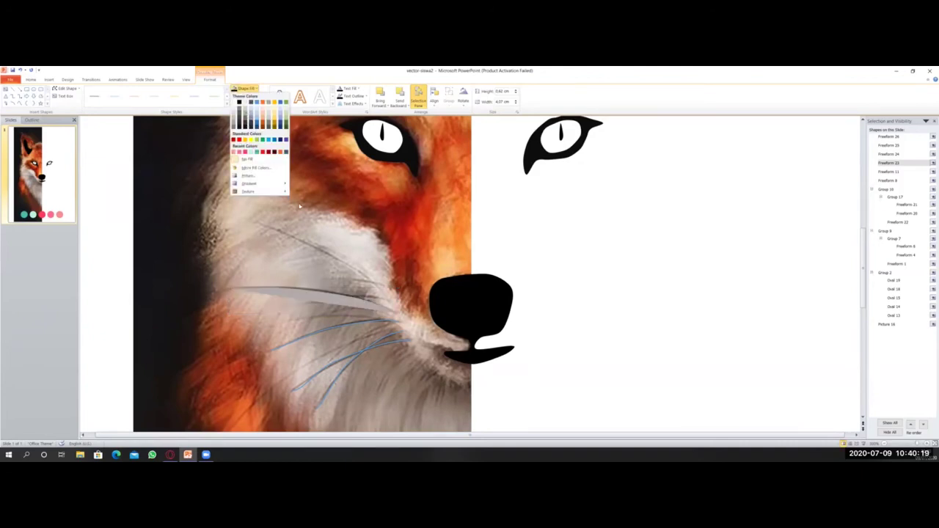
click(258, 89)
click(258, 89)
key(Escape)
Step: Set the whisker's Shape Fill to No Fill
click(247, 97)
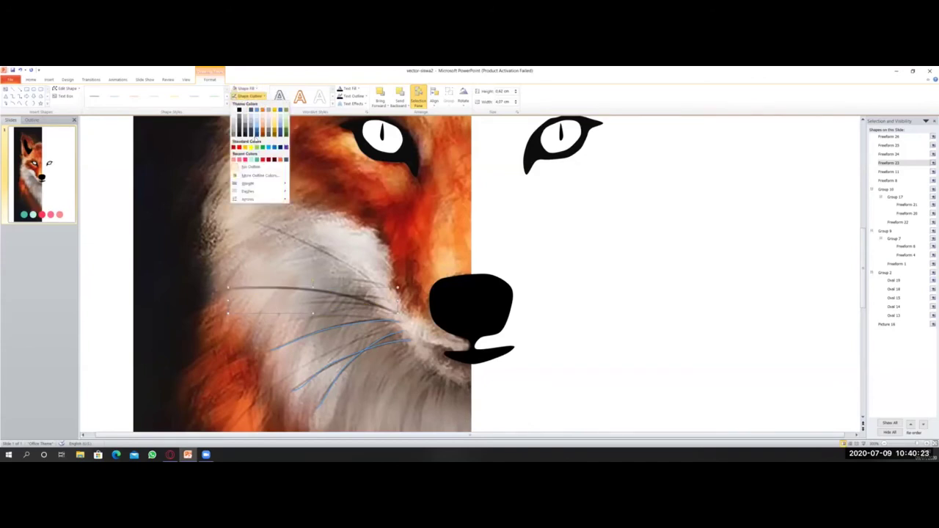
click(249, 167)
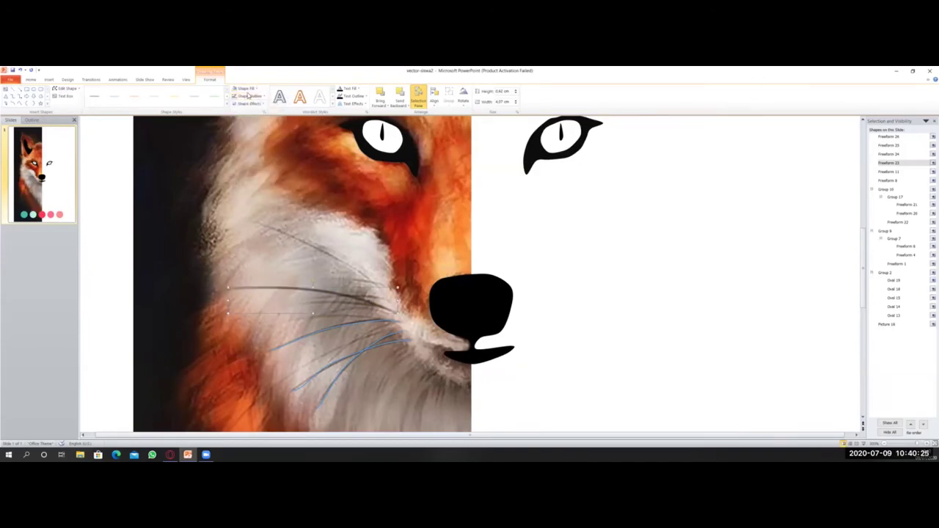
click(244, 88)
click(244, 88)
click(250, 95)
click(245, 88)
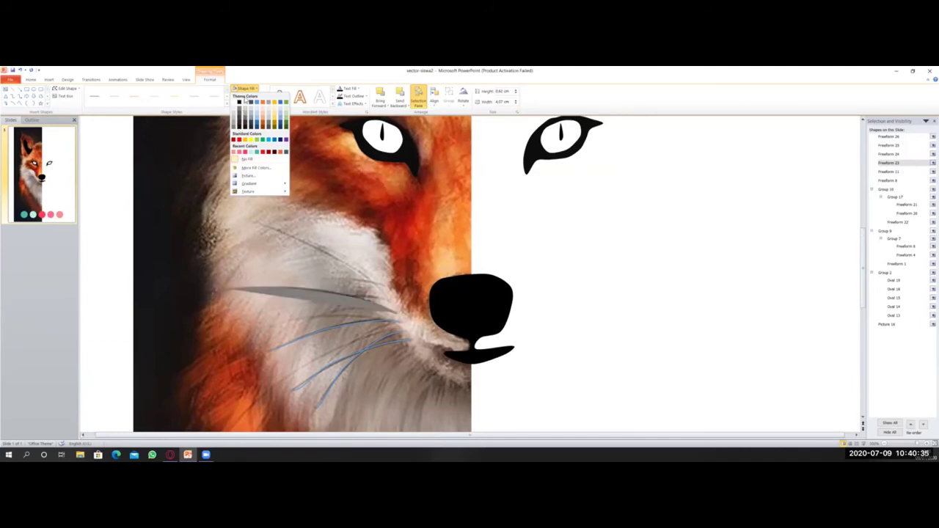
click(241, 159)
click(246, 88)
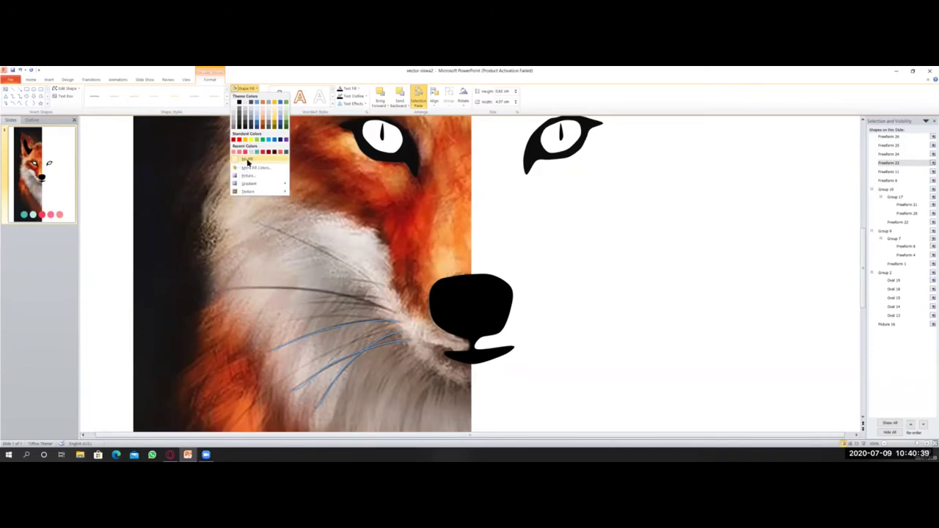
click(247, 160)
Step: Set the whisker's outline colour to black
click(254, 97)
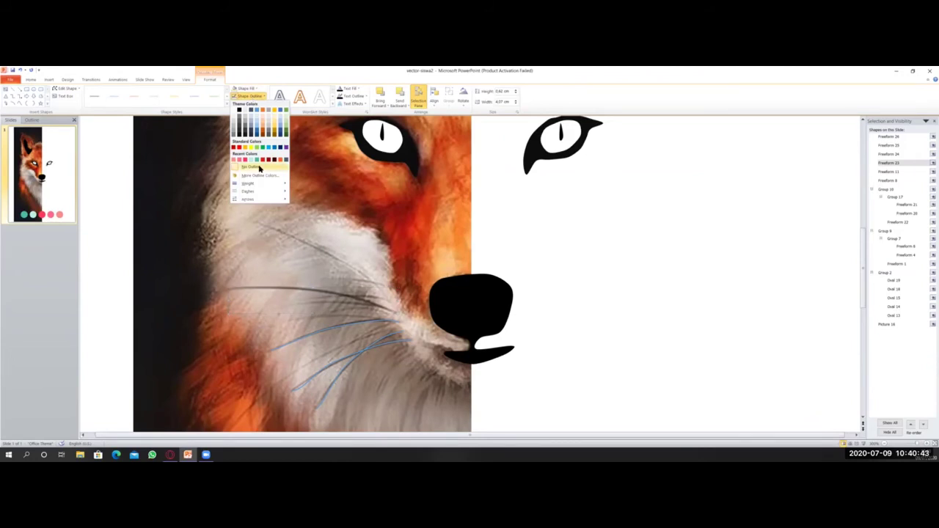
click(239, 110)
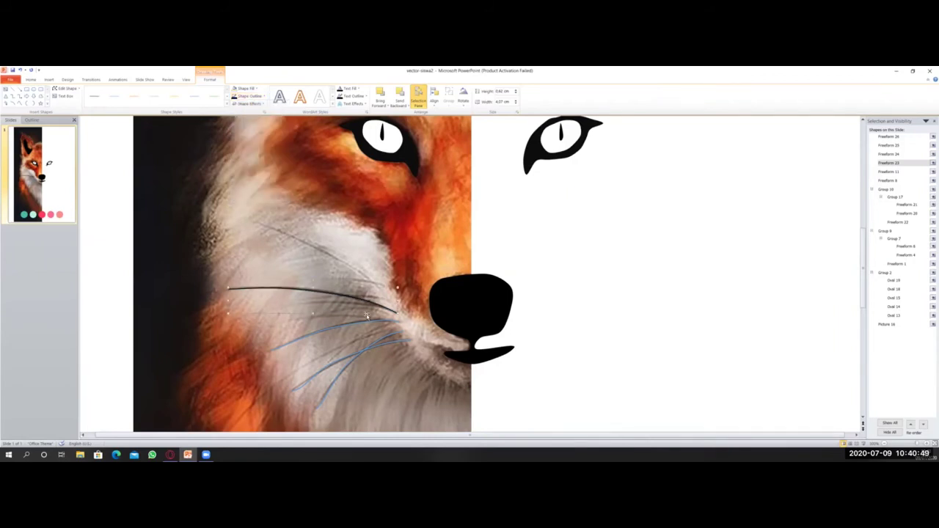
click(342, 326)
click(244, 88)
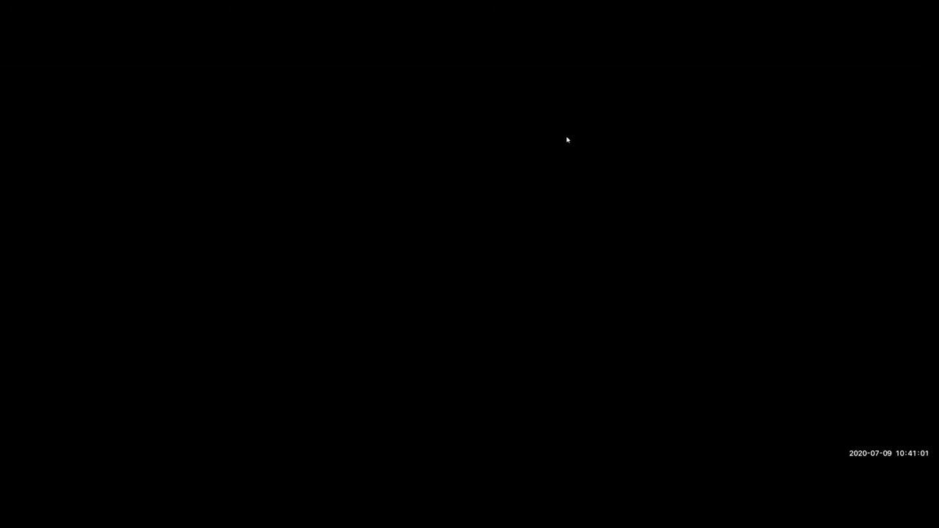
Step: Pick the Freeform tool from Insert > Shapes
scroll(381, 254, up, 10)
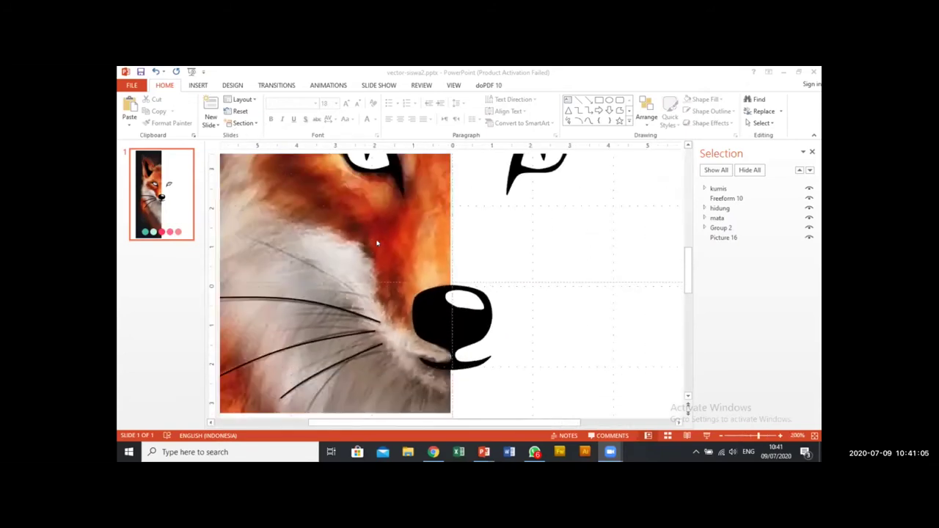
scroll(377, 243, down, 8)
scroll(377, 243, up, 3)
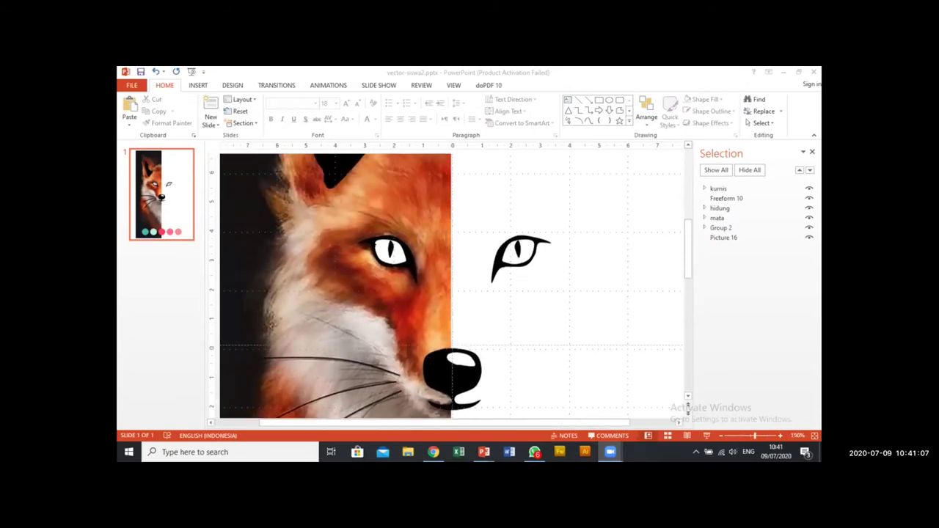
scroll(375, 244, up, 5)
scroll(374, 245, down, 2)
scroll(294, 242, up, 3)
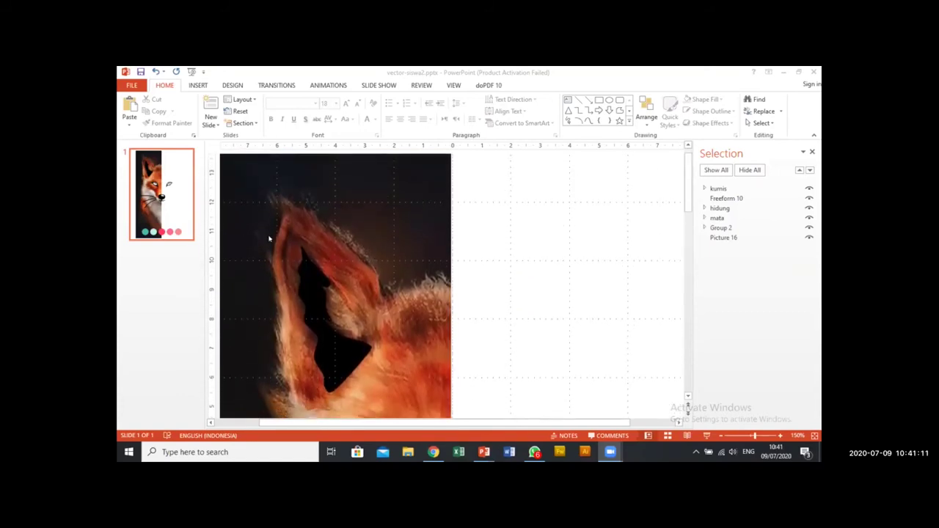
click(199, 85)
click(293, 112)
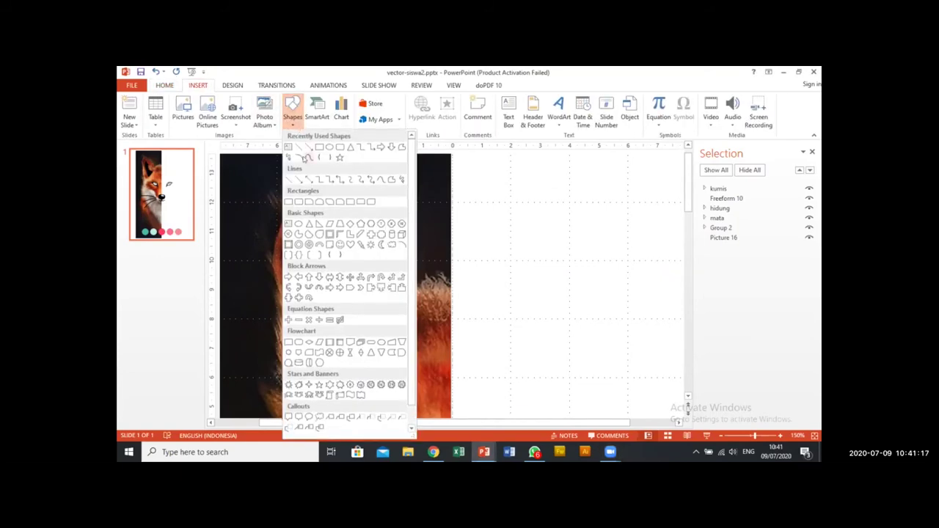
click(307, 158)
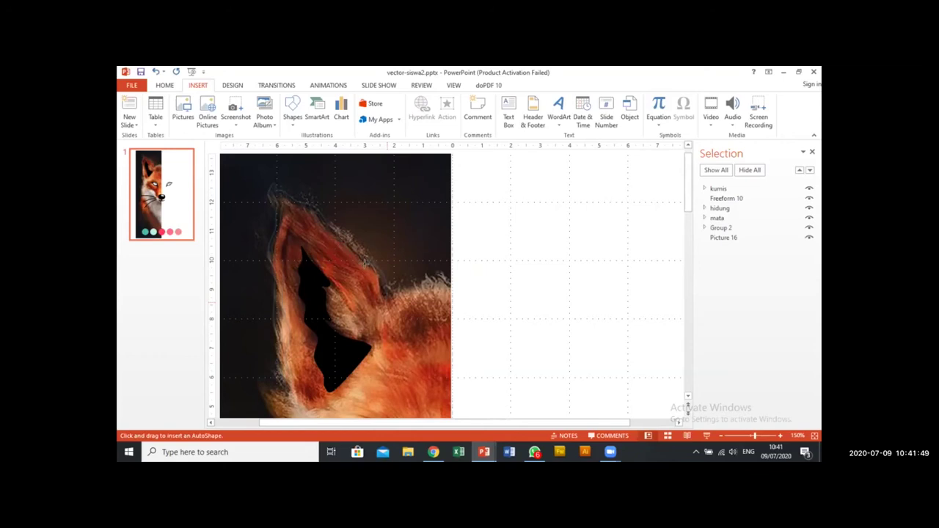
Step: Trace the fox's ear edge as a freeform and give it a black outline
double_click(382, 299)
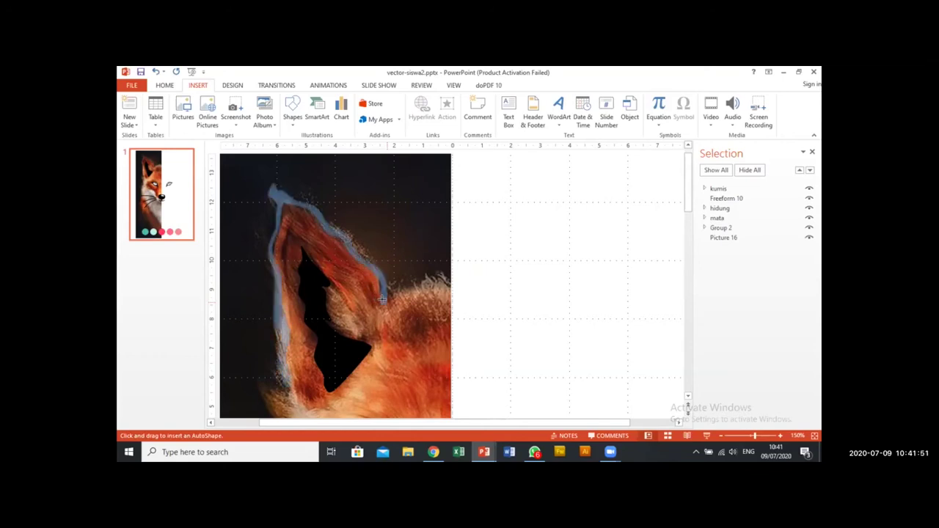
click(373, 110)
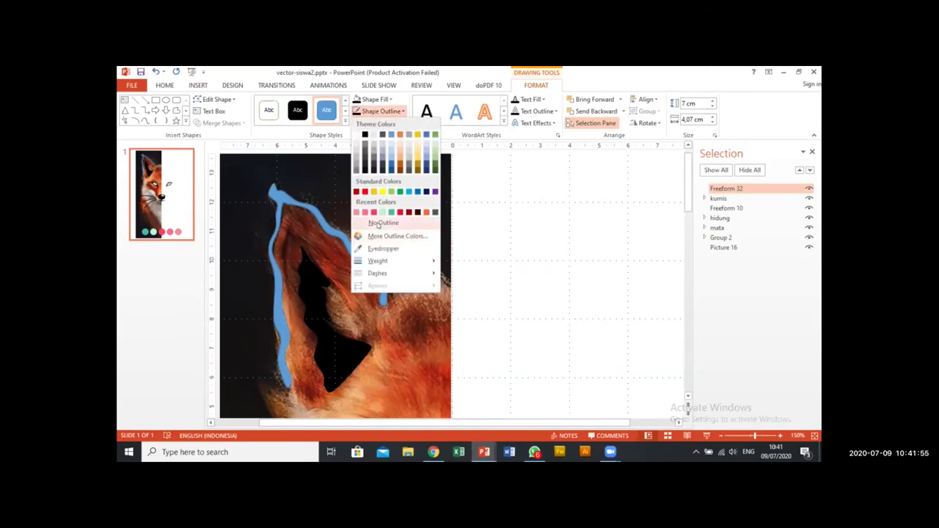
click(371, 123)
click(356, 101)
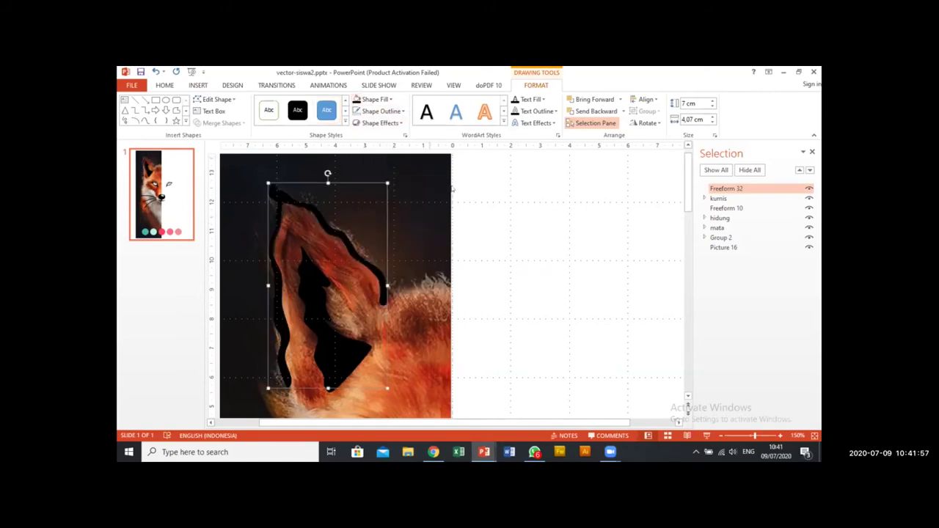
ctrl+scroll(522, 252, down, 5)
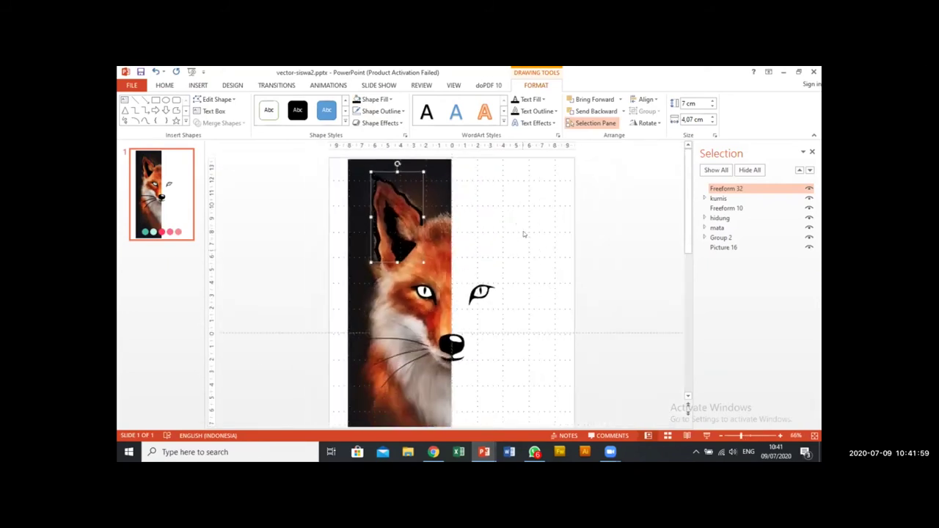
click(497, 209)
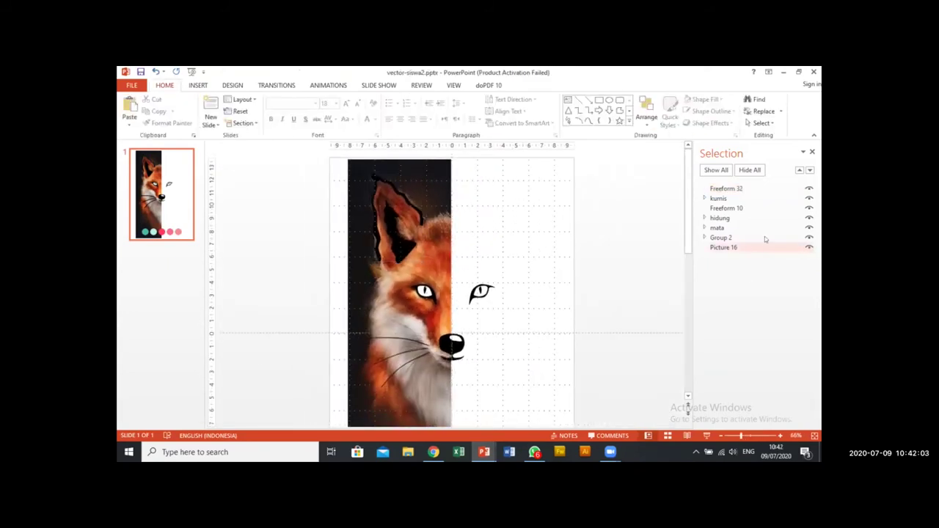
click(397, 179)
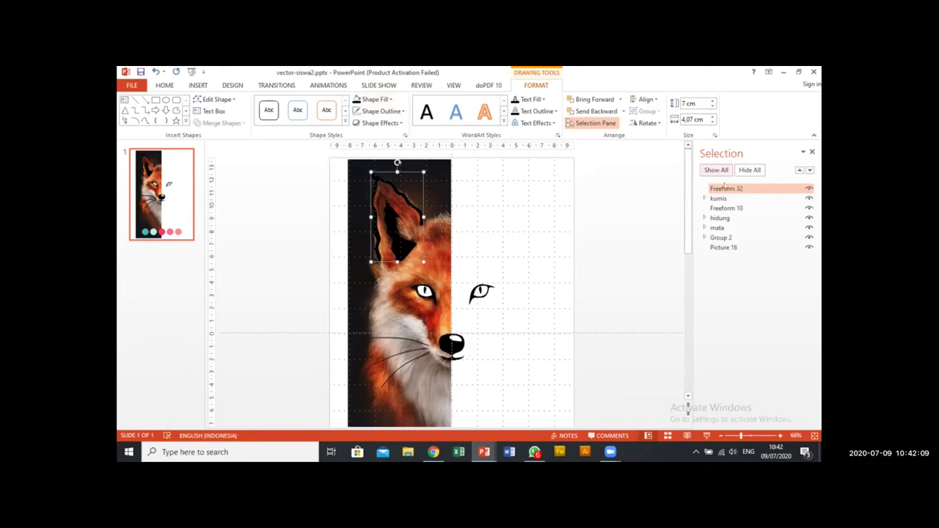
click(810, 247)
click(540, 227)
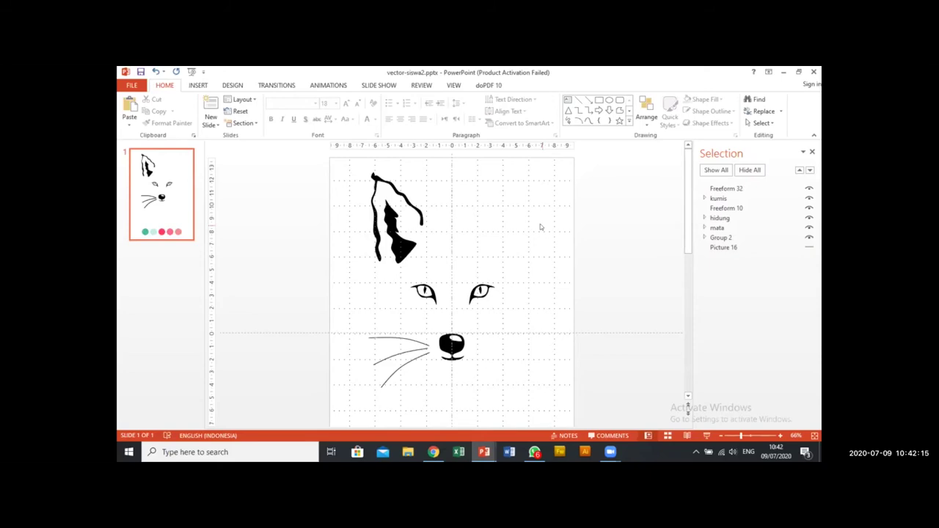
click(809, 247)
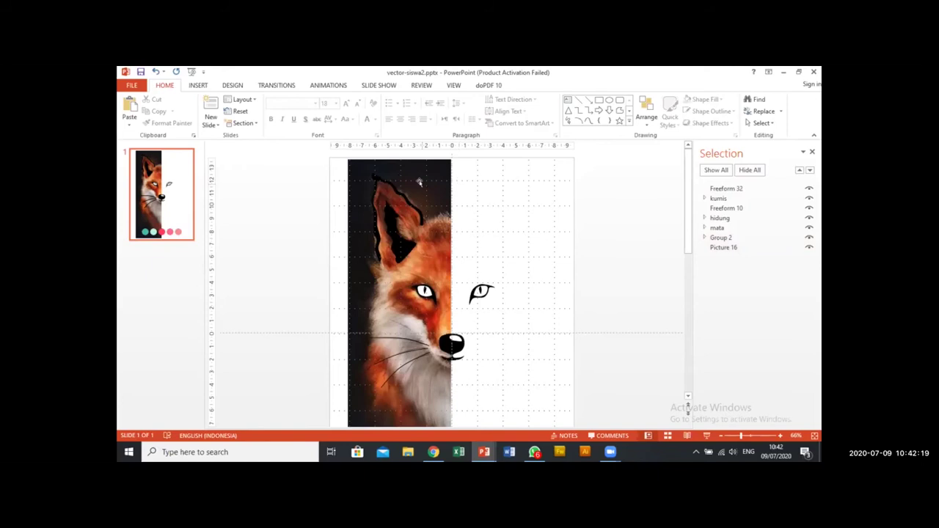
scroll(419, 183, up, 4)
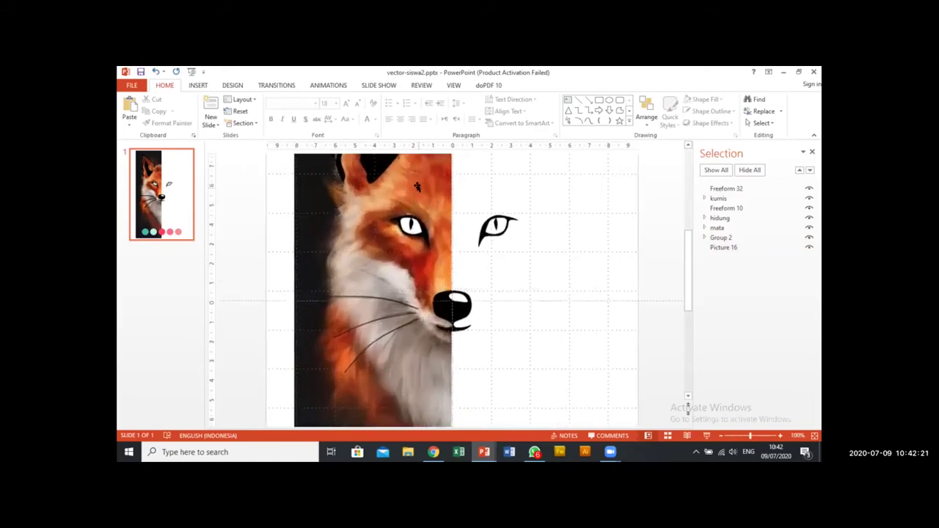
scroll(417, 187, up, 5)
scroll(344, 199, up, 6)
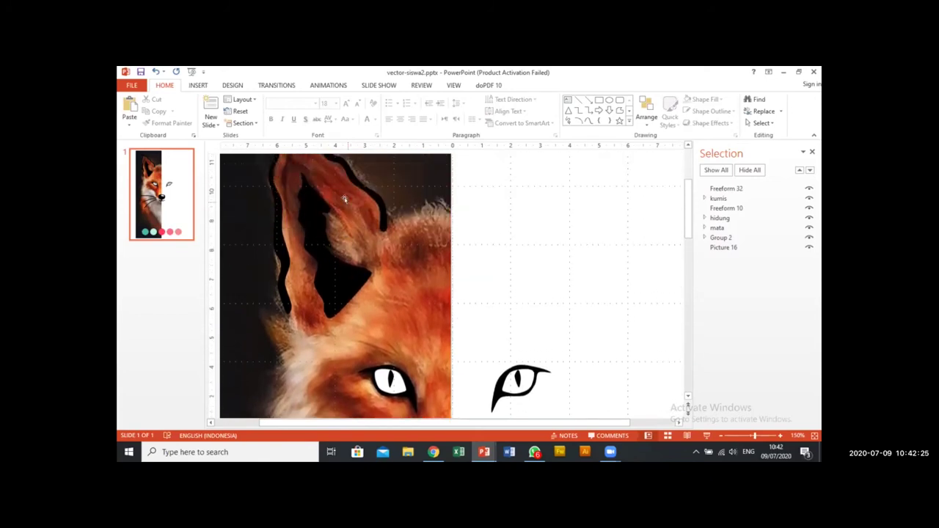
scroll(344, 199, up, 1)
click(332, 197)
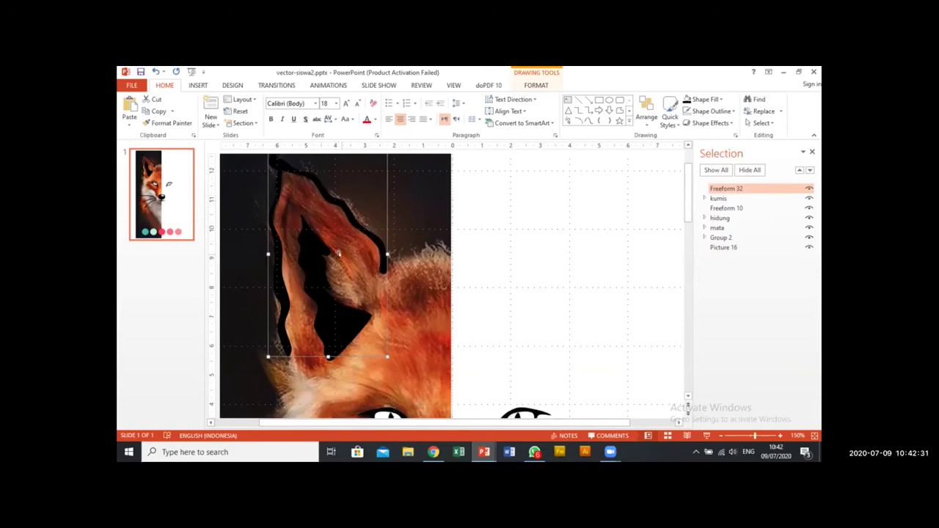
scroll(345, 233, up, 1)
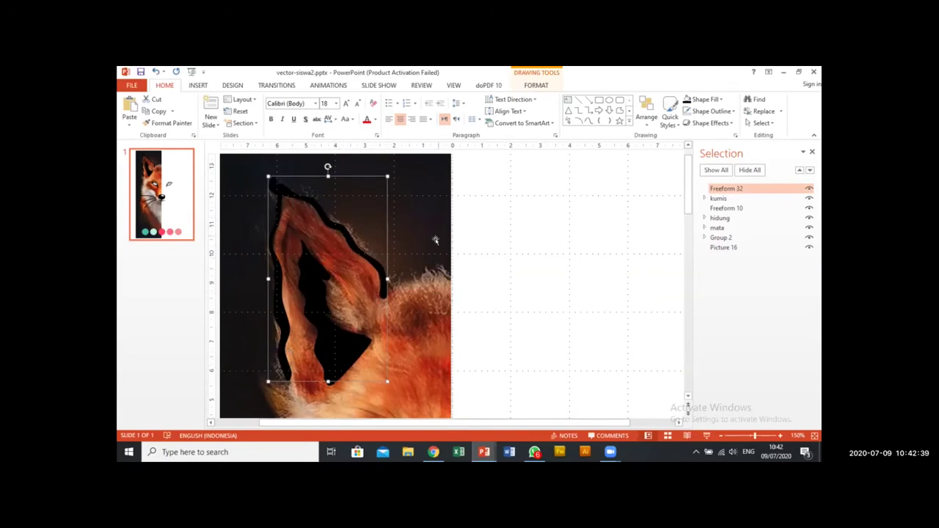
Step: Group the ear outline with the inner ear shape and name the group 'kuping'
scroll(405, 257, down, 5)
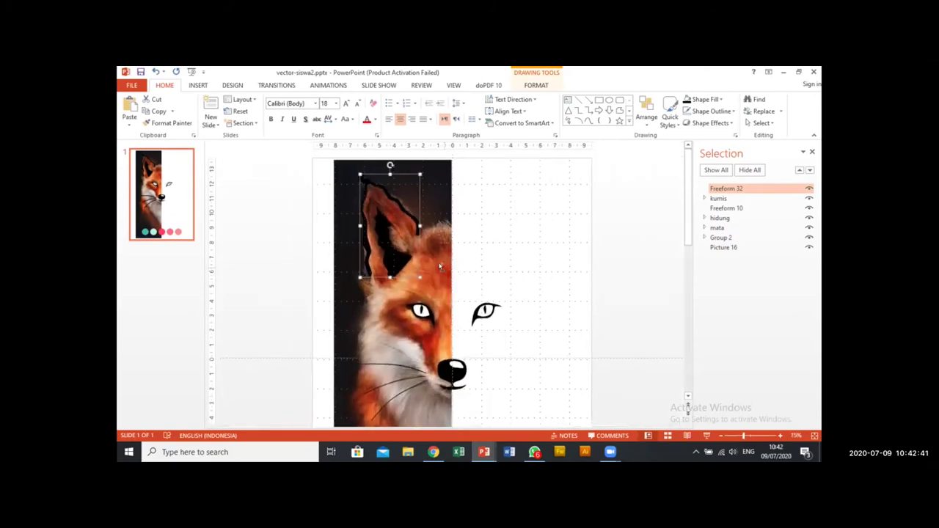
scroll(441, 266, down, 2)
scroll(480, 259, up, 3)
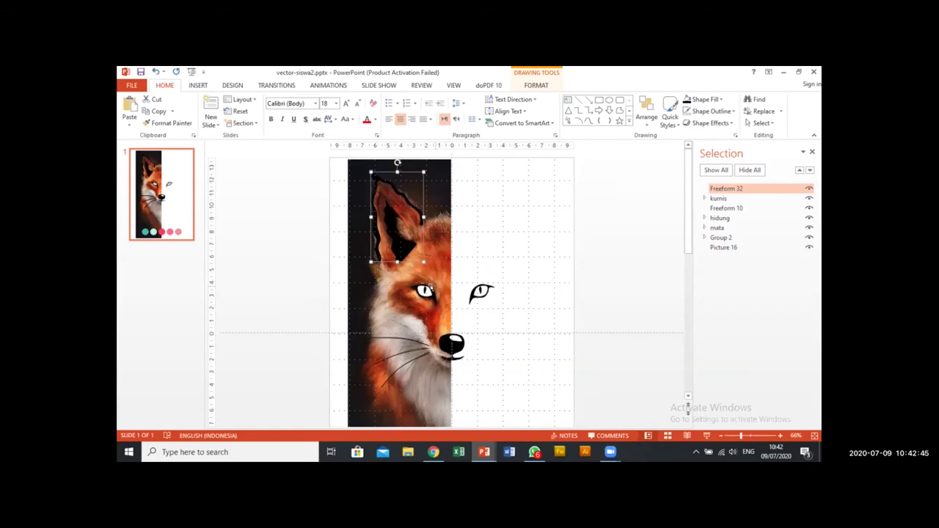
shift+click(400, 248)
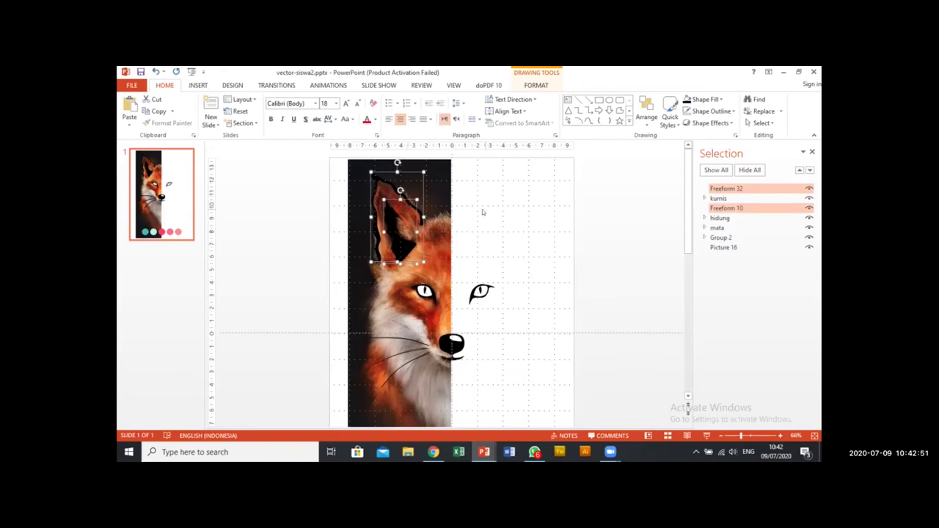
key(ctrl+g)
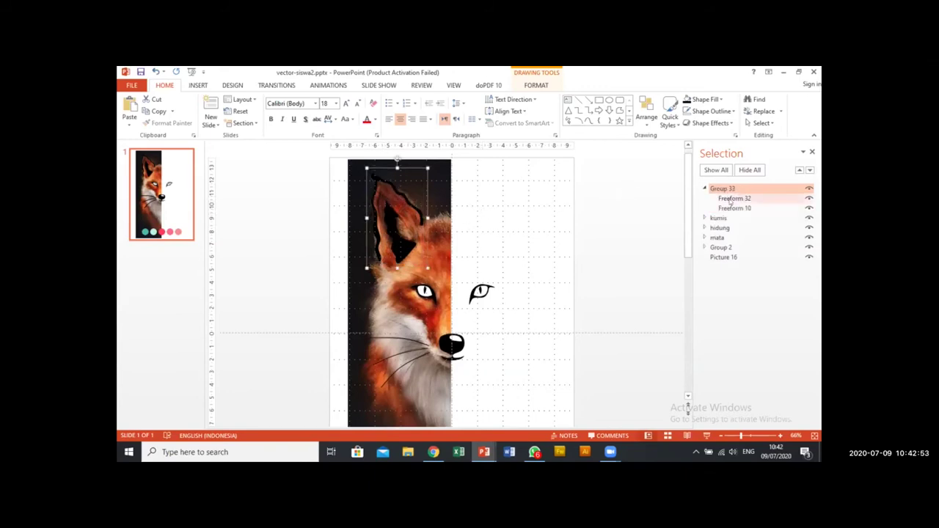
double_click(725, 188)
key(ctrl+a)
text(kuping)
key(Return)
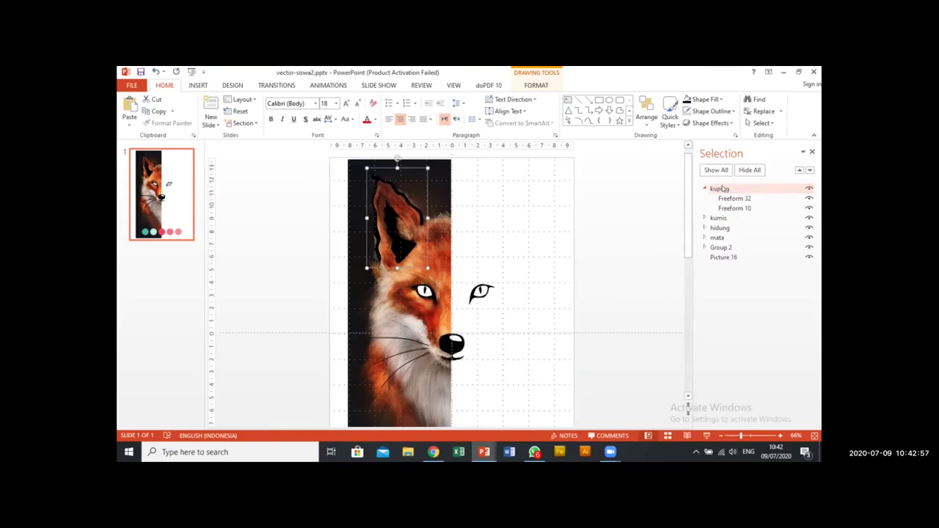
click(705, 188)
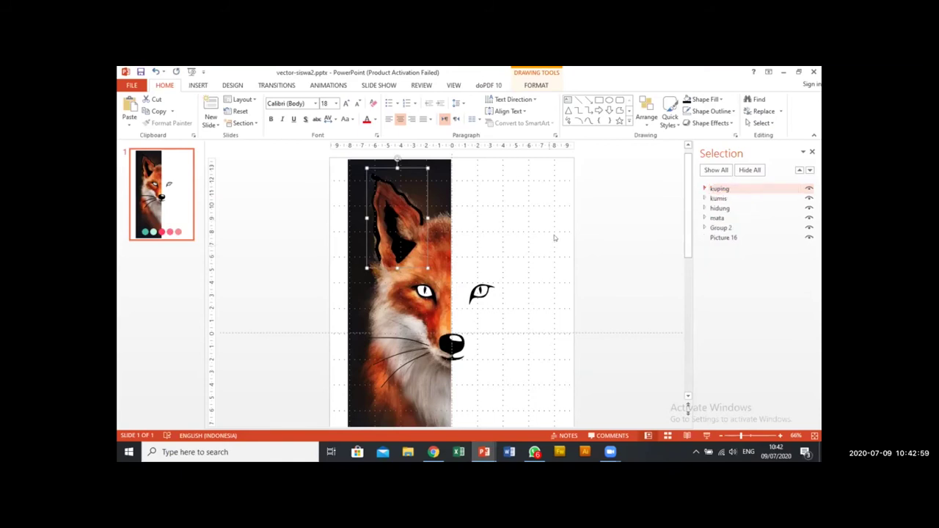
click(478, 289)
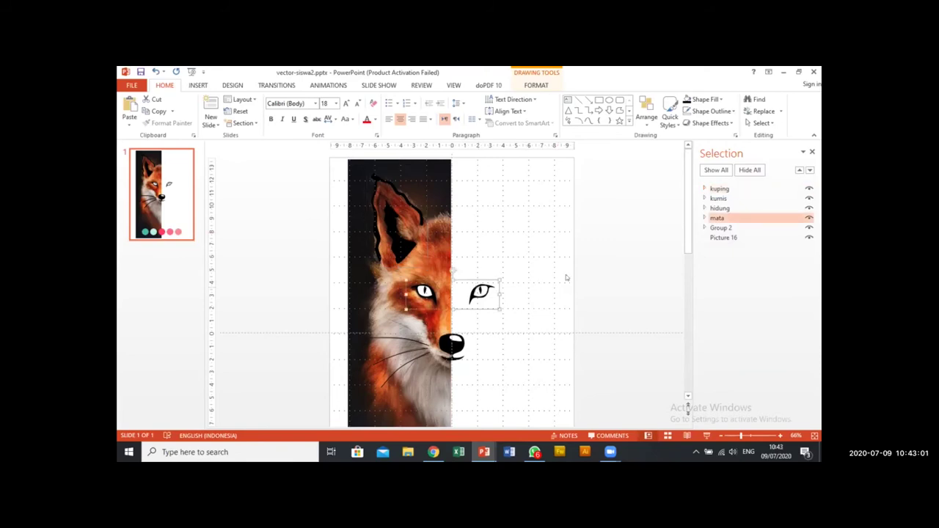
Step: Ungroup the 'mata' eye group and delete the right-side eye
click(526, 299)
click(480, 286)
right_click(479, 290)
mouse_move(538, 350)
click(587, 378)
click(478, 289)
key(Delete)
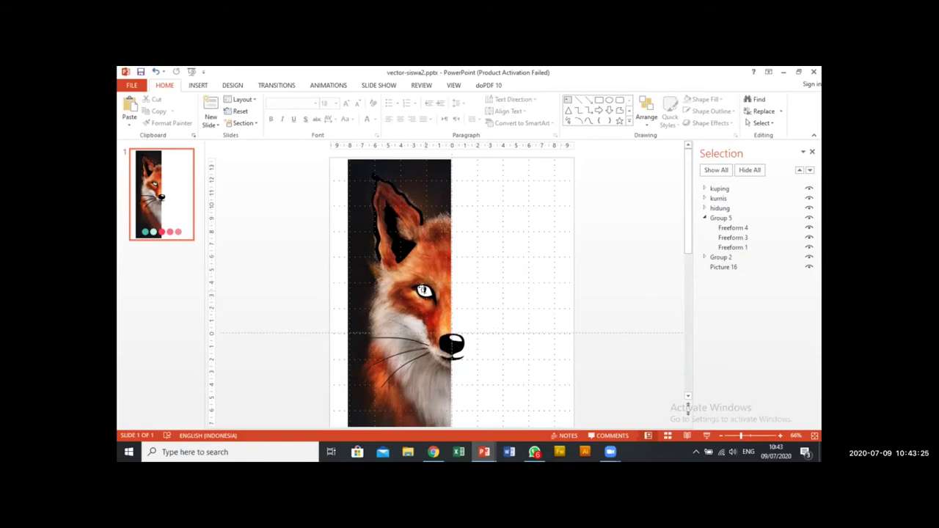
Step: Group the remaining eye, 'kuping' and 'kumis', and name the group 'hitam'
click(420, 290)
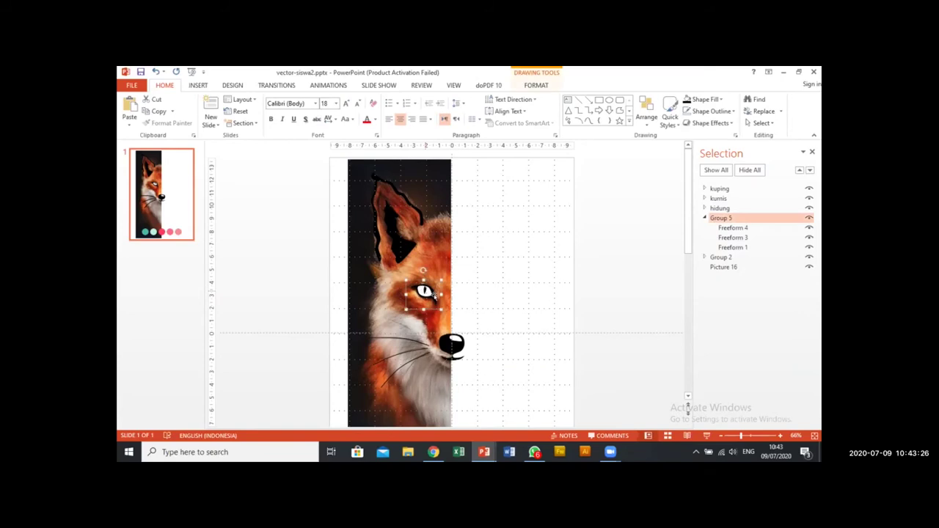
shift+click(395, 240)
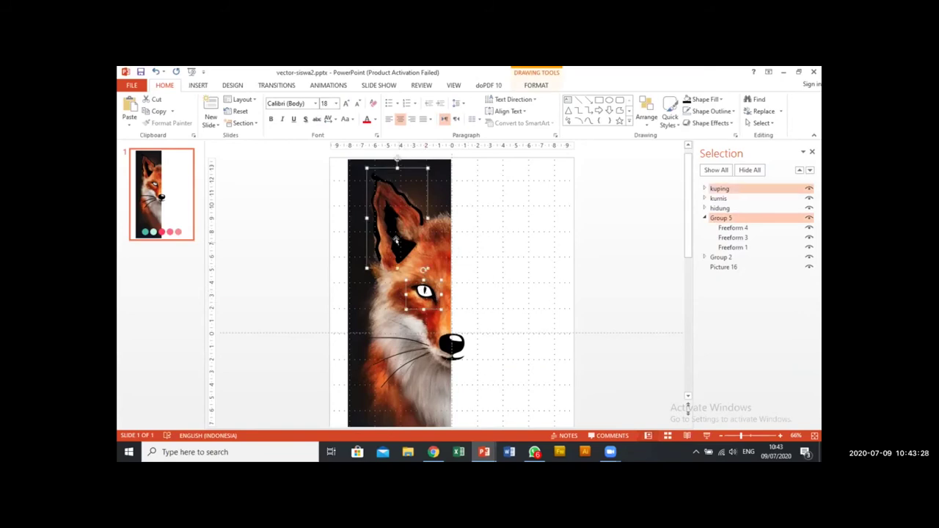
shift+click(405, 338)
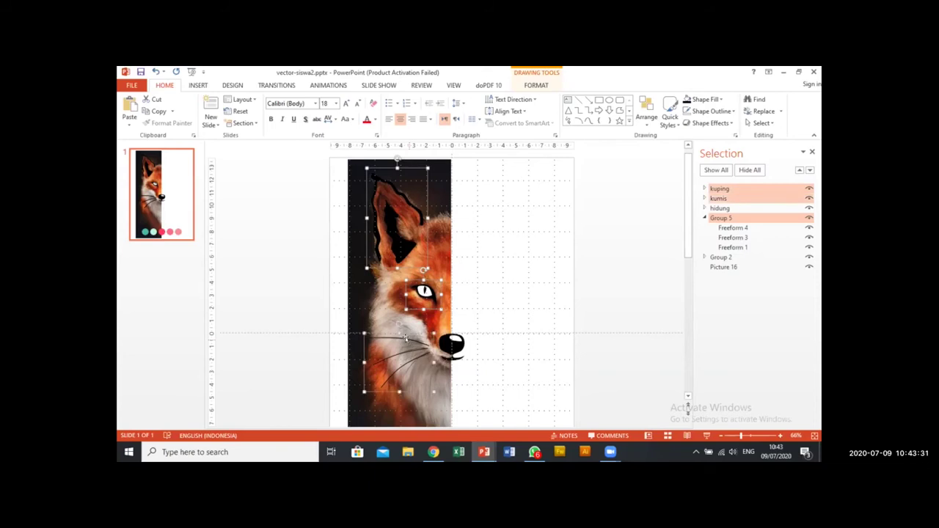
scroll(435, 323, down, 2)
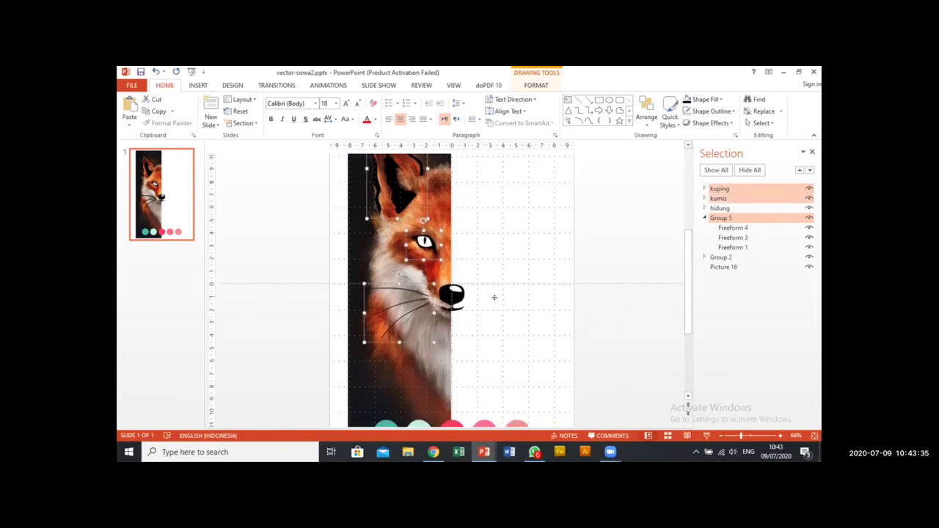
key(ctrl+g)
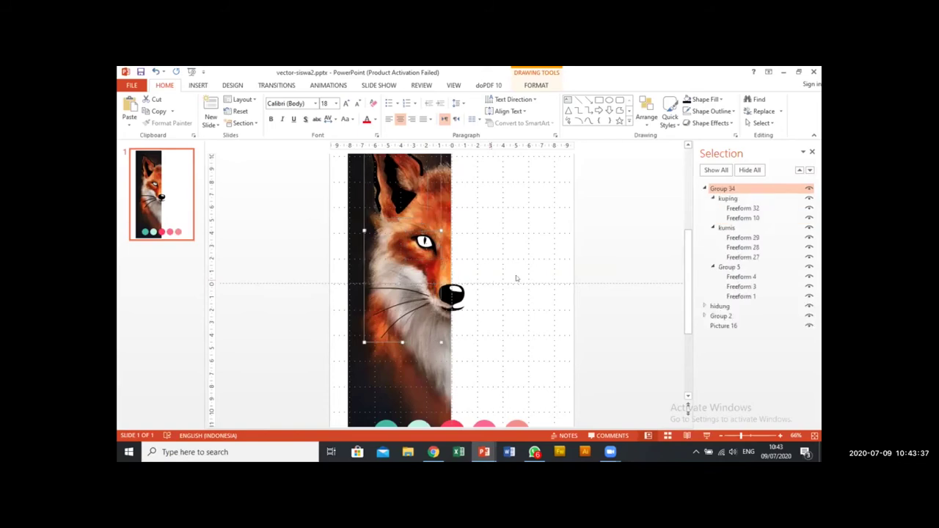
click(704, 189)
click(727, 188)
key(ctrl+a)
text(hi)
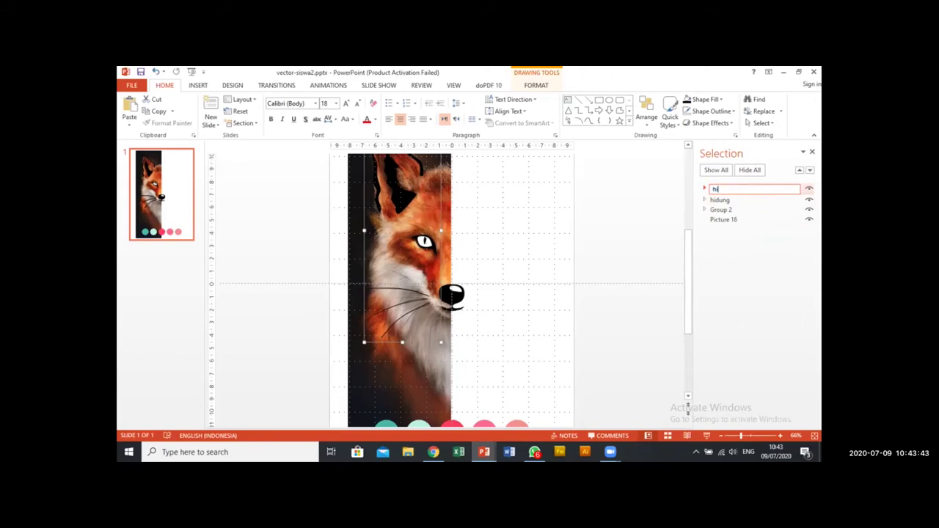
key(Return)
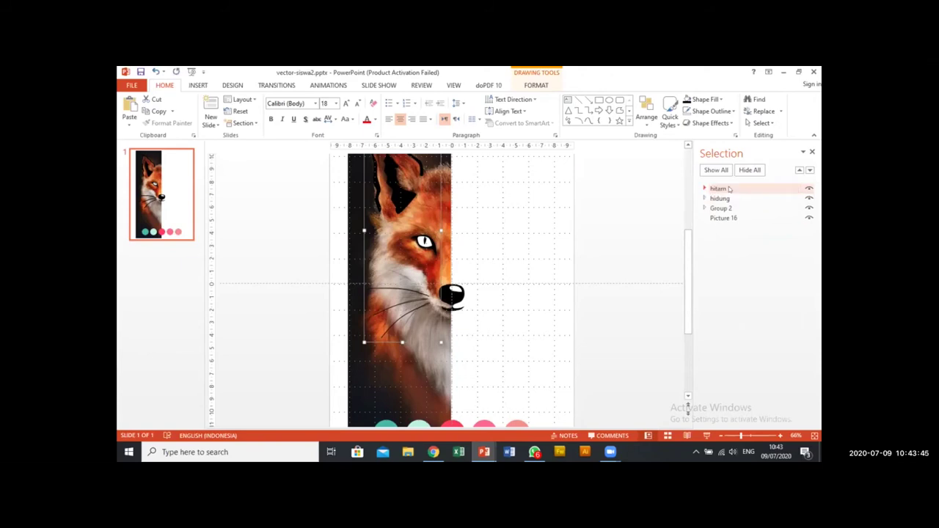
Step: Hide the fox photo Picture 16 to check the shapes, then show it again
click(808, 219)
click(557, 213)
scroll(524, 228, up, 2)
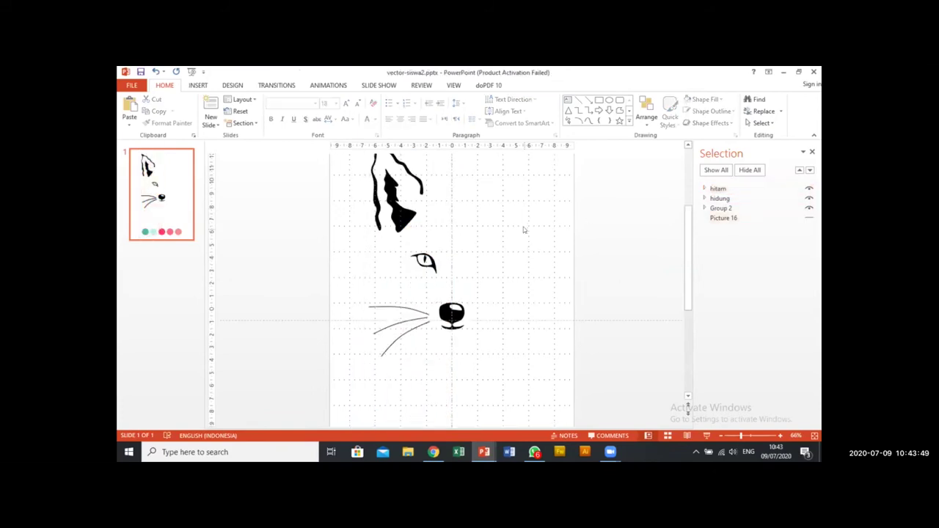
click(810, 218)
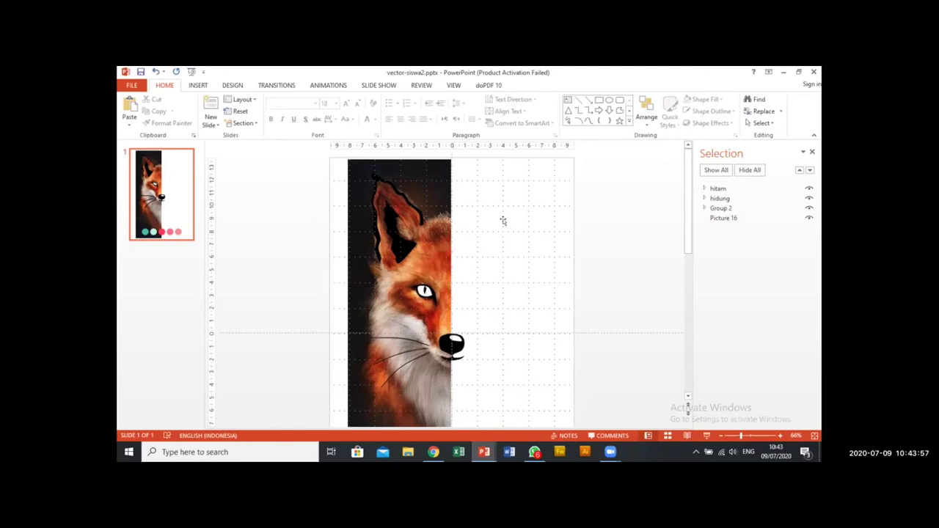
scroll(458, 276, up, 1)
scroll(457, 276, up, 6)
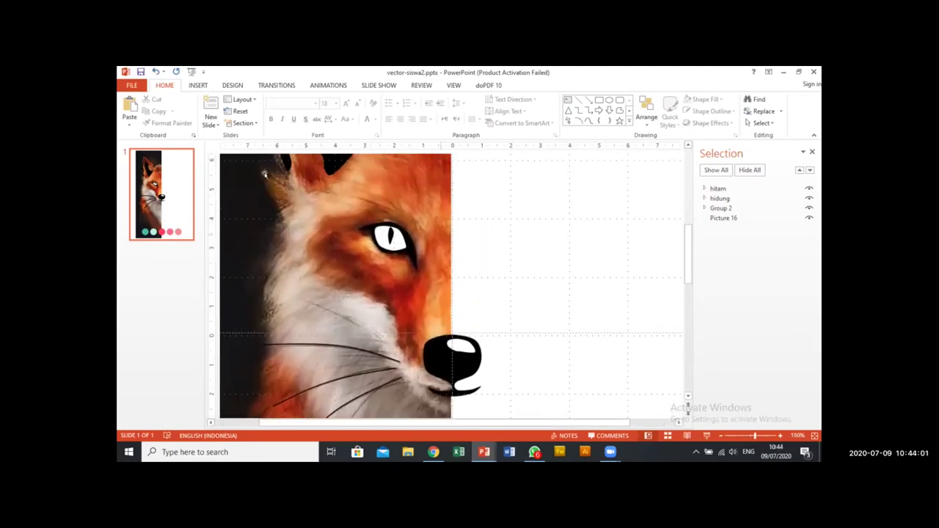
Step: Trace a freeform over the cheek fur from the eye area, closing it near the nose
click(194, 88)
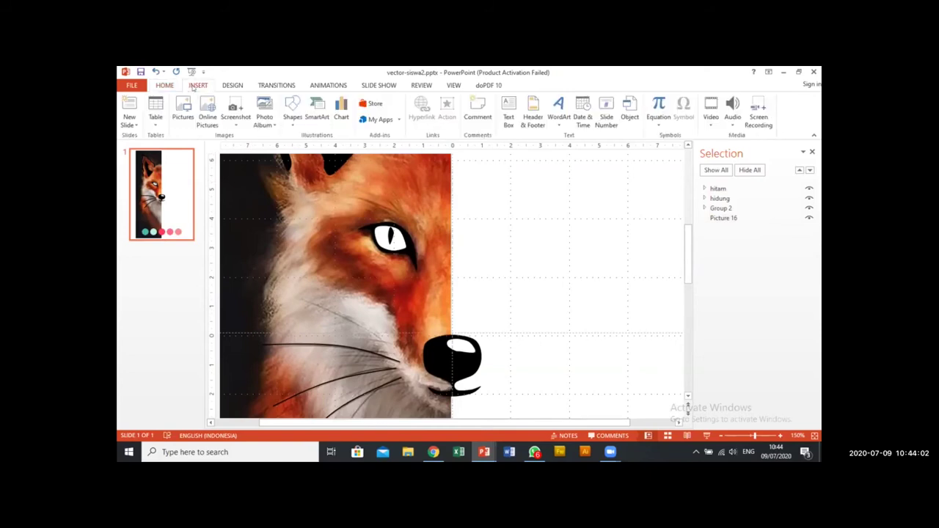
click(291, 114)
click(308, 159)
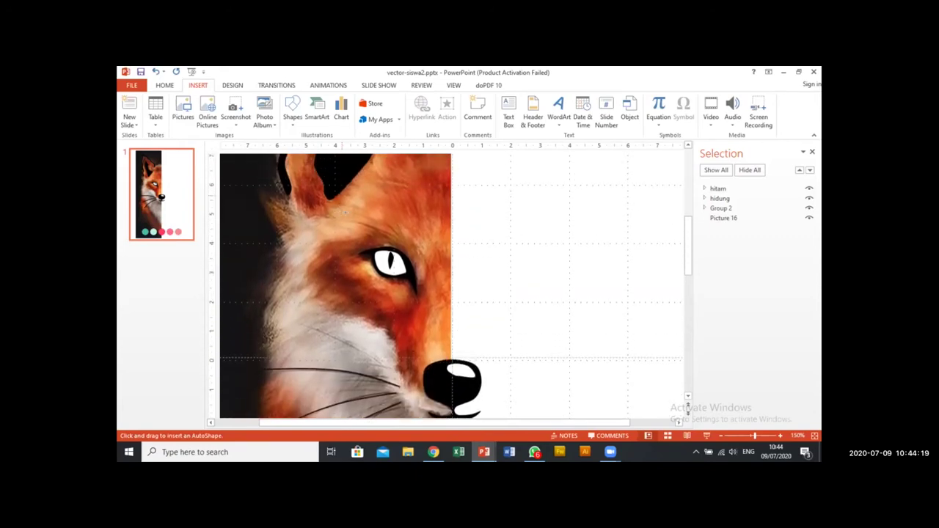
scroll(345, 198, down, 5)
scroll(355, 207, up, 3)
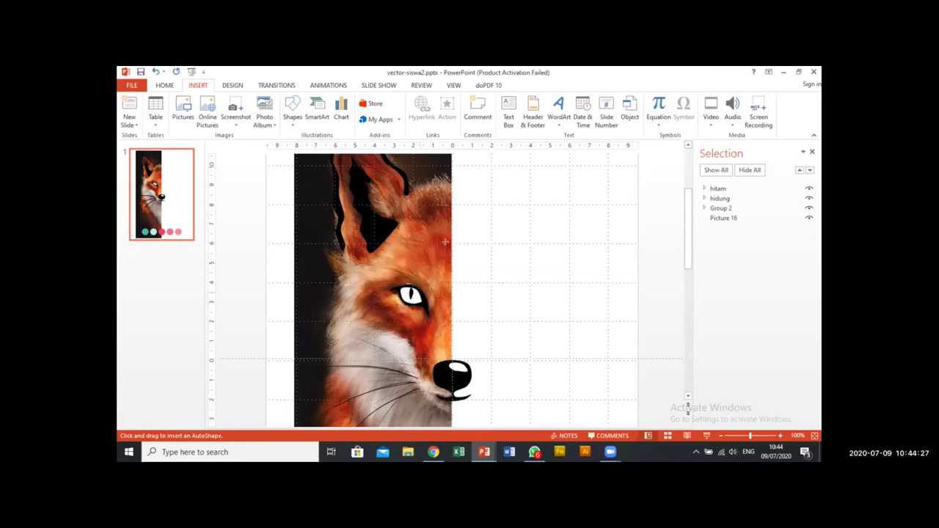
click(292, 112)
click(308, 157)
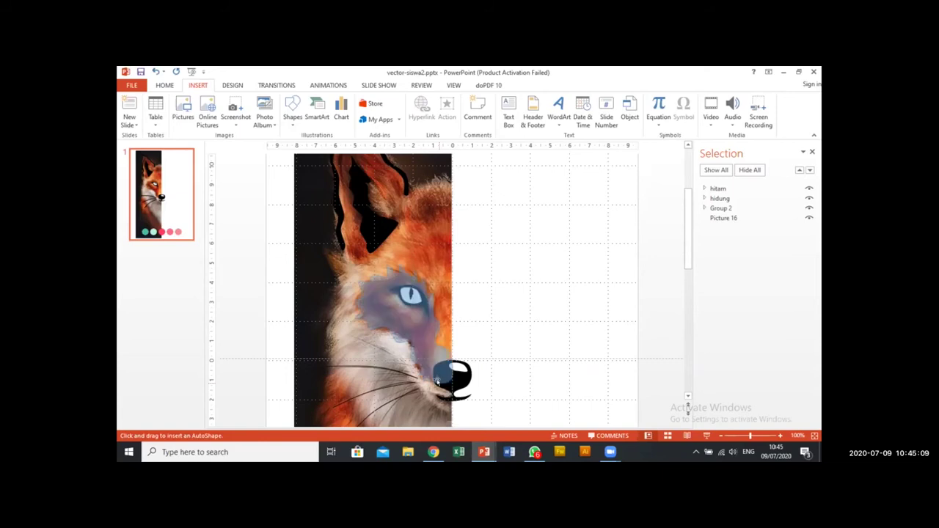
click(436, 381)
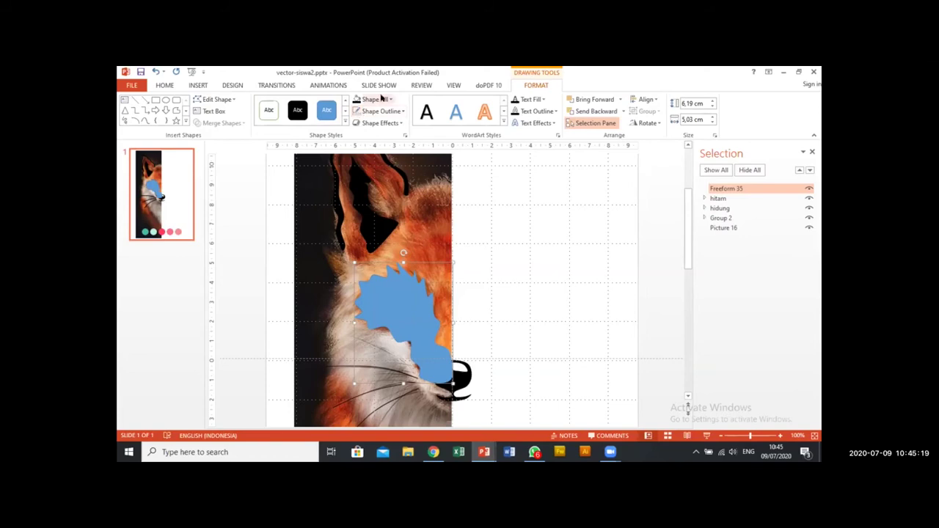
Step: Remove the cheek patch's outline and fill it with orange sampled from the fox photo
click(380, 99)
click(374, 237)
click(377, 111)
click(376, 111)
click(377, 111)
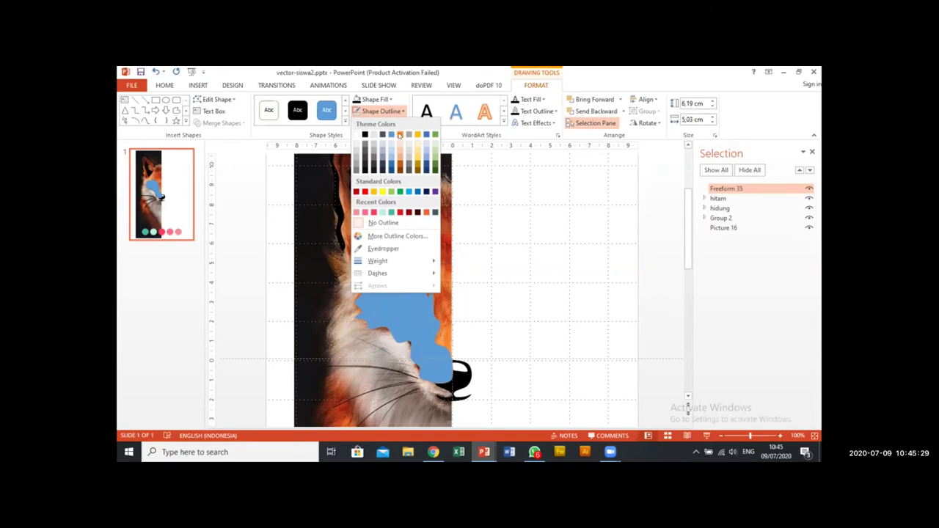
click(399, 134)
click(403, 111)
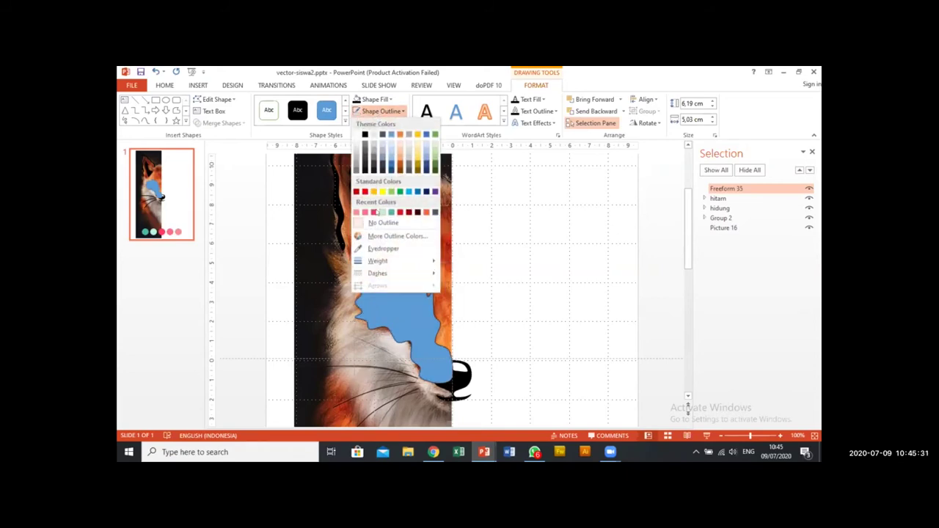
click(382, 222)
click(375, 99)
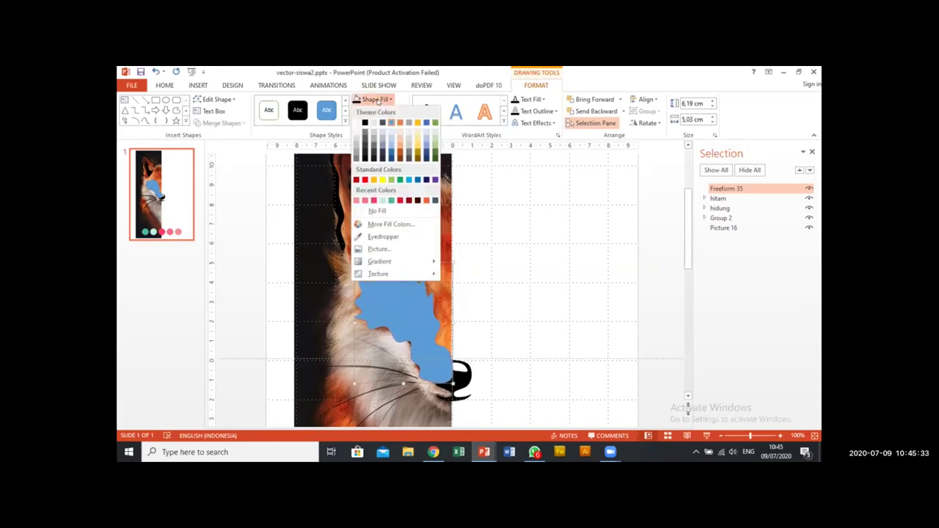
click(383, 238)
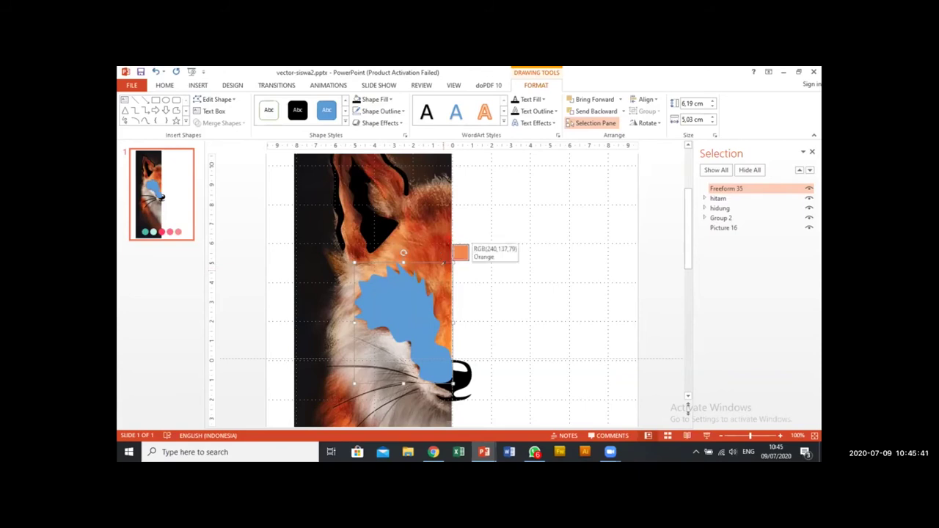
click(452, 257)
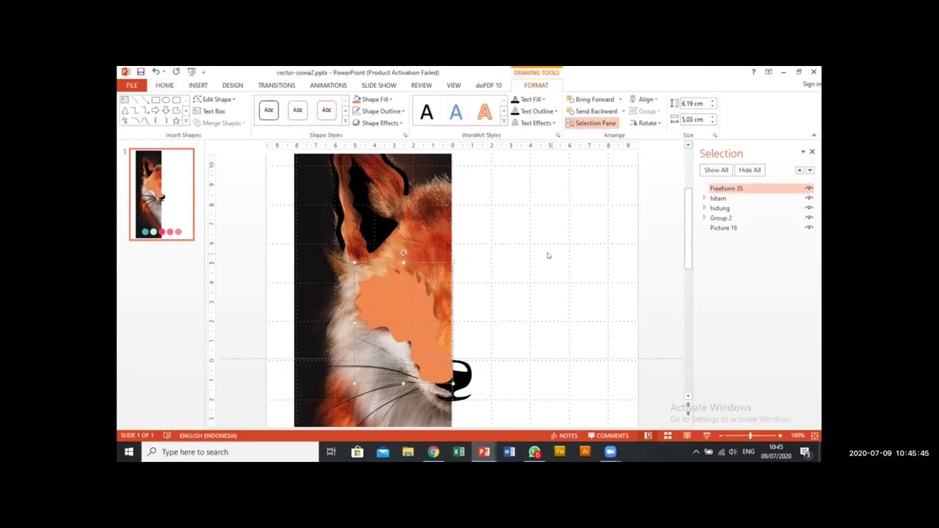
Step: Move Freeform 35 below the eye and nose in the Selection pane, then hide the fox photo
scroll(547, 255, up, 1)
scroll(548, 258, down, 1)
scroll(548, 258, down, 1)
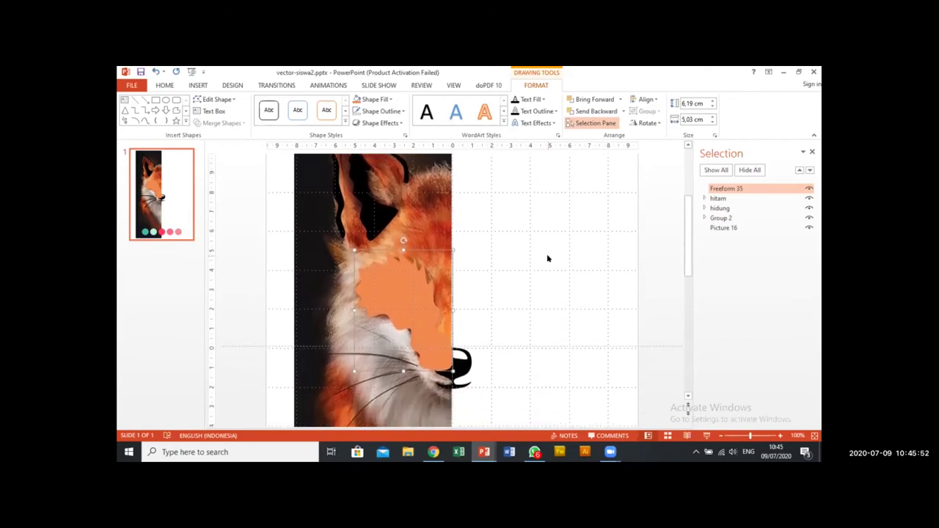
click(716, 188)
drag(716, 189, 723, 218)
click(705, 199)
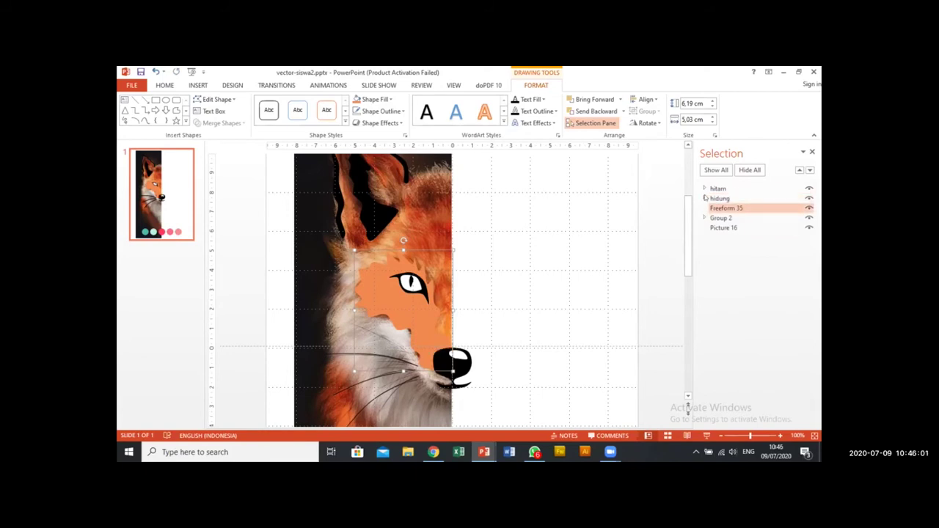
click(550, 239)
click(810, 227)
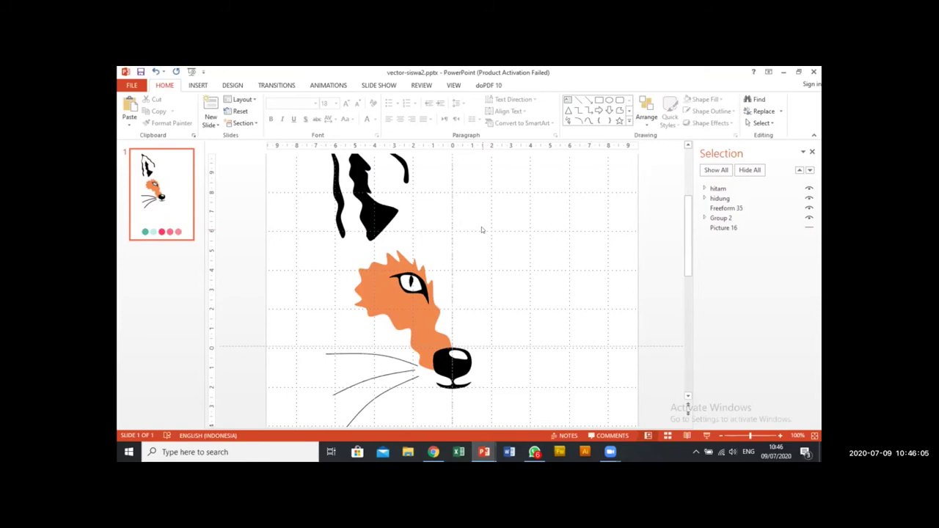
Step: Show the fox photo again
click(809, 228)
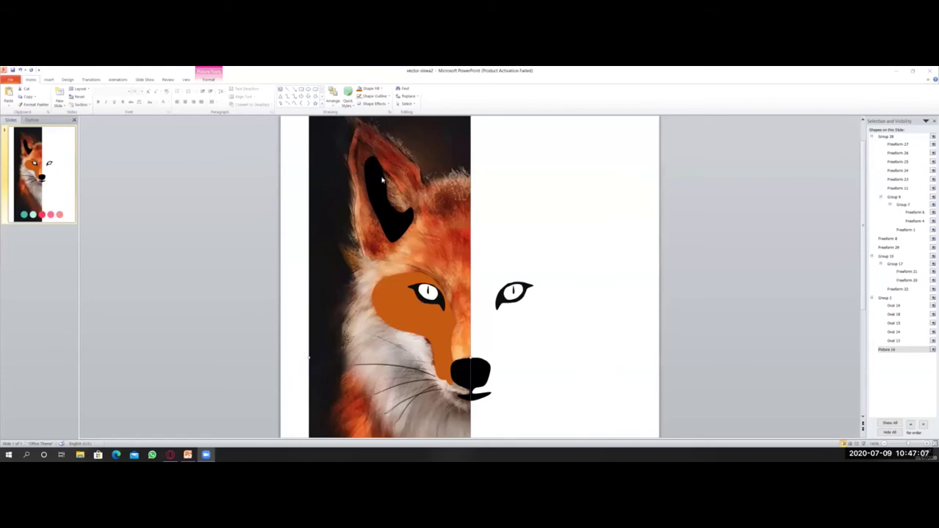
Step: Delete Freeform 27 from the ear group
click(354, 224)
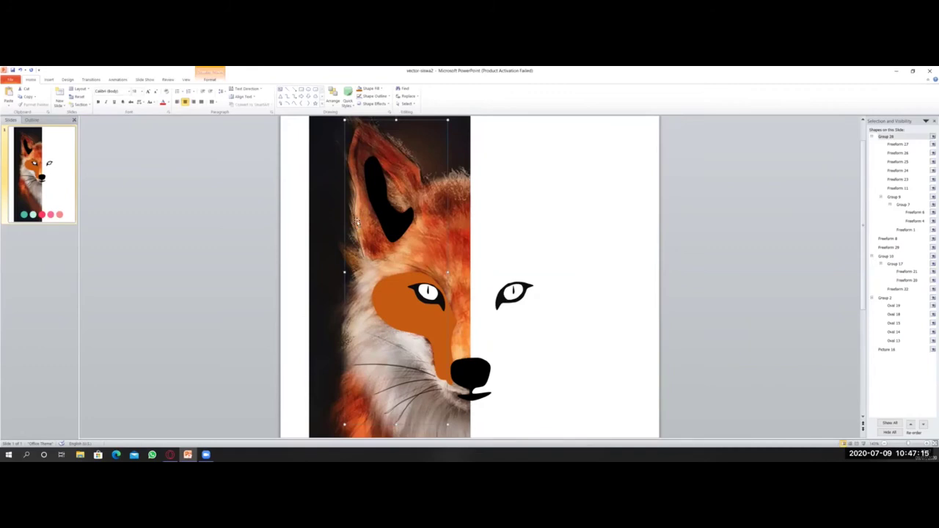
double_click(355, 223)
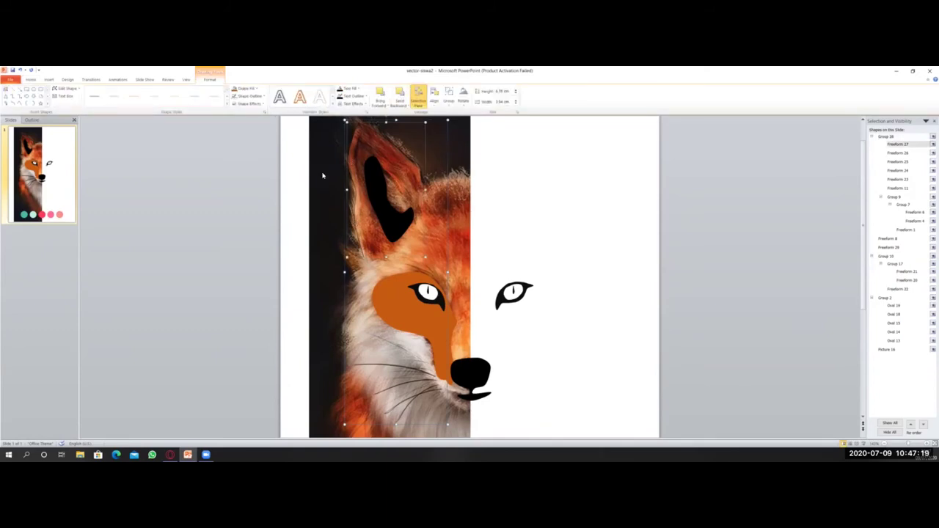
key(Delete)
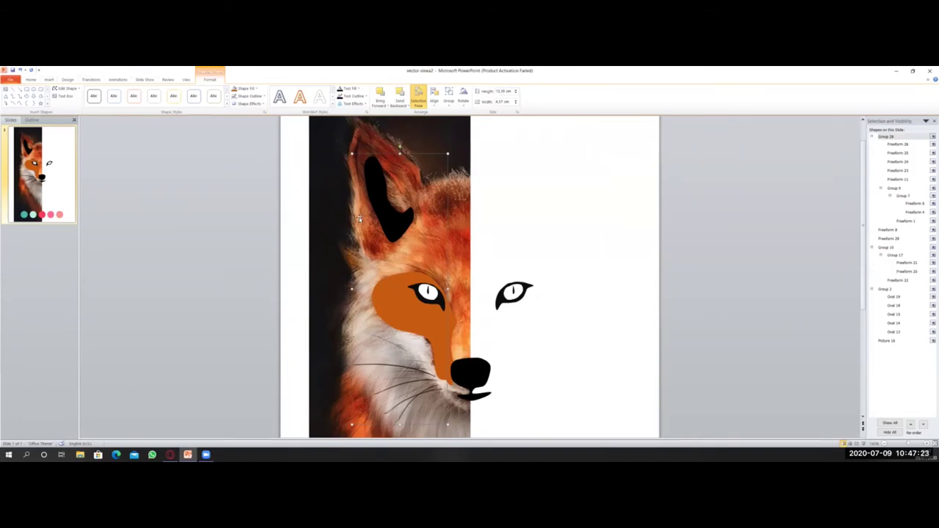
Step: Pick the Freeform shape from Insert > Shapes
click(50, 79)
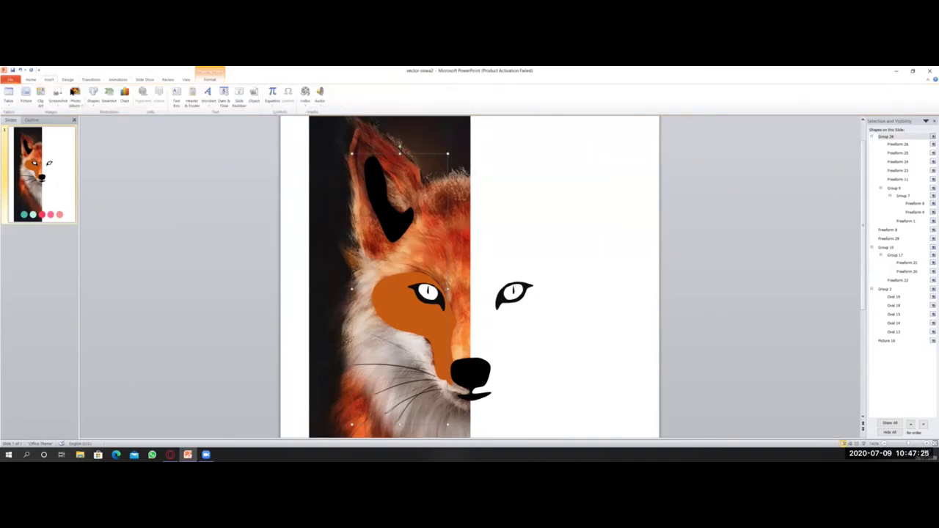
click(101, 107)
click(102, 126)
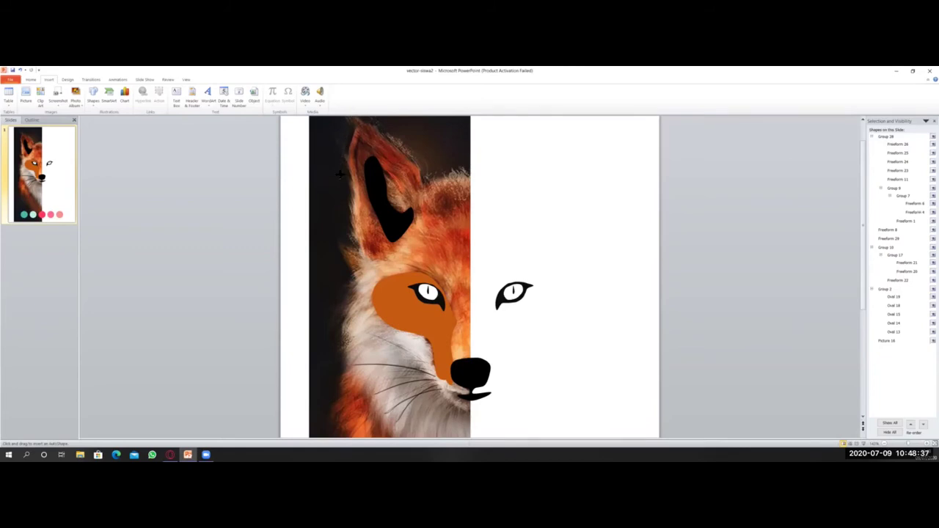
Step: Close the traced ear outline at its start point
click(363, 257)
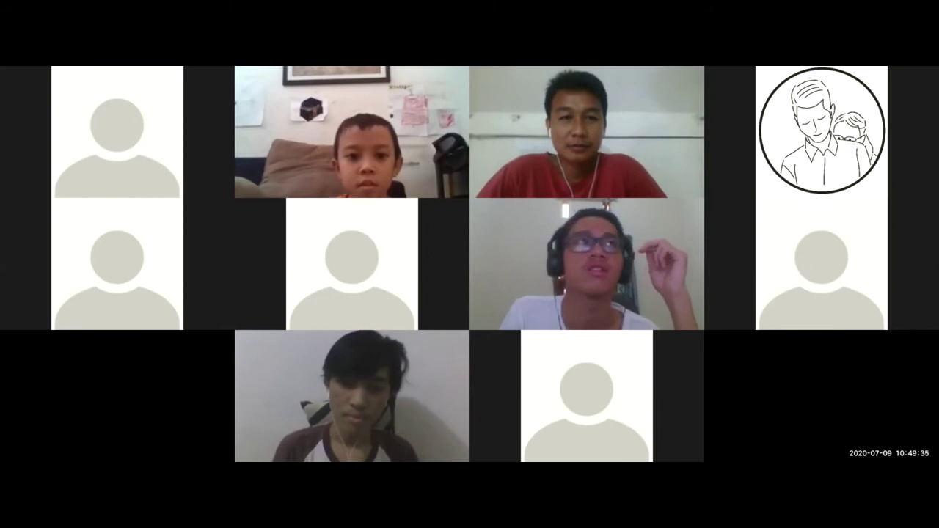
key(alt+Tab)
scroll(560, 359, up, 2)
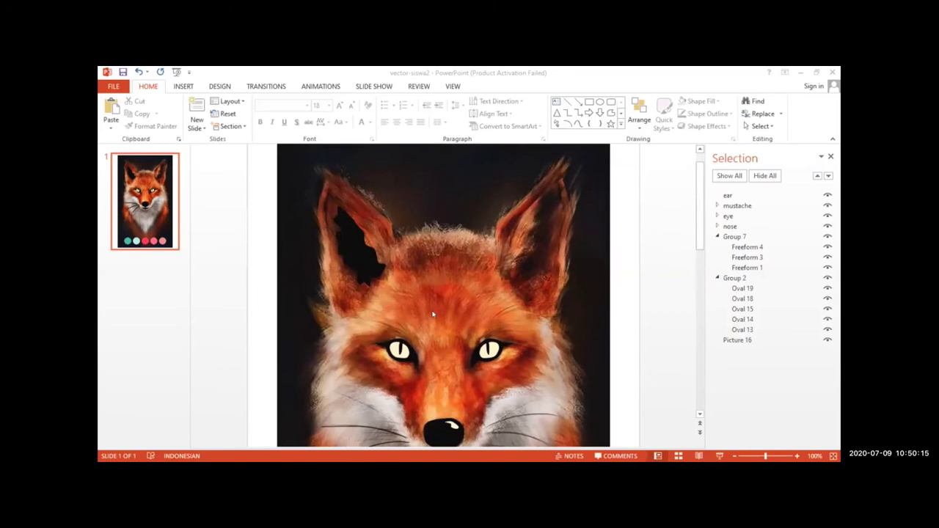
Step: Scroll the half-fox slide in vector-siswa2.pptx
scroll(433, 315, down, 3)
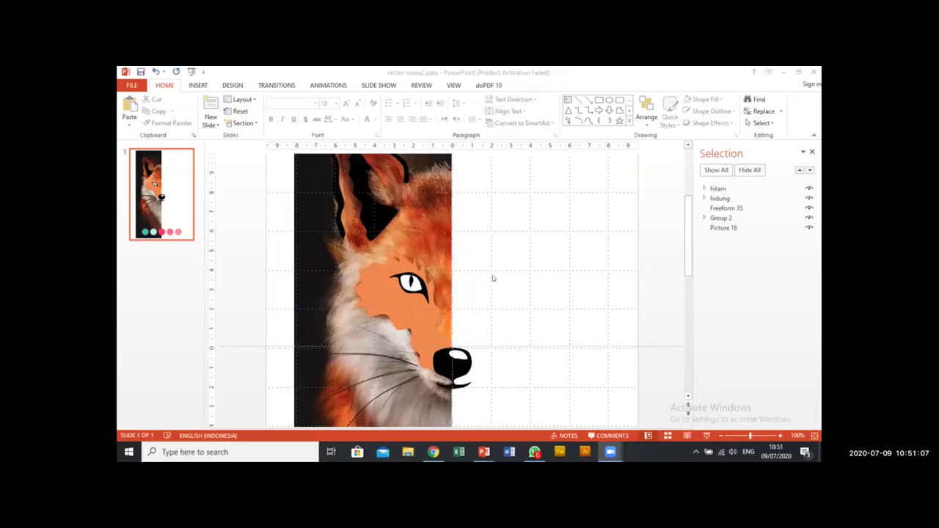
Step: Draw Freeform 36 with the Freeform tool, tracing from the ear over the forehead to the nose
ctrl+scroll(471, 240, up, 2)
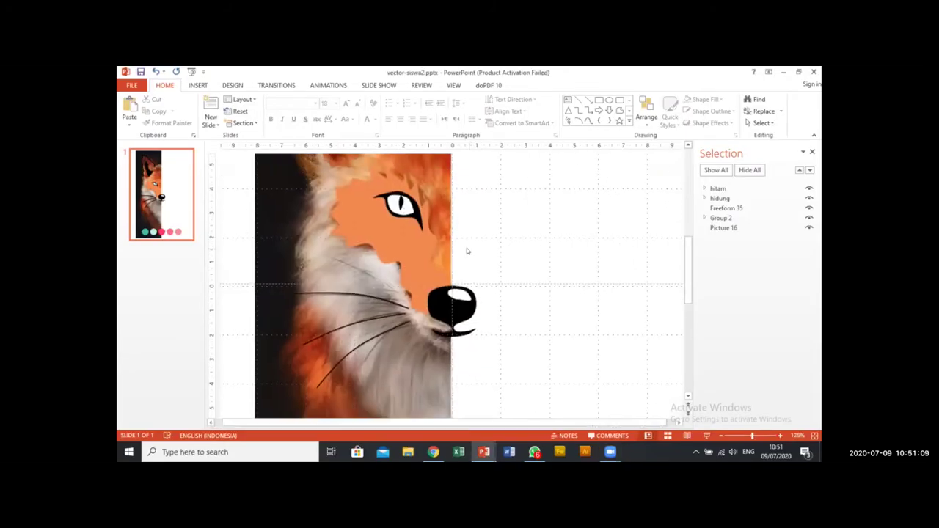
ctrl+scroll(466, 250, up, 5)
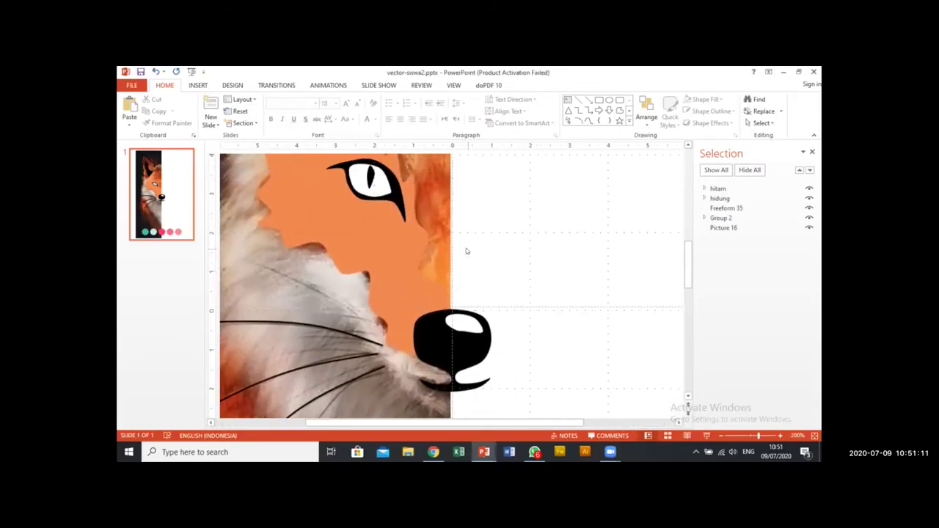
scroll(466, 251, up, 3)
ctrl+scroll(466, 251, down, 5)
scroll(466, 252, up, 3)
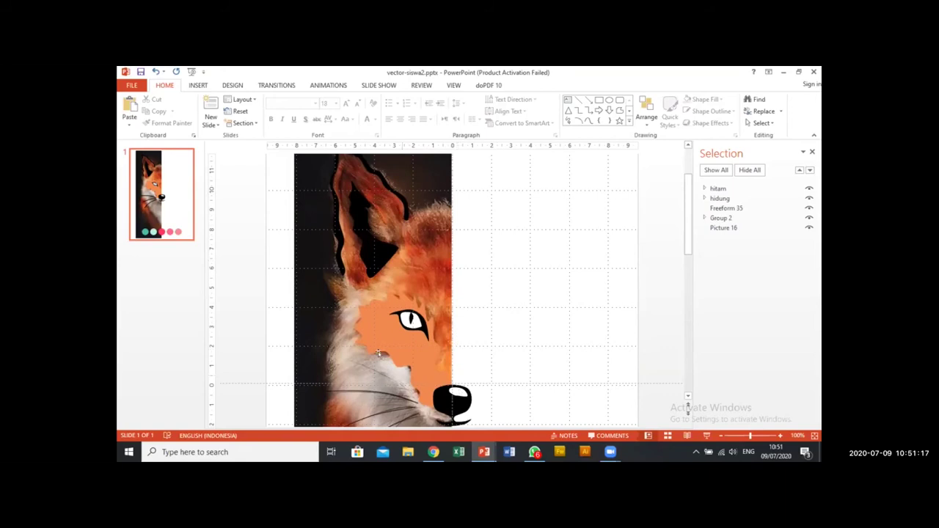
click(202, 87)
click(292, 110)
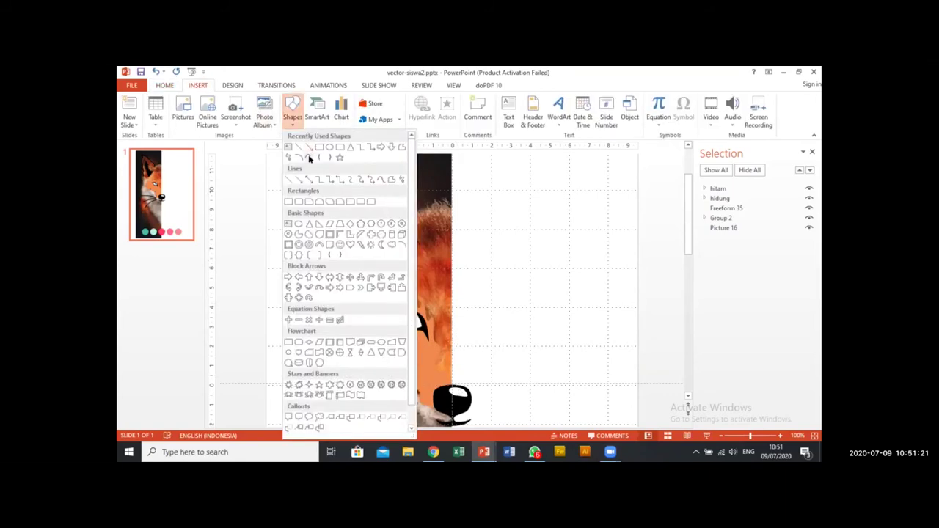
click(309, 158)
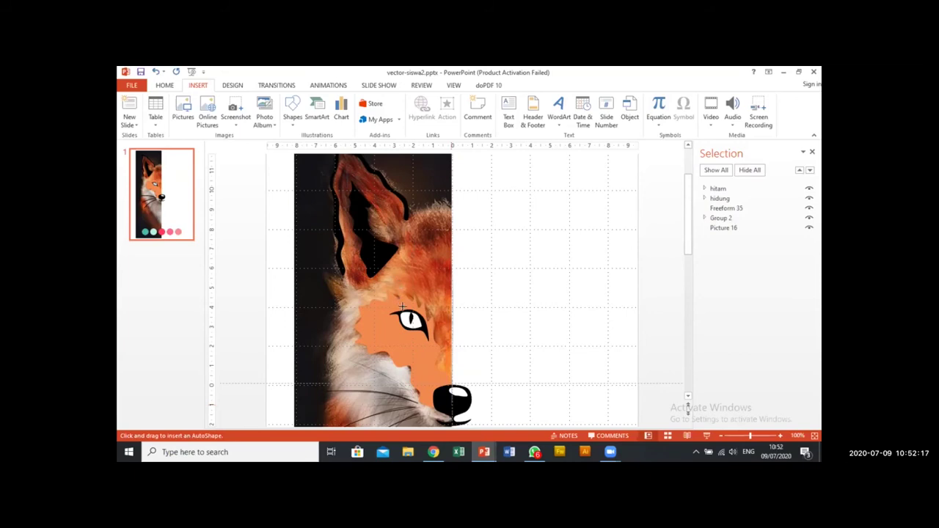
click(447, 397)
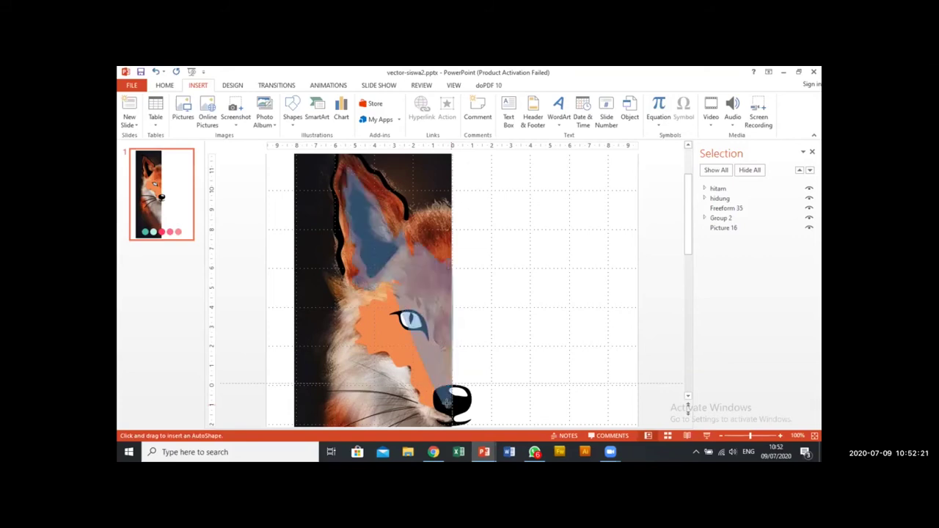
double_click(447, 402)
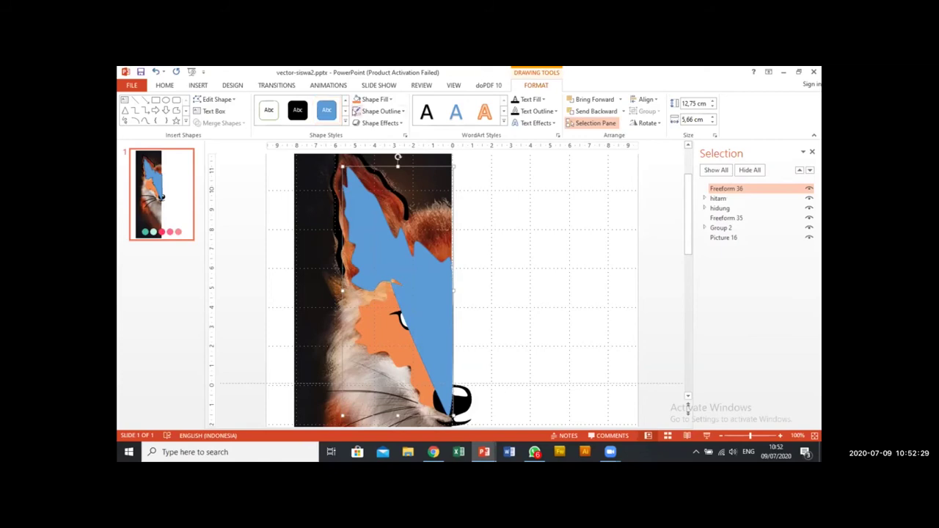
Step: Fill Freeform 36 with a lighter orange sampled from the photo using the Eyedropper
click(357, 99)
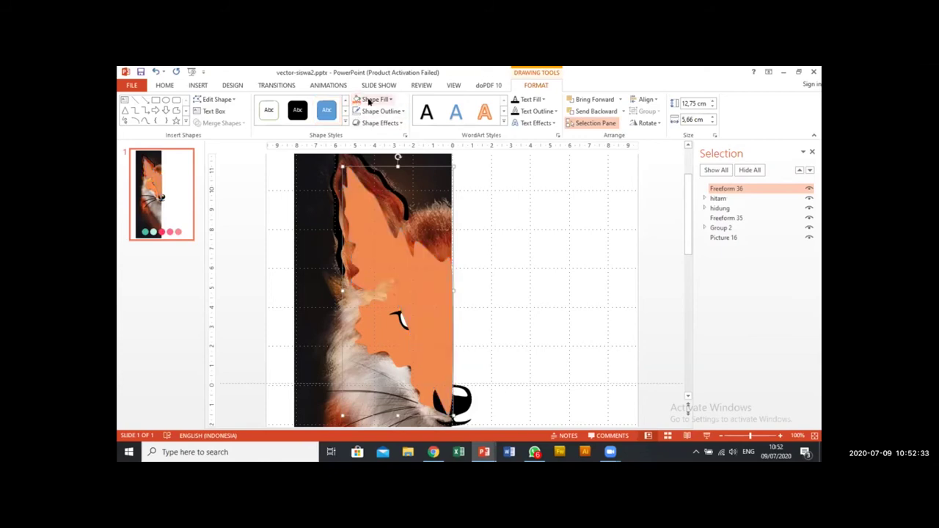
click(390, 99)
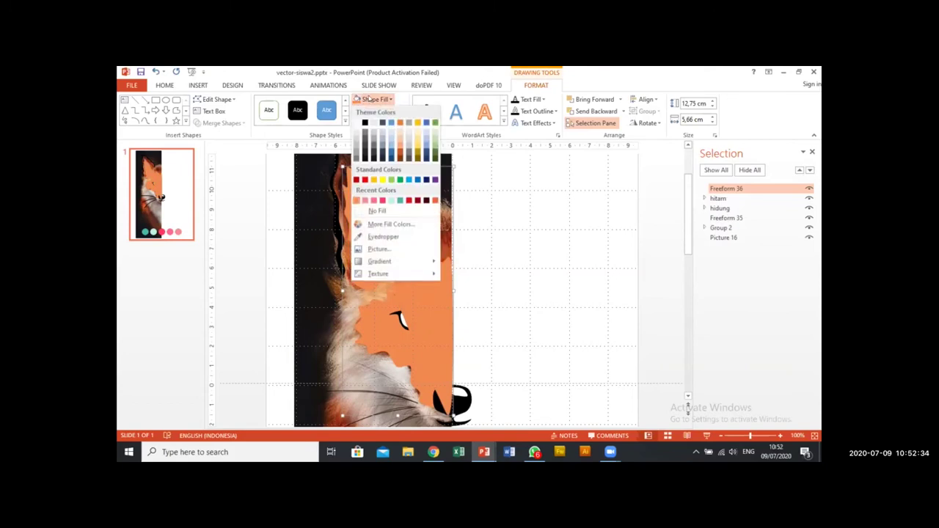
click(383, 236)
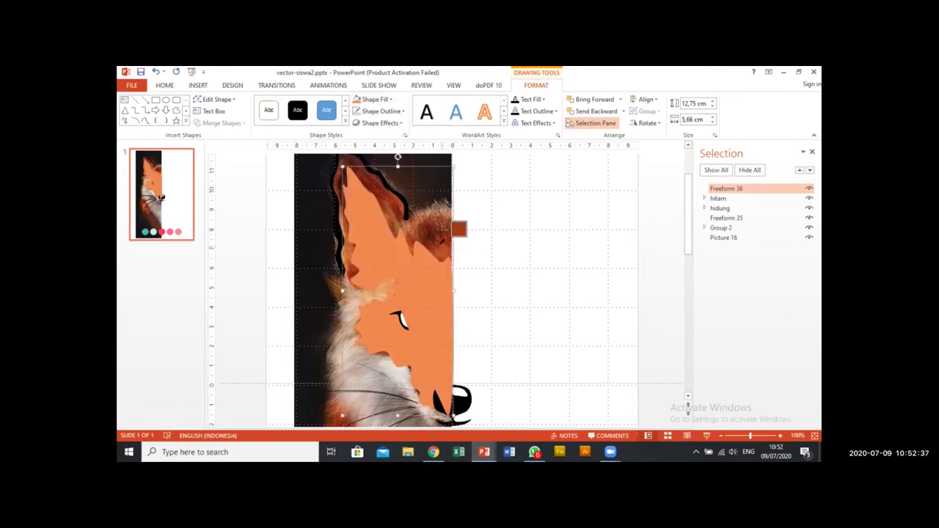
click(441, 240)
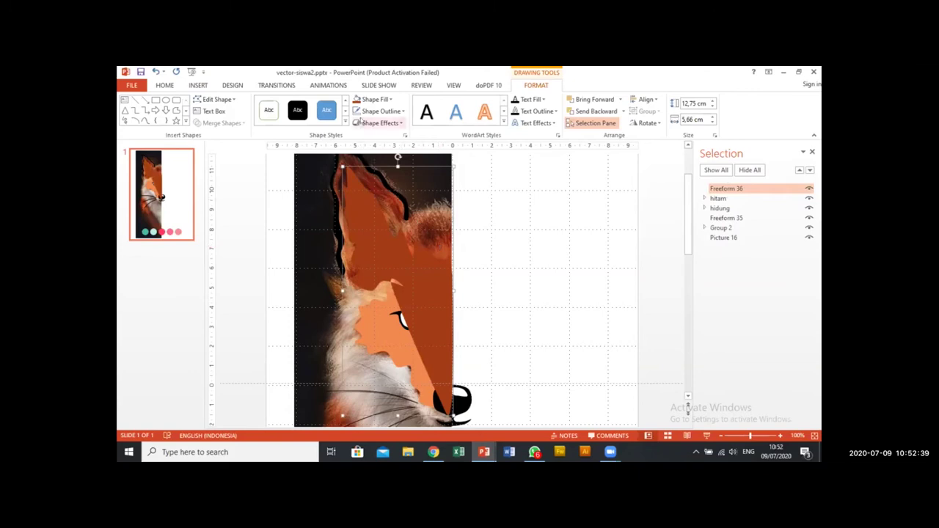
click(374, 100)
click(384, 235)
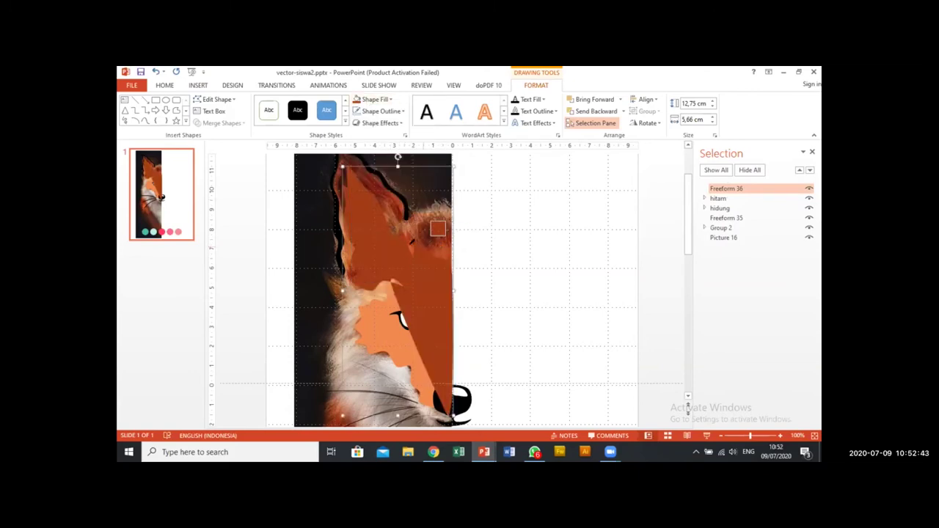
click(410, 247)
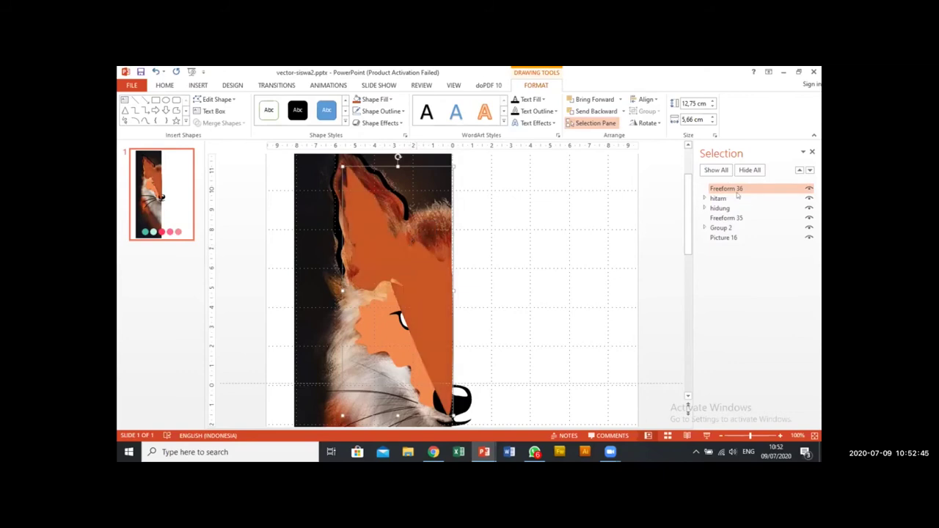
Step: Drag Freeform 36 below Freeform 35, then toggle Picture 16 off and back on
drag(722, 191, 726, 227)
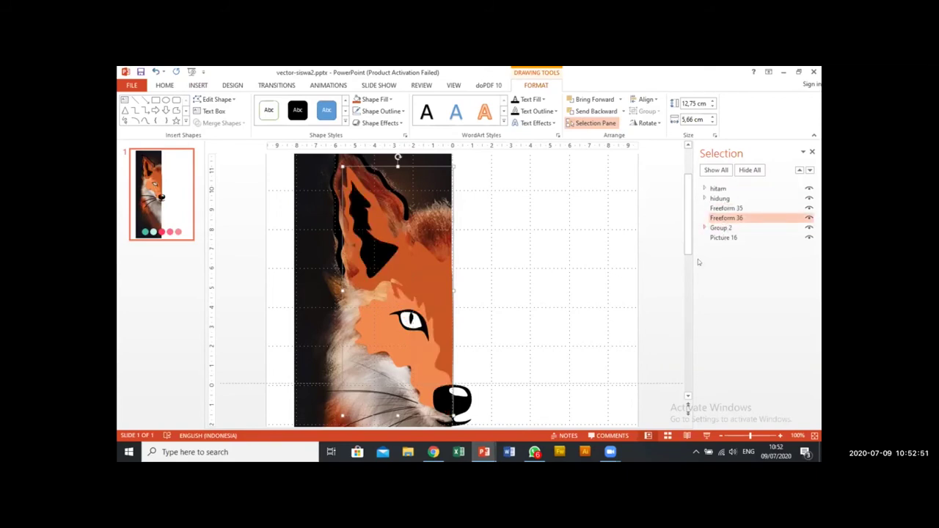
click(572, 253)
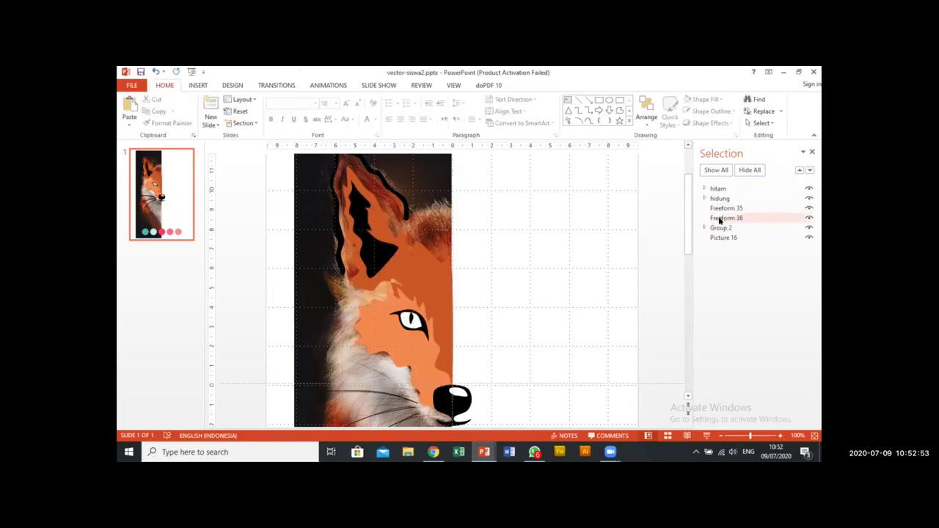
click(809, 237)
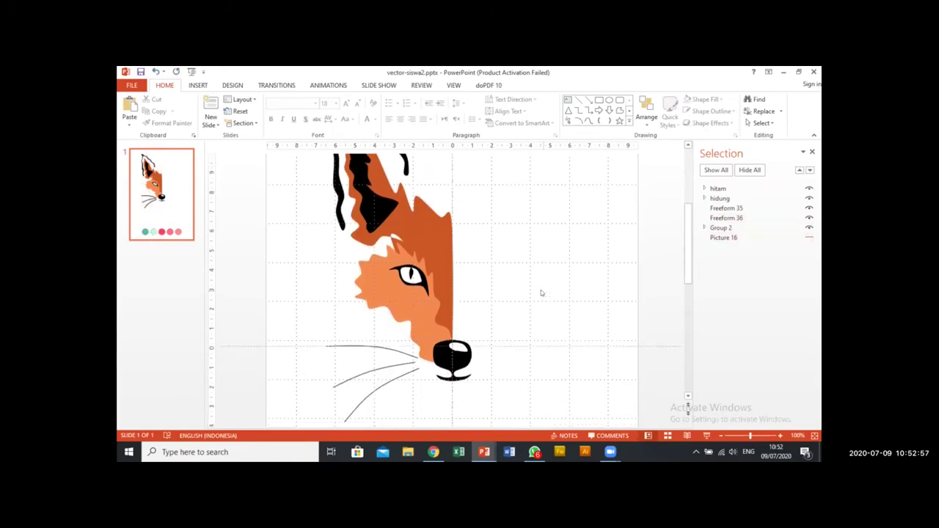
click(809, 238)
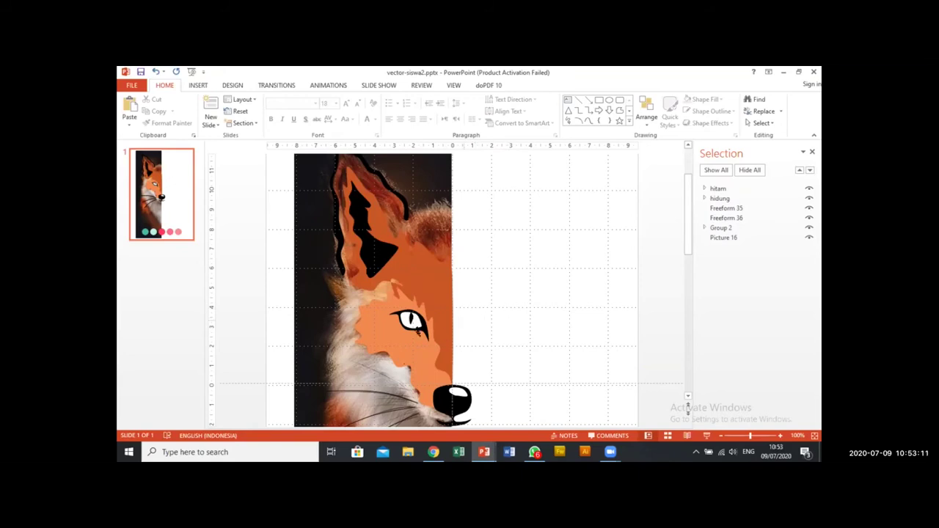
Step: Check the two fur patches, then pick the Freeform tool from Insert > Shapes
click(409, 352)
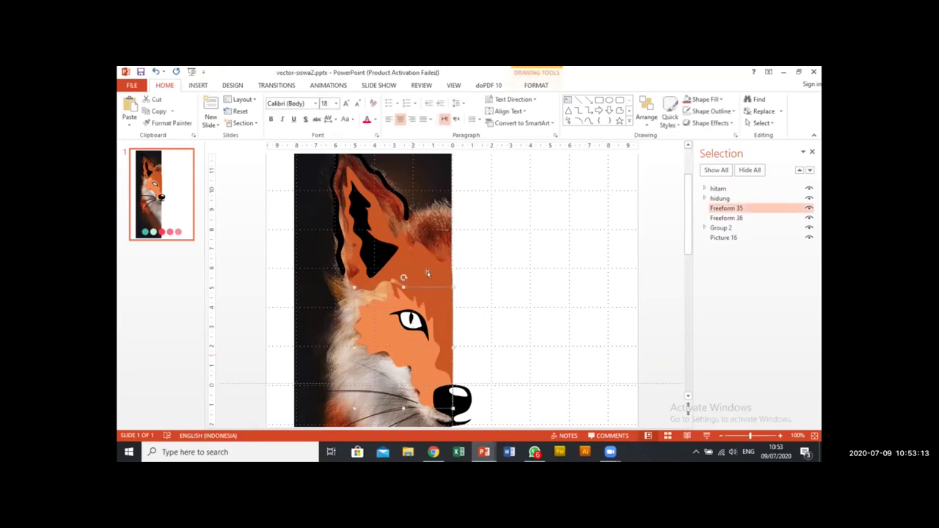
click(439, 219)
click(479, 244)
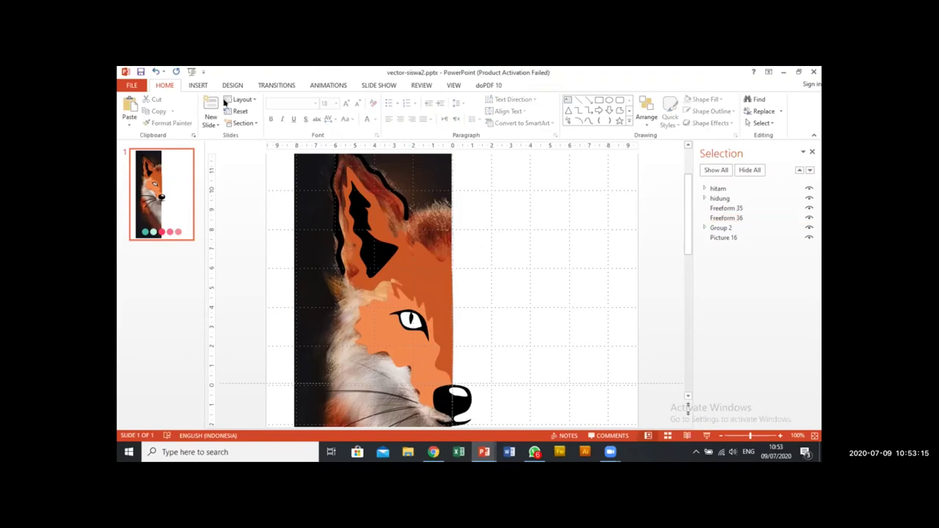
click(198, 85)
click(292, 117)
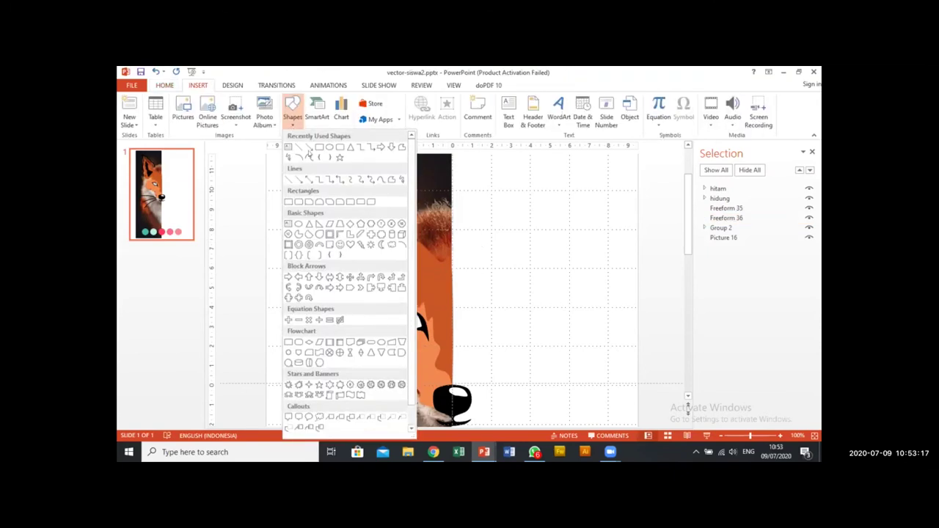
click(309, 158)
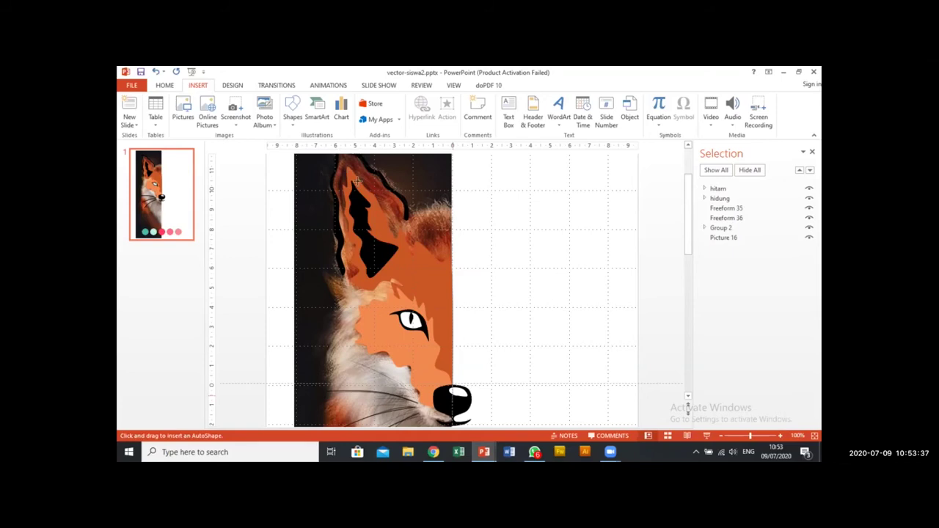
Step: Cancel the drawing with Esc and choose the Freeform tool again
key(Escape)
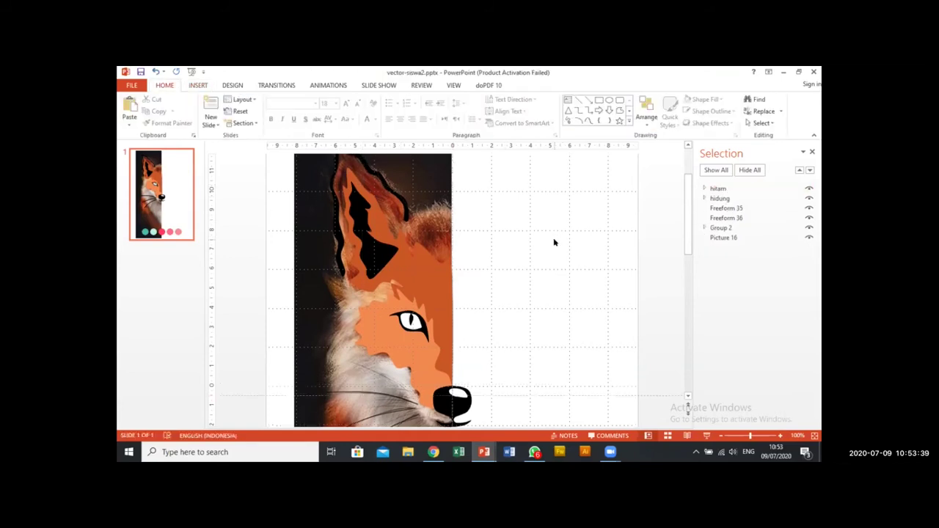
scroll(554, 243, up, 1)
click(196, 86)
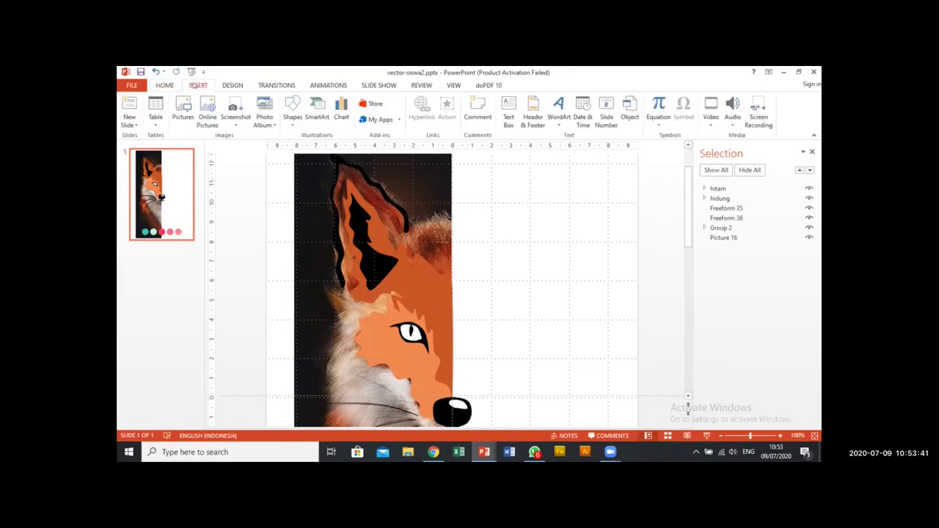
click(291, 118)
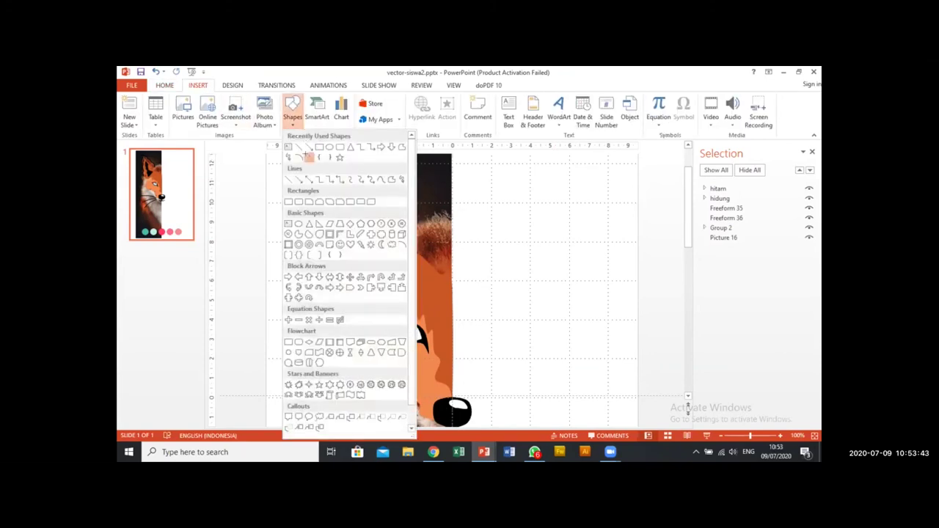
click(309, 156)
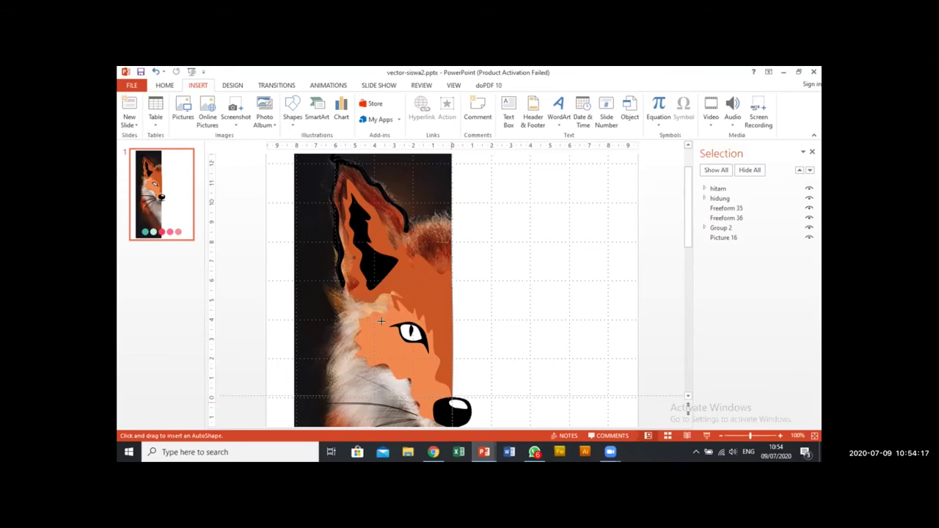
Step: Close Freeform 38 at the nose, layer it lower, fill it darker orange, and hide Picture 16
double_click(445, 399)
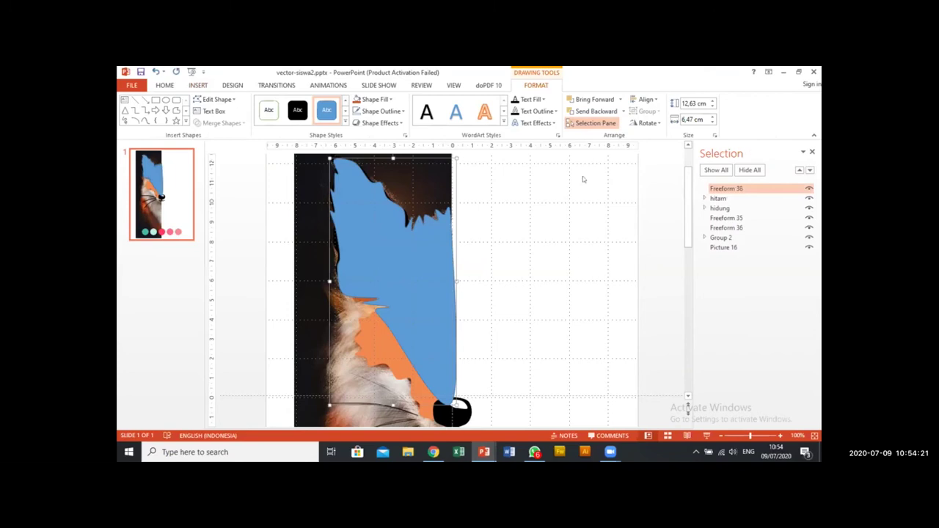
mouse_move(734, 189)
mouse_down()
mouse_move(740, 239)
mouse_move(739, 229)
mouse_up()
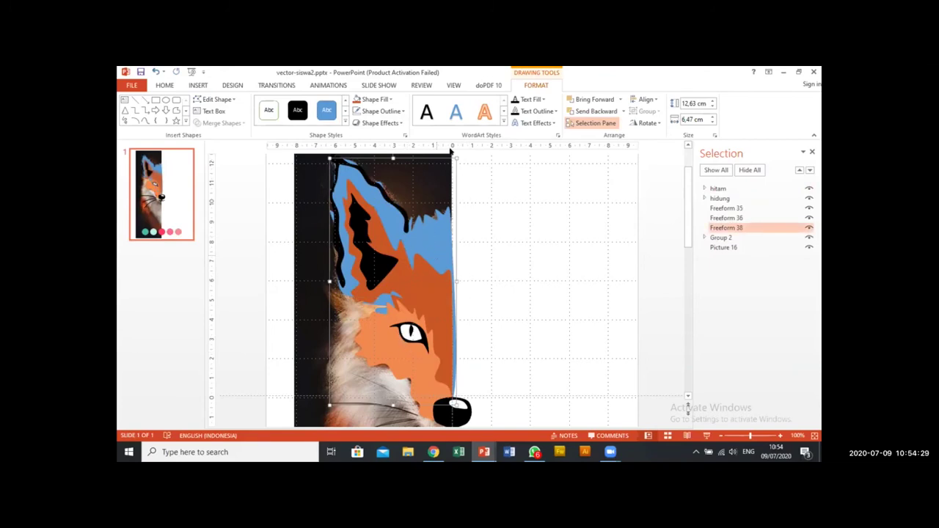
click(374, 100)
click(391, 99)
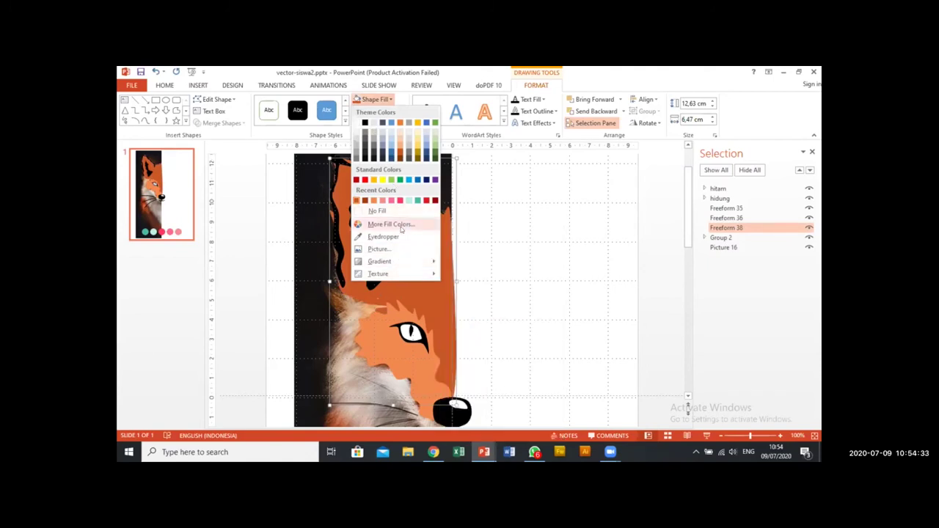
click(396, 236)
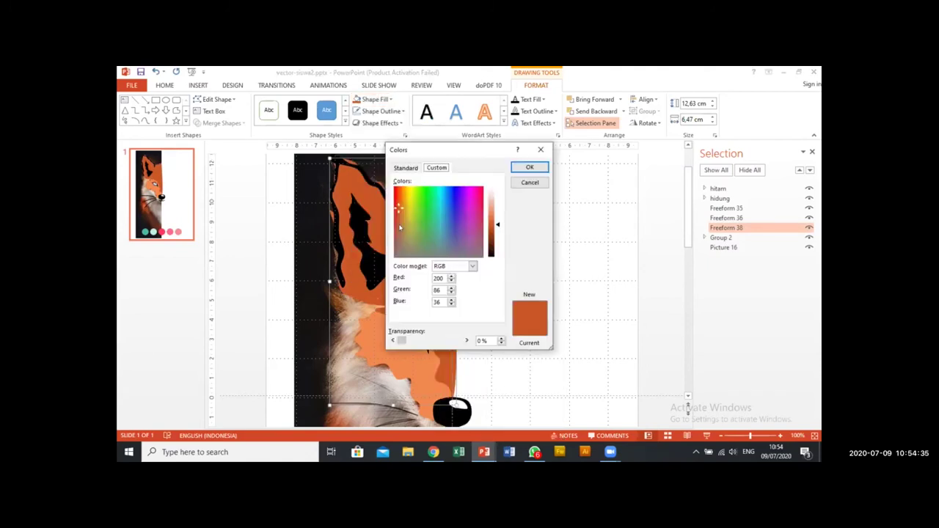
drag(498, 225, 497, 237)
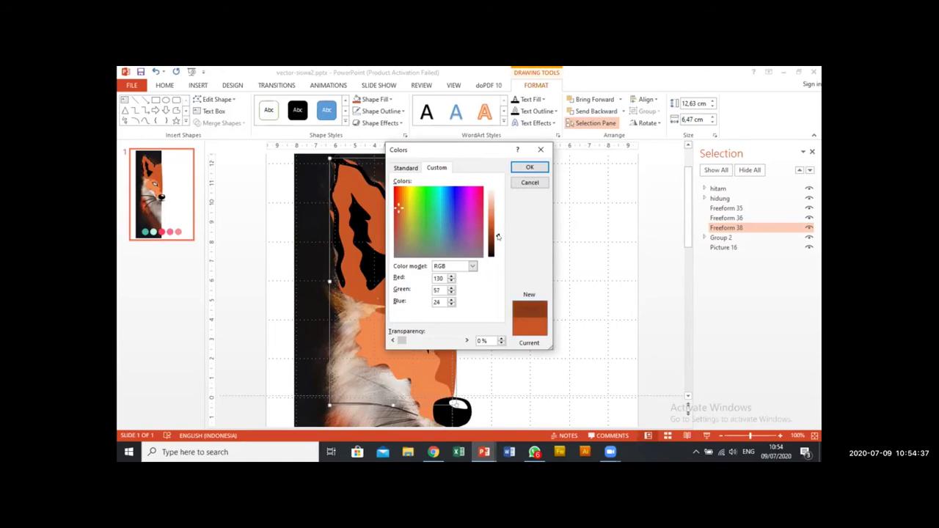
click(530, 167)
click(513, 257)
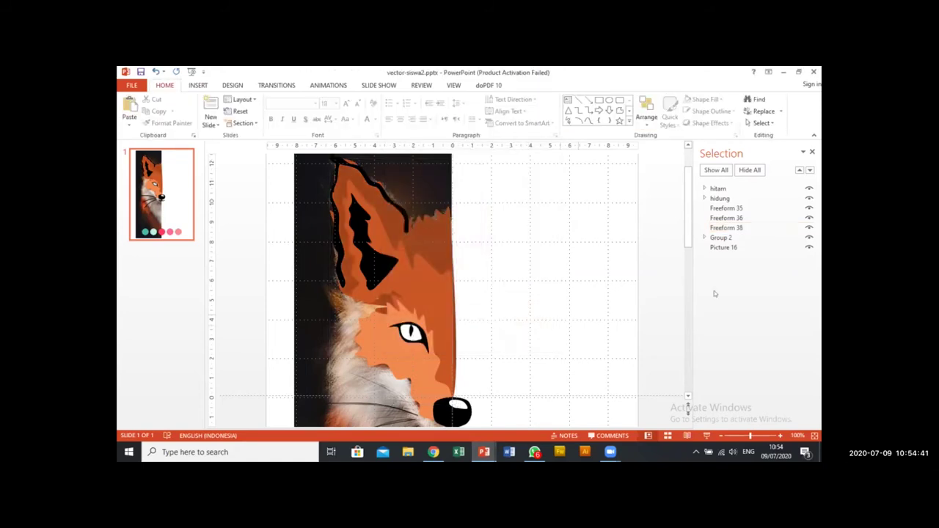
click(808, 247)
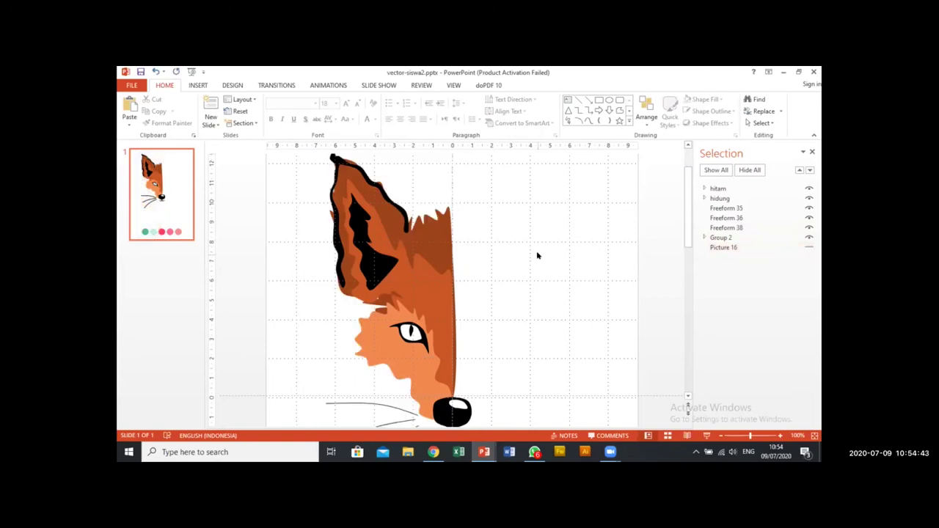
ctrl+scroll(537, 255, down, 3)
scroll(499, 218, up, 2)
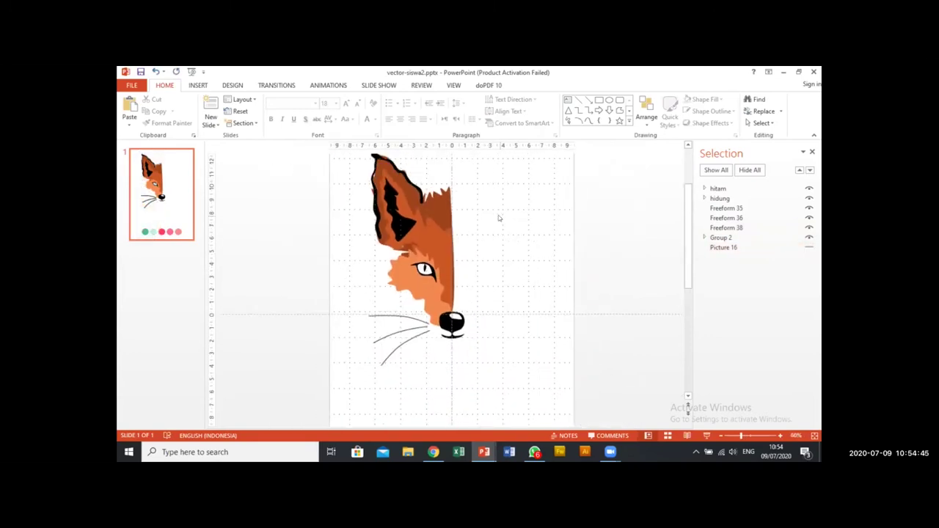
ctrl+scroll(498, 218, up, 2)
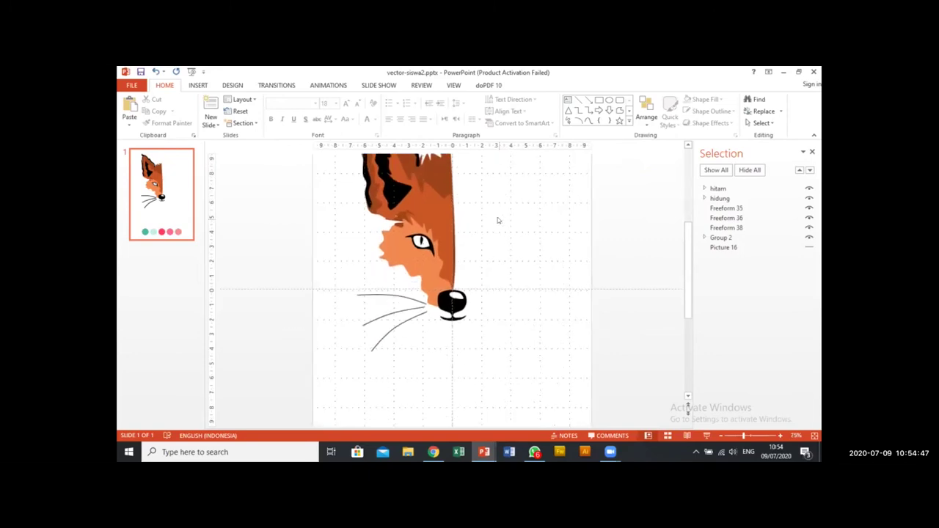
scroll(498, 220, up, 1)
scroll(497, 221, up, 1)
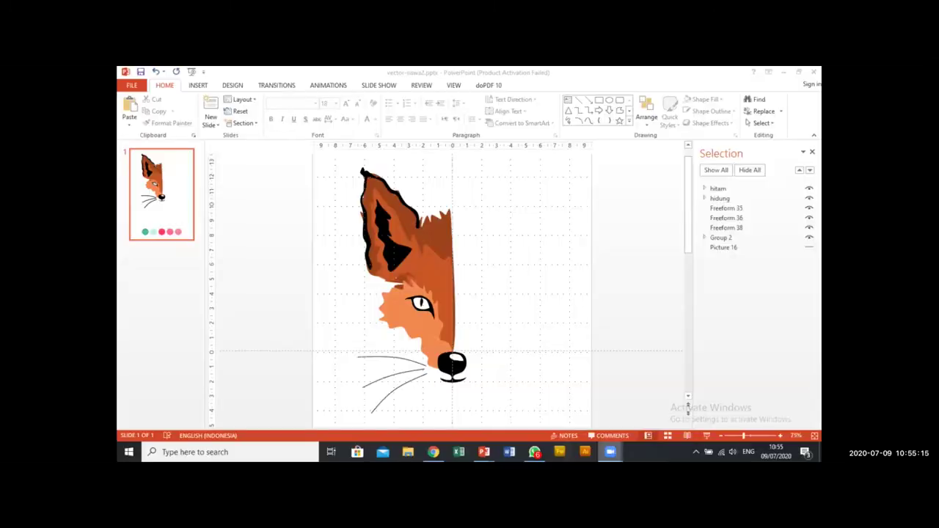
click(574, 406)
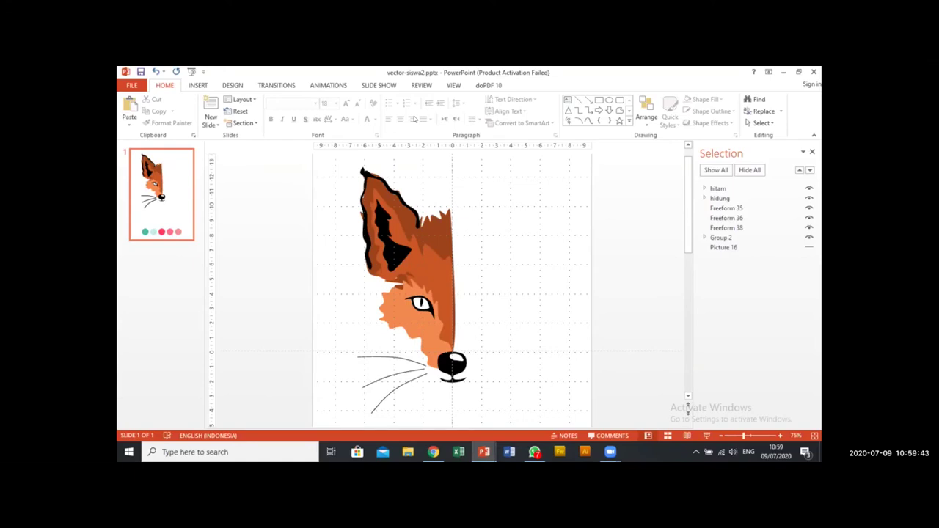
Step: Show the reference photo and trace a jagged fur freeform along the fox's left cheek and neck
click(810, 248)
scroll(420, 288, up, 7)
scroll(420, 288, down, 2)
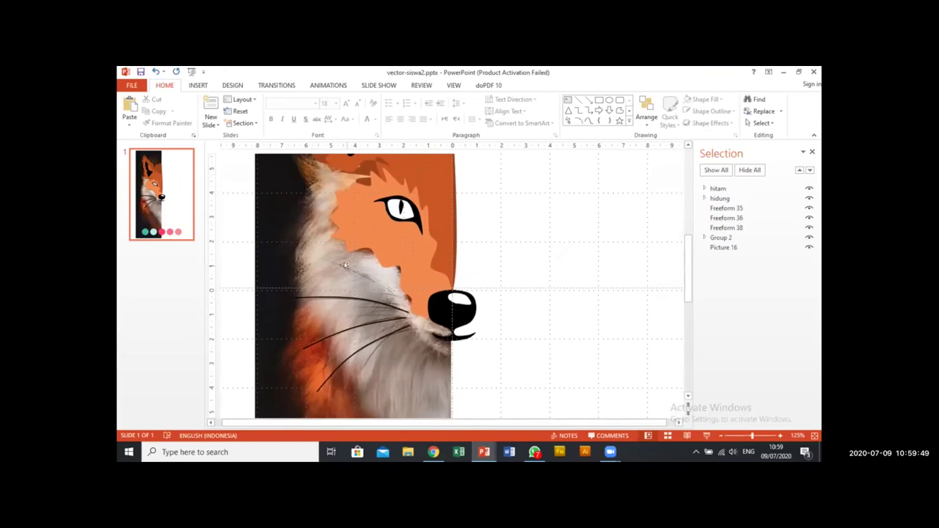
scroll(346, 265, down, 2)
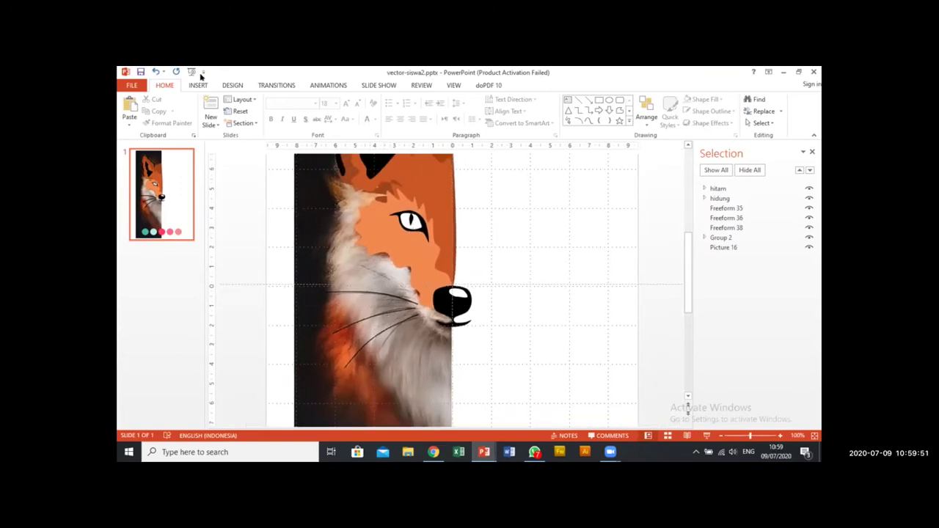
click(199, 85)
click(292, 110)
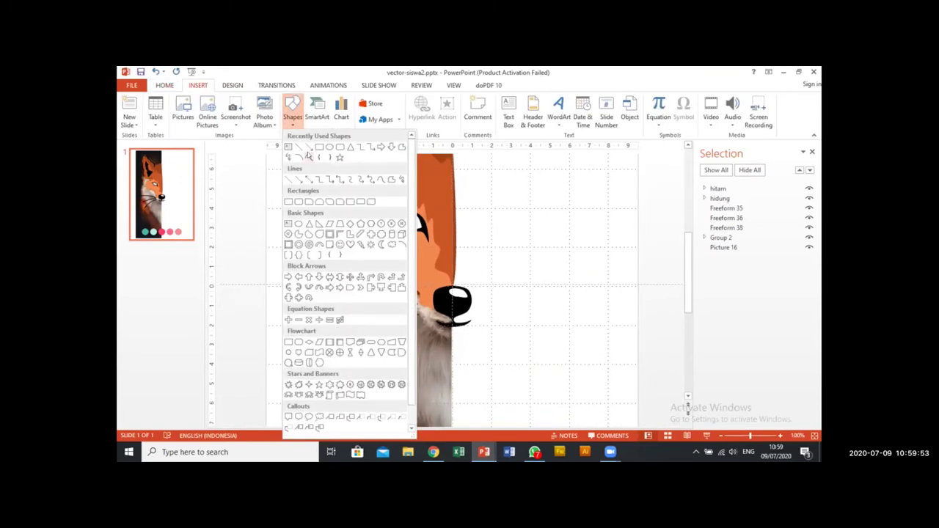
click(308, 155)
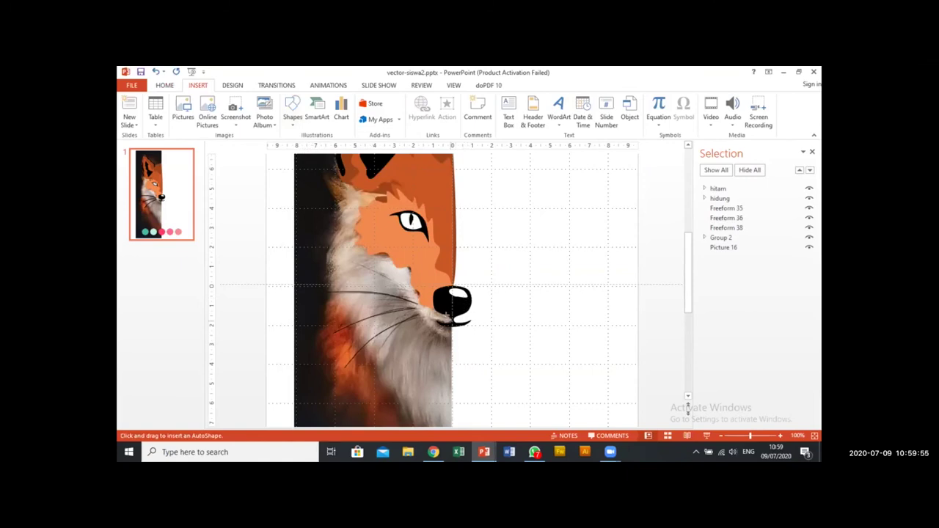
scroll(448, 316, down, 2)
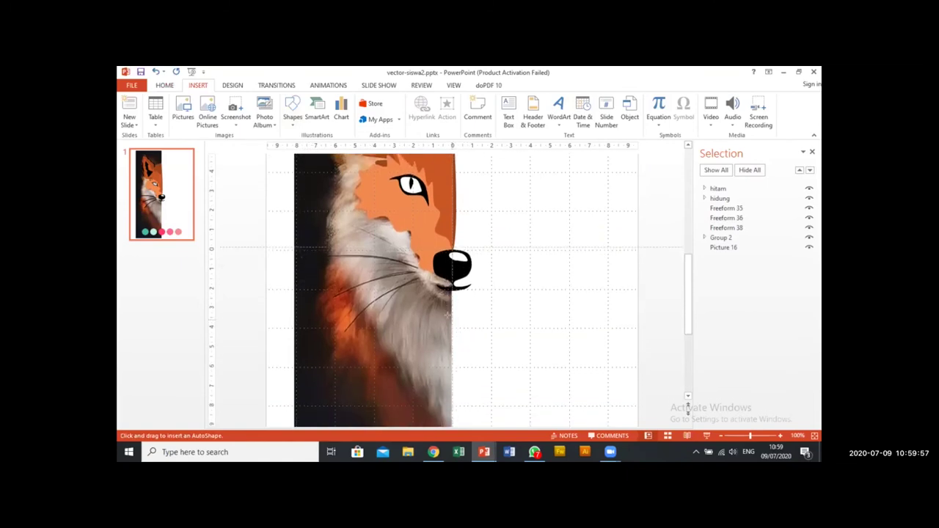
scroll(372, 208, up, 1)
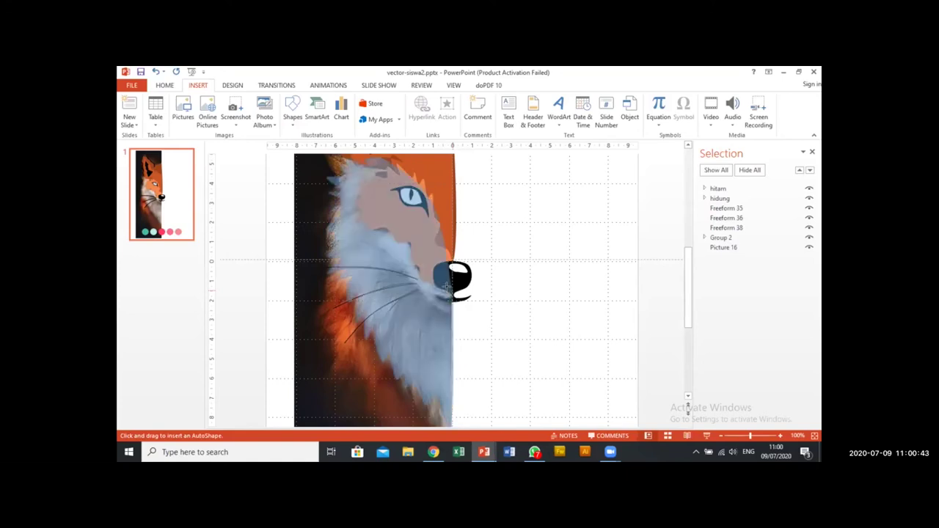
click(447, 289)
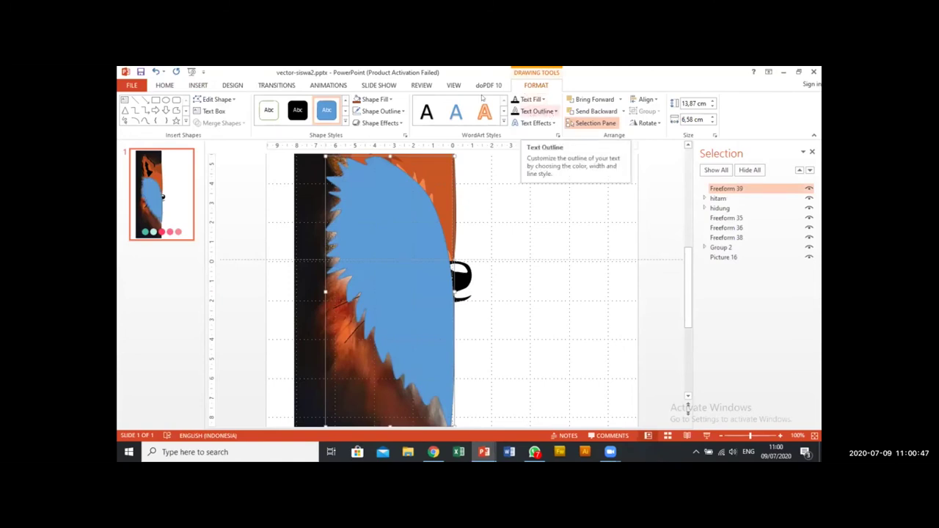
Step: Fill the new fur shape light grey and move it behind the face shapes in the Selection Pane
click(361, 101)
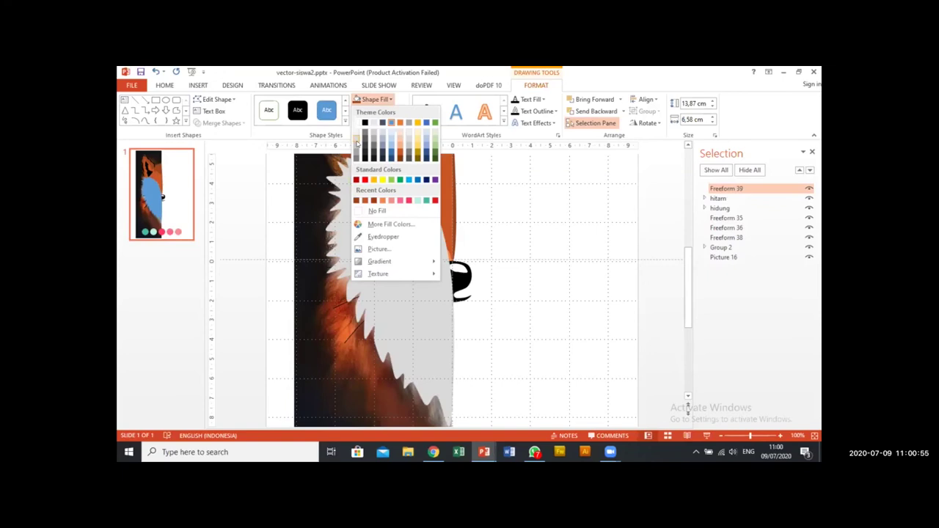
click(358, 143)
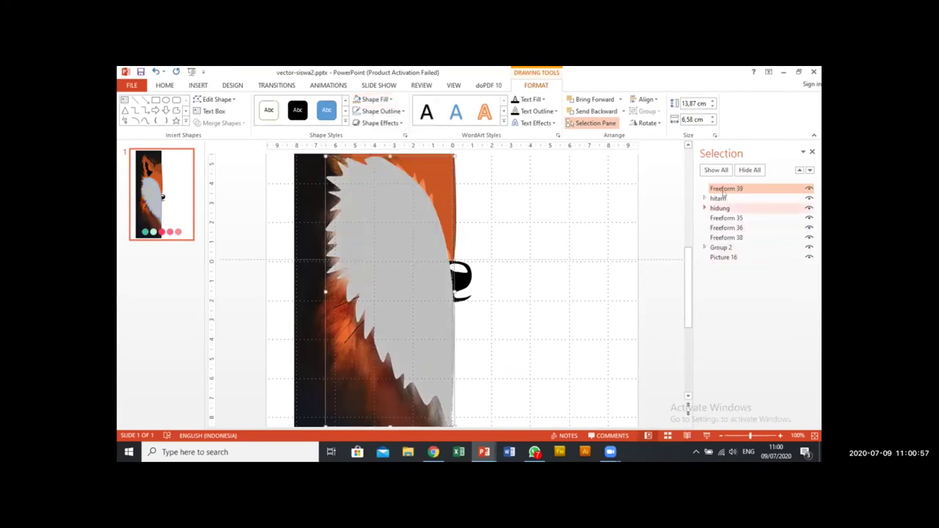
drag(723, 188, 729, 243)
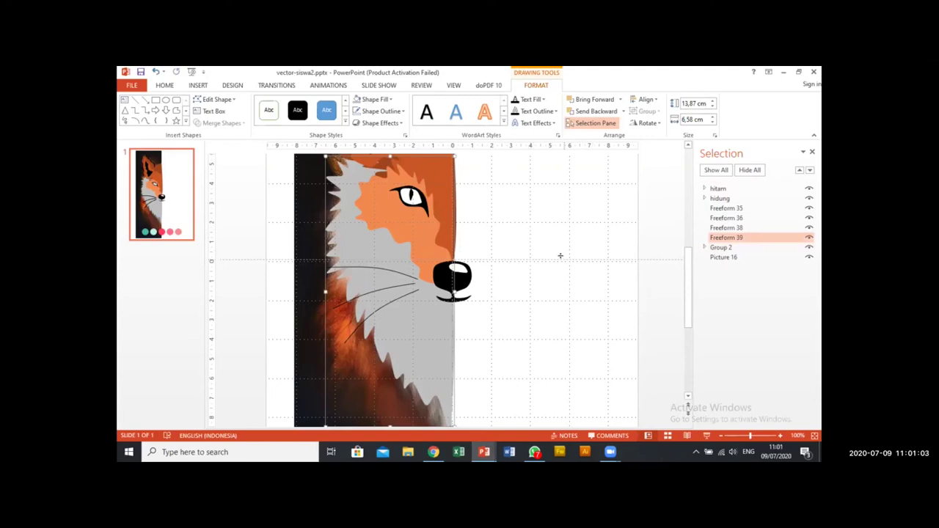
click(534, 218)
scroll(491, 233, up, 3)
scroll(491, 233, down, 1)
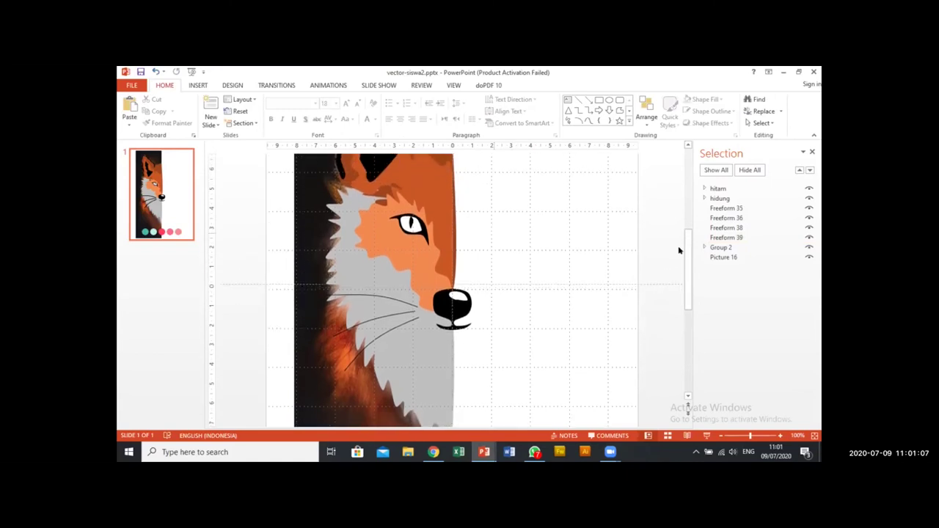
Step: Hide the reference photo, then select and delete the group of colour dots below the fox
click(810, 257)
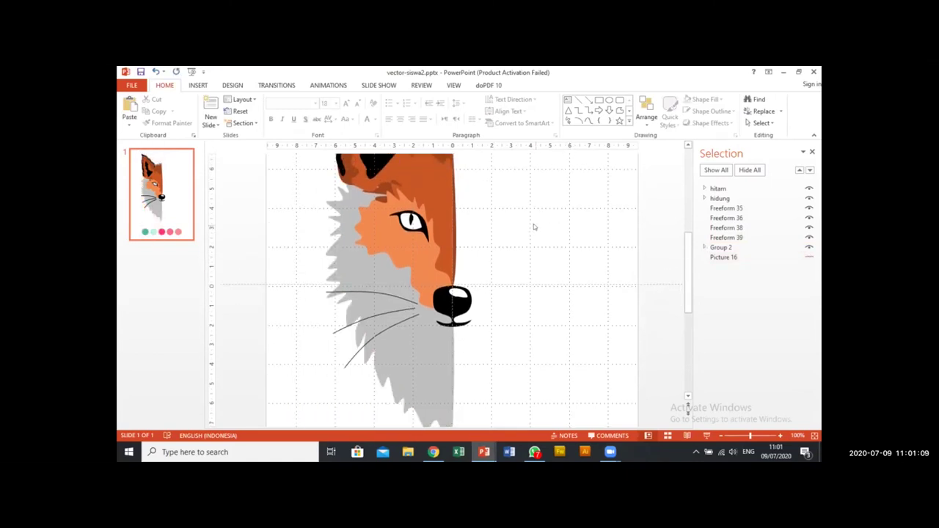
ctrl+scroll(533, 224, down, 3)
ctrl+scroll(525, 229, down, 1)
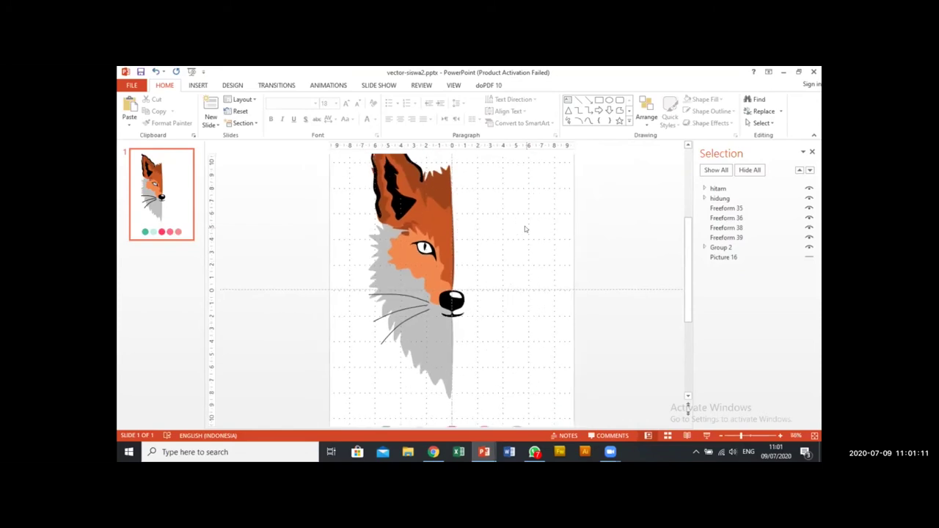
ctrl+scroll(525, 229, down, 2)
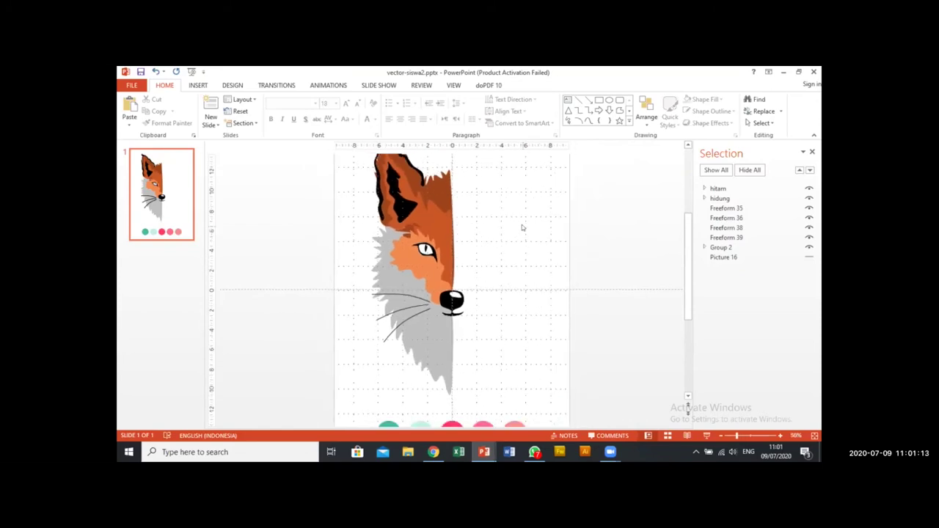
ctrl+scroll(523, 227, up, 2)
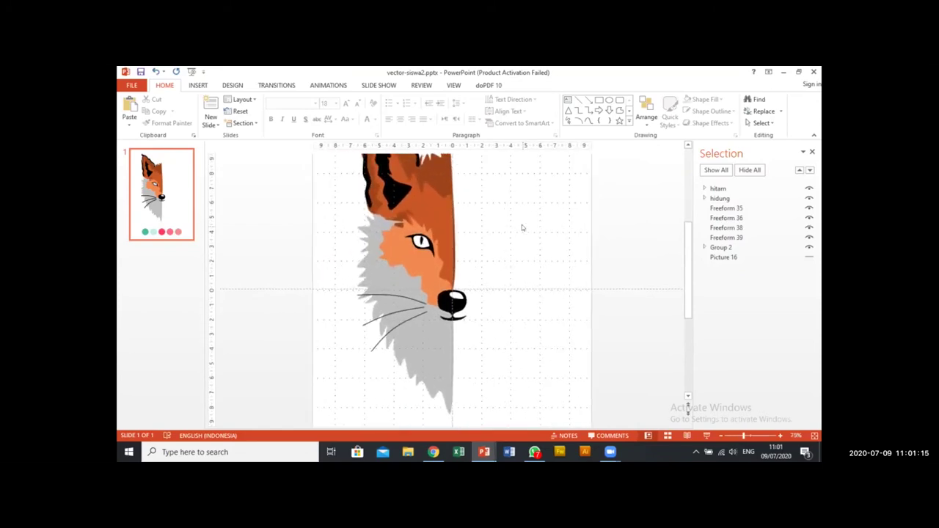
ctrl+scroll(523, 228, down, 4)
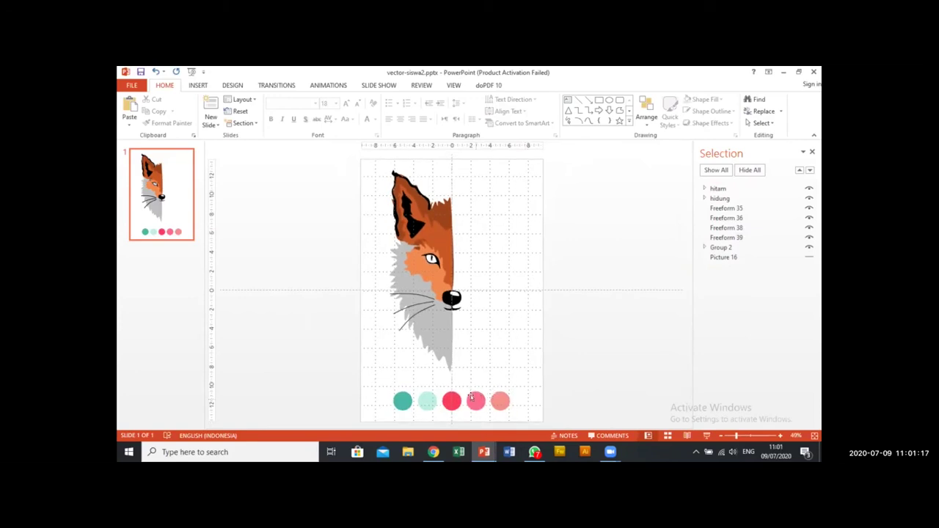
click(471, 397)
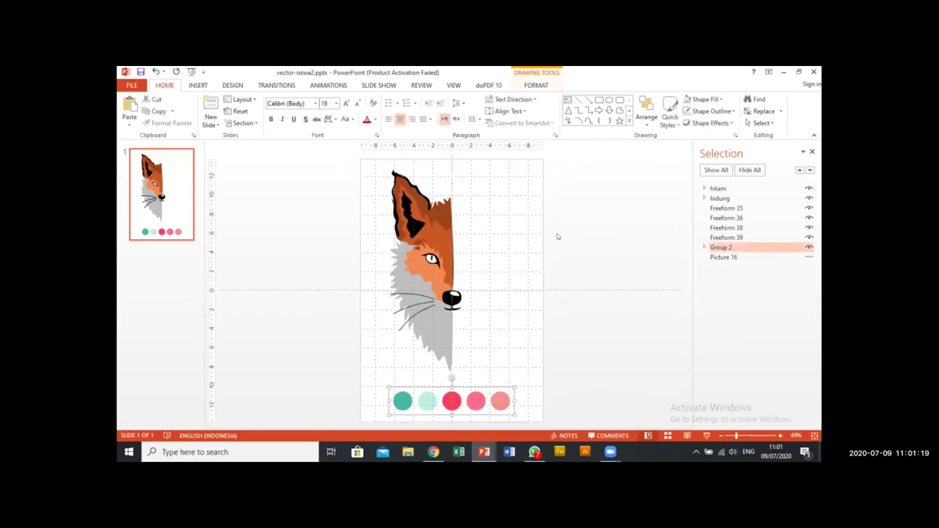
key(Delete)
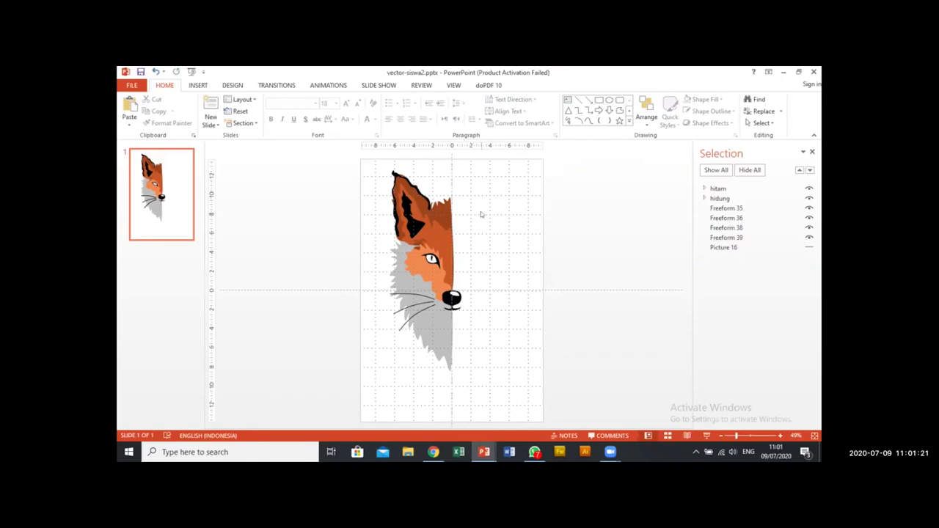
scroll(482, 215, up, 5)
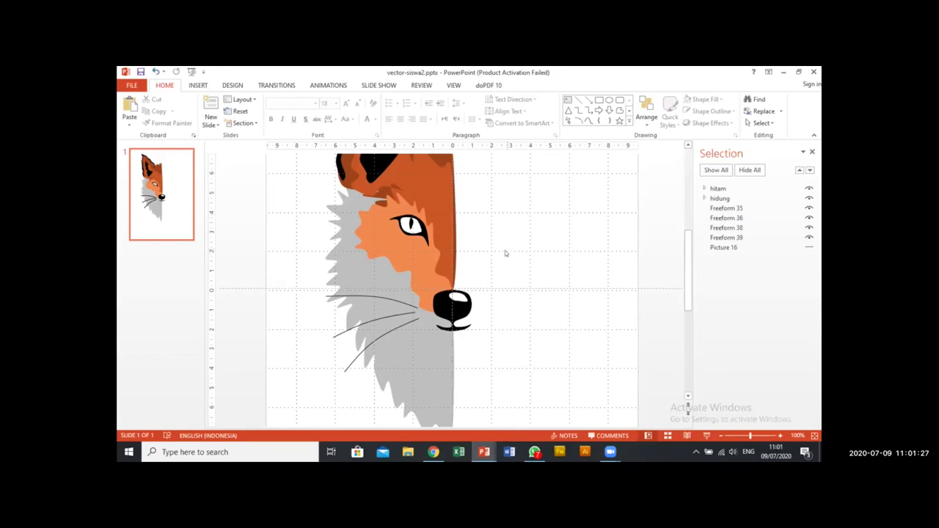
Step: Show the reference photo again and trace another fur piece over it as a freeform
click(809, 247)
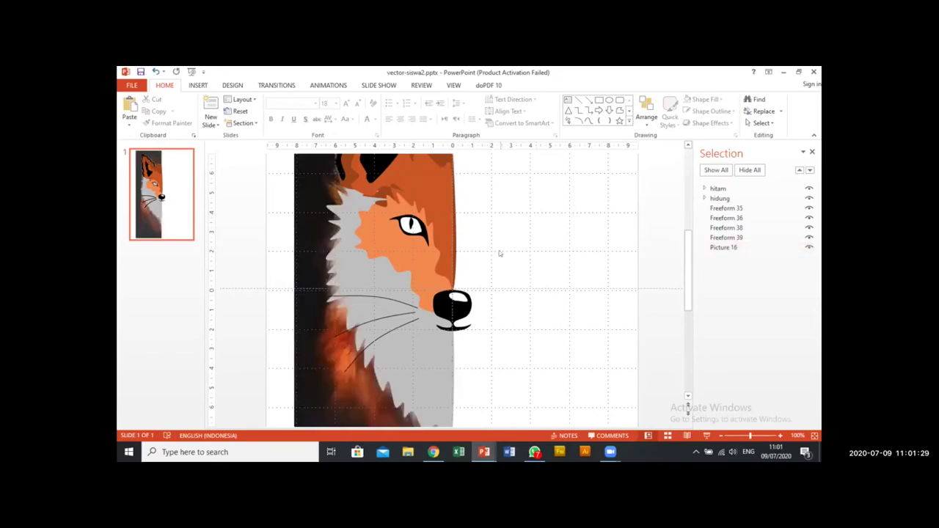
scroll(499, 253, down, 3)
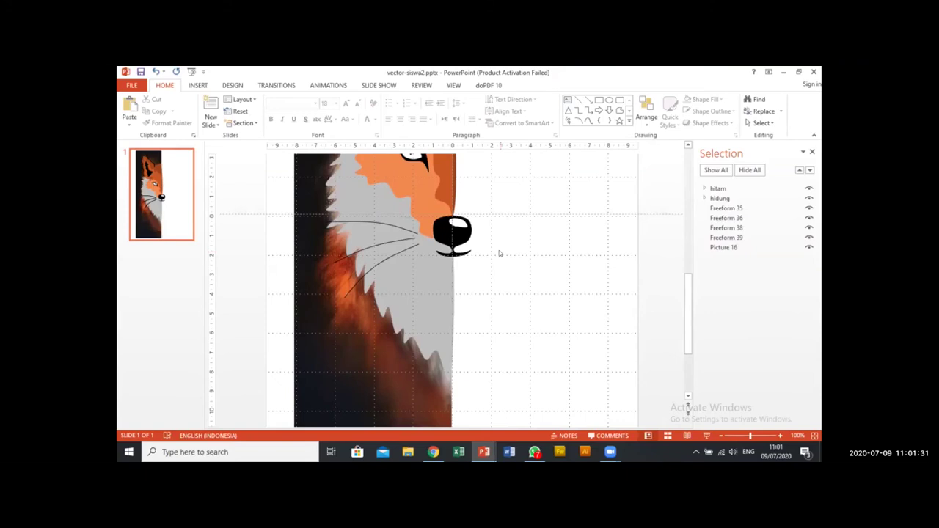
scroll(500, 253, up, 1)
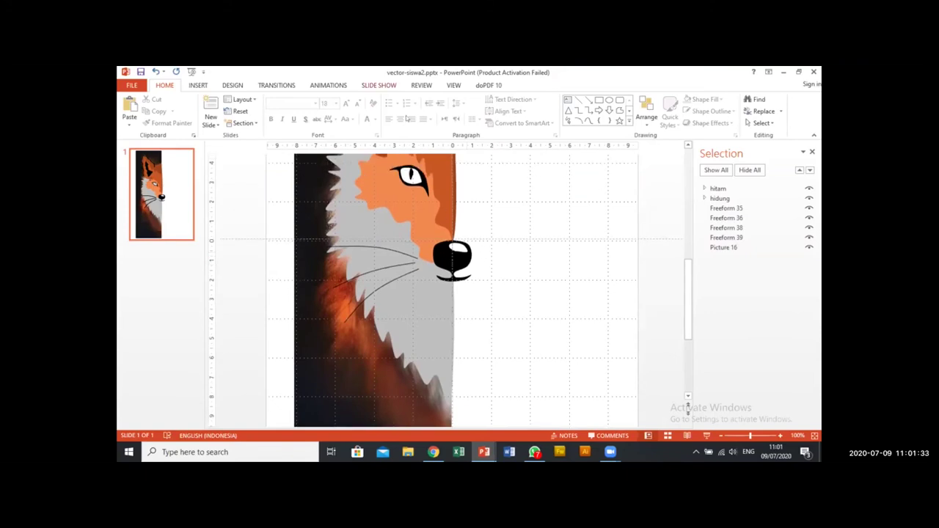
click(199, 85)
click(292, 110)
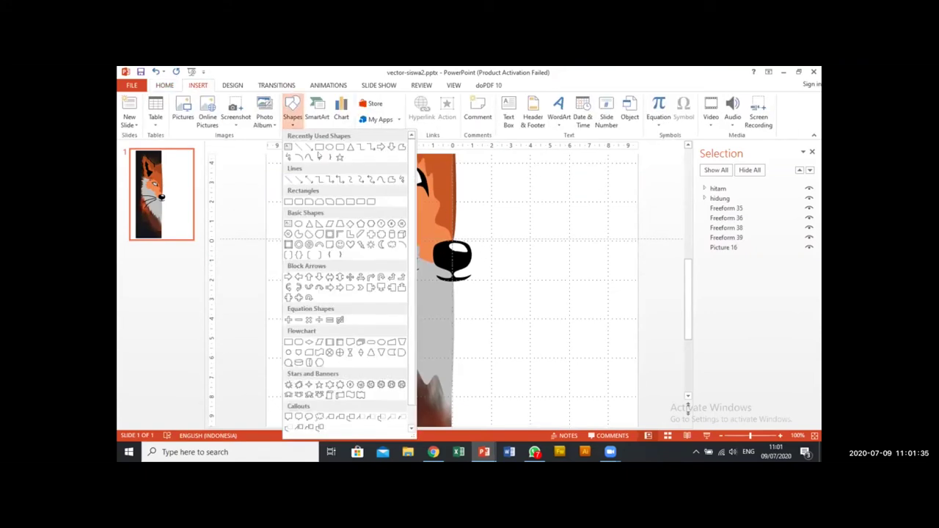
click(316, 157)
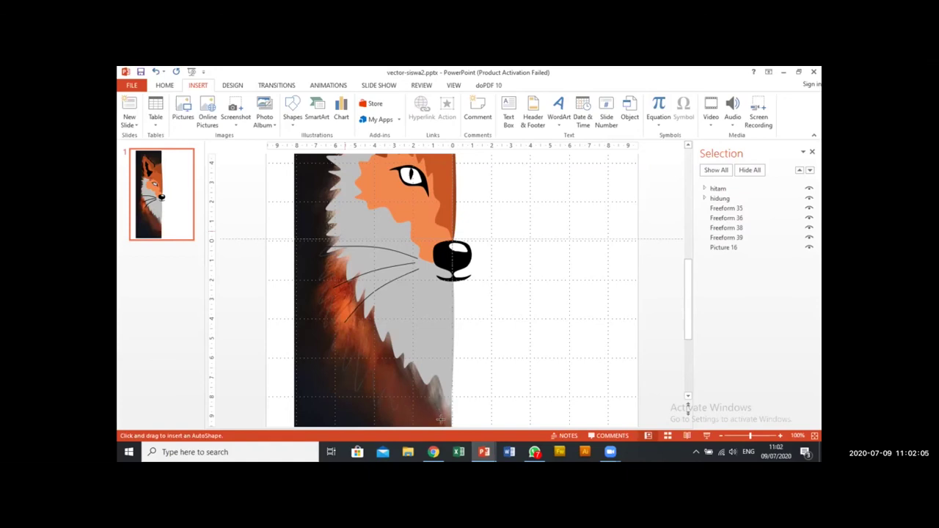
drag(442, 419, 447, 271)
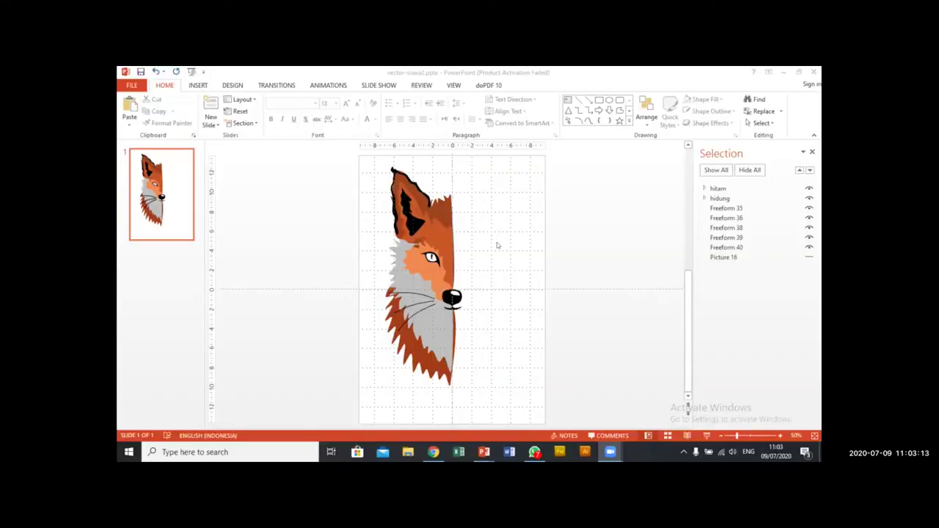
Step: Zoom the slide to 75% around the fox's face and activate the PowerPoint window
scroll(499, 265, up, 3)
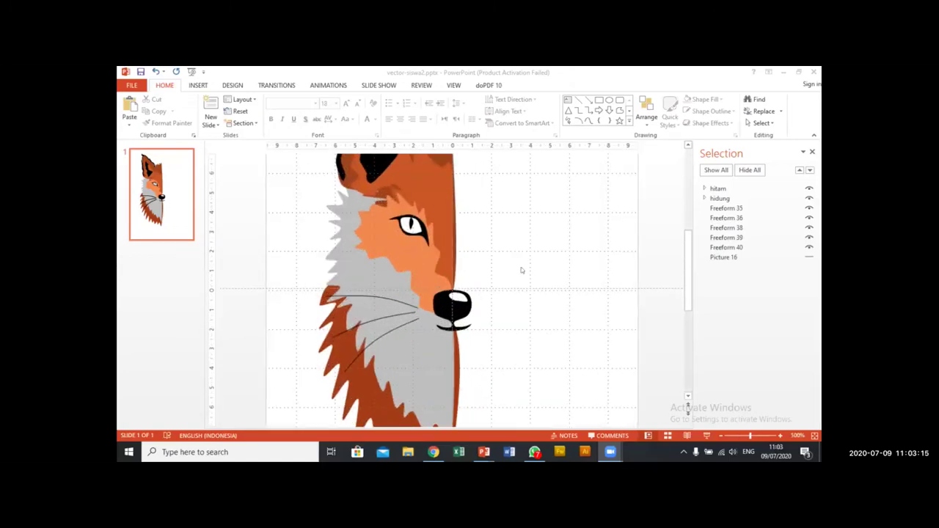
scroll(522, 267, down, 2)
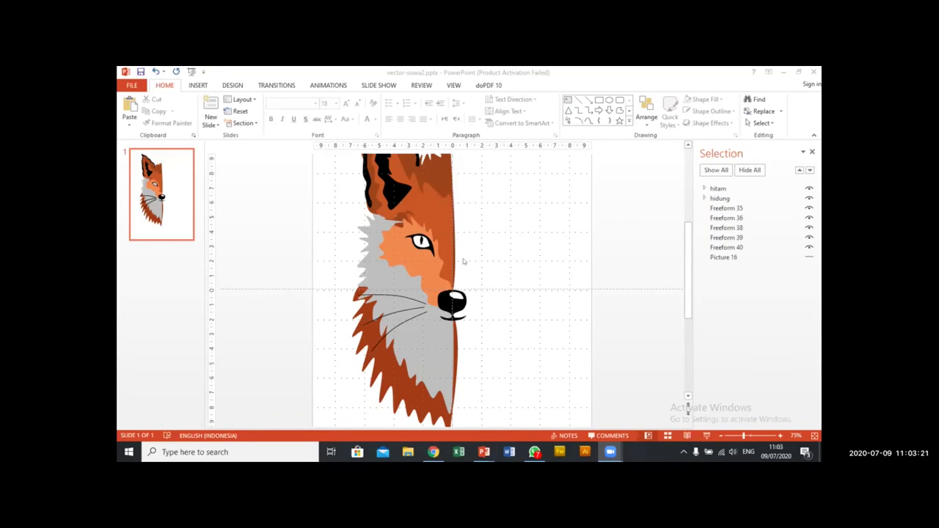
click(205, 88)
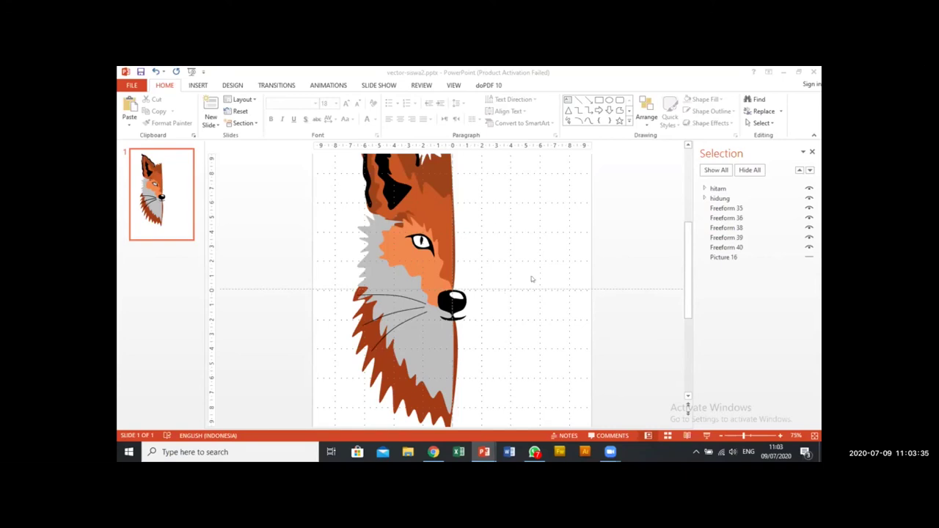
Step: Show the reference photo and trace a new jagged fur freeform along the fox's left edge
click(195, 86)
click(293, 121)
click(308, 158)
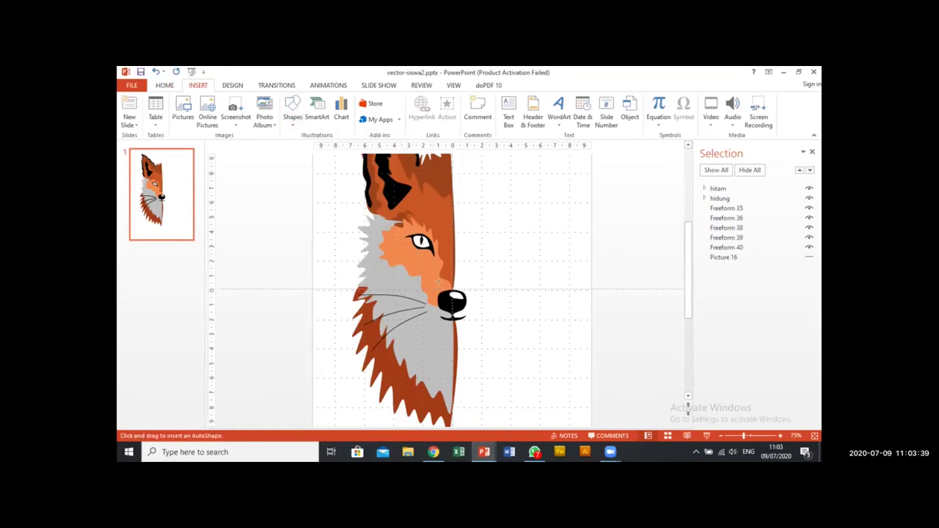
click(809, 258)
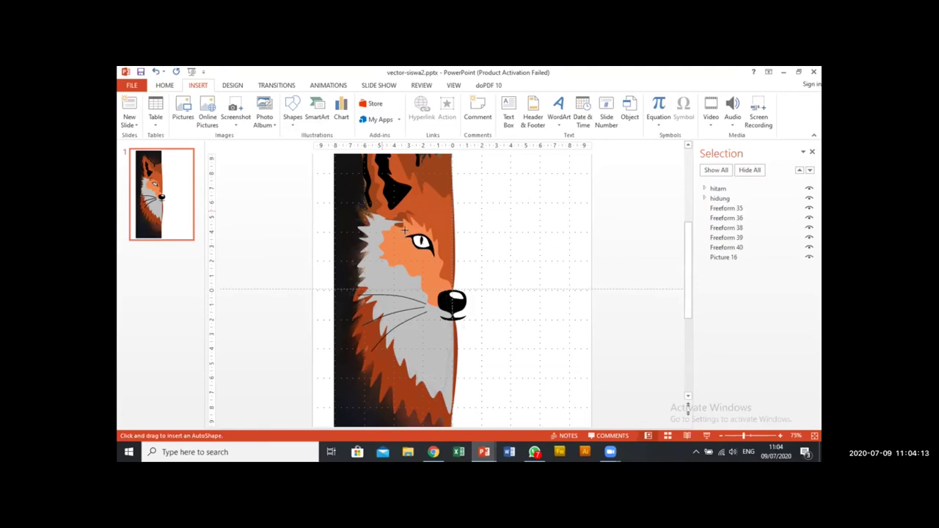
click(381, 211)
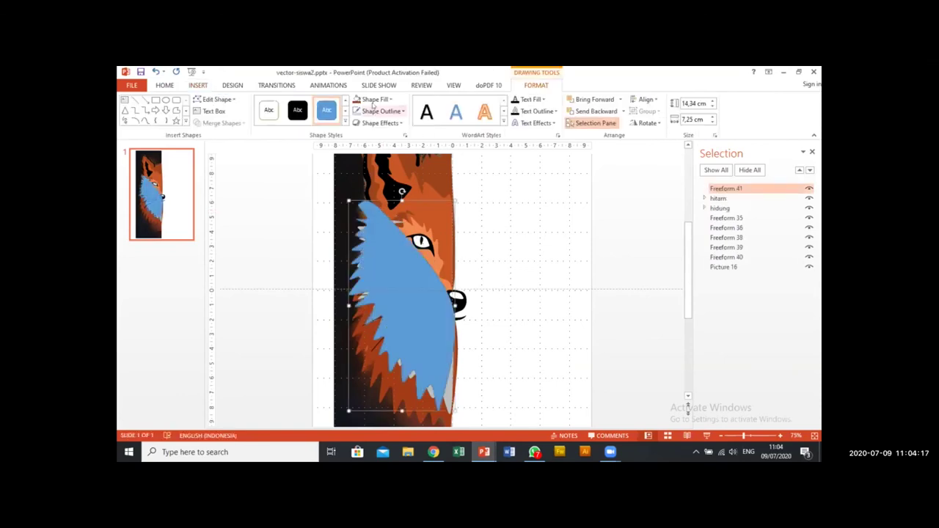
Step: Fill Freeform 41 with the fox's orange using the Eyedropper and layer it below Freeform 39
click(374, 99)
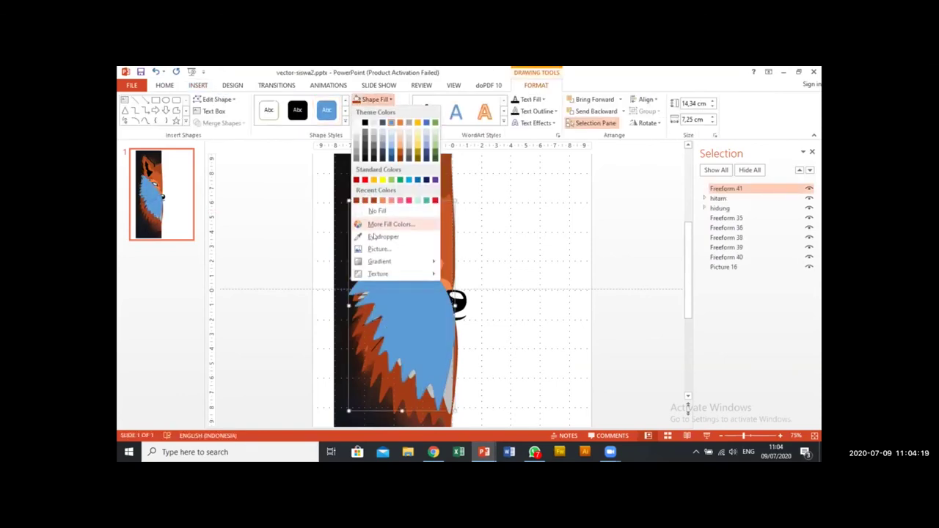
click(383, 236)
click(439, 220)
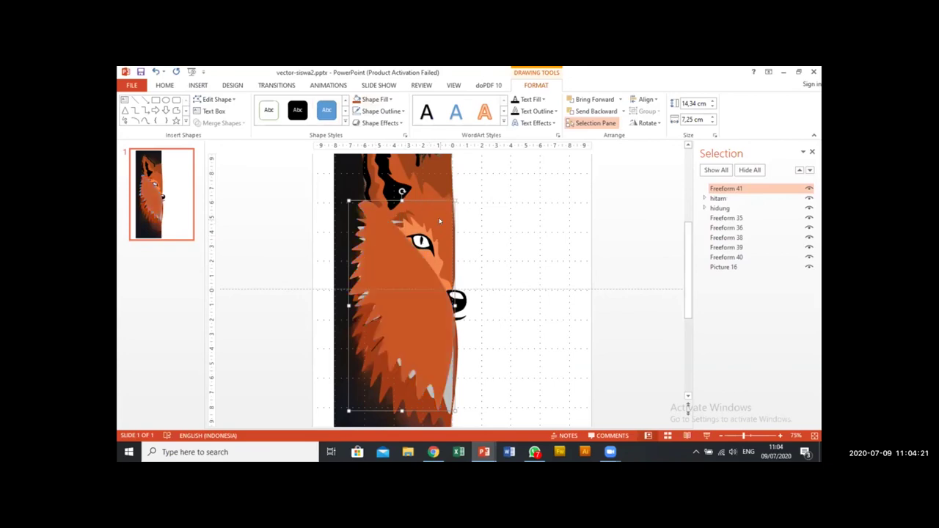
drag(721, 208, 731, 251)
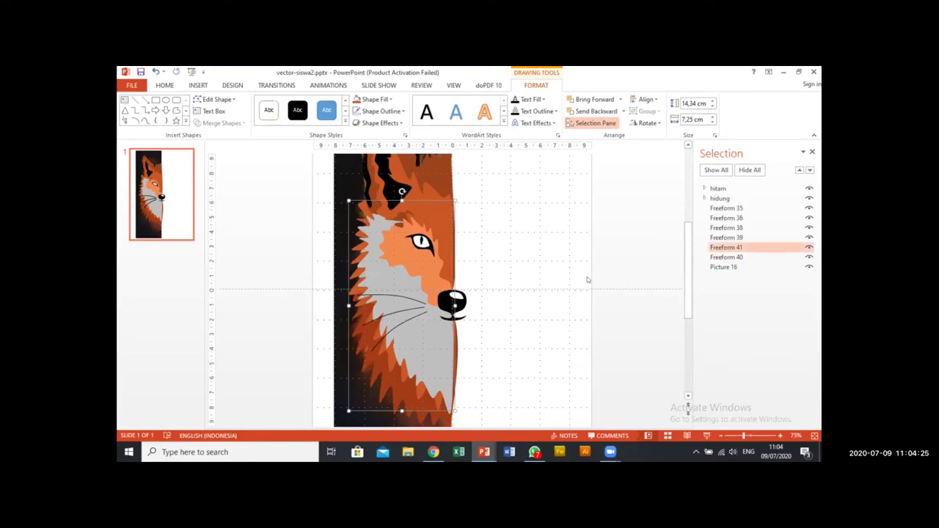
click(607, 226)
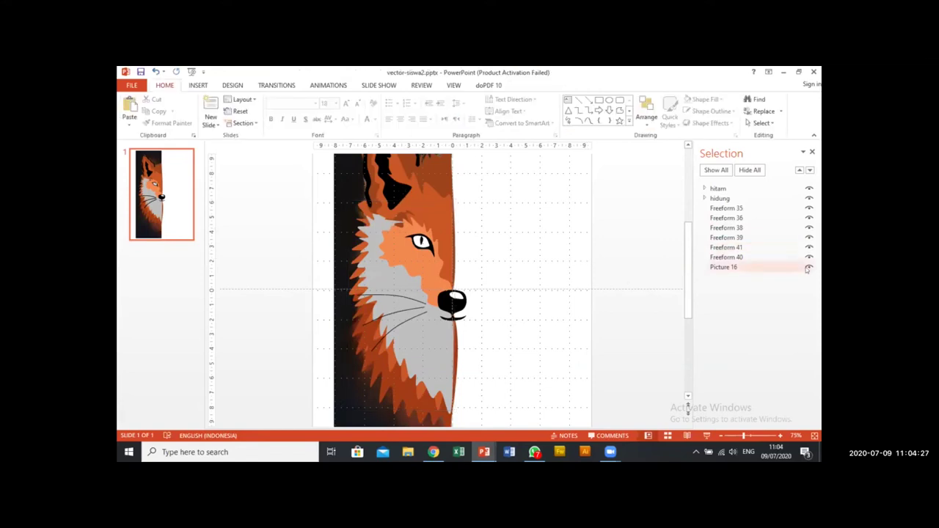
Step: Hide Picture 16 and zoom the slide out to 50%
click(809, 267)
scroll(506, 263, down, 4)
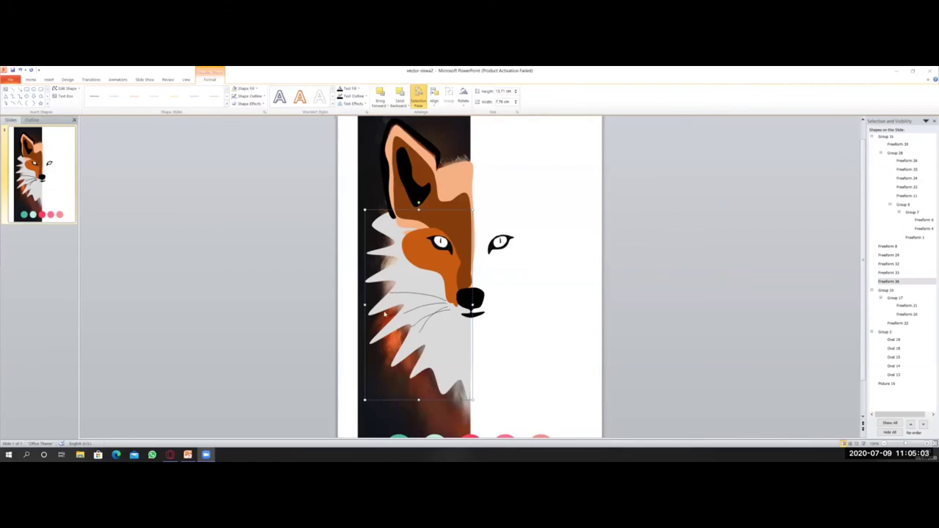
Step: Scroll the half-finished fox slide back into view
scroll(385, 314, down, 1)
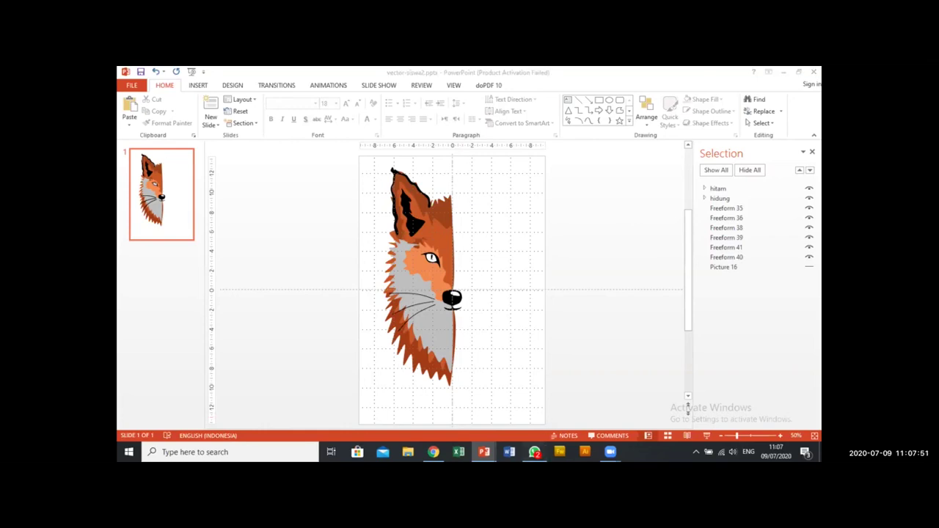
click(534, 452)
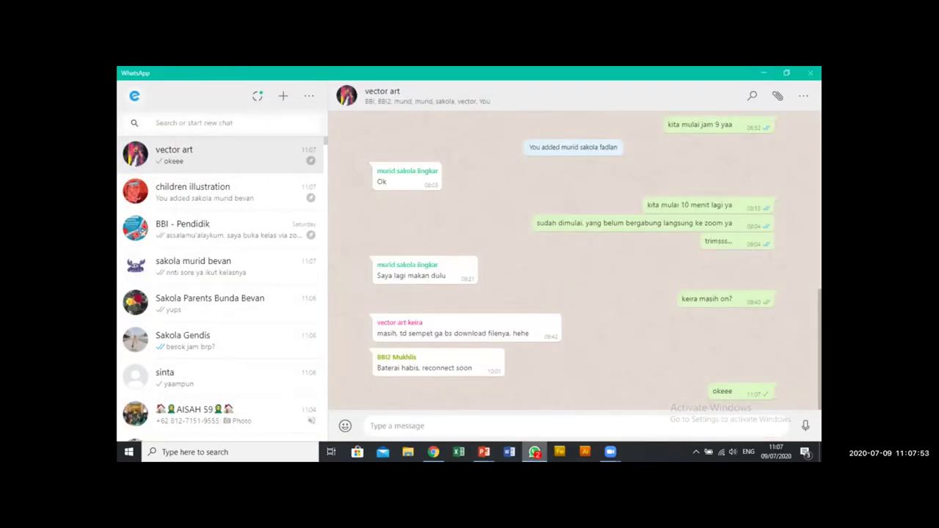
key(alt+Tab)
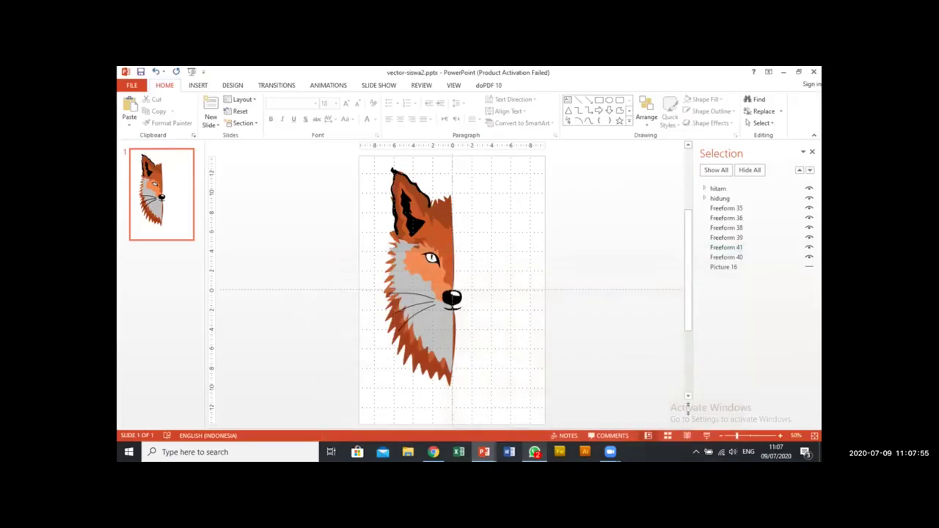
click(483, 452)
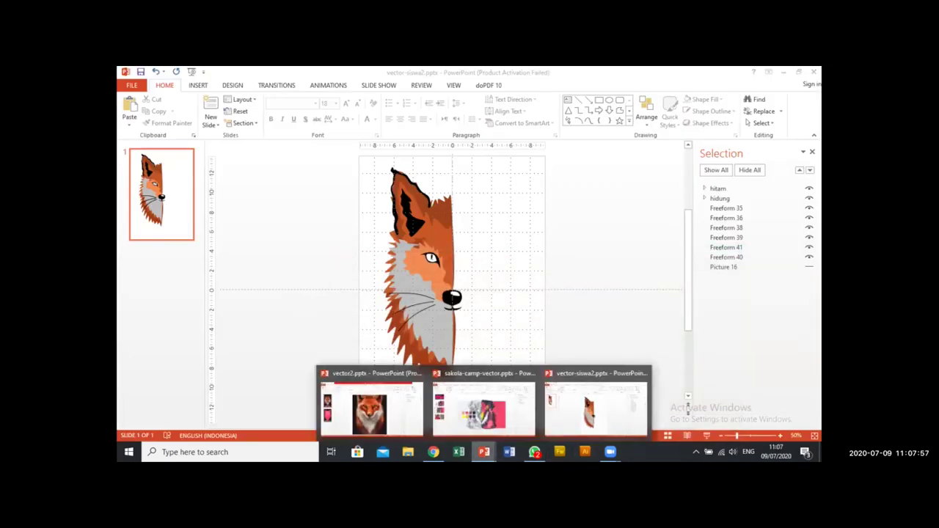
click(593, 424)
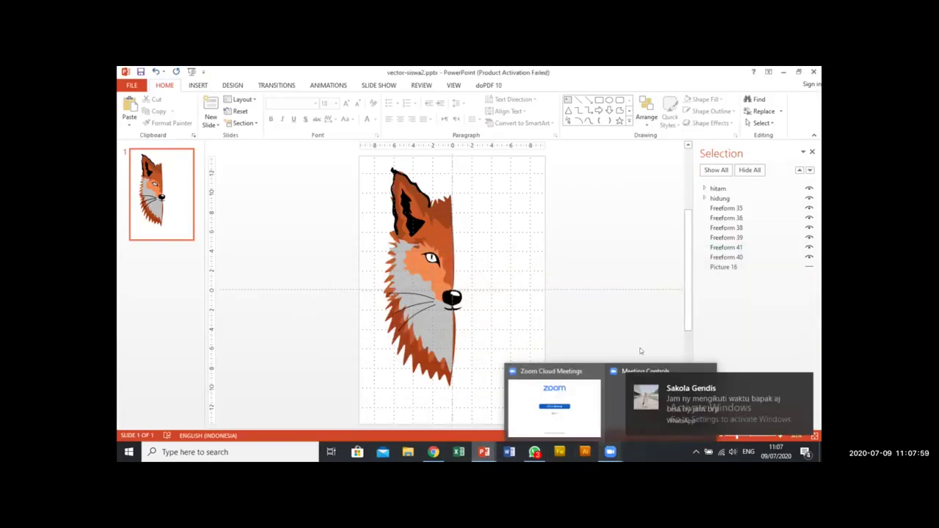
click(803, 383)
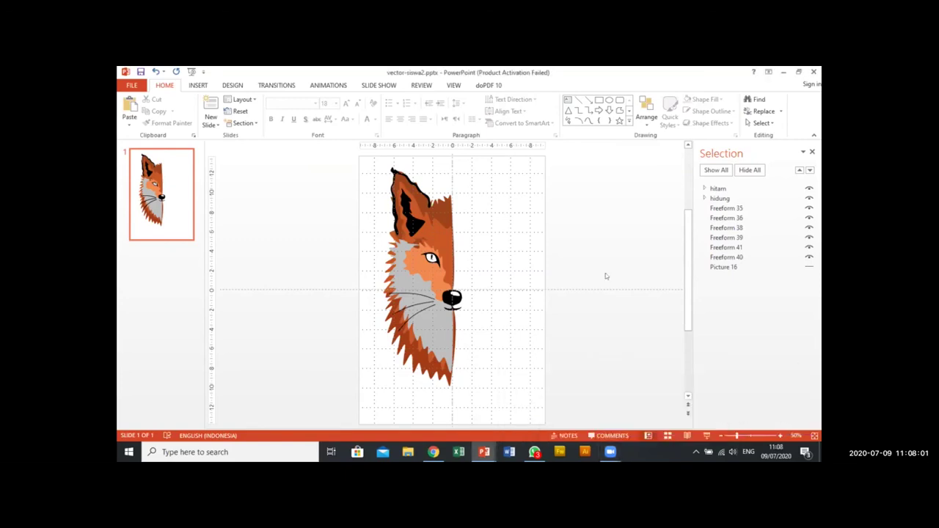
click(611, 452)
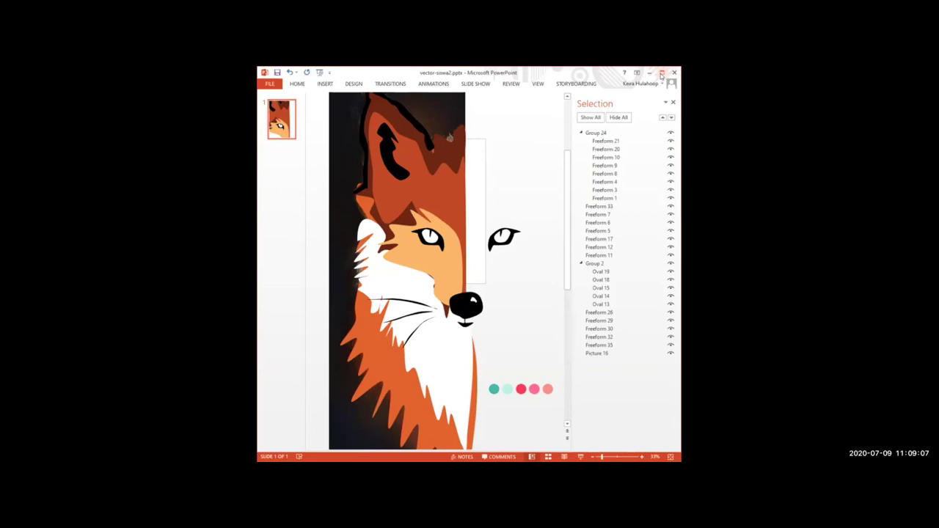
click(671, 354)
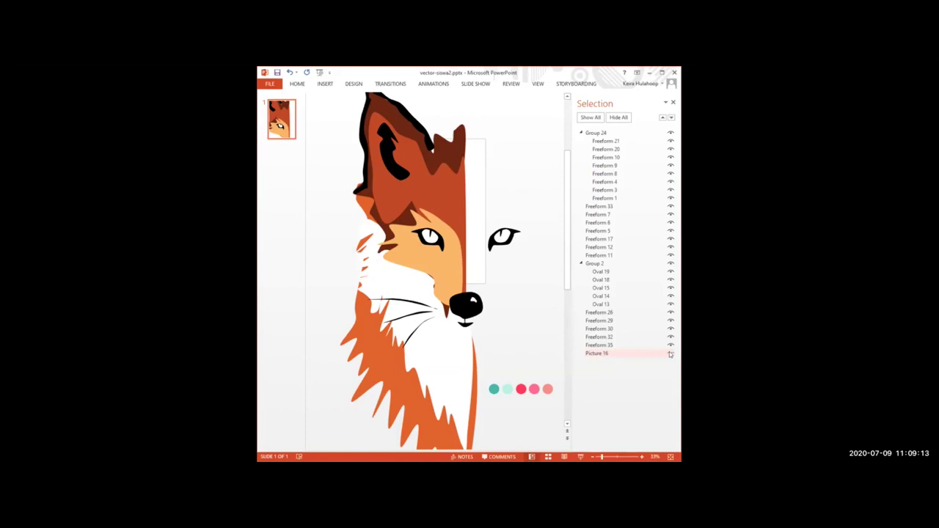
click(671, 354)
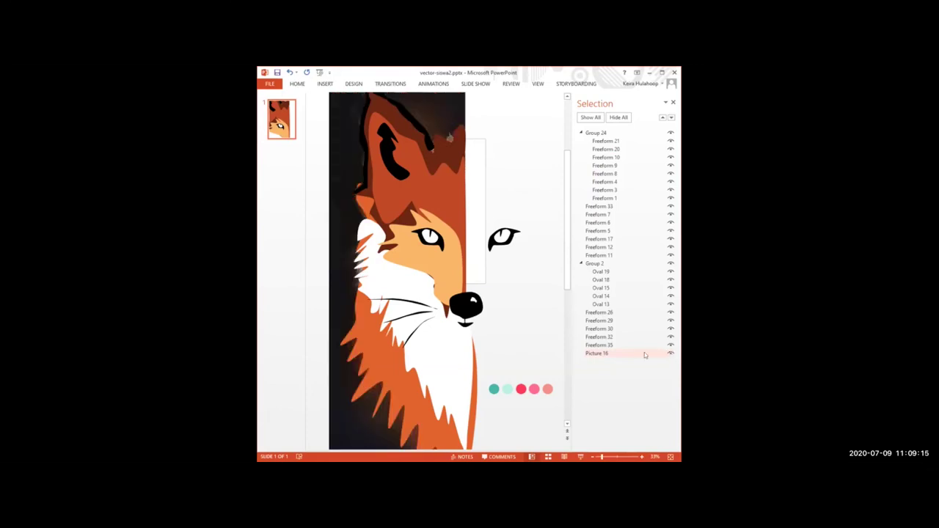
click(448, 356)
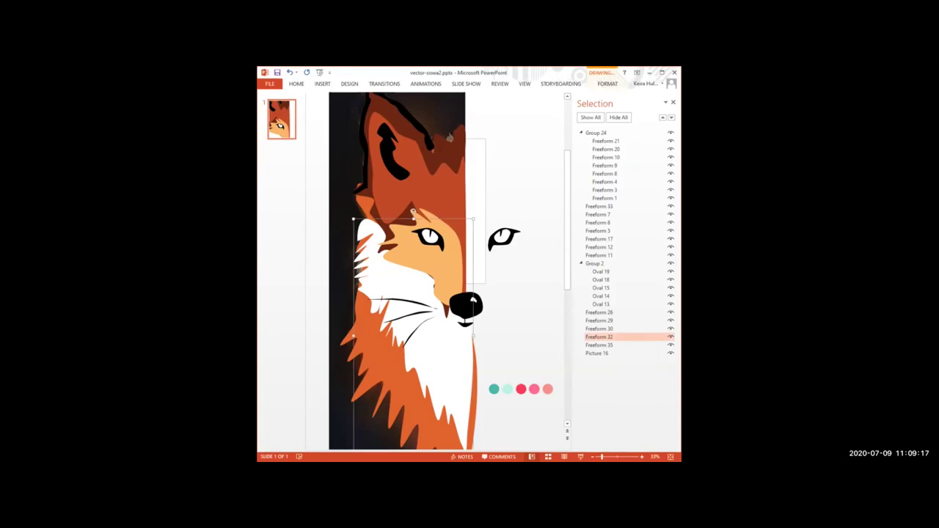
click(607, 83)
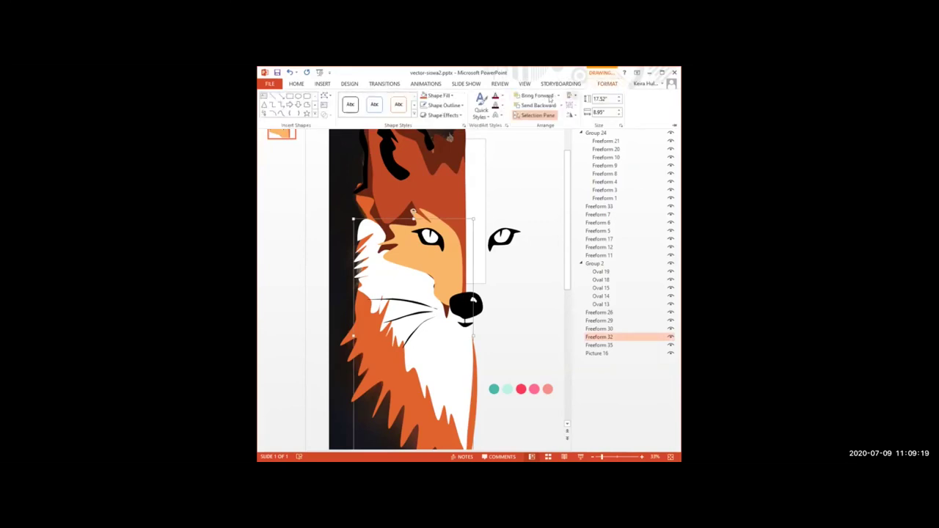
click(453, 97)
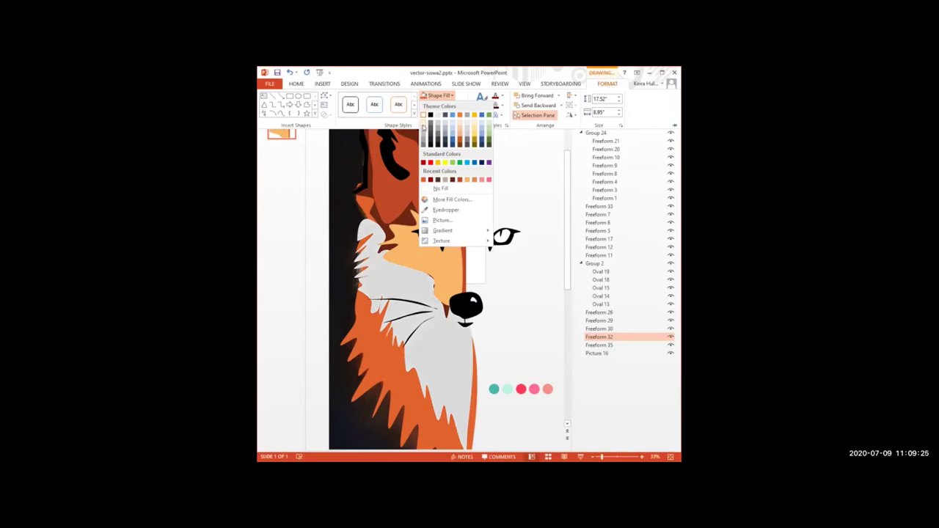
click(531, 300)
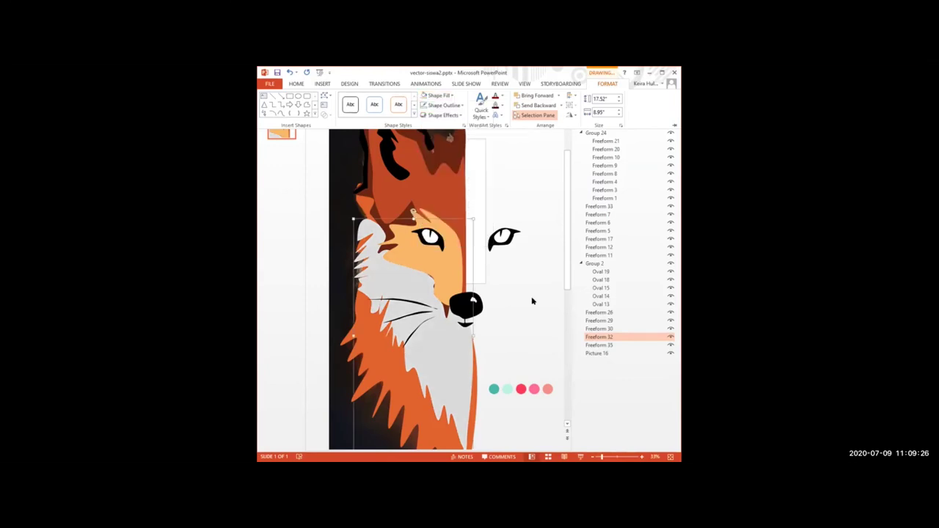
click(672, 354)
Step: Deselect the fur shape and hide the background photo Picture 16, leaving the fox on white
click(671, 354)
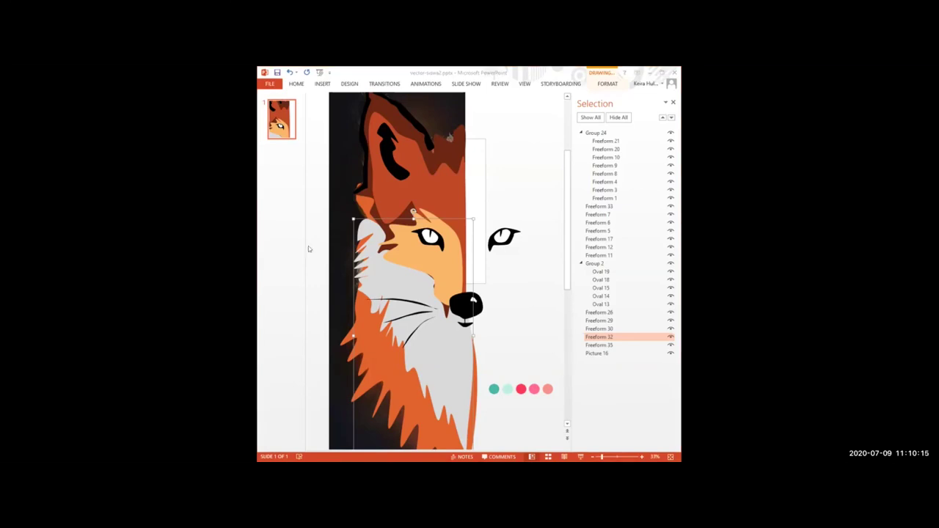
click(321, 222)
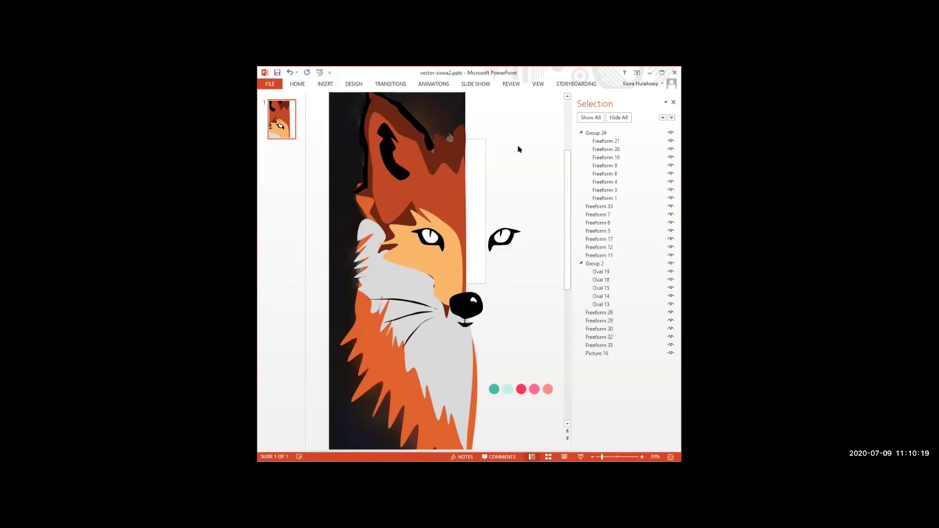
click(671, 355)
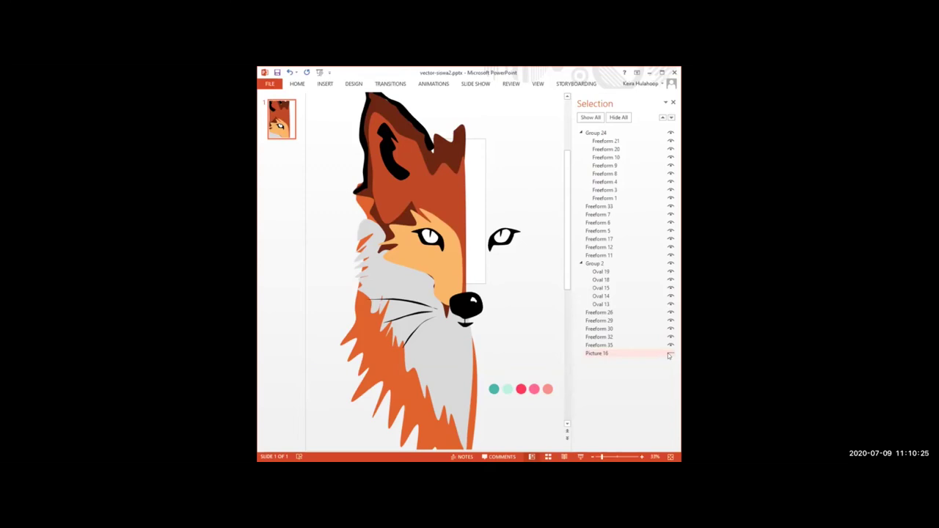
click(670, 354)
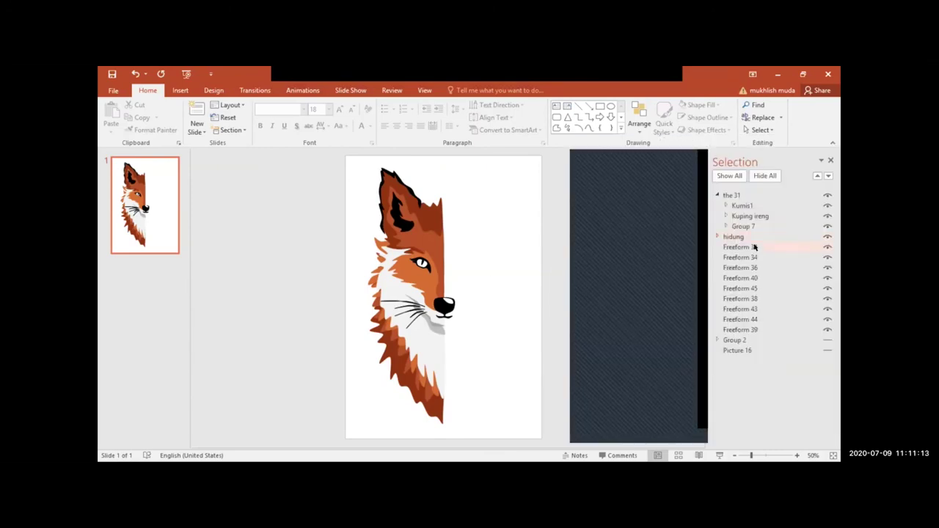
click(754, 247)
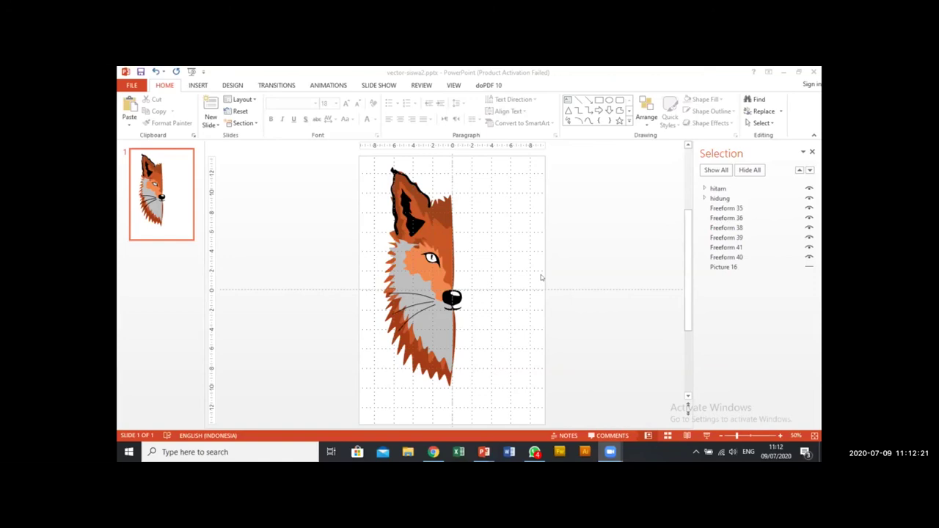
Step: Hide Freeforms 35, 36, 38, 39, 41 and 40 in the Selection Pane
click(504, 255)
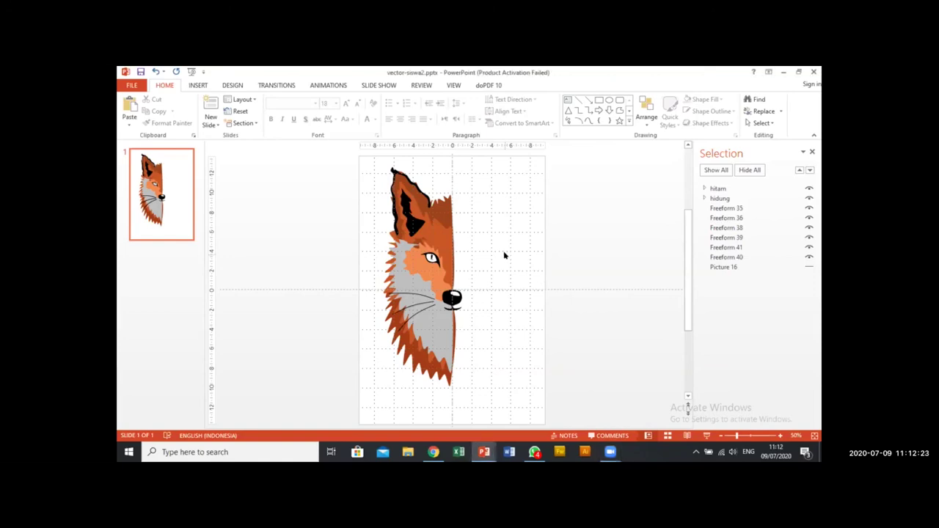
click(729, 211)
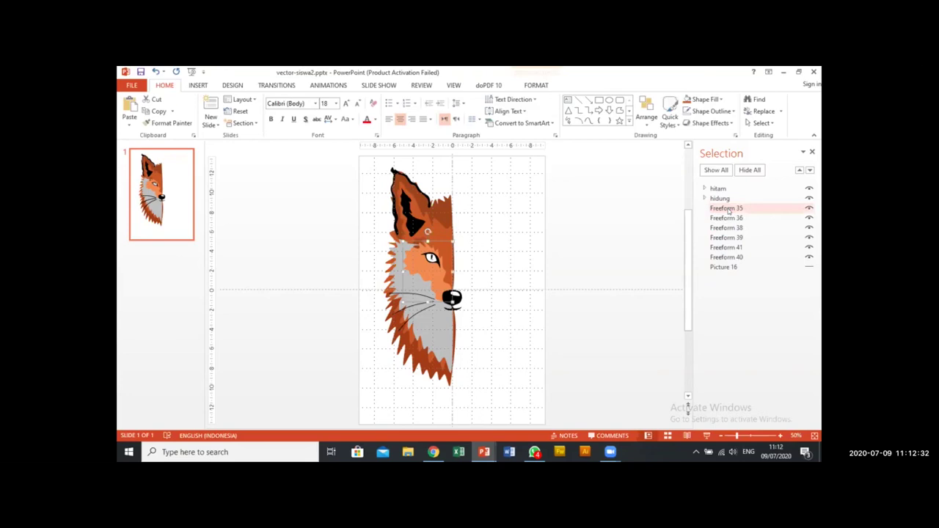
click(809, 209)
click(809, 218)
click(808, 228)
click(808, 238)
click(808, 247)
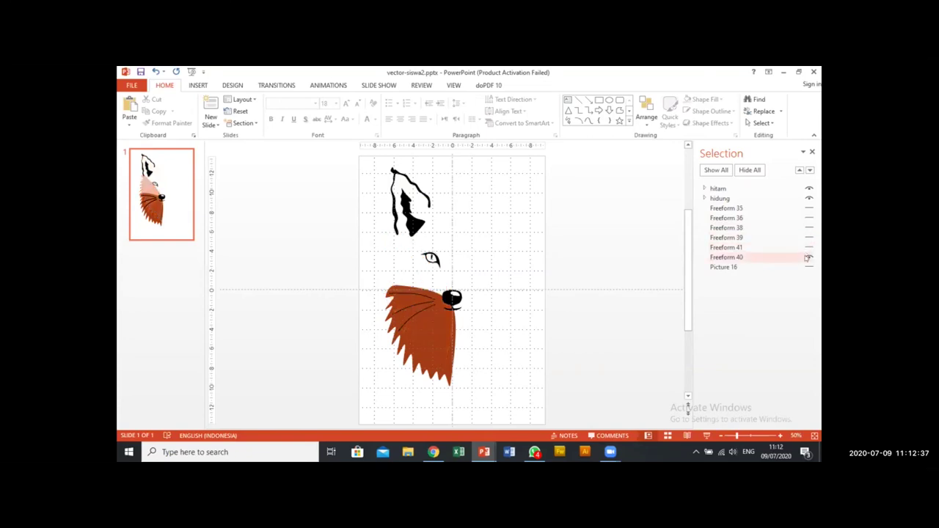
click(809, 257)
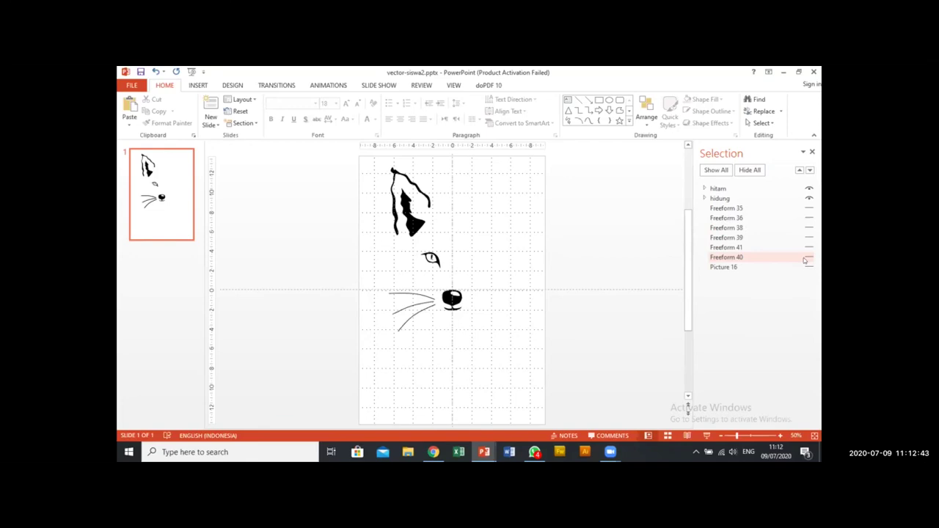
Step: Toggle visibility until only the orange head Freeform 38 and chest fur Freeform 40 show
click(809, 257)
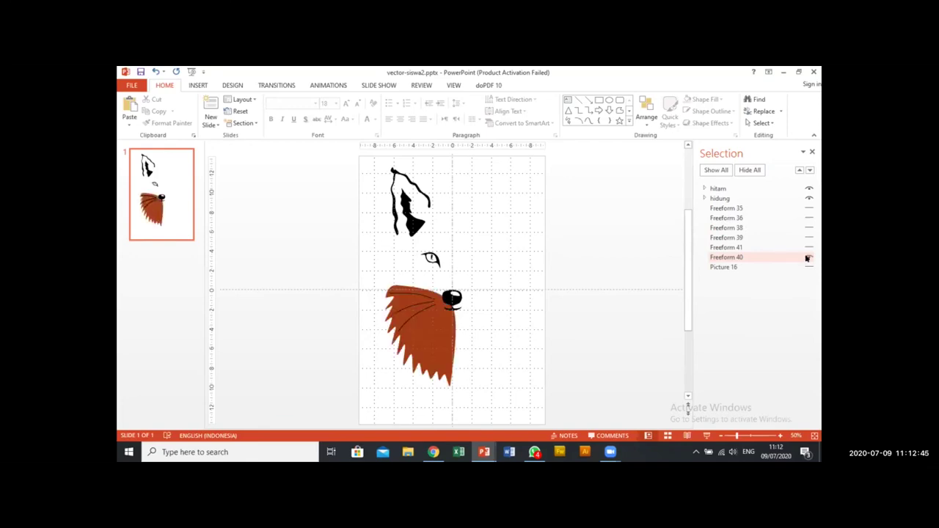
click(808, 247)
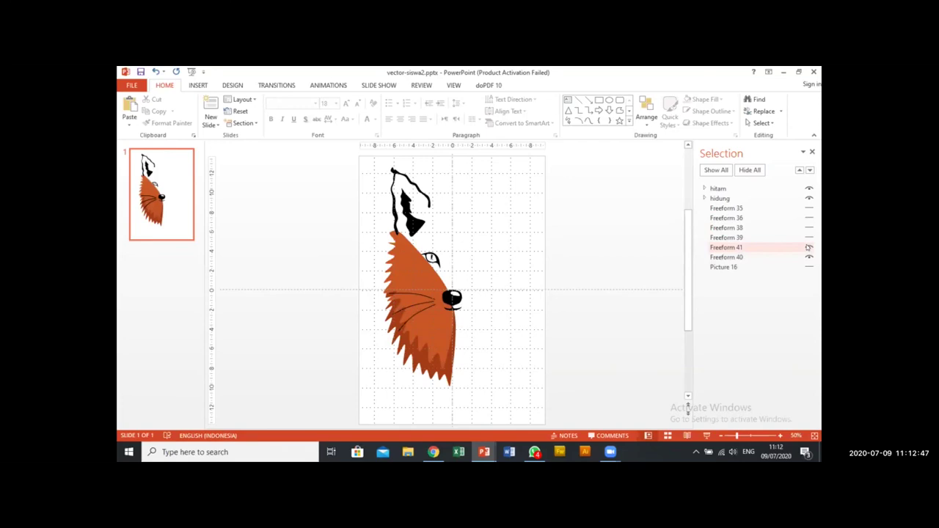
click(808, 248)
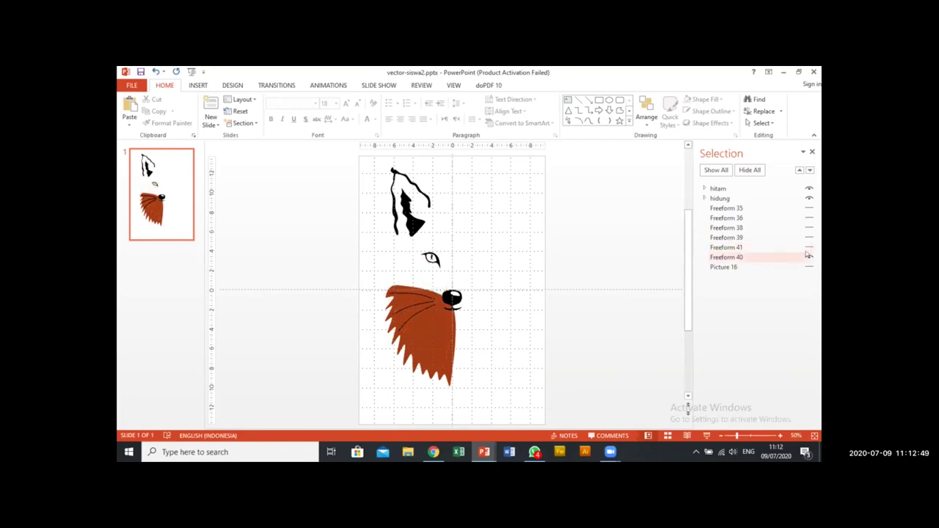
click(809, 248)
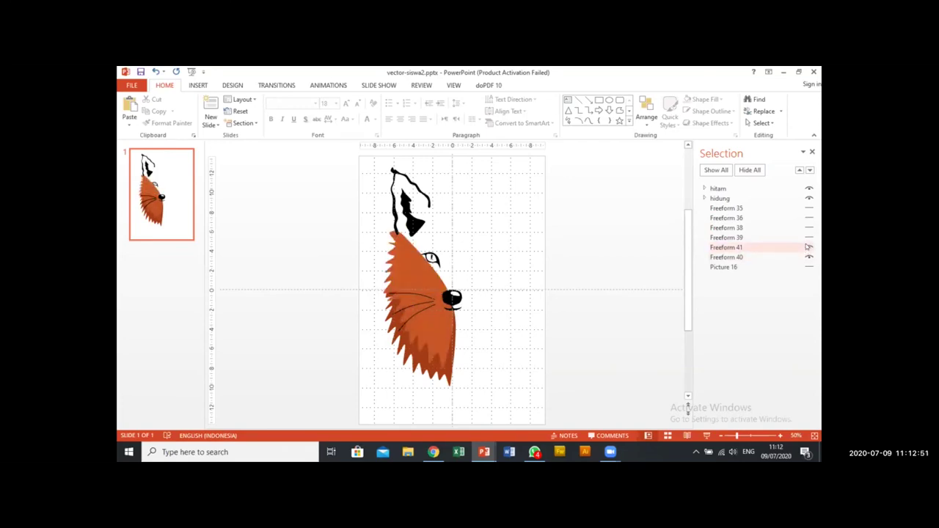
click(808, 247)
click(808, 238)
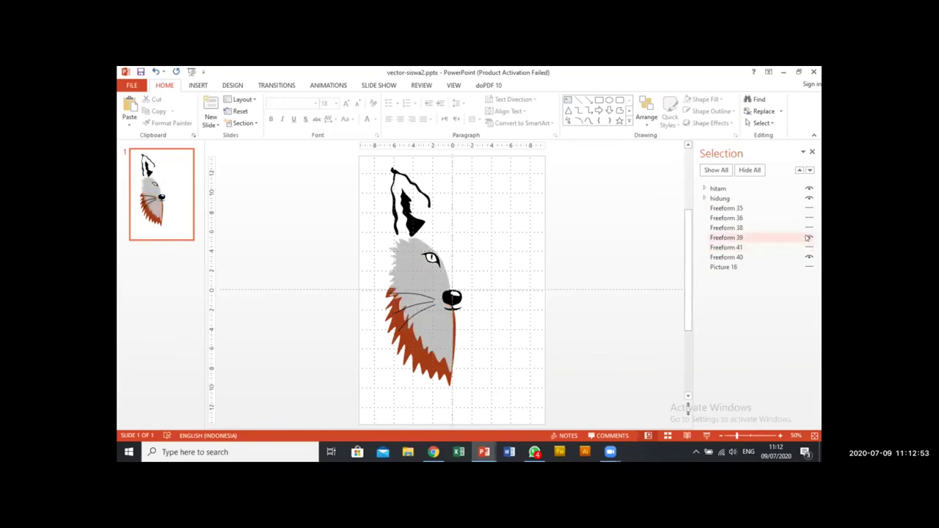
click(808, 238)
click(809, 248)
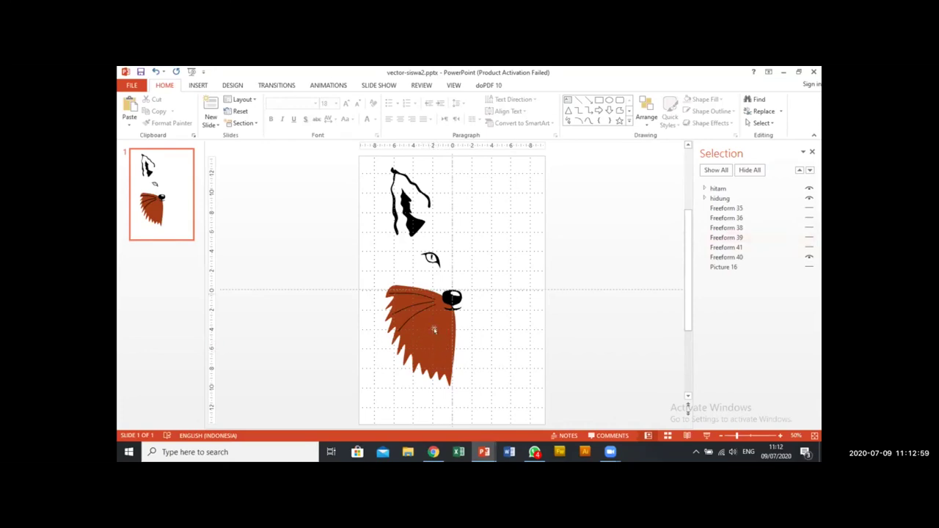
click(808, 247)
click(808, 247)
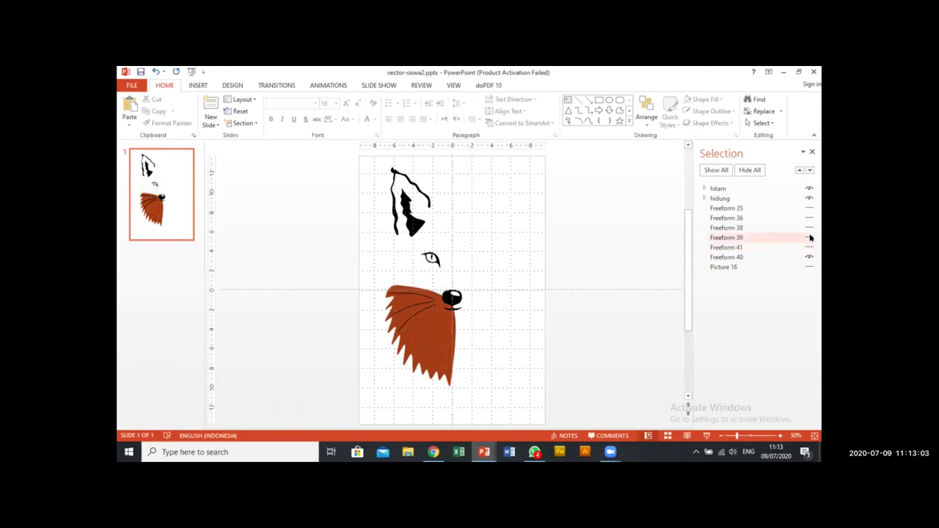
click(808, 237)
click(810, 237)
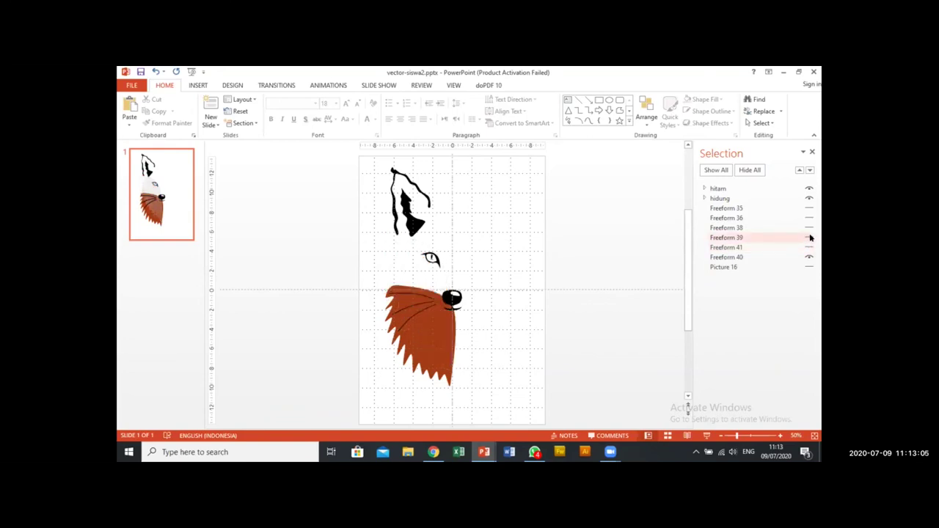
click(809, 228)
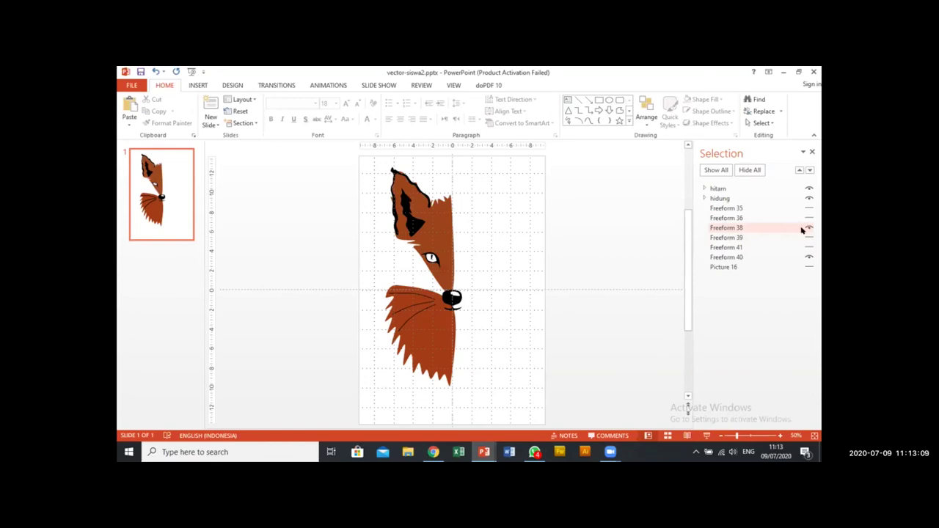
Step: Select both the orange head and chest fur shapes and bring up the Merge Shapes list
click(436, 239)
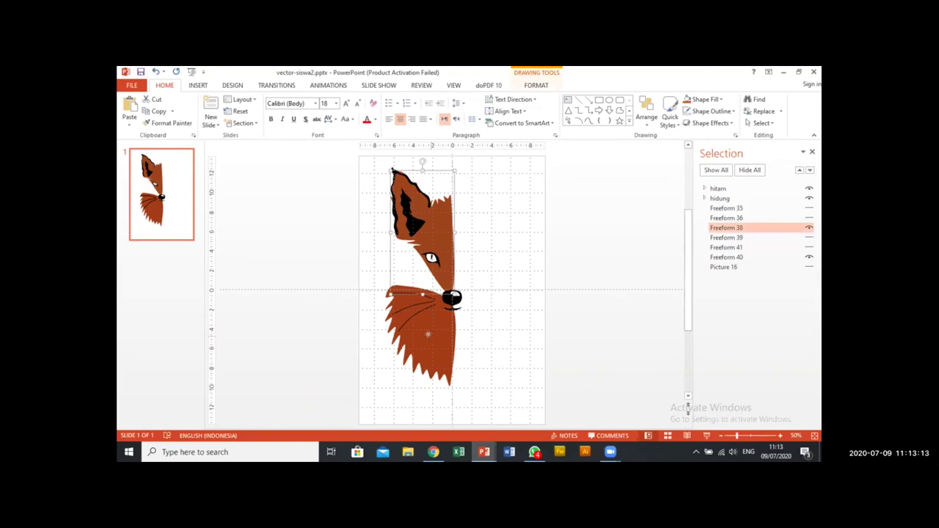
shift+click(428, 334)
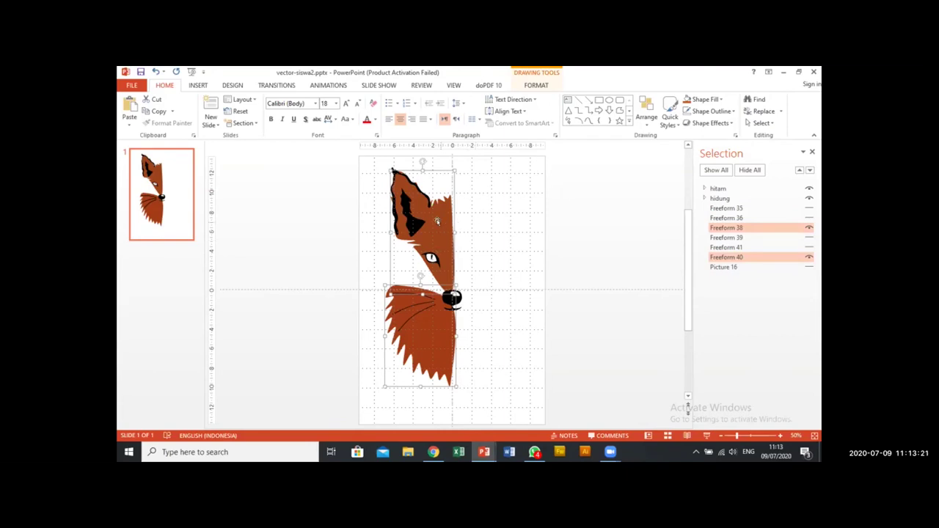
click(537, 85)
click(222, 123)
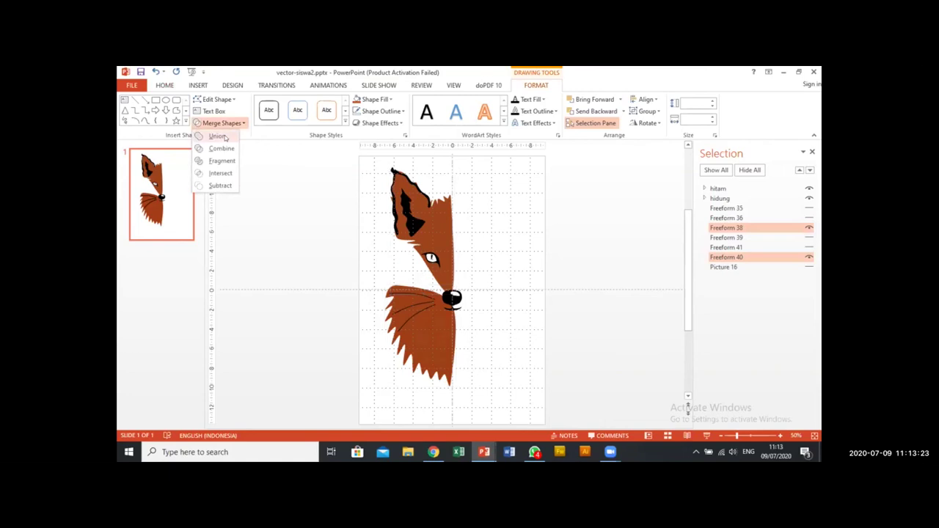
Step: Union the head and chest fur, move the result below Freeform 41 and rename it 01
click(225, 137)
drag(732, 229, 732, 251)
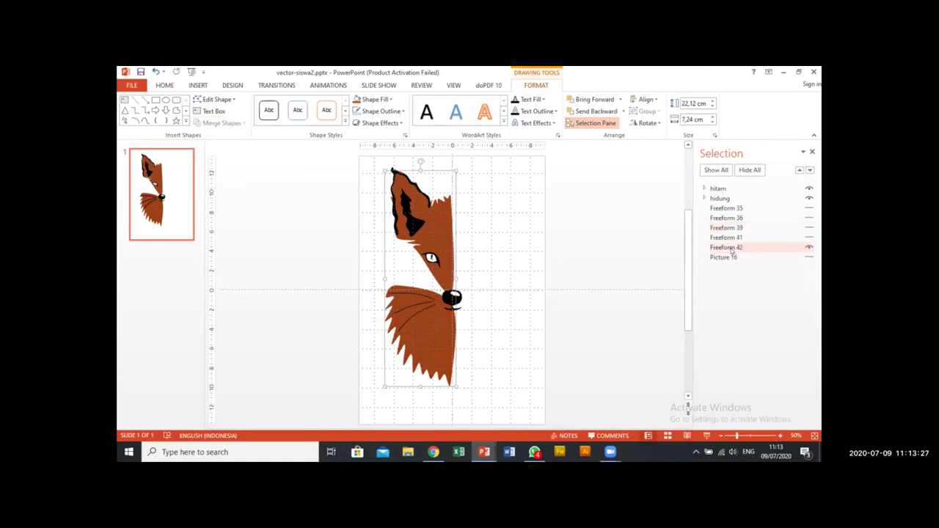
click(723, 248)
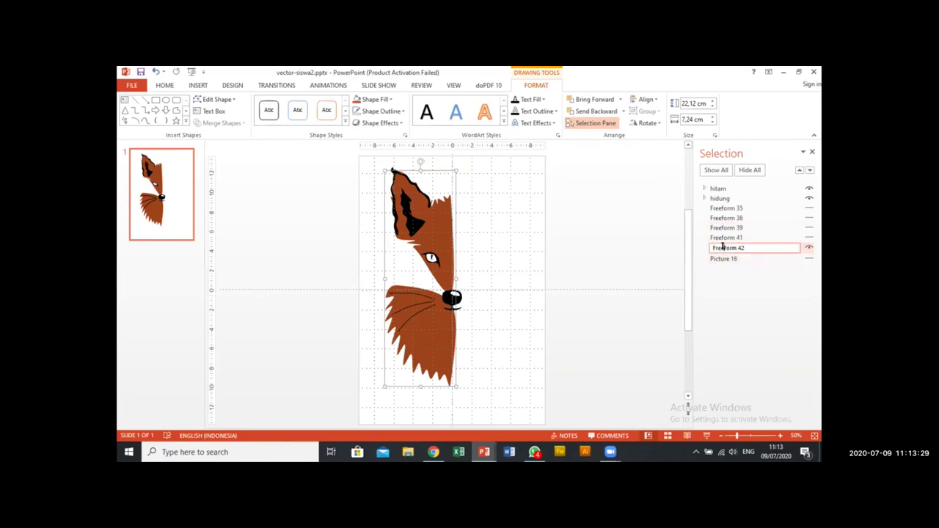
key(ctrl+a)
text(0)
key(Return)
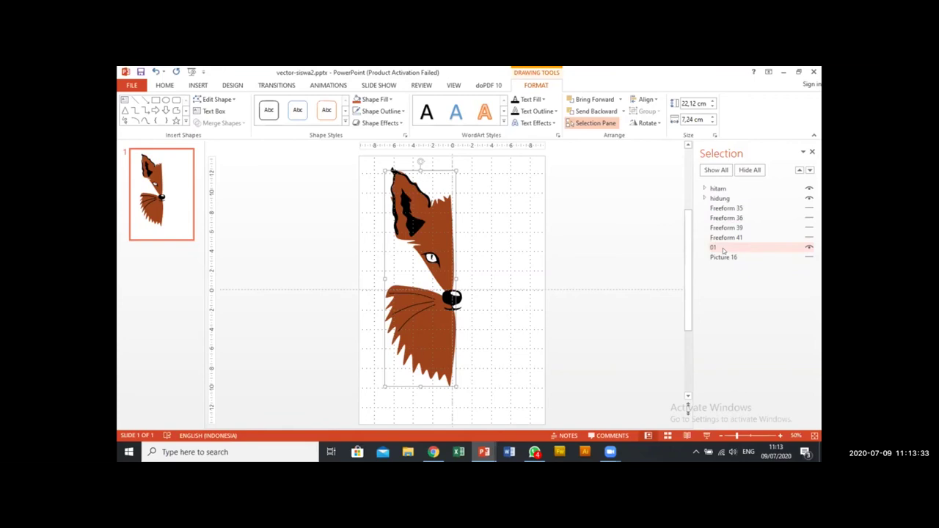
Step: Reveal the face shading and Freeform 36, try a union with shape 01, then undo it
click(808, 238)
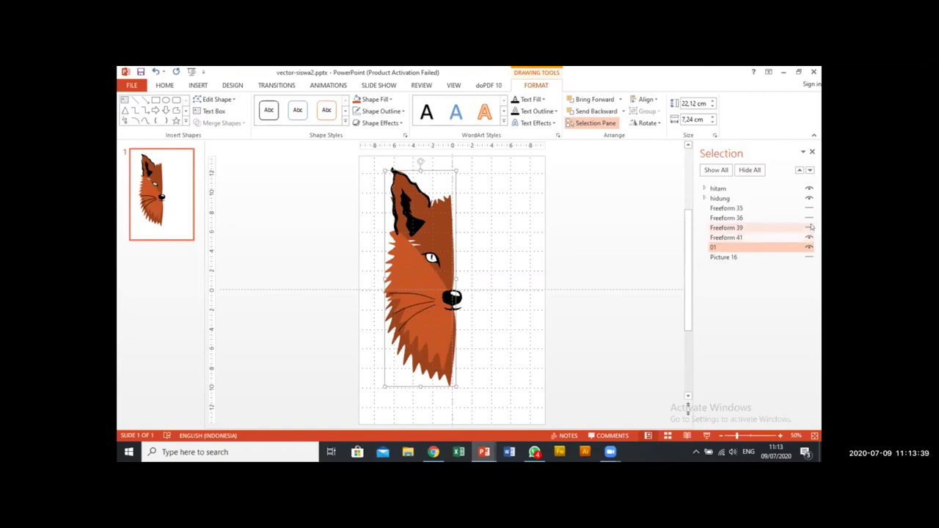
click(808, 228)
click(810, 228)
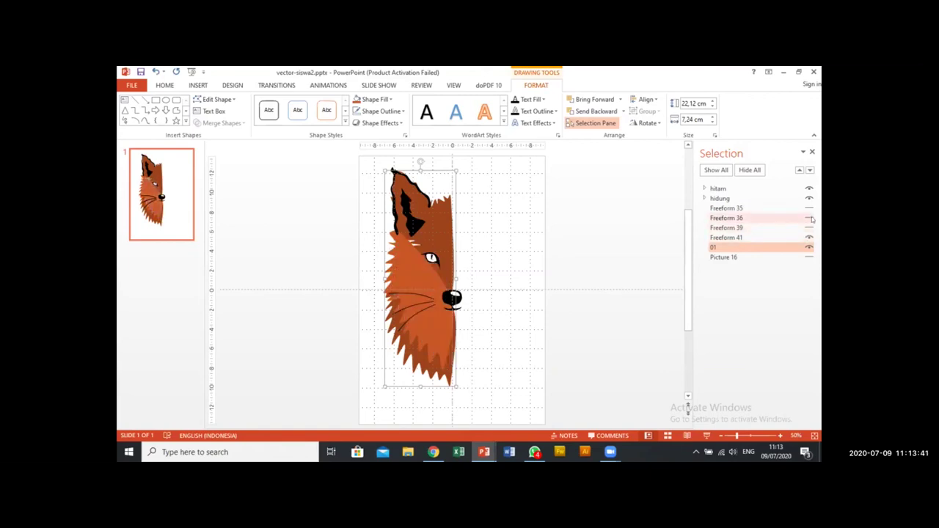
click(809, 218)
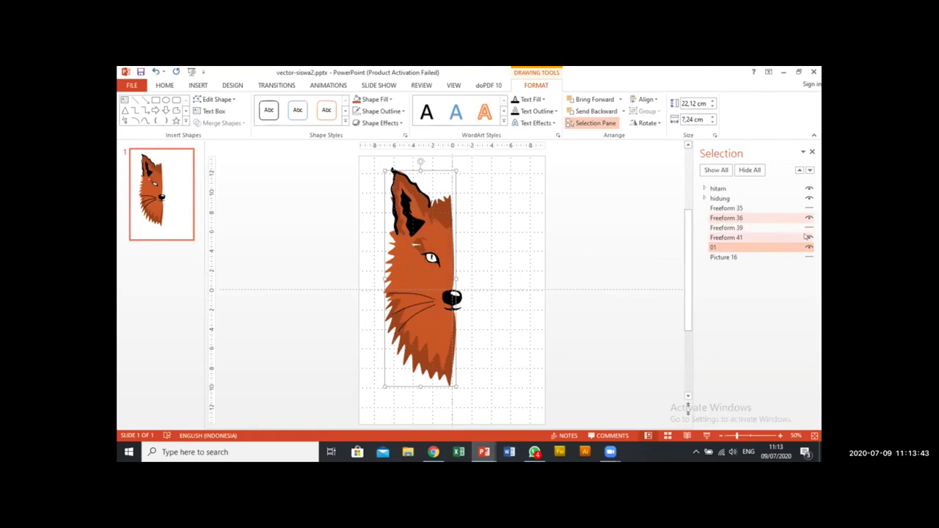
shift+click(429, 320)
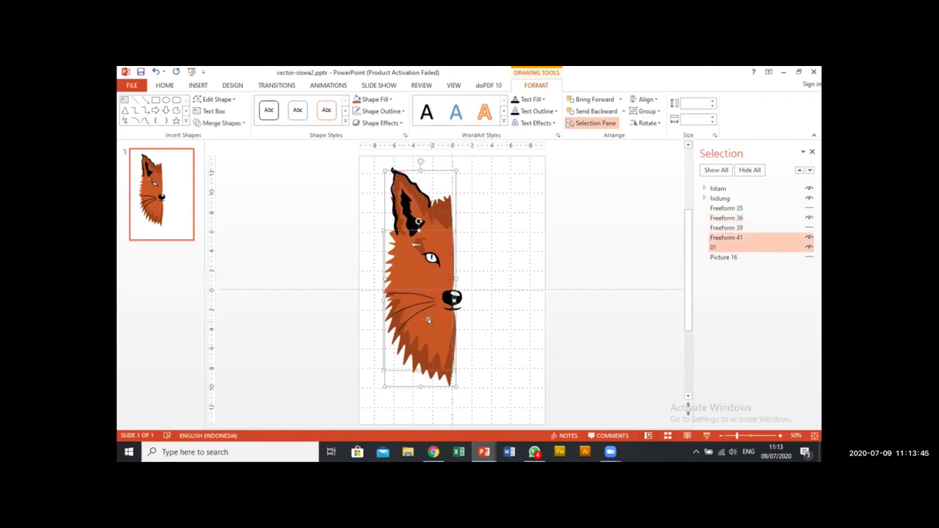
click(217, 123)
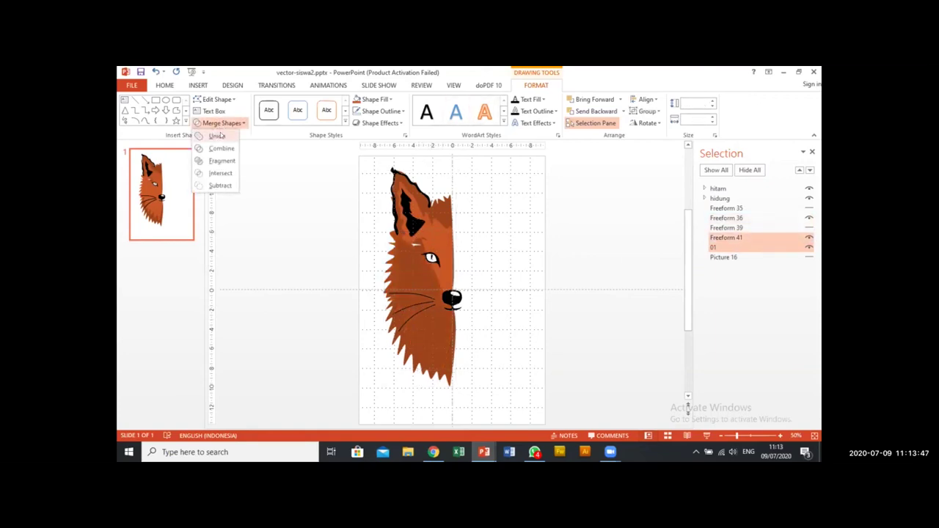
click(217, 136)
key(ctrl+z)
Step: Union Freeform 41 with Freeform 36 and rename the merged shape 02
click(486, 246)
click(403, 270)
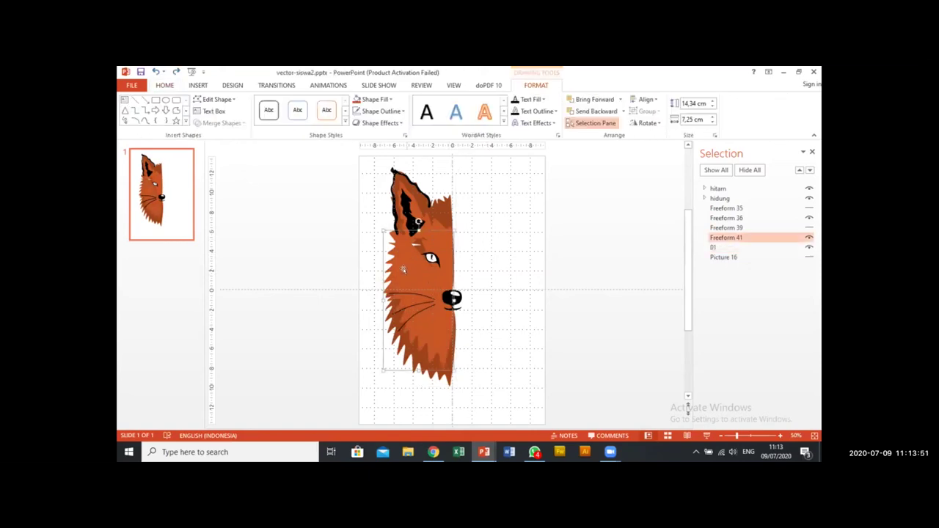
shift+click(435, 224)
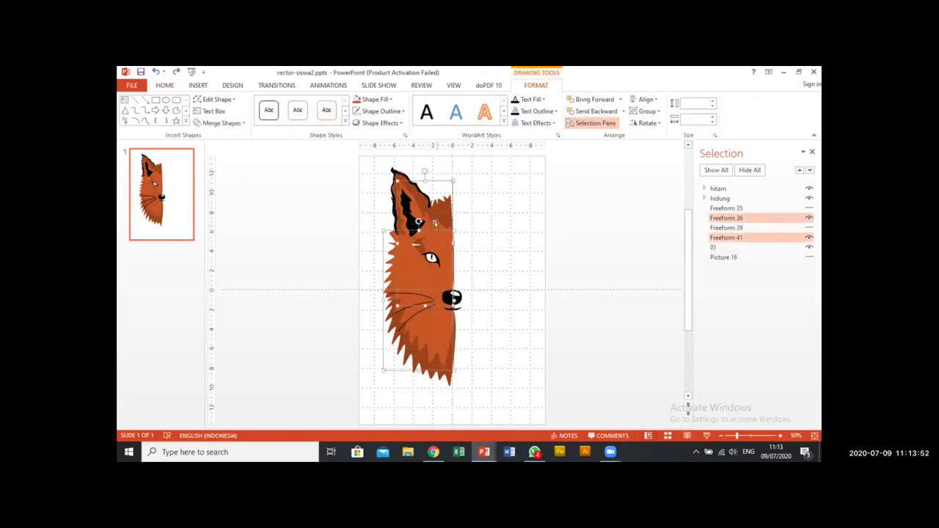
click(210, 124)
click(214, 135)
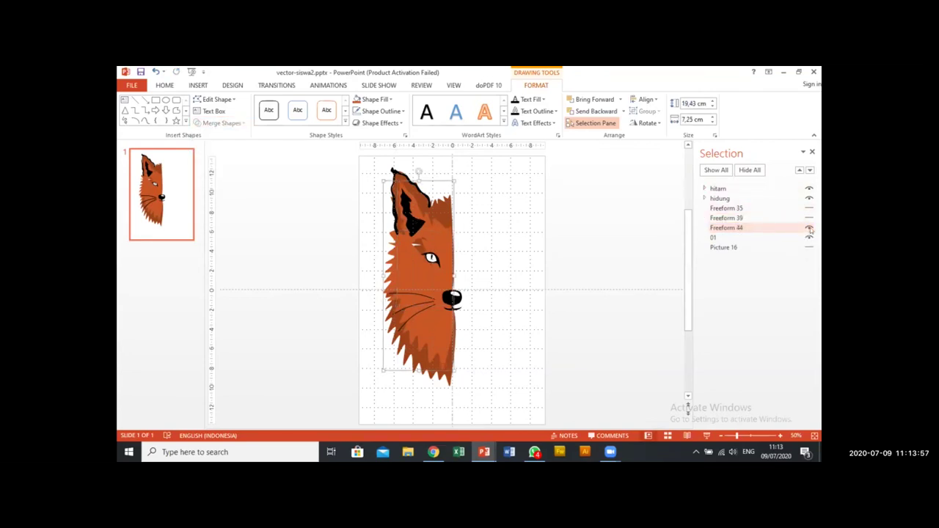
click(768, 229)
double_click(766, 228)
text(02)
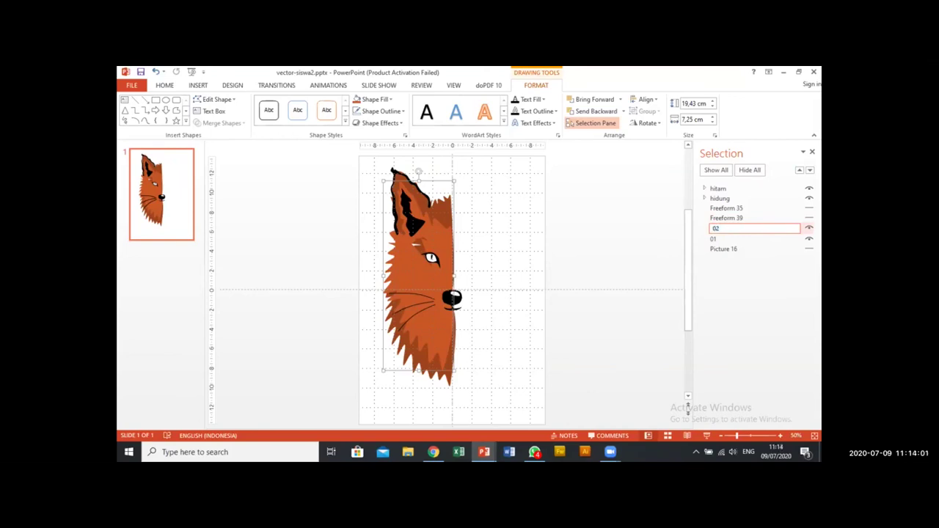
key(Return)
Step: Make the grey face shading (Freeform 39) and lighter orange patches (Freeform 35) visible again
click(809, 218)
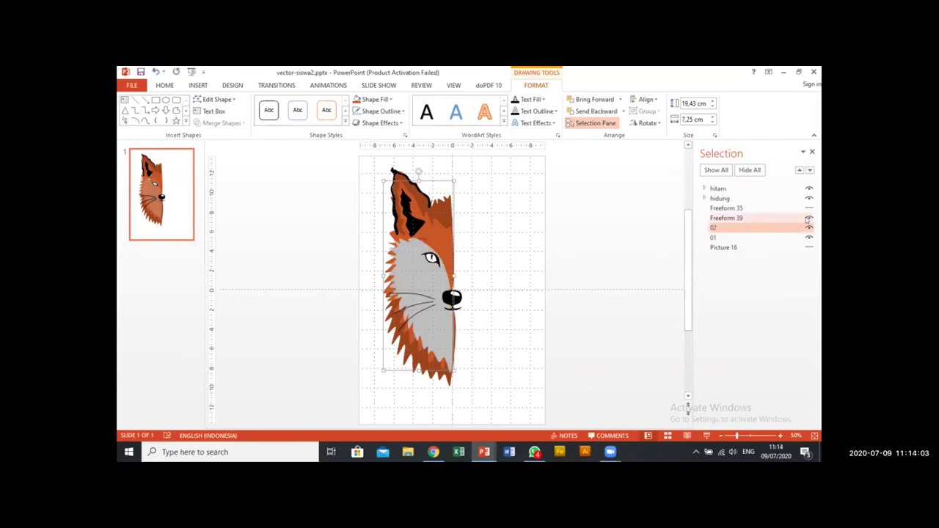
click(809, 218)
click(809, 209)
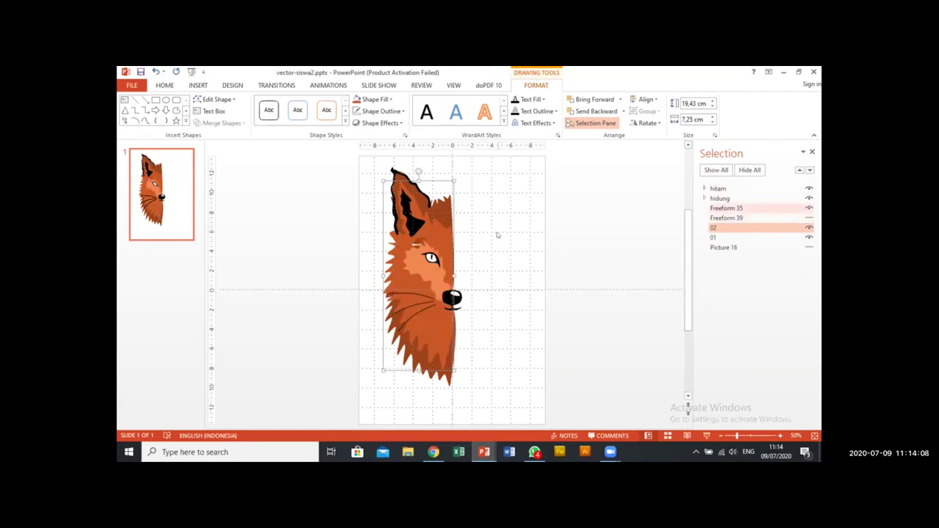
click(809, 219)
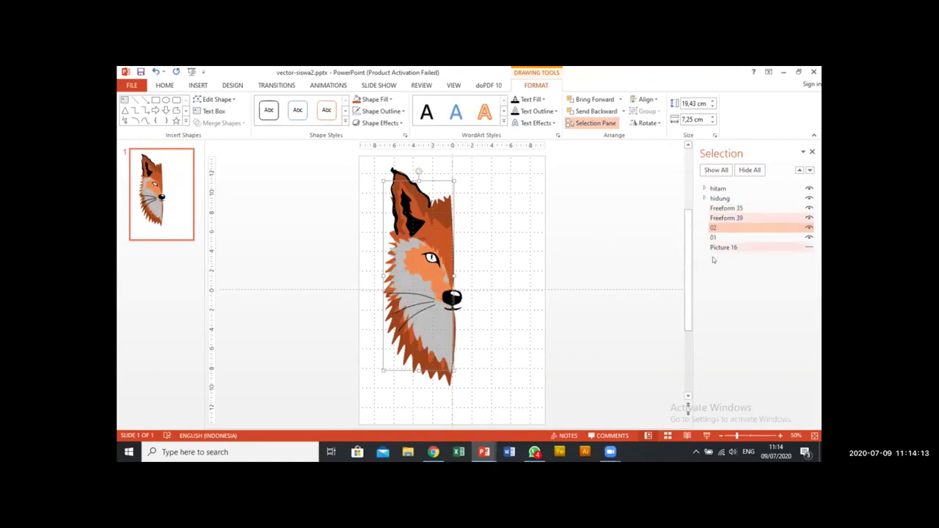
ctrl+scroll(482, 254, up, 5)
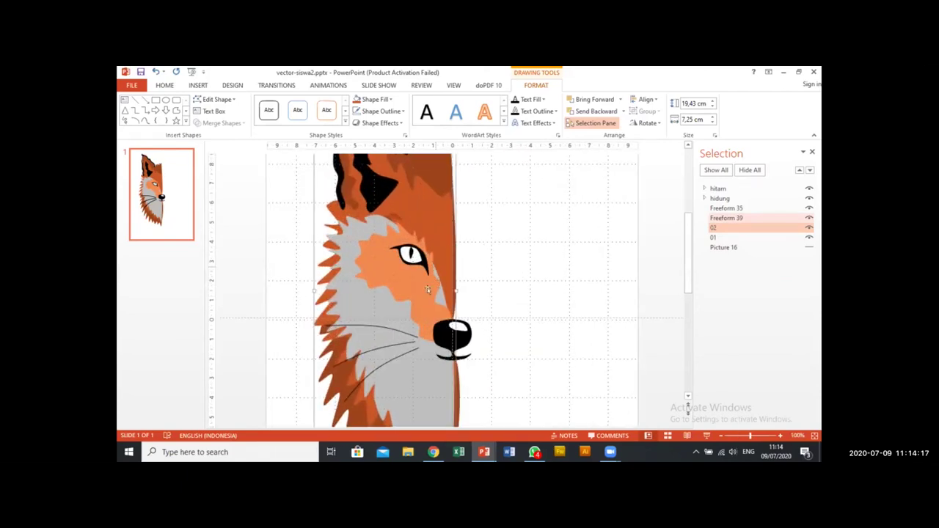
Step: Nudge the light orange patch Freeform 35 up and right into place around the eye
click(397, 285)
key(ctrl+Up)
key(ctrl+Right)
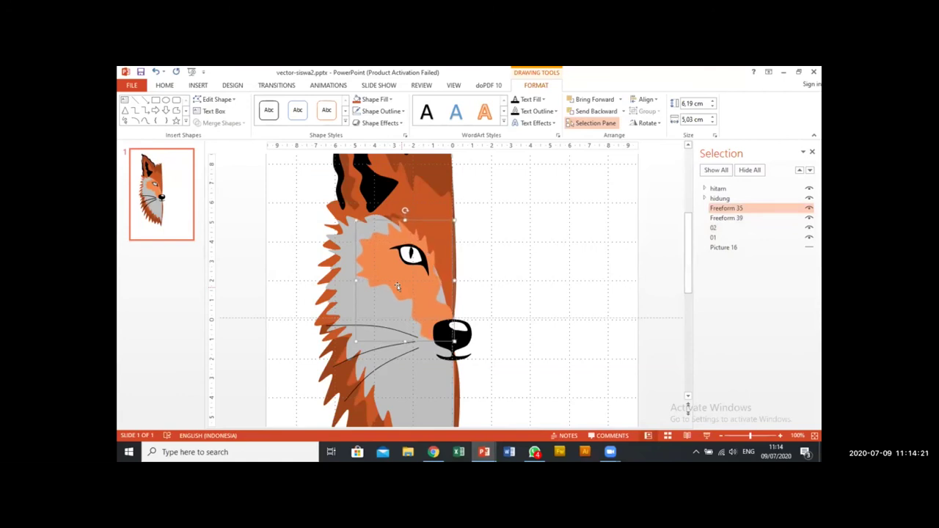
key(ctrl+Up)
key(ctrl+Right)
key(ctrl+Right)
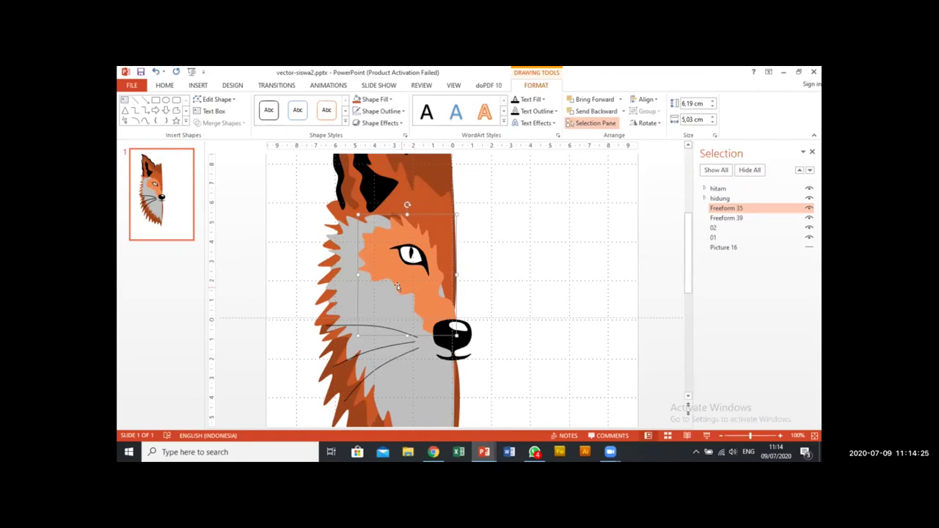
key(ctrl+Right)
key(ctrl+Left)
key(ctrl+Left)
Step: Check Freeform 35's edit points, then exit point editing and deselect it
click(216, 99)
click(214, 123)
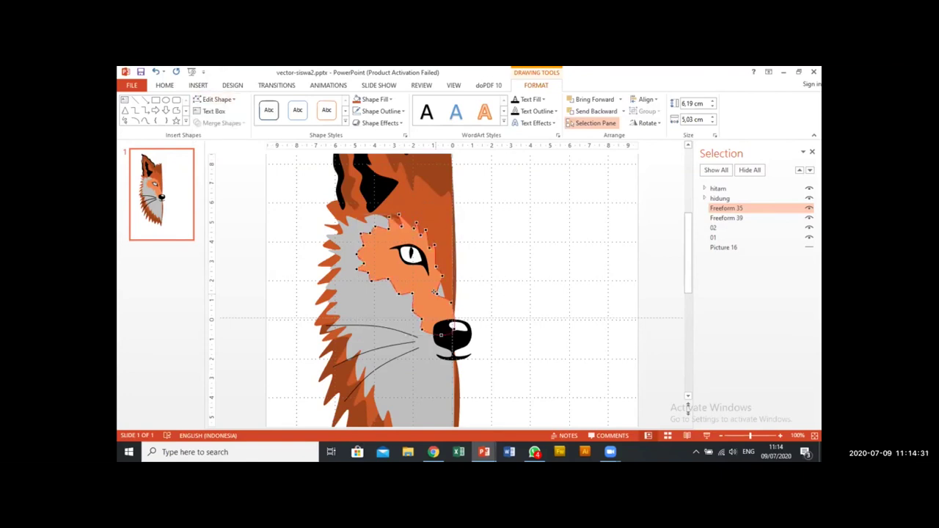
click(535, 263)
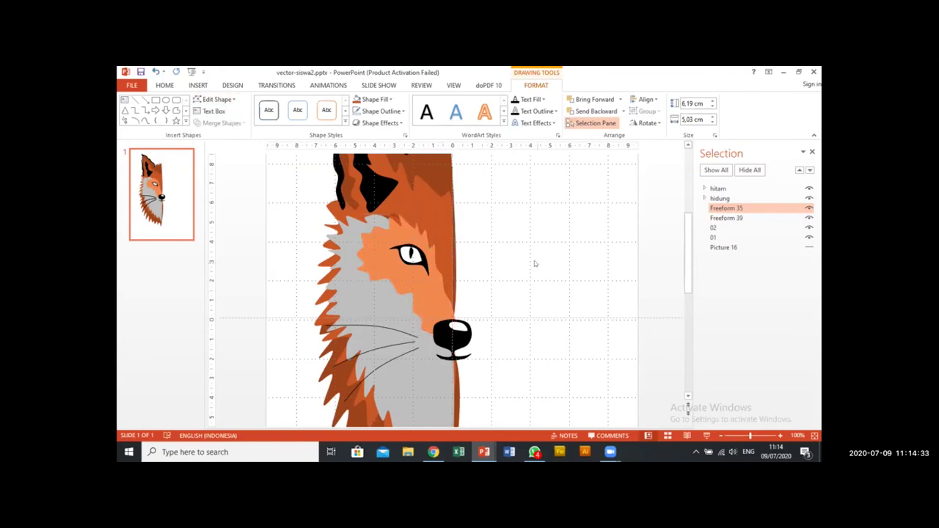
click(535, 264)
scroll(535, 263, down, 5)
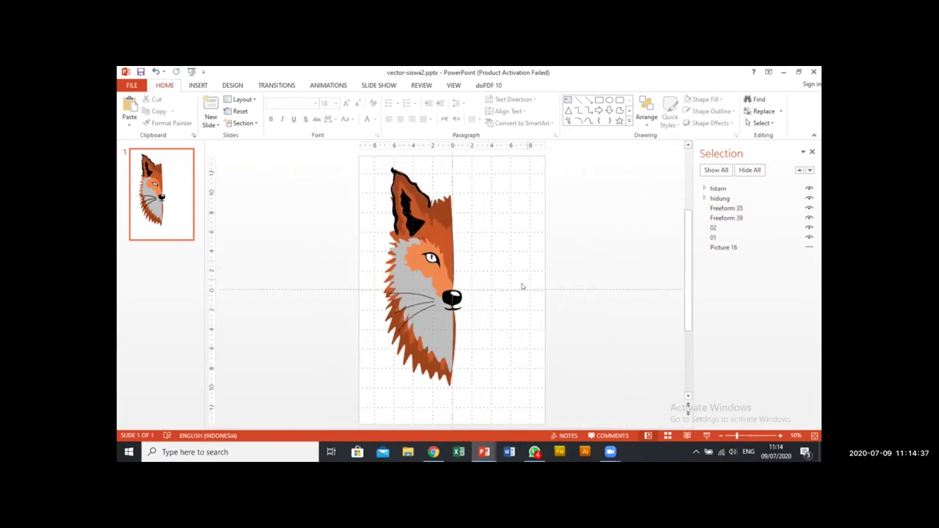
scroll(508, 276, up, 5)
scroll(458, 219, down, 2)
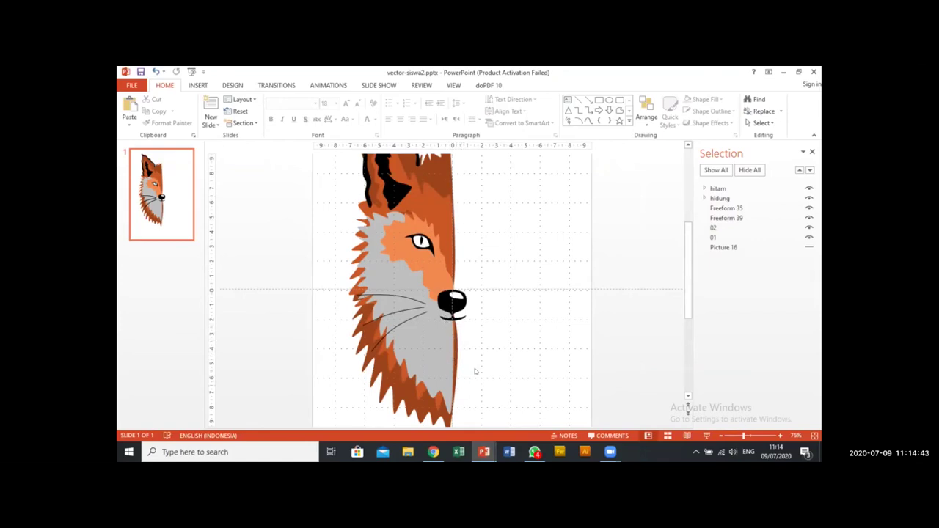
Step: Edit shape 01's points, bending its outline curve at the nose point
click(389, 387)
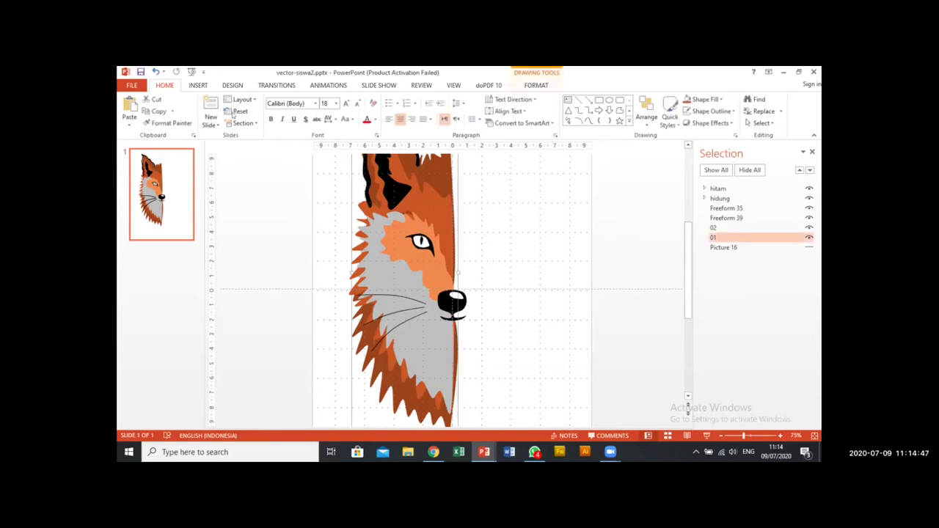
click(525, 201)
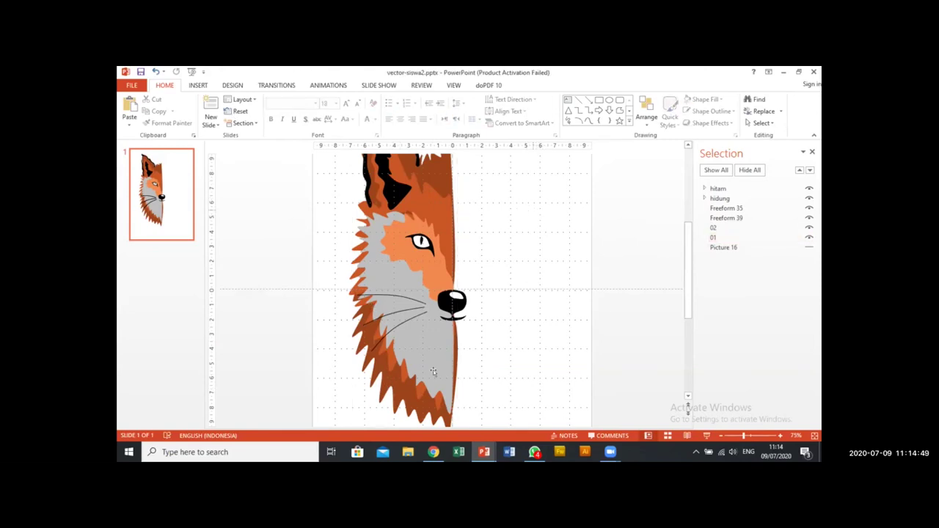
click(393, 396)
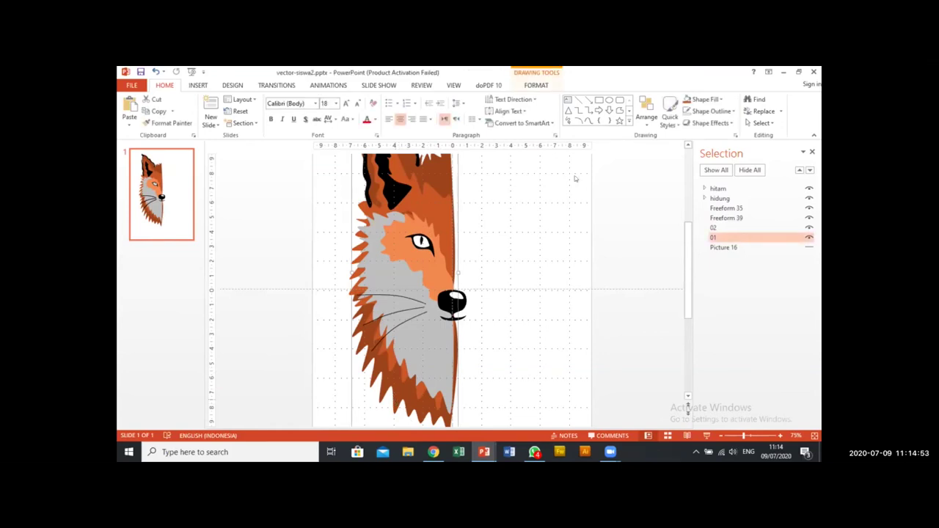
click(536, 86)
click(200, 102)
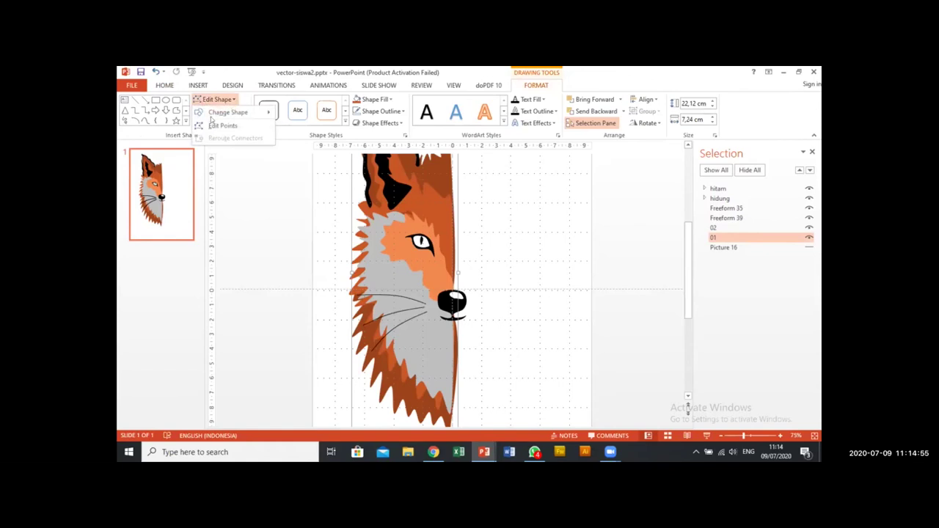
click(222, 123)
click(447, 310)
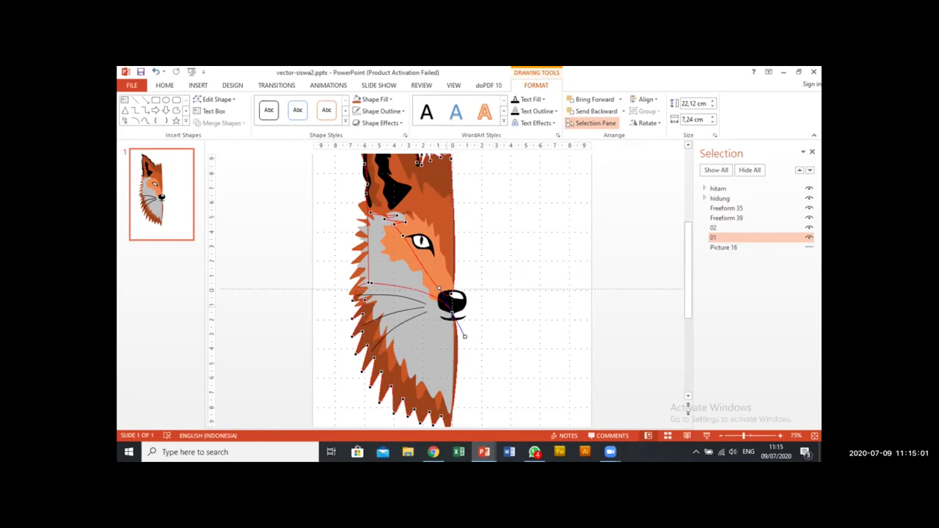
drag(463, 336, 456, 336)
click(514, 315)
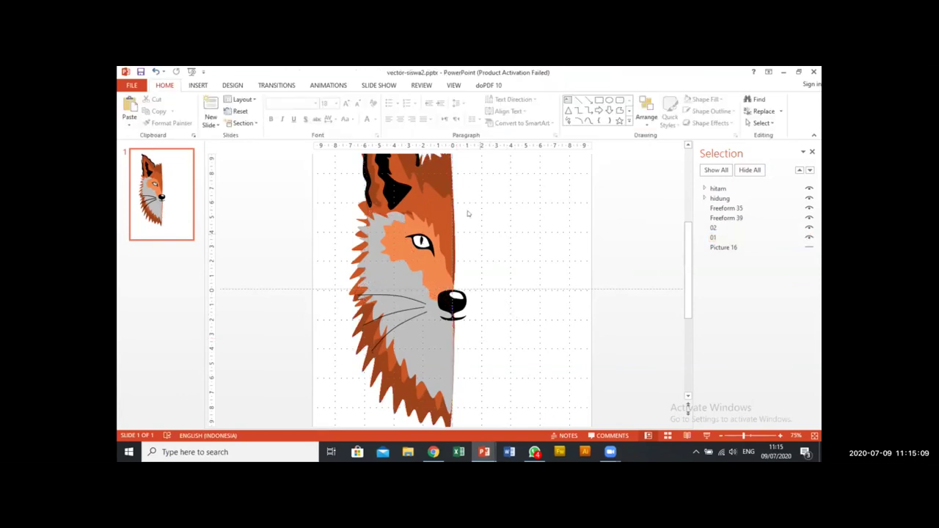
Step: Reselect the orange face shape 01 and inspect its editable outline points
click(444, 180)
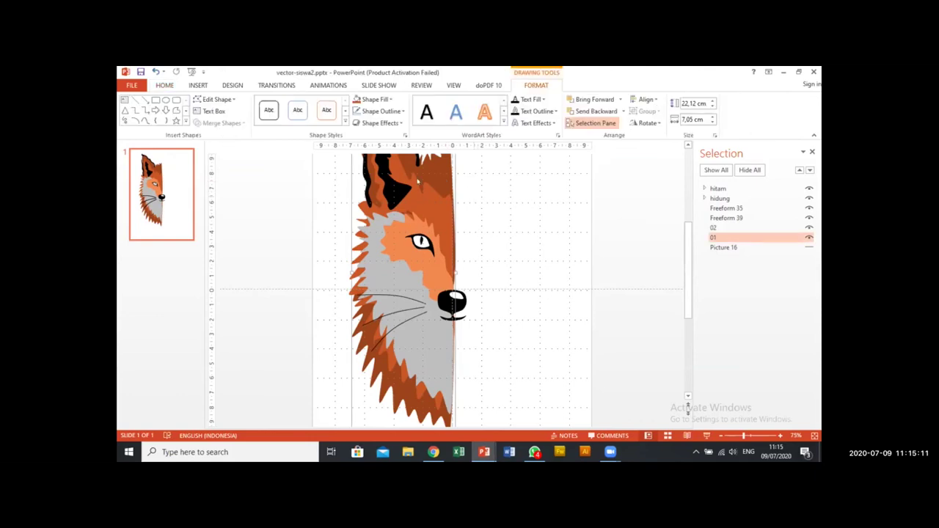
click(216, 99)
click(212, 127)
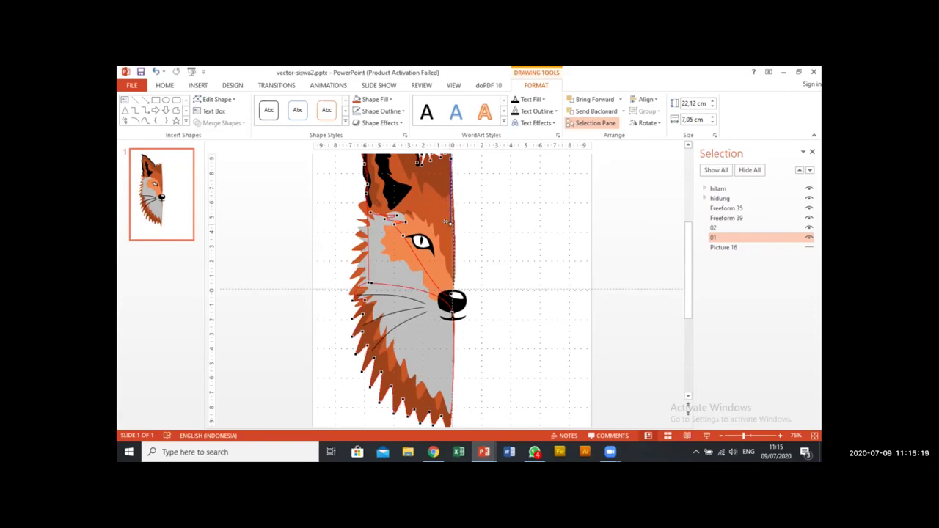
click(489, 203)
scroll(491, 212, up, 2)
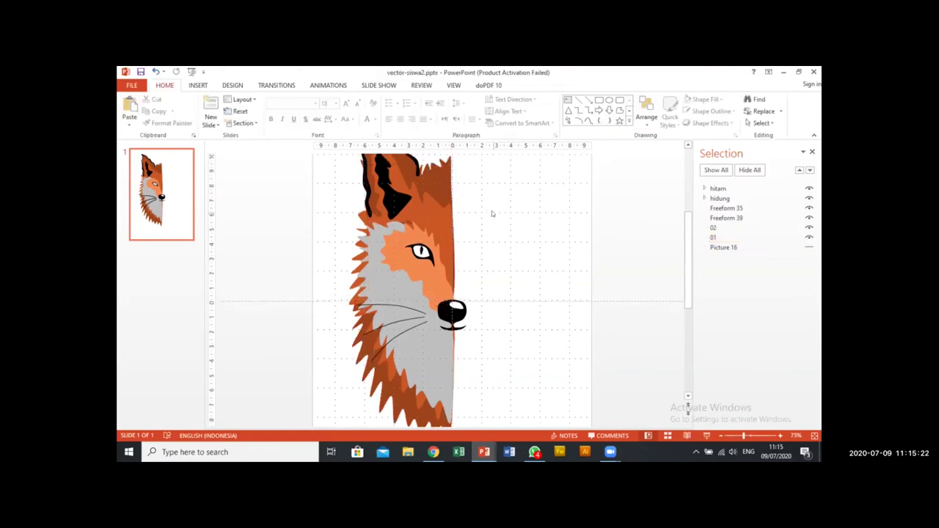
click(435, 207)
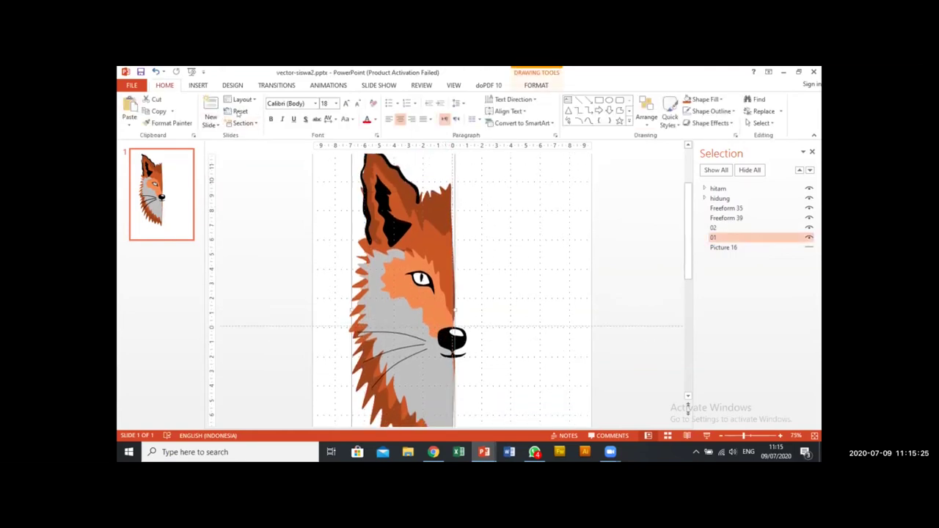
click(530, 189)
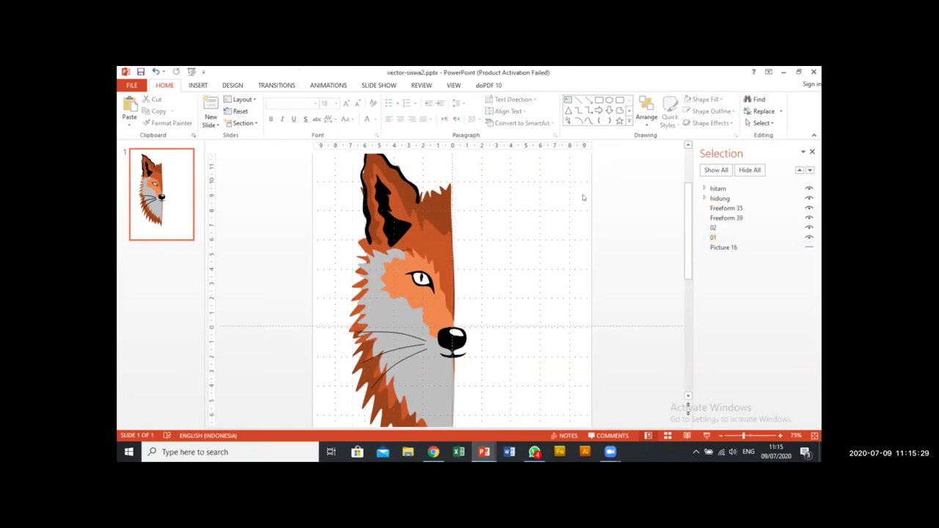
click(444, 208)
Step: Pull shape 01's top-right point up toward the ear and adjust the right edge's curve
click(535, 85)
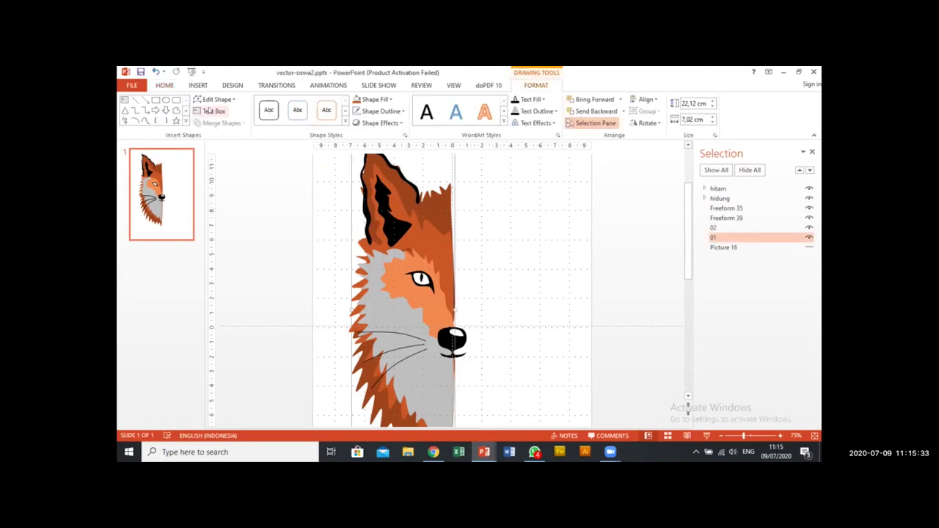
click(210, 101)
click(220, 126)
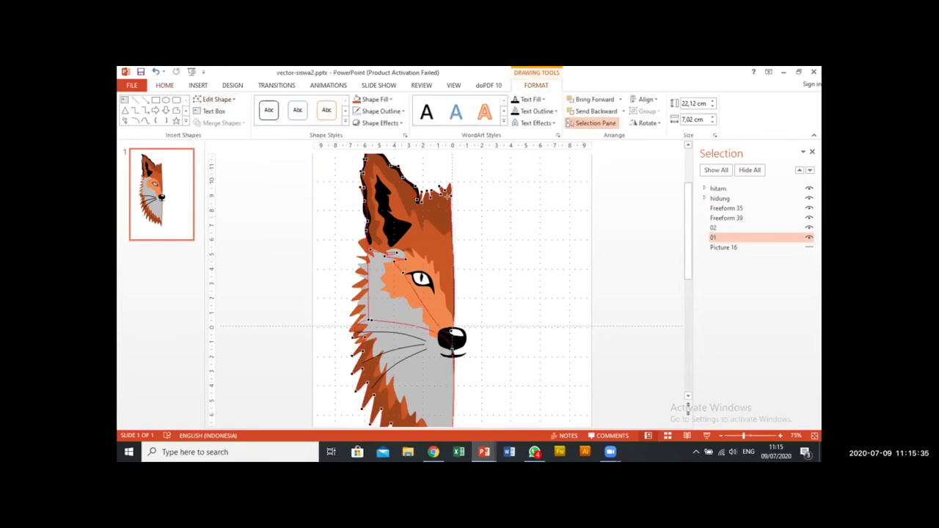
drag(450, 192, 452, 171)
drag(450, 219, 453, 220)
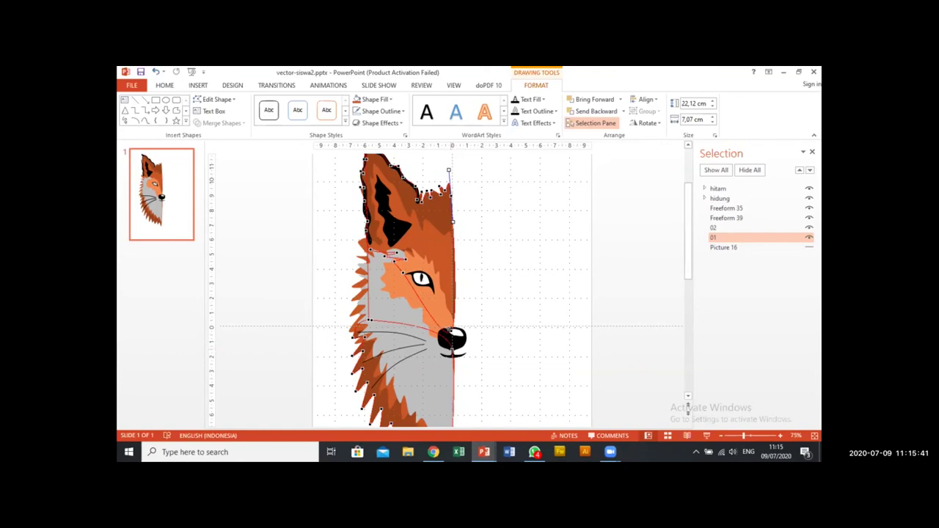
click(446, 328)
click(514, 276)
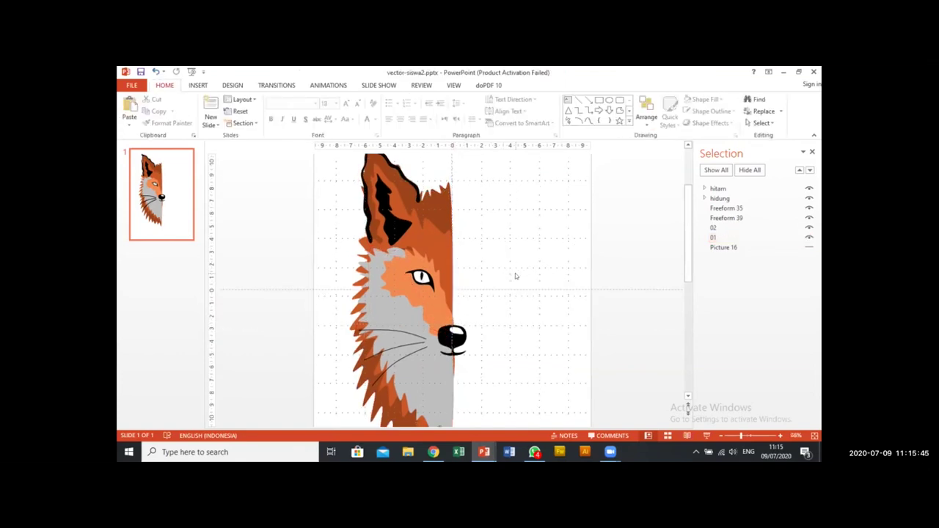
ctrl+scroll(515, 273, down, 2)
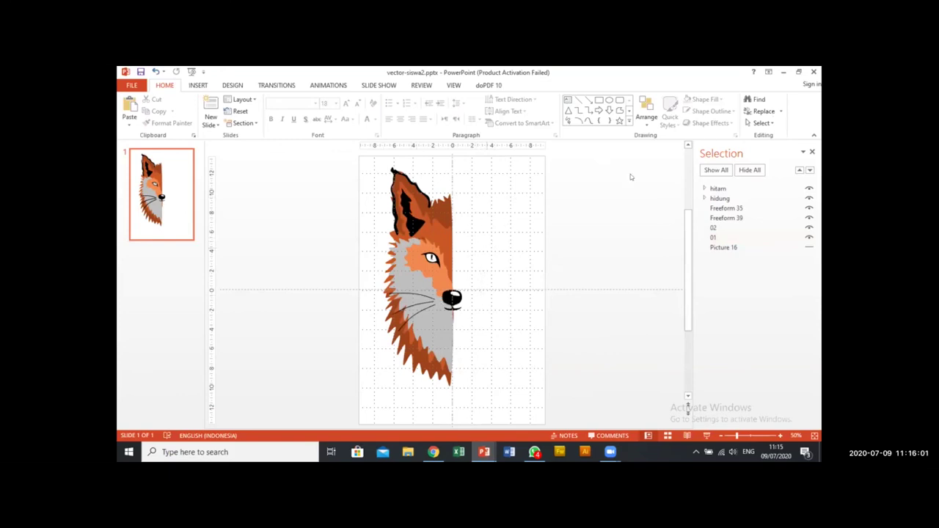
Step: Drag shape 01's Bezier handle below the nose so the edge runs down to the chin
click(713, 237)
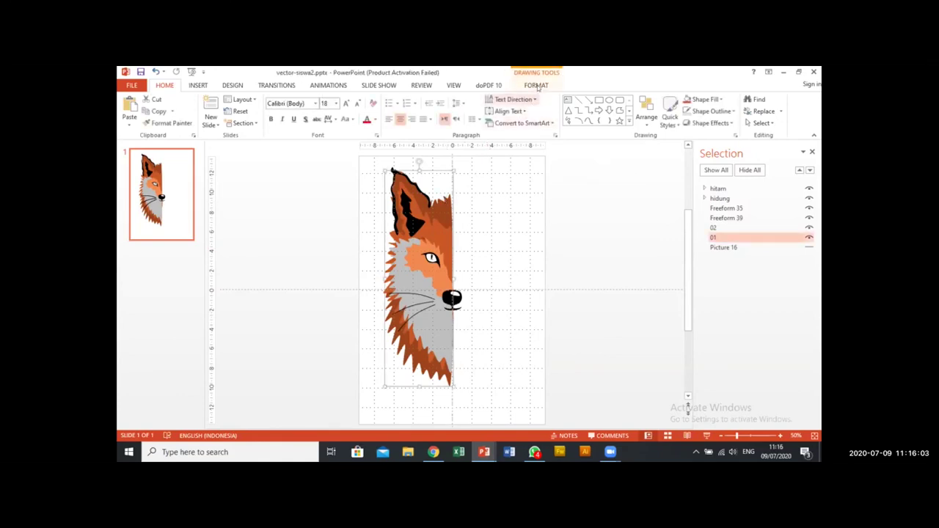
click(536, 85)
click(217, 99)
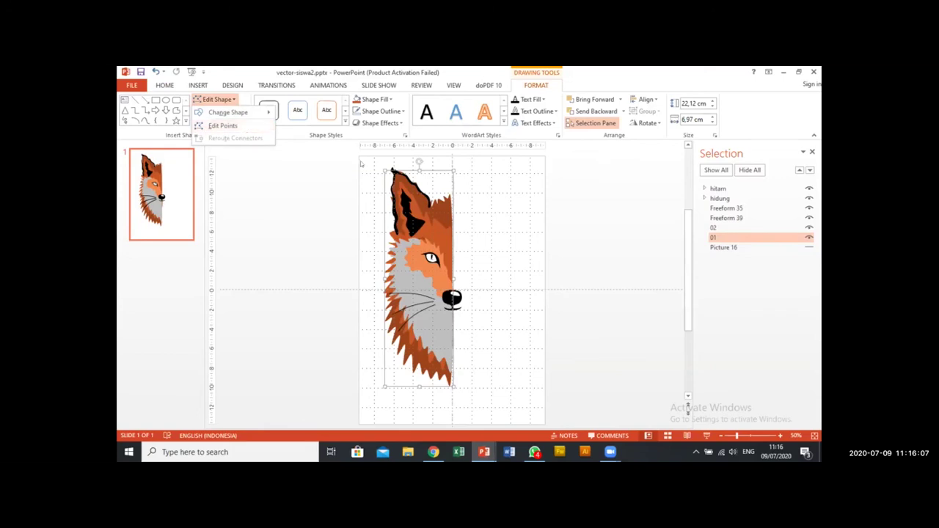
click(231, 128)
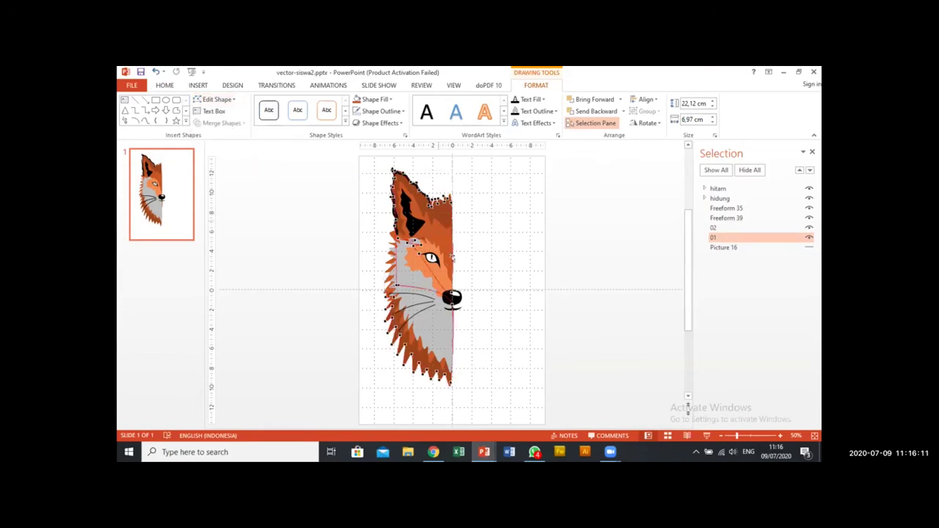
scroll(453, 258, up, 5)
scroll(464, 229, up, 2)
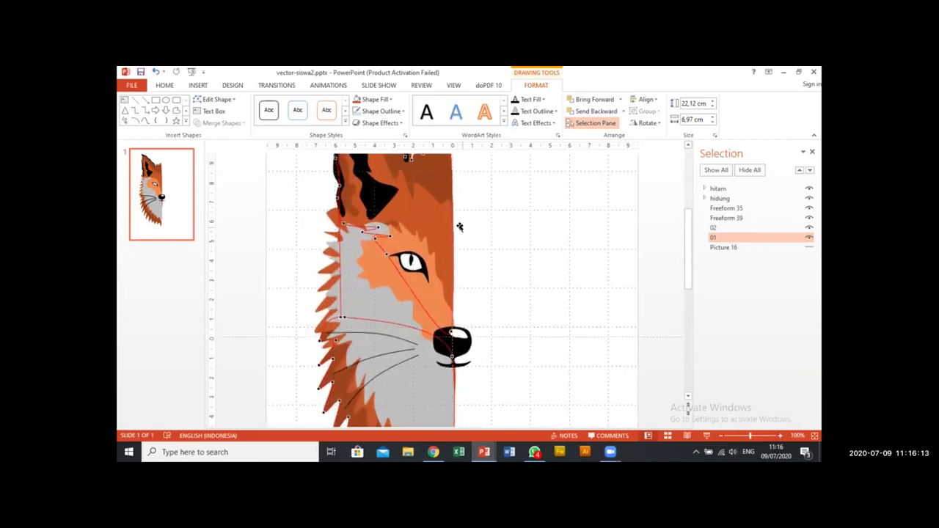
scroll(471, 266, down, 5)
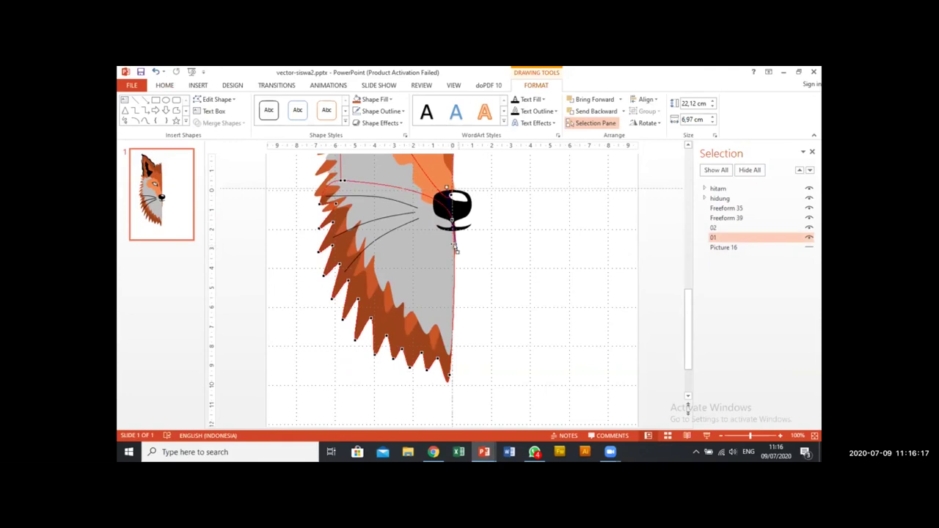
mouse_move(456, 252)
mouse_down()
mouse_move(477, 262)
mouse_move(456, 263)
mouse_up()
click(515, 253)
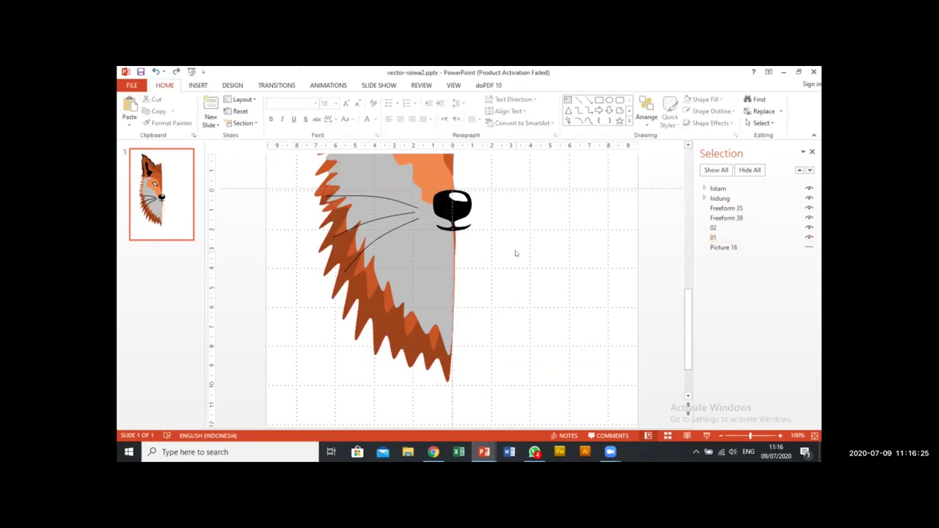
scroll(514, 250, down, 5)
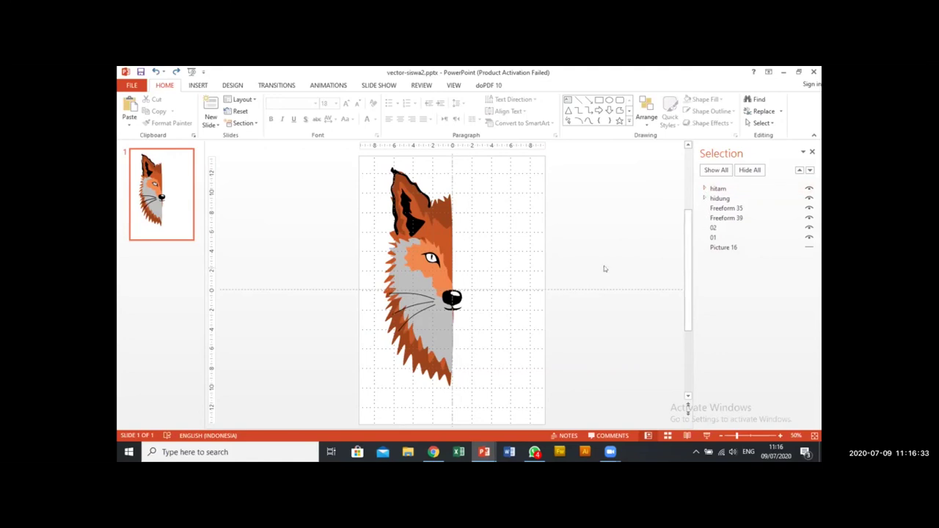
Step: Group hitam, Freeform 35, Freeform 39, 02 and 01 into Group 45
click(429, 256)
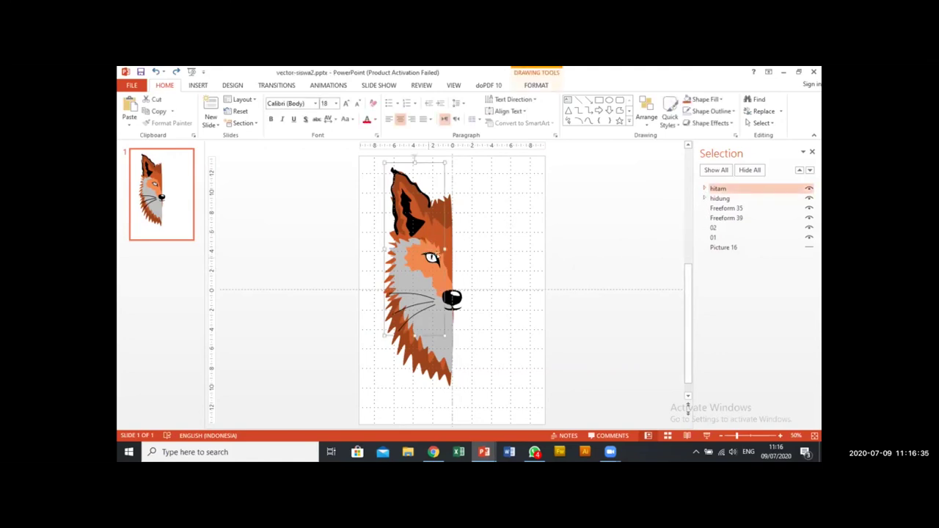
click(430, 259)
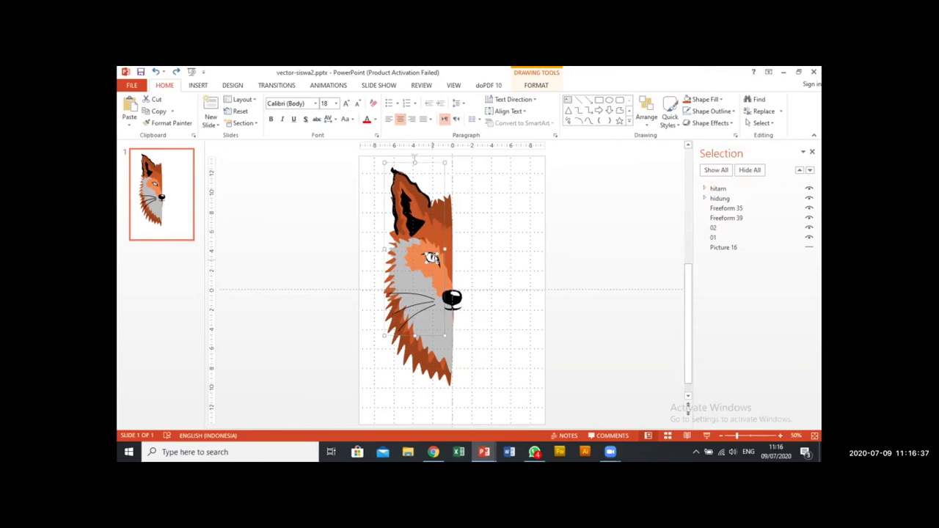
click(515, 244)
click(432, 257)
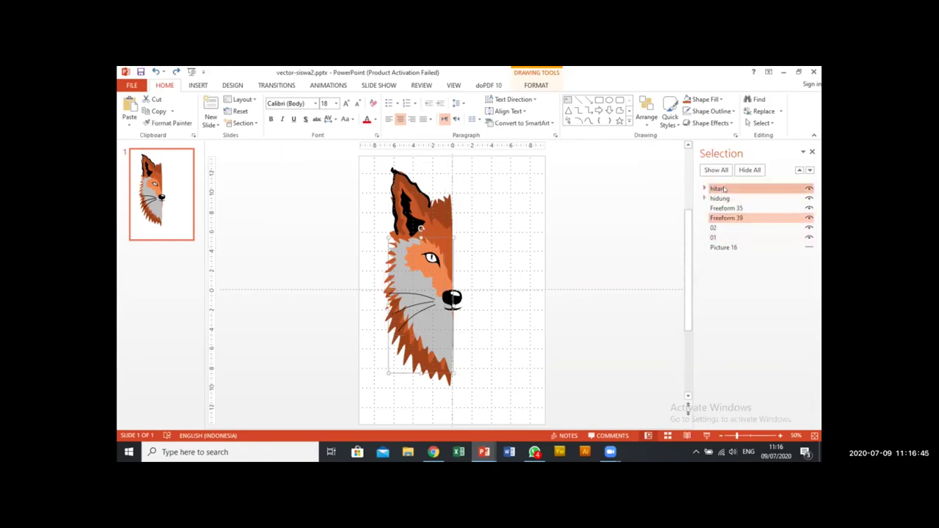
ctrl+click(724, 209)
ctrl+click(724, 218)
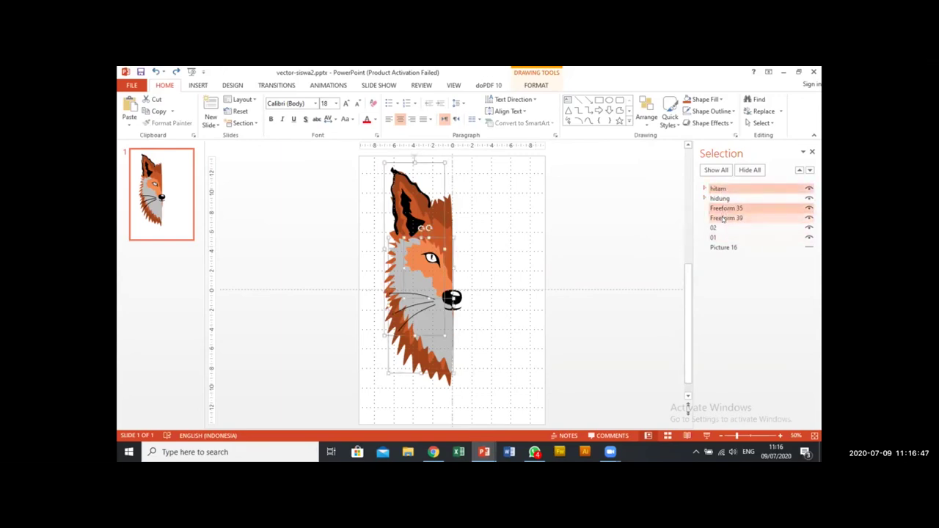
ctrl+click(715, 229)
ctrl+click(717, 238)
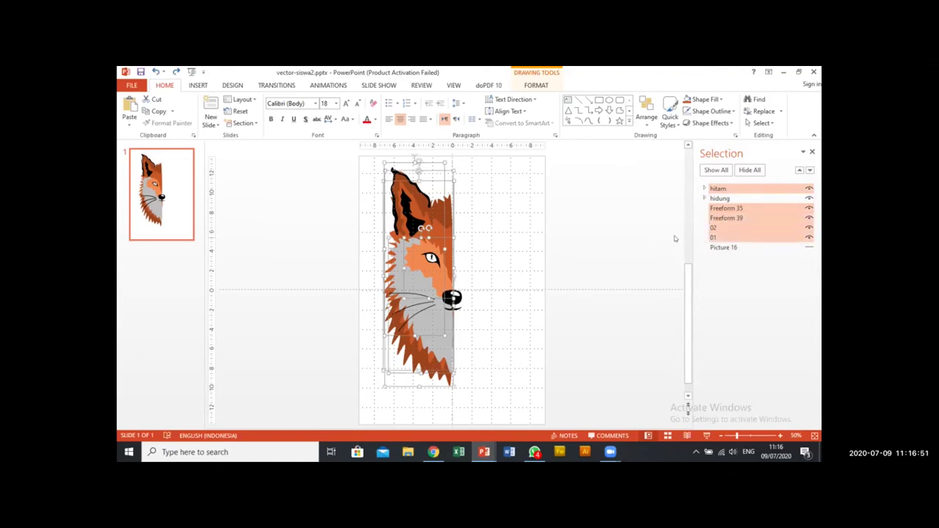
key(ctrl+g)
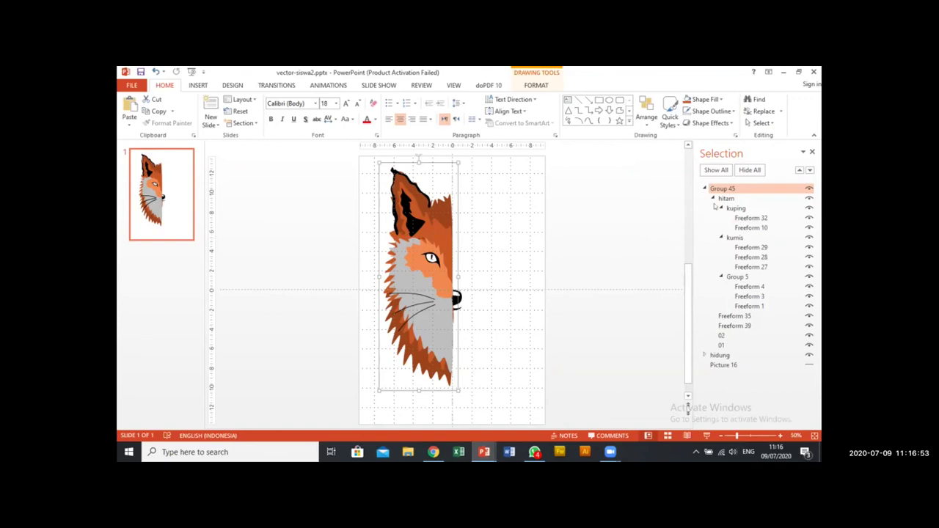
Step: Layer Group 45 beneath the hidung nose and paste a copy of it
click(704, 189)
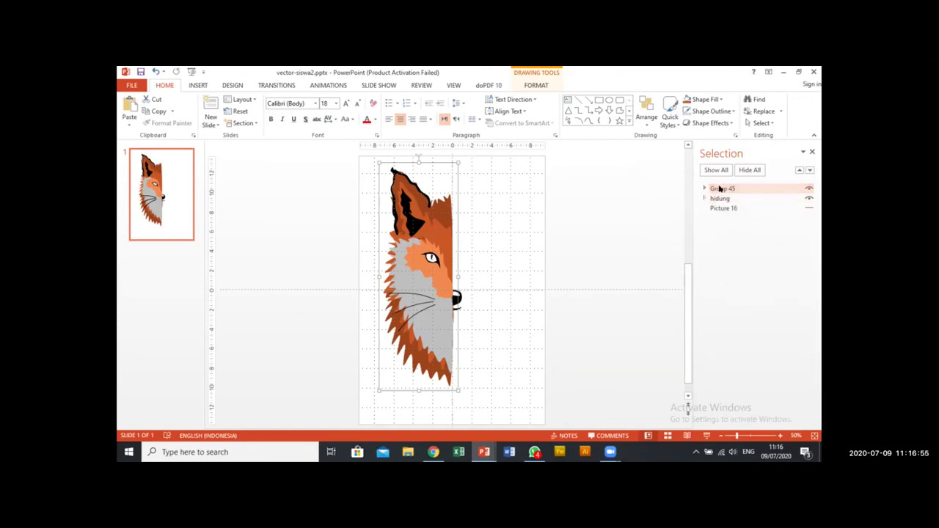
drag(720, 189, 717, 202)
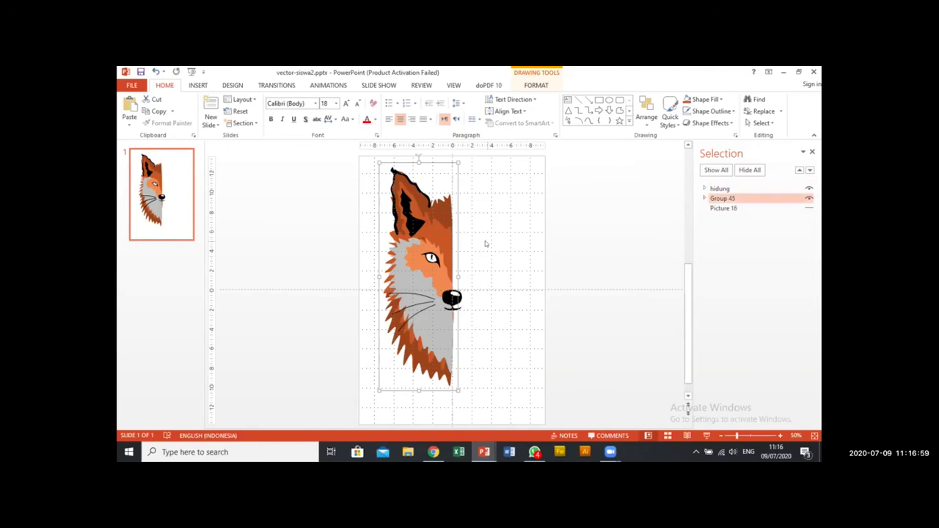
key(ctrl+v)
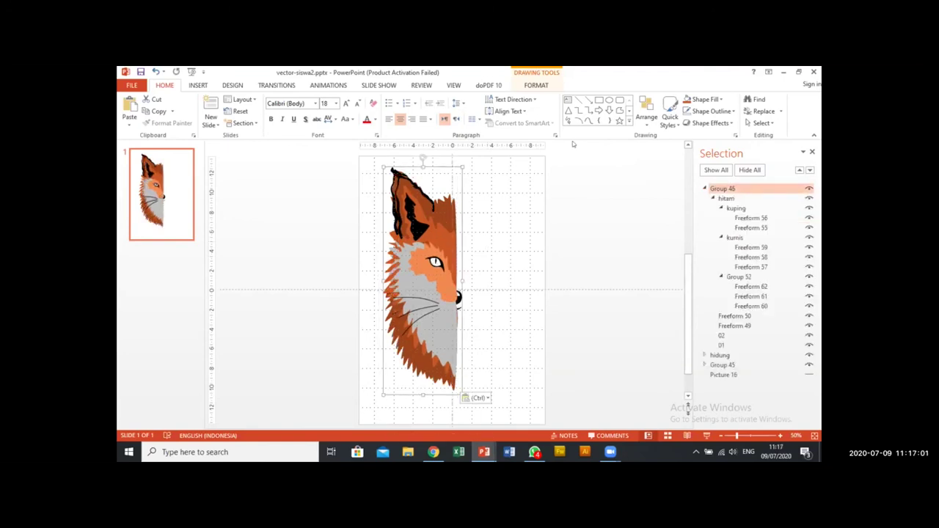
Step: Flip the copied half horizontally and move it beside the original half
click(538, 86)
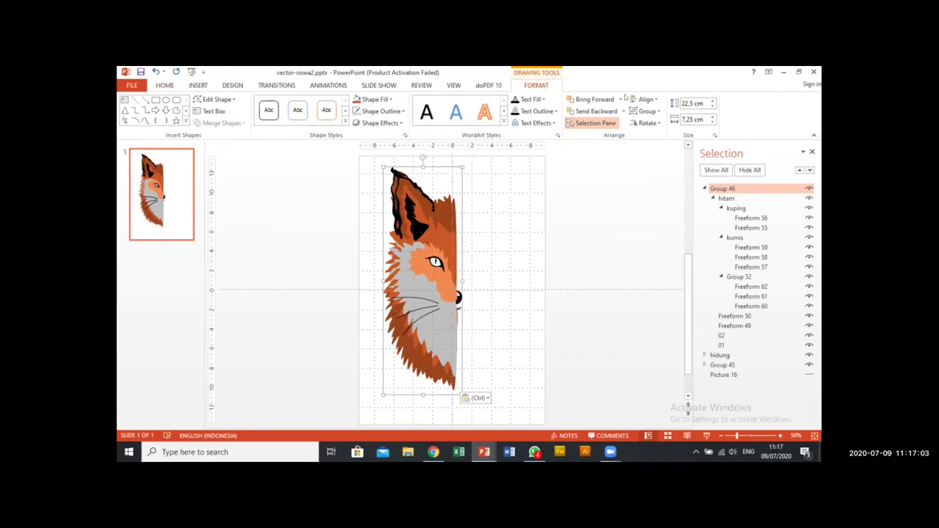
click(646, 123)
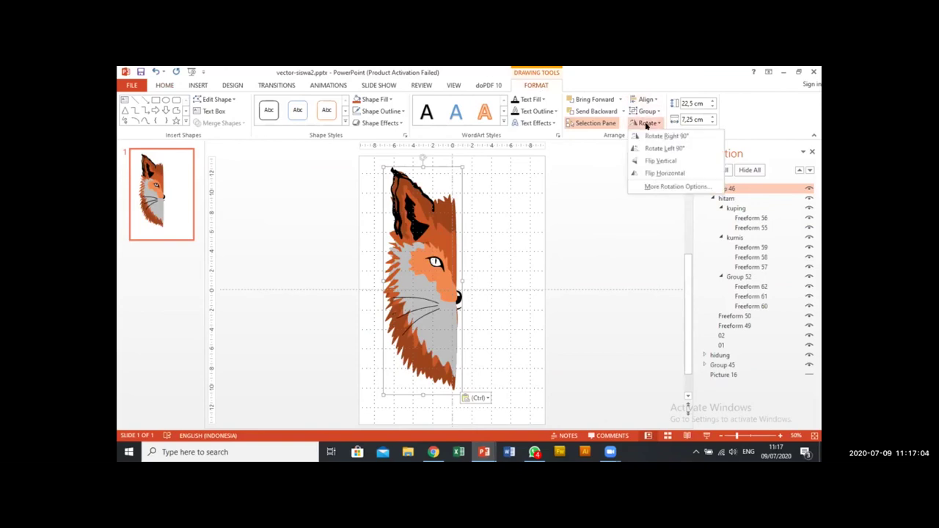
click(641, 171)
drag(407, 246, 468, 240)
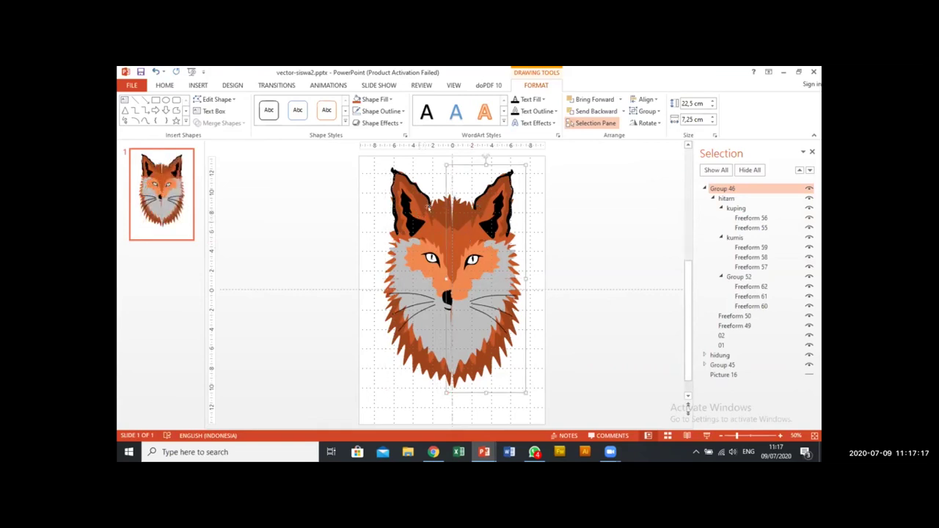
Step: Align both fox halves by their tops and layer Group 46 beneath the nose
shift+click(417, 210)
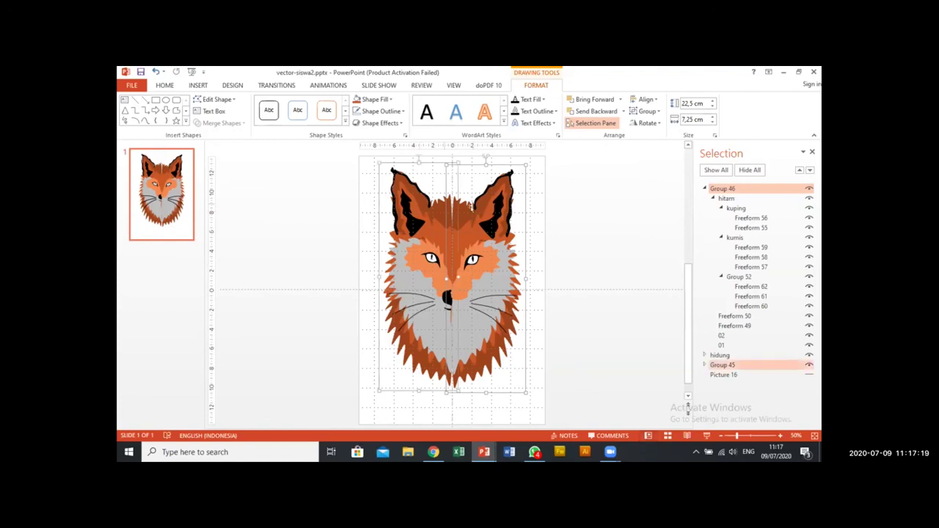
click(646, 99)
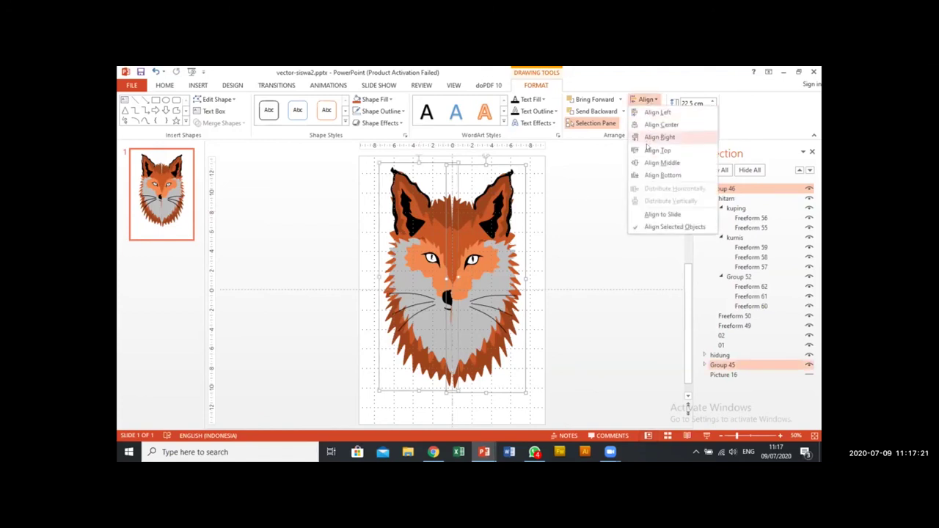
click(648, 150)
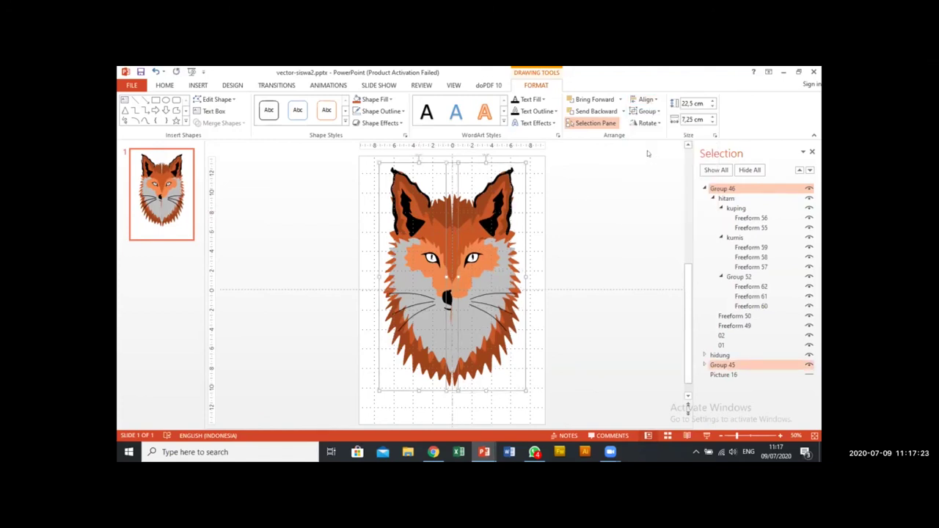
click(599, 199)
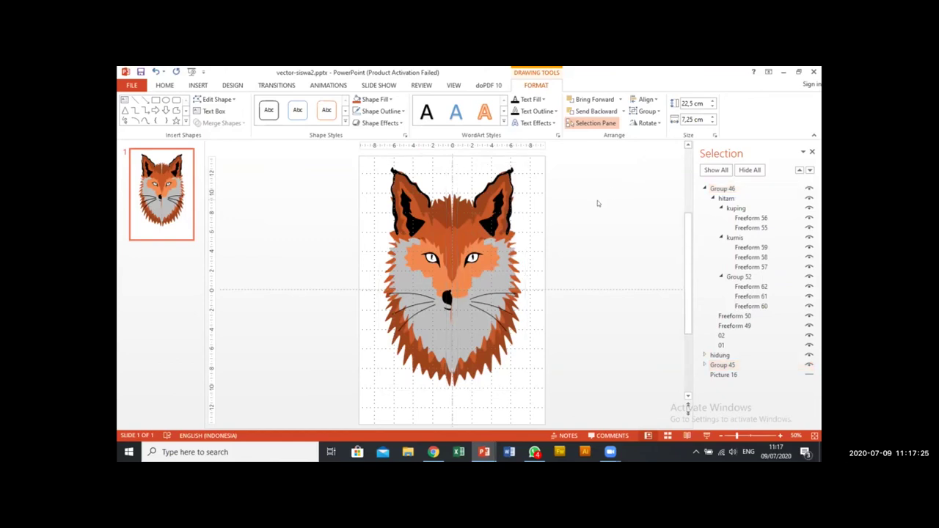
click(717, 188)
click(706, 189)
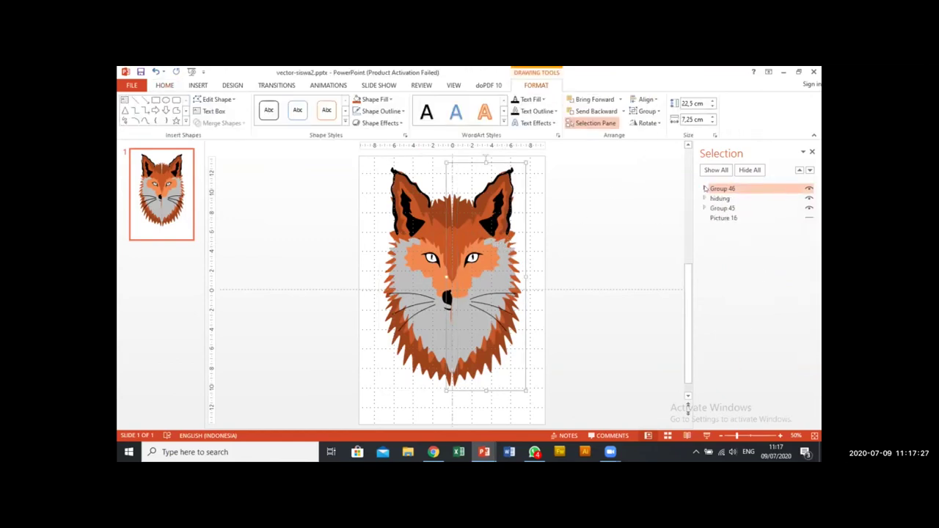
drag(715, 190, 714, 204)
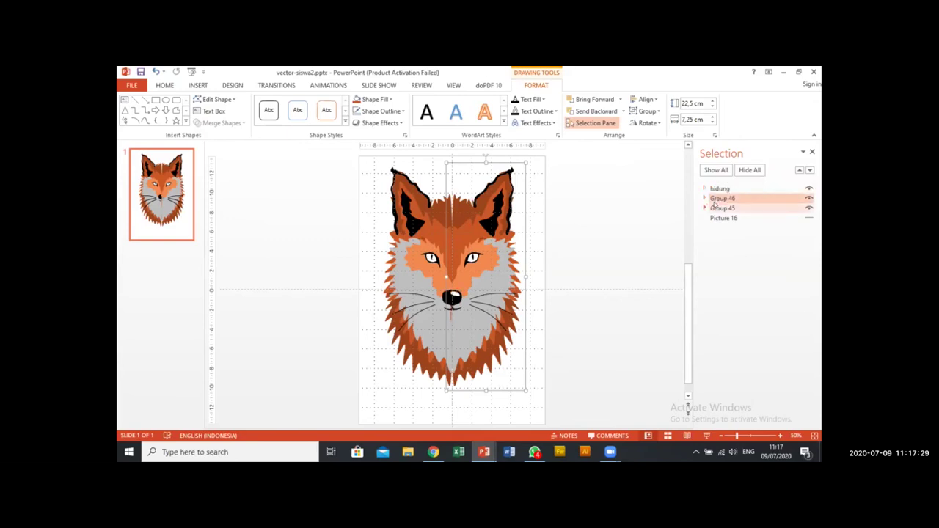
click(581, 262)
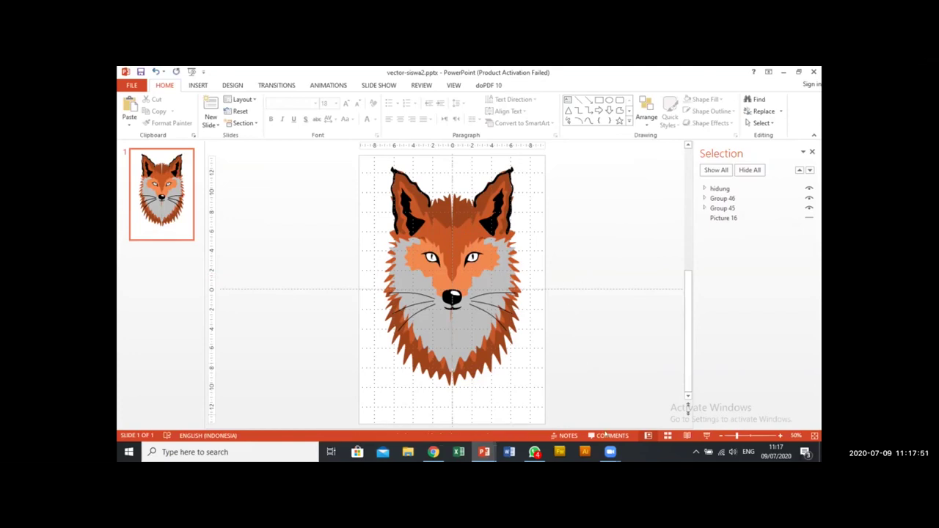
Step: Start the slide show from the status bar to display the fox slide full screen
mouse_move(611, 452)
click(707, 436)
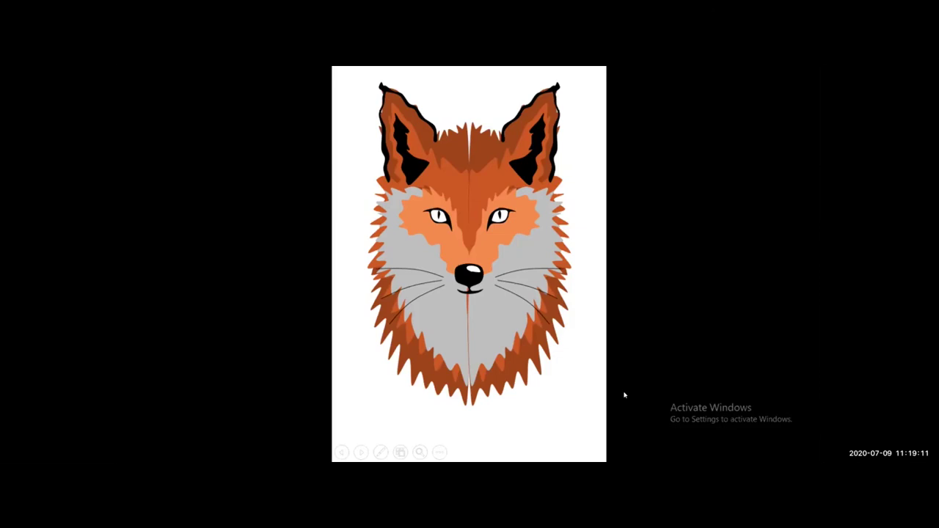
Step: End the slide show with Esc and dismiss the notification toast
key(Escape)
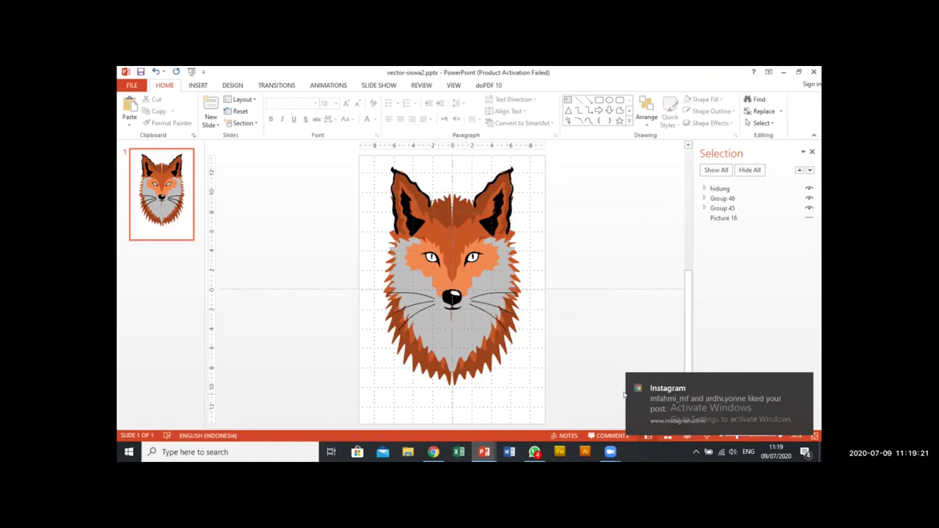
click(800, 380)
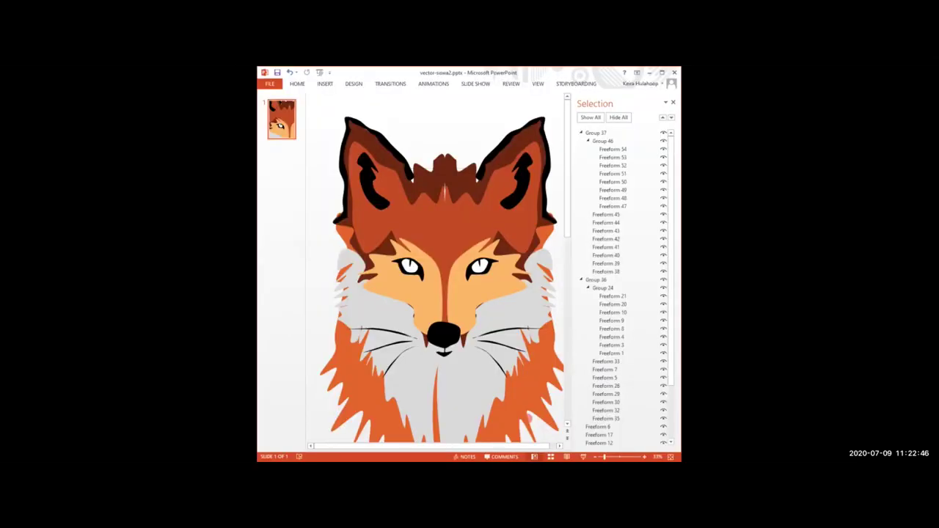
Step: Maximize the vector-sowa2.pptx PowerPoint window to full screen
click(662, 72)
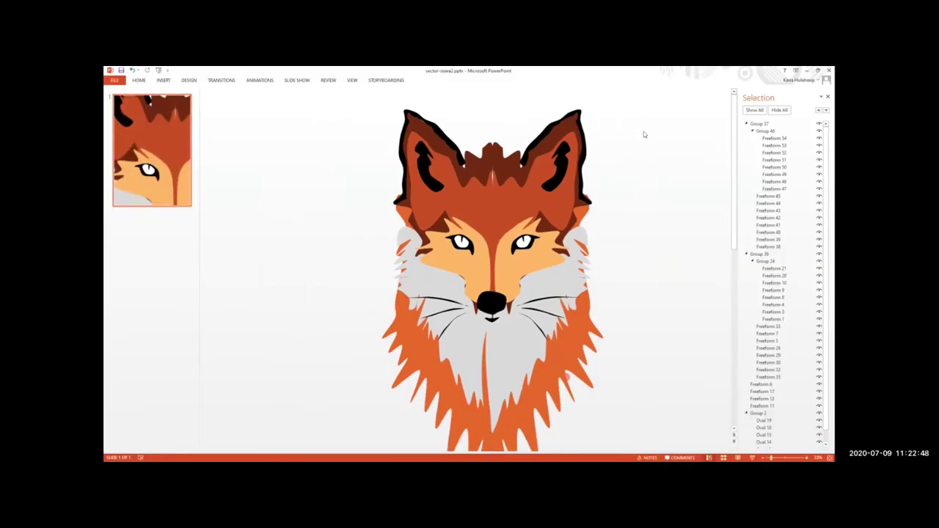
scroll(622, 213, down, 1)
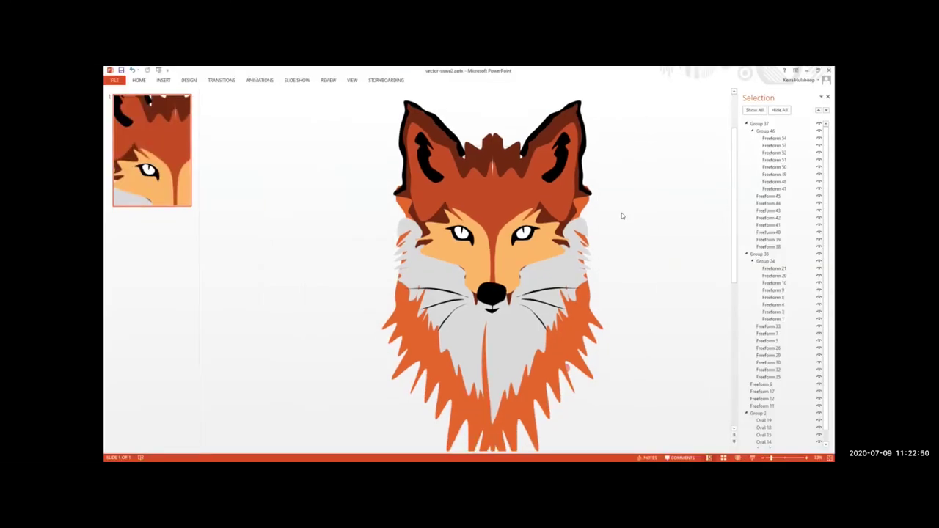